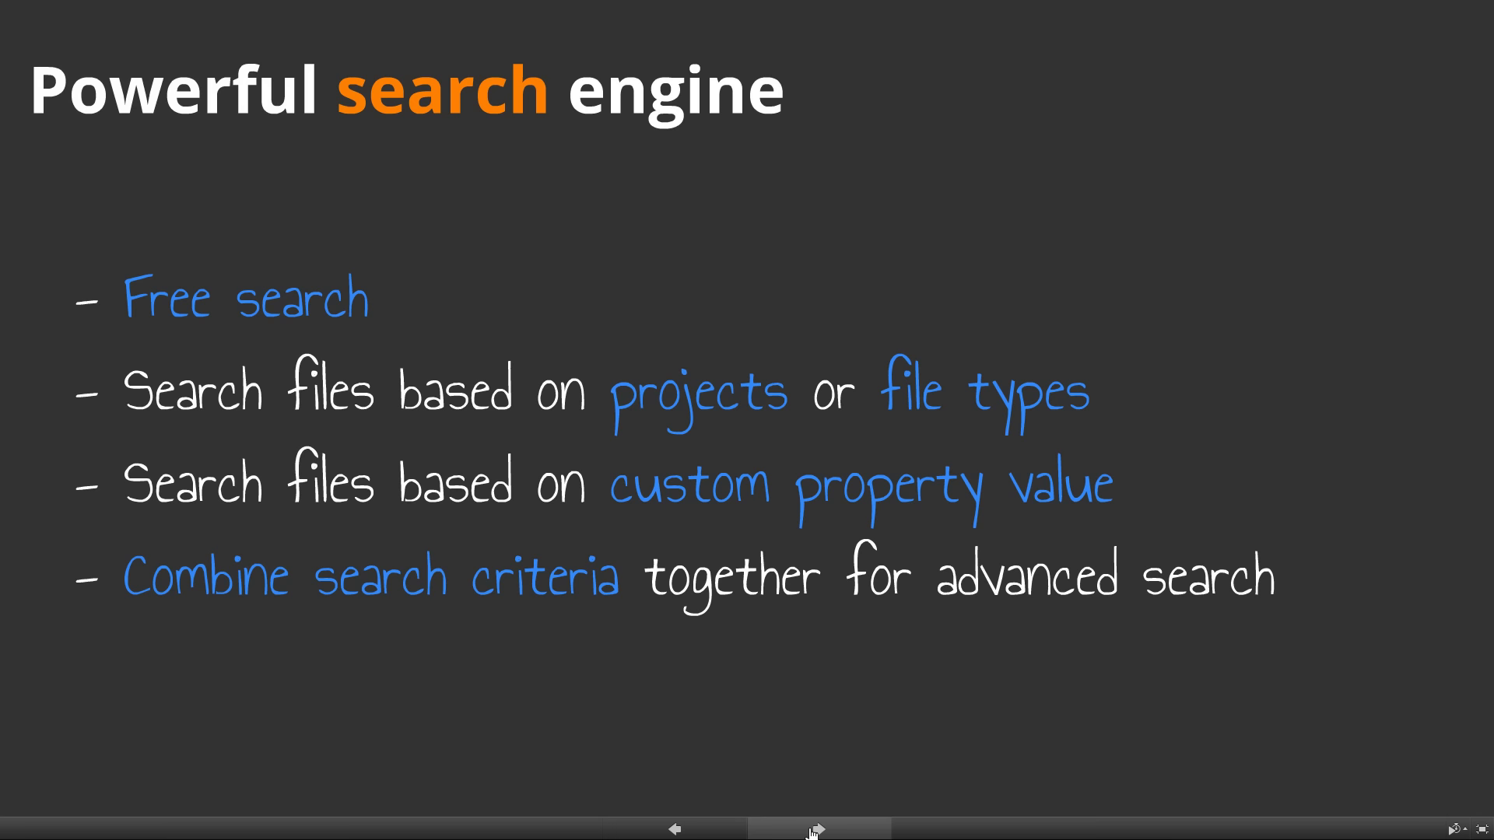
Step: Switch to SOLIDWORKS and run a CustomTools free search for "100<As Machined>"
{"action": "key", "text": "alt+Tab"}
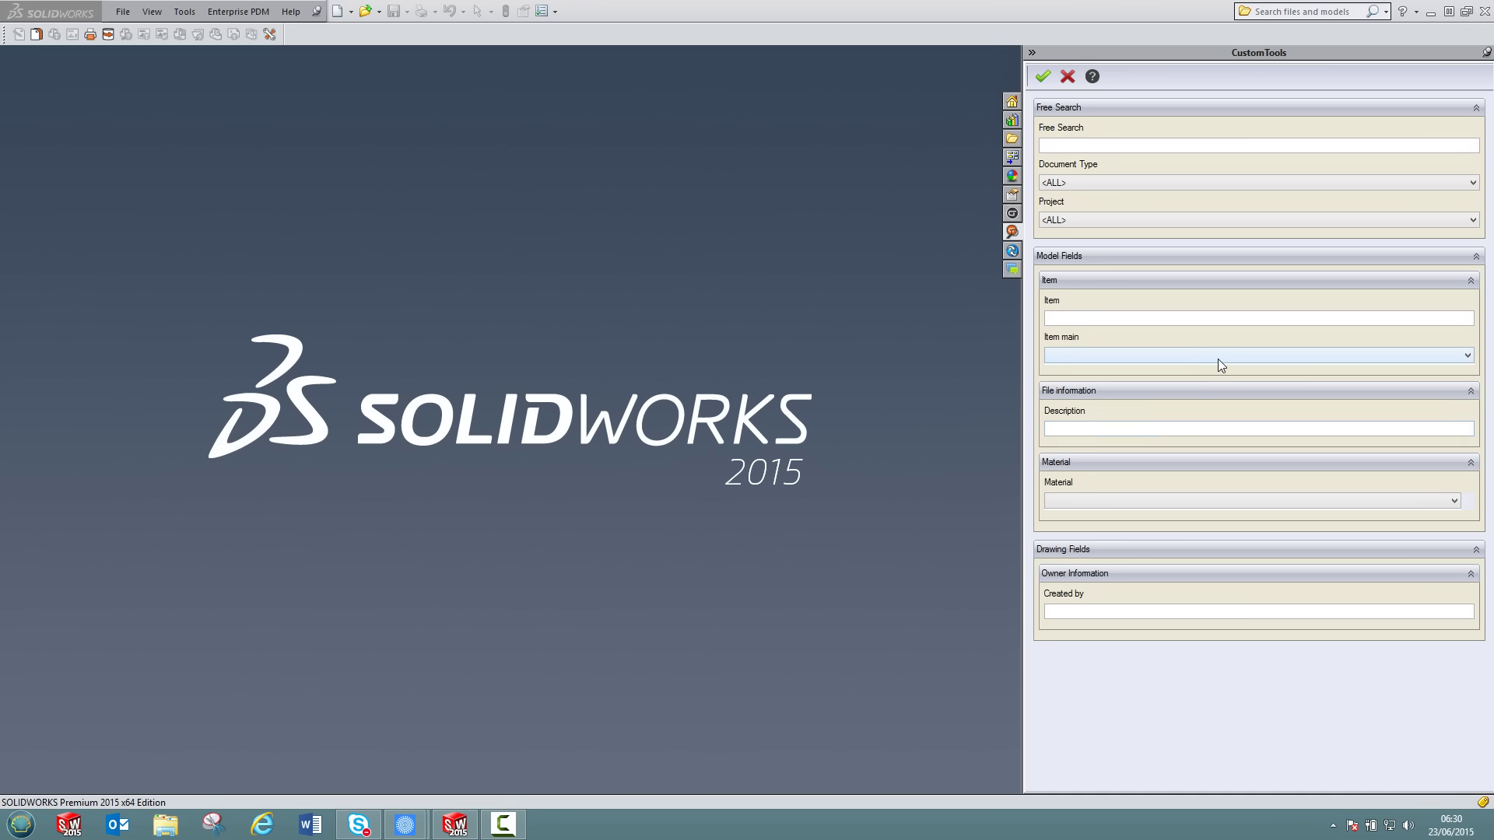
{"action": "left_click", "coordinate": [1083, 144]}
{"action": "type", "text": "100"}
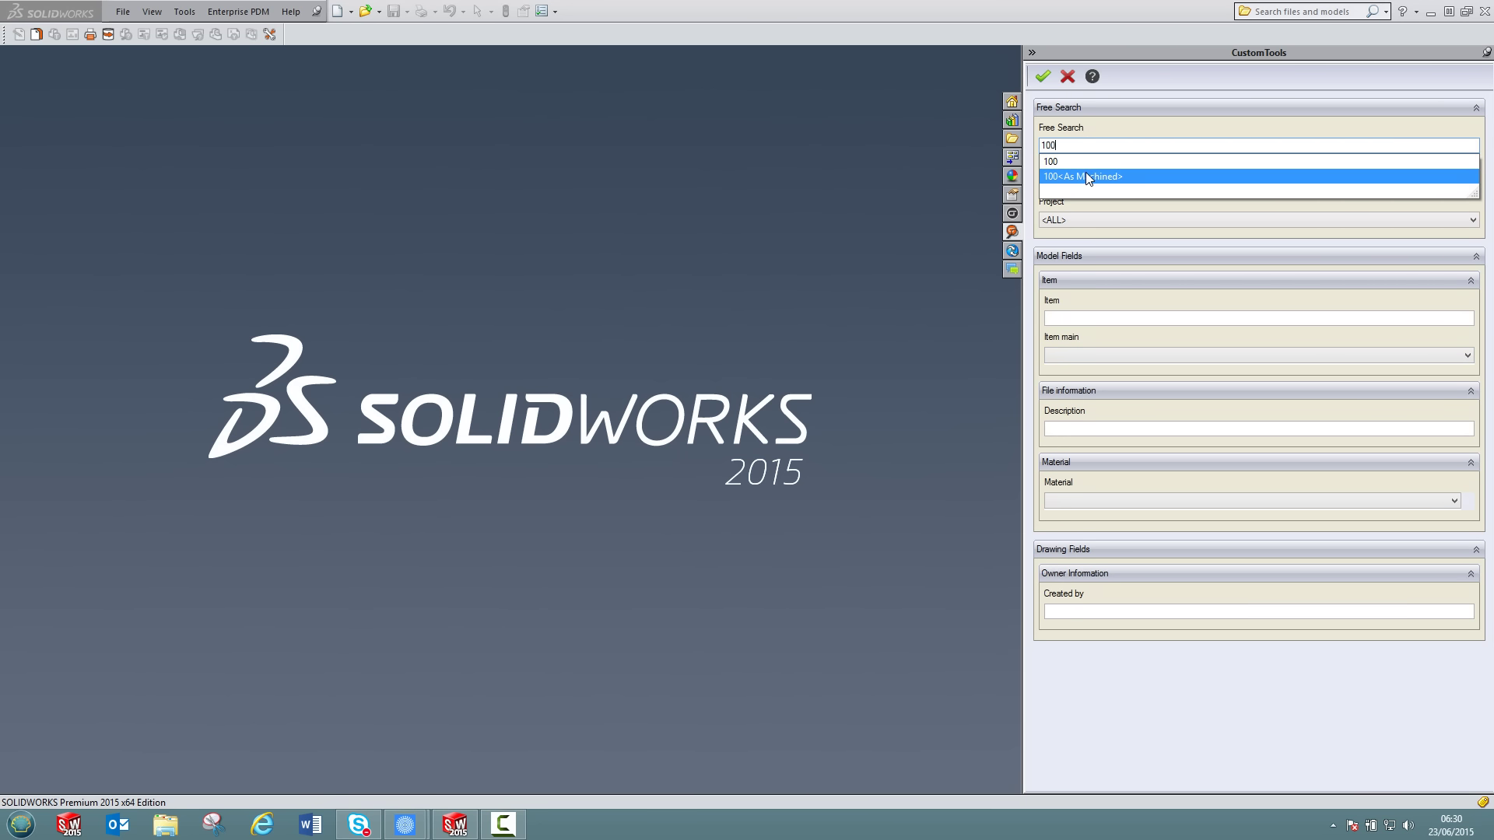
{"action": "left_click", "coordinate": [1085, 175]}
{"action": "key", "text": "Return"}
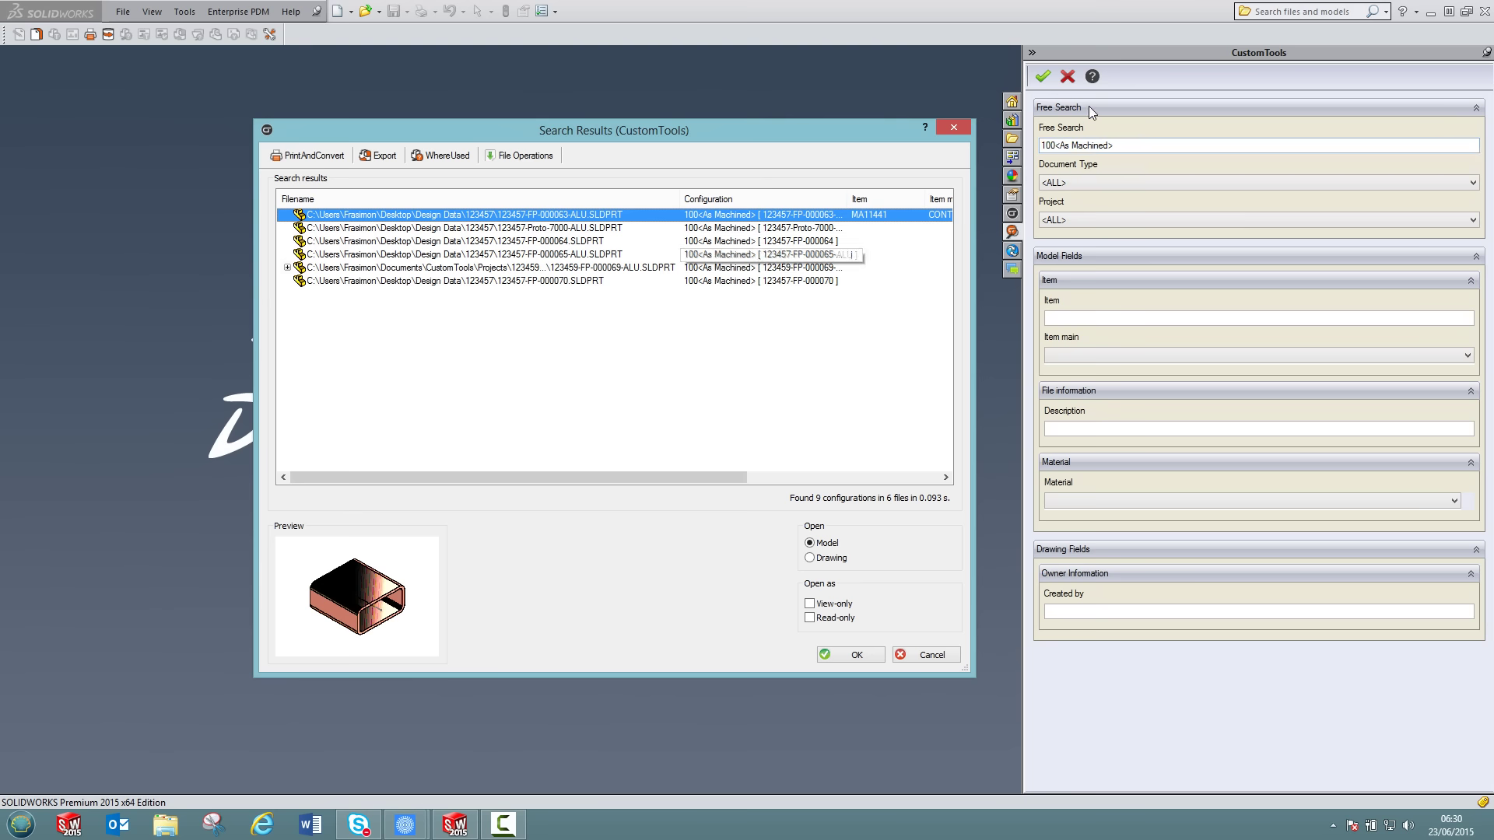
Step: Clear the search criteria and restrict the search to Assembly documents in the project 123457: CustomTools
{"action": "left_click", "coordinate": [1067, 76]}
{"action": "left_click", "coordinate": [1065, 182]}
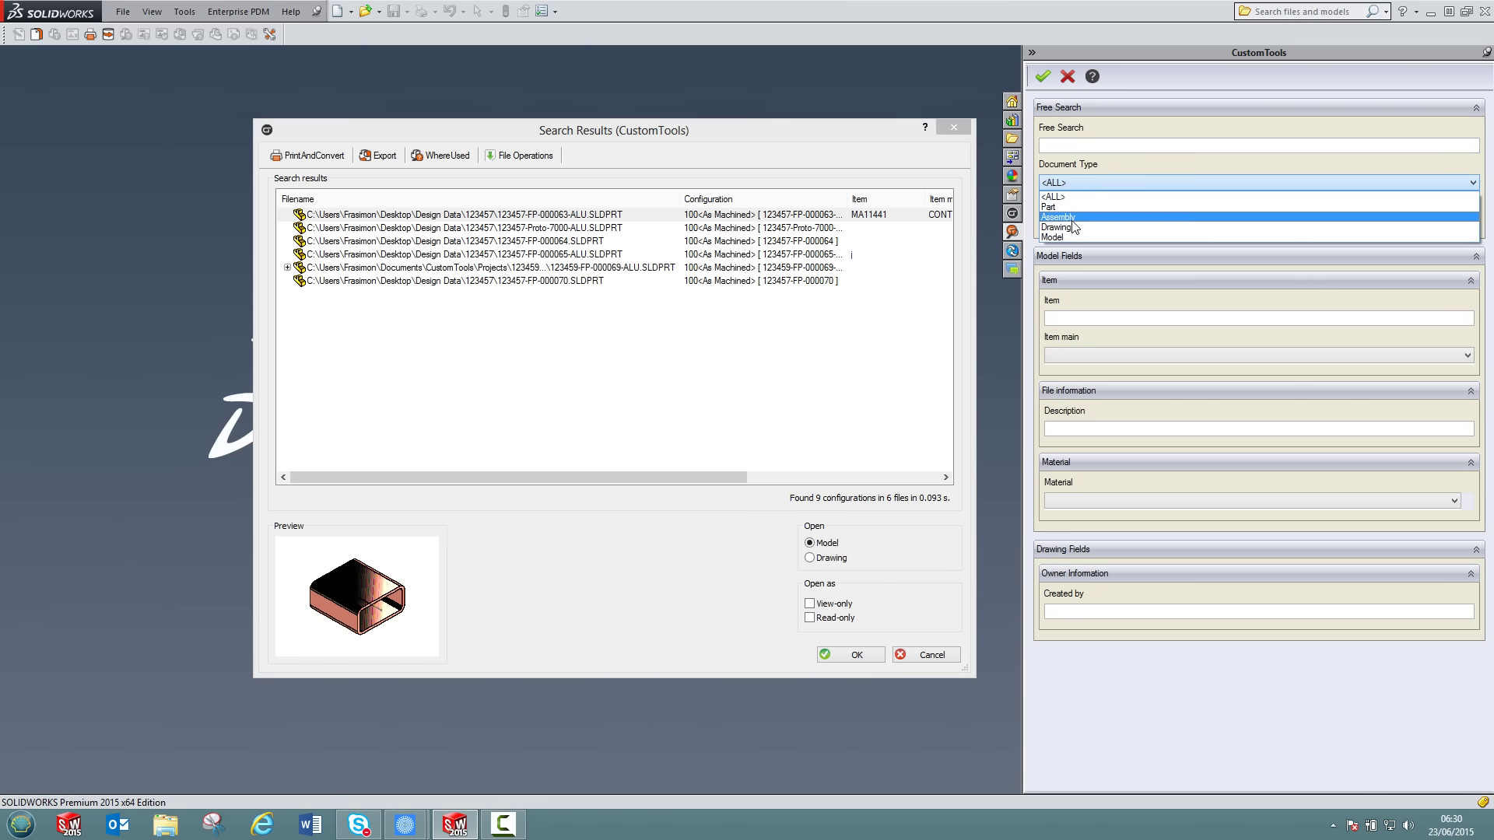
{"action": "left_click", "coordinate": [1071, 218]}
{"action": "left_click", "coordinate": [1075, 221]}
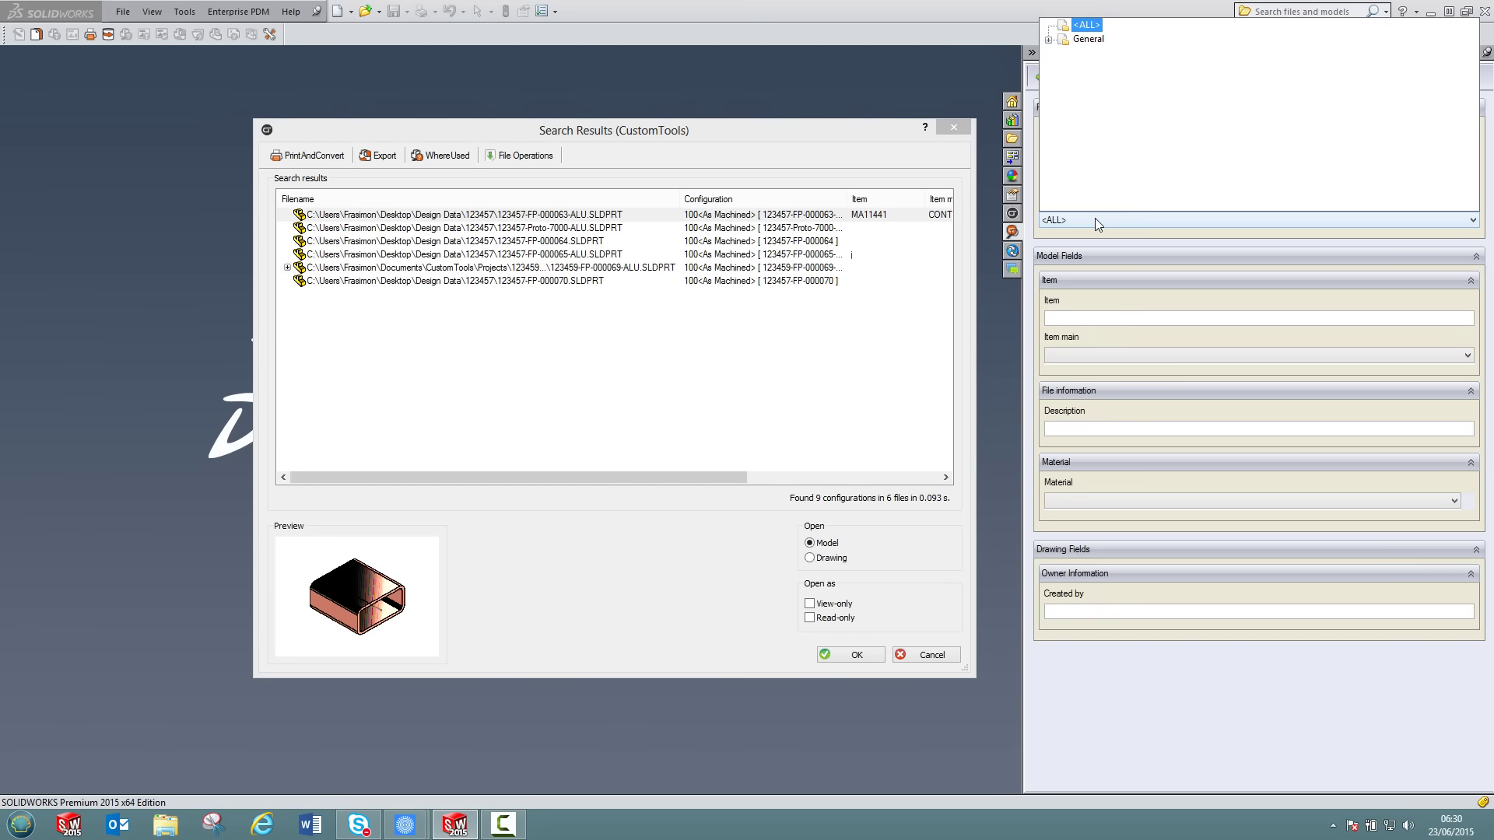
{"action": "left_click", "coordinate": [1049, 39]}
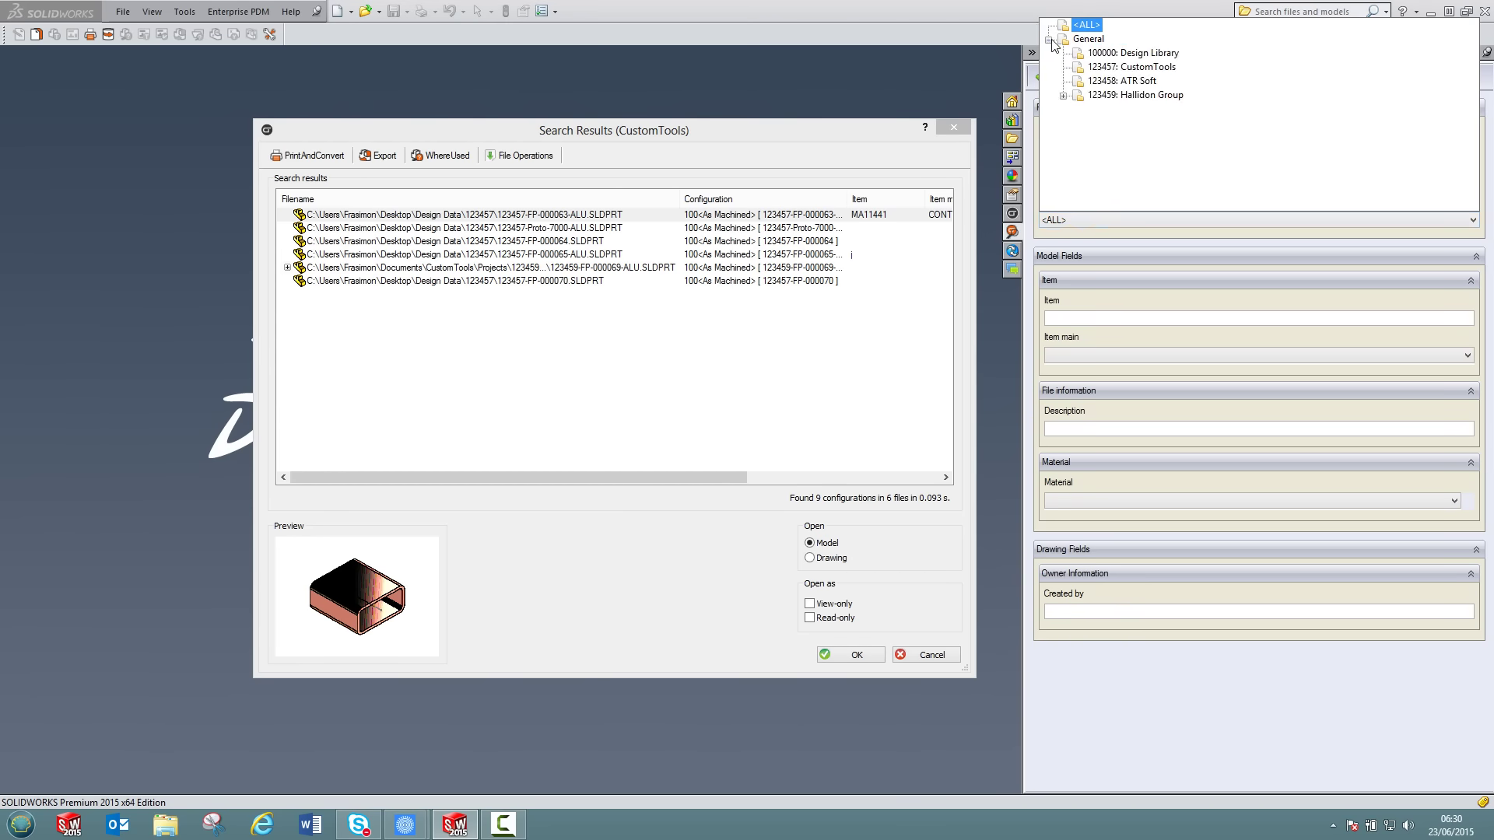
{"action": "left_click", "coordinate": [1143, 67]}
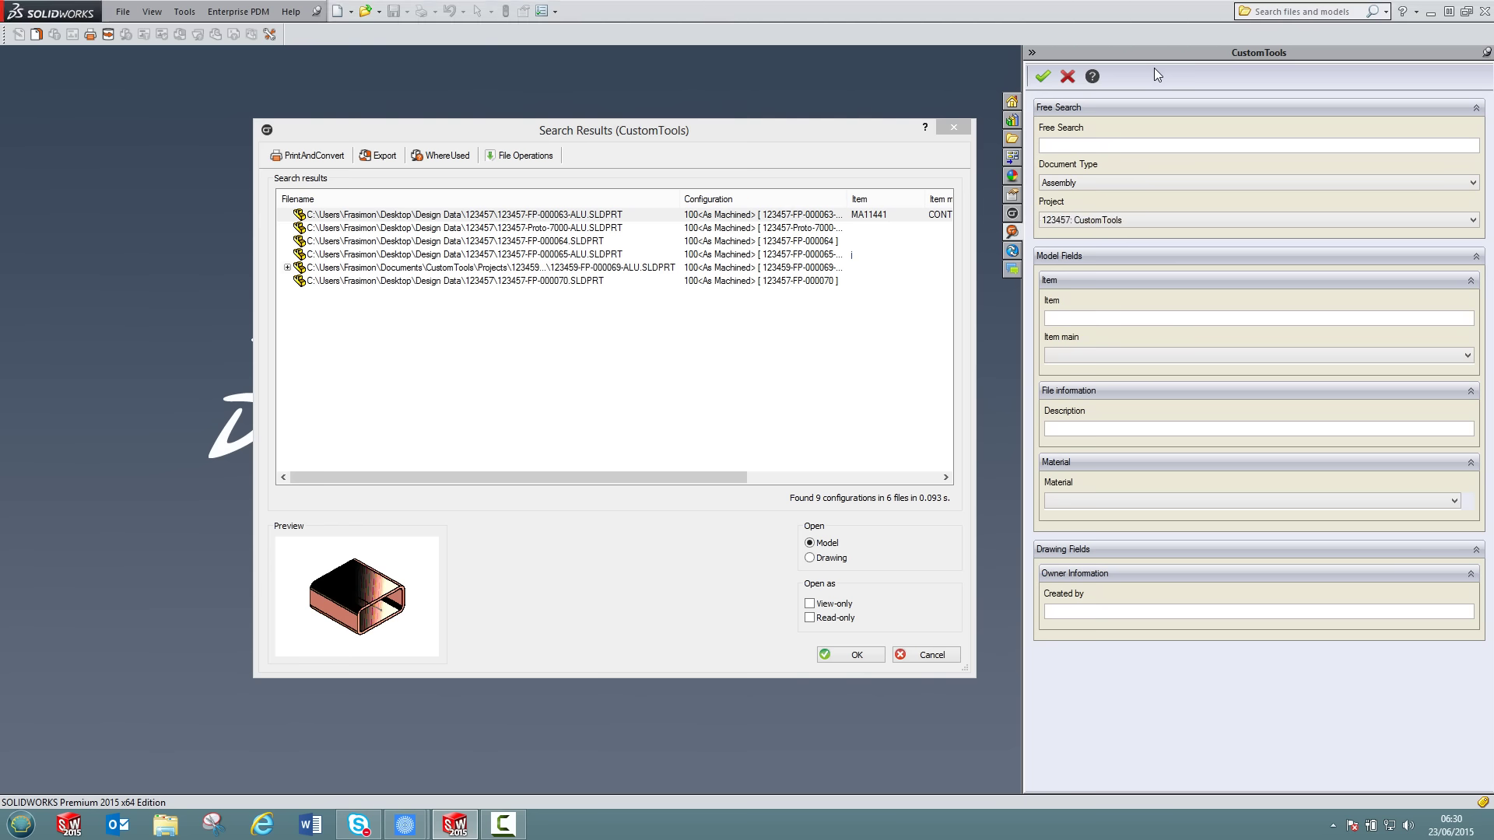
Step: Search for assemblies with the description Conveyor and select 000001.SLDASM in the results
{"action": "left_click", "coordinate": [1081, 429]}
{"action": "type", "text": "C"}
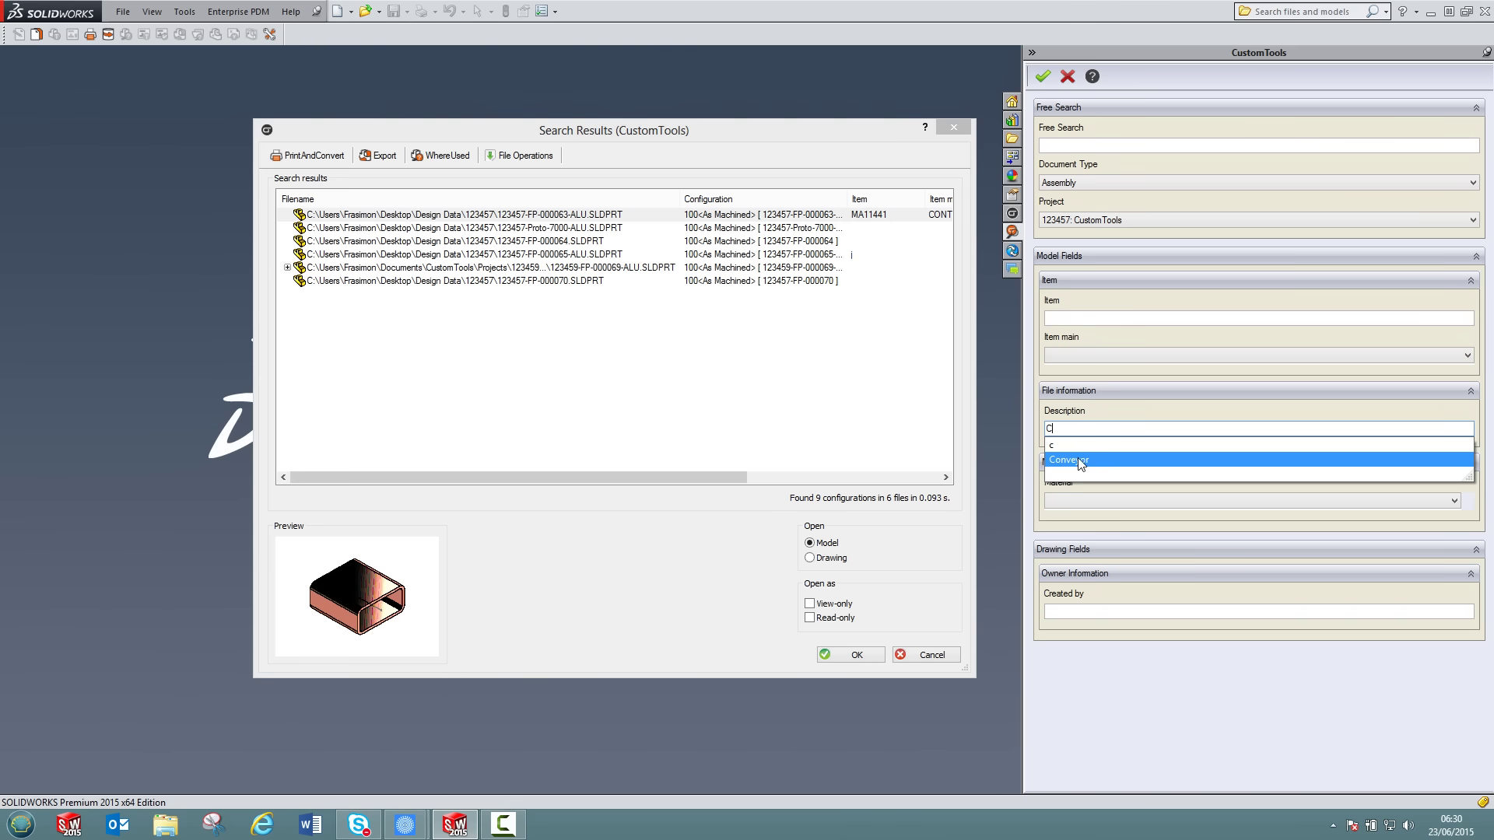
{"action": "left_click", "coordinate": [1078, 461]}
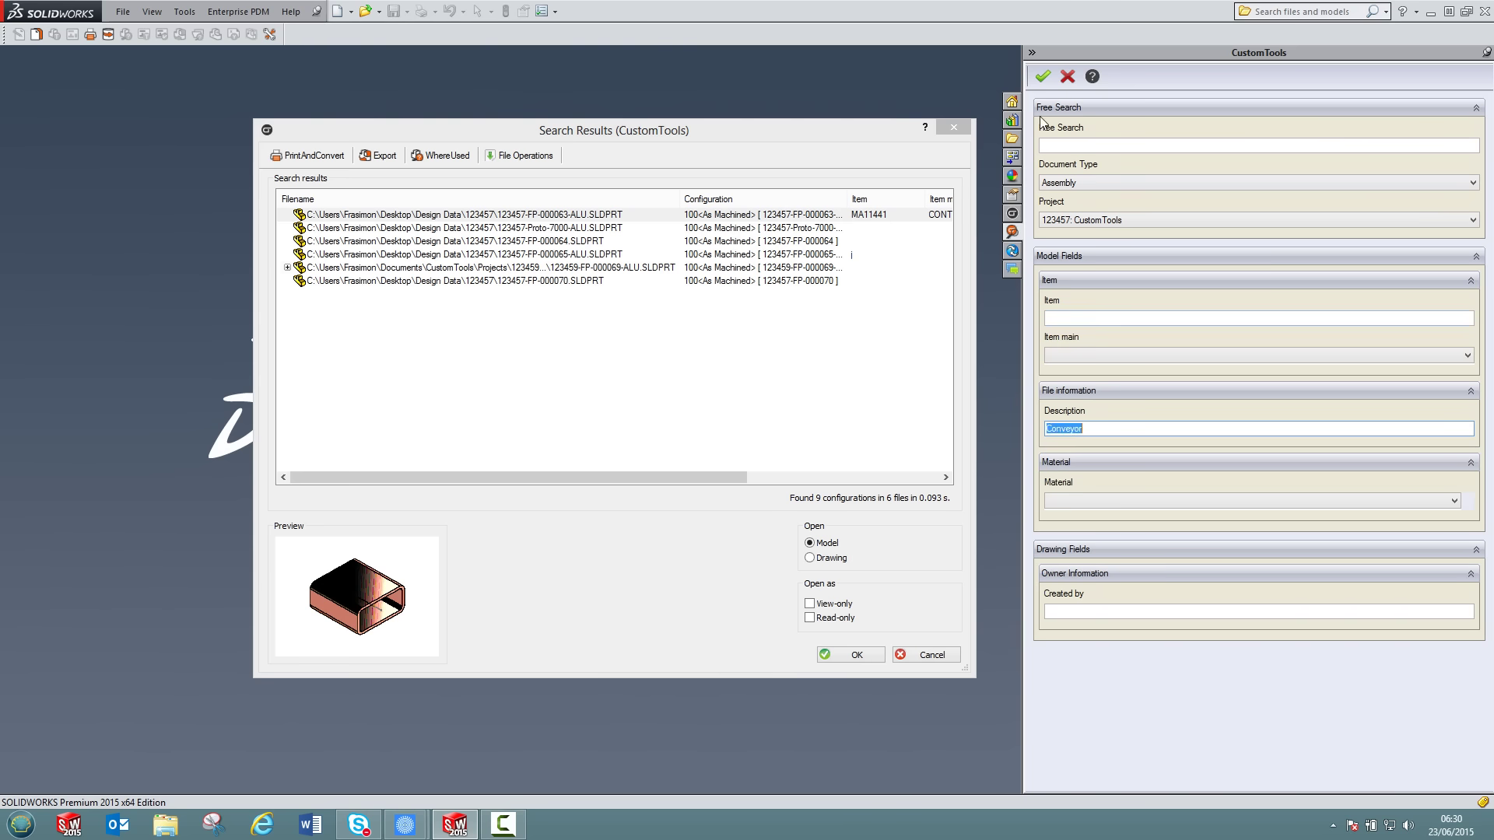
{"action": "left_click", "coordinate": [1044, 77]}
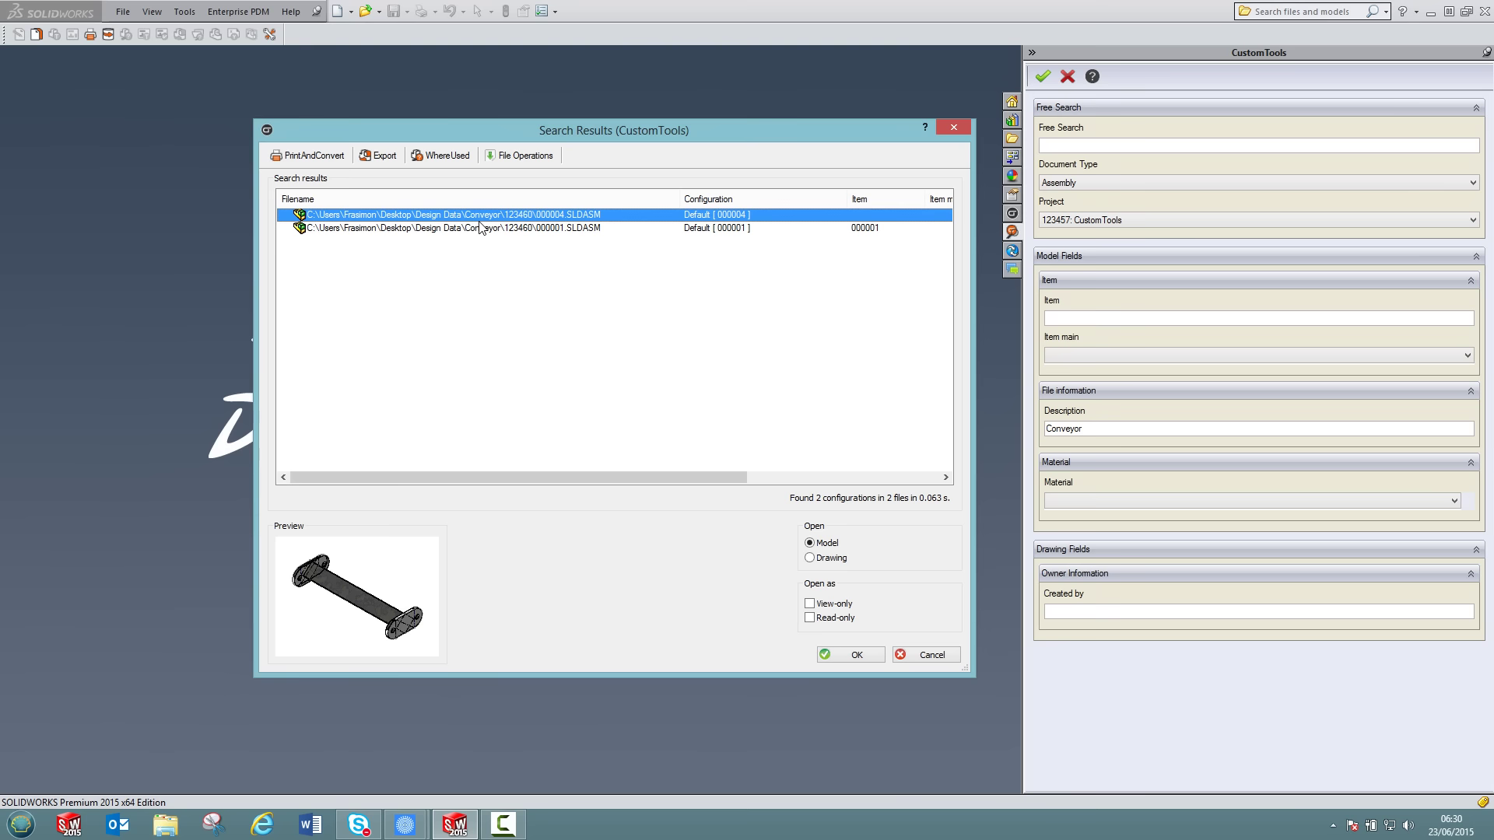
{"action": "left_click", "coordinate": [481, 228]}
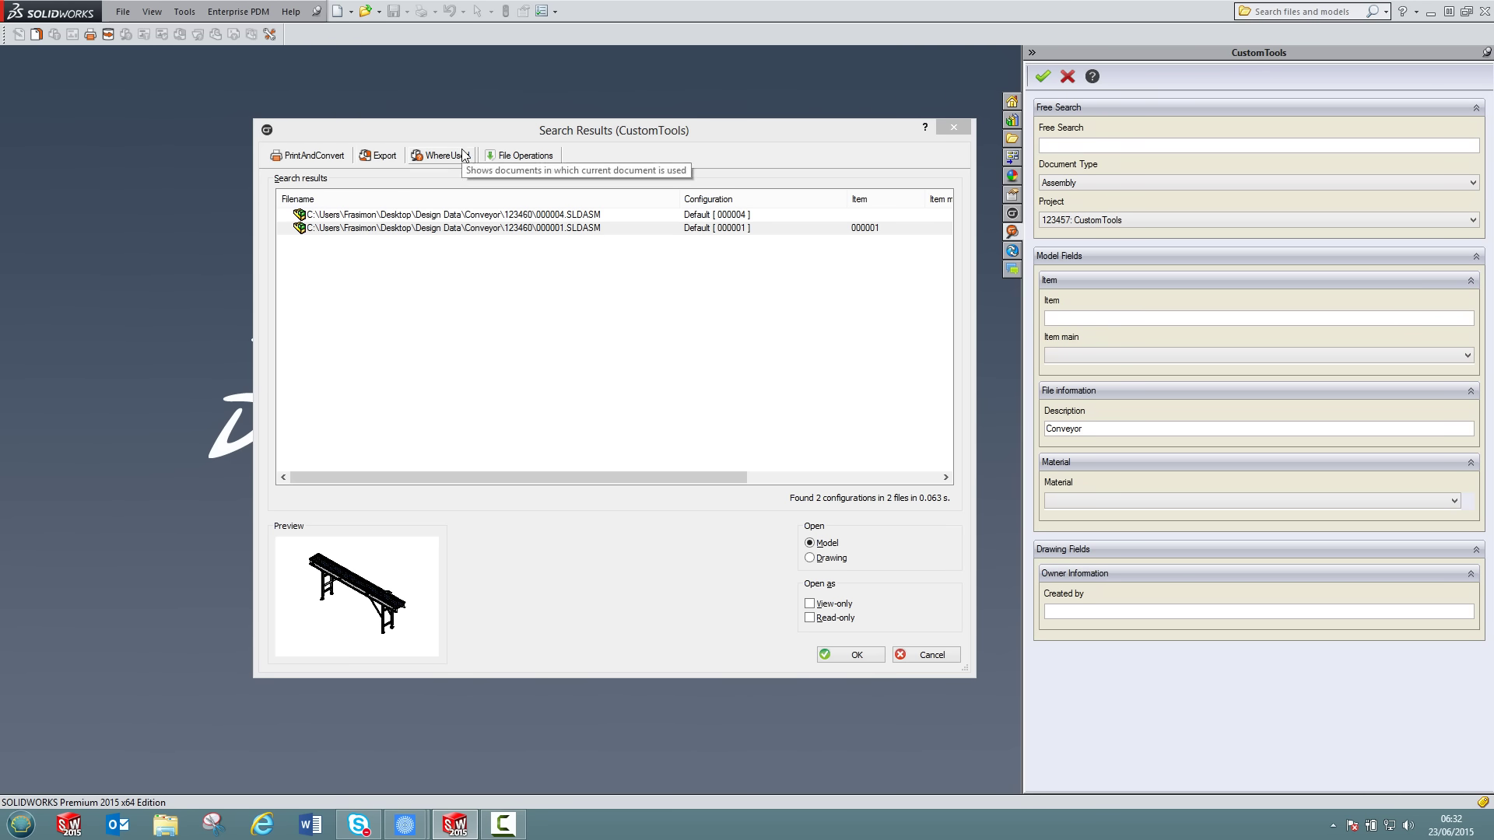
{"action": "key", "text": "alt+Tab"}
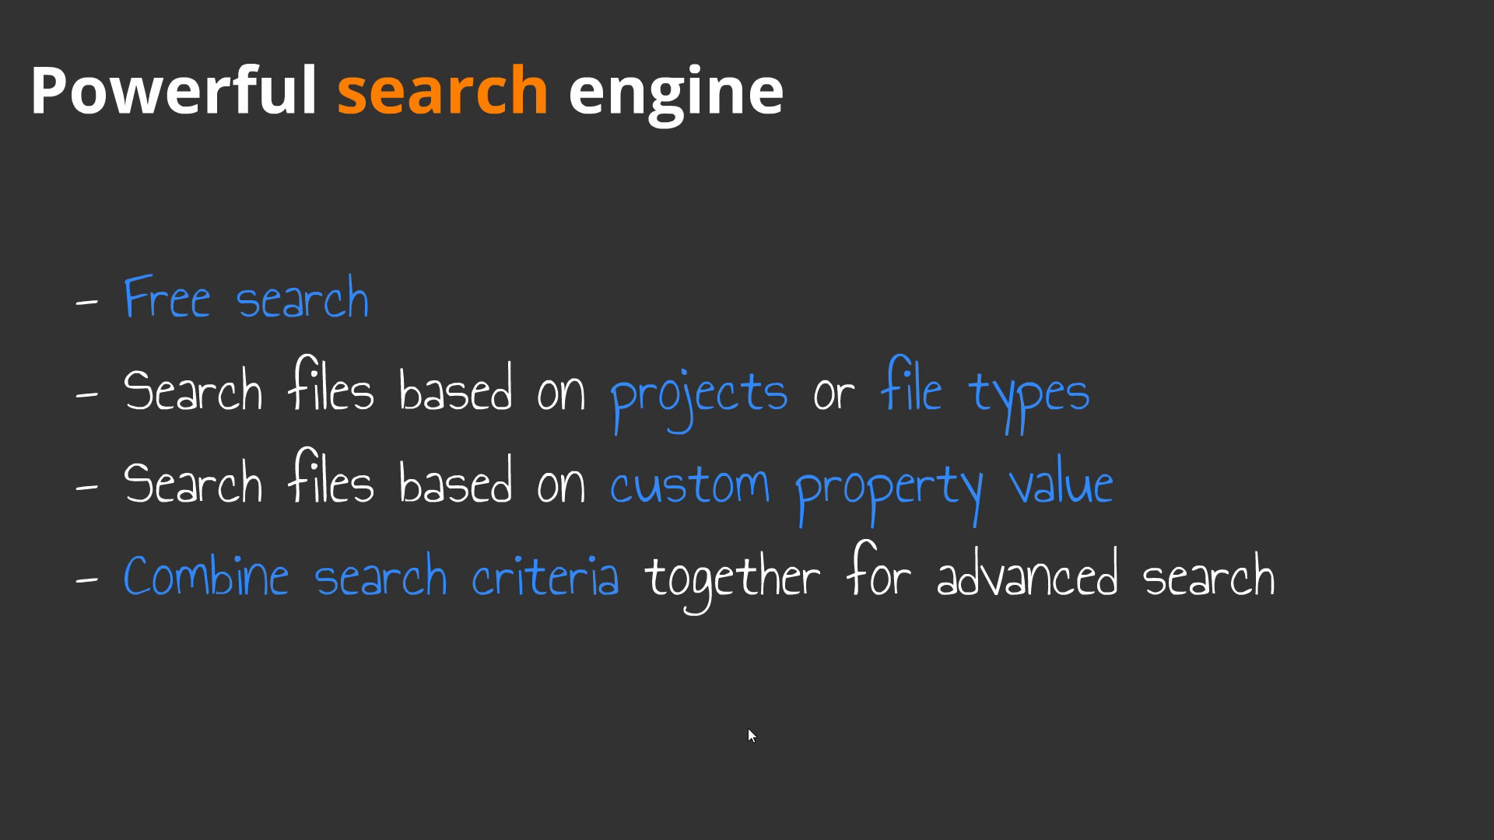
{"action": "left_click", "coordinate": [783, 823]}
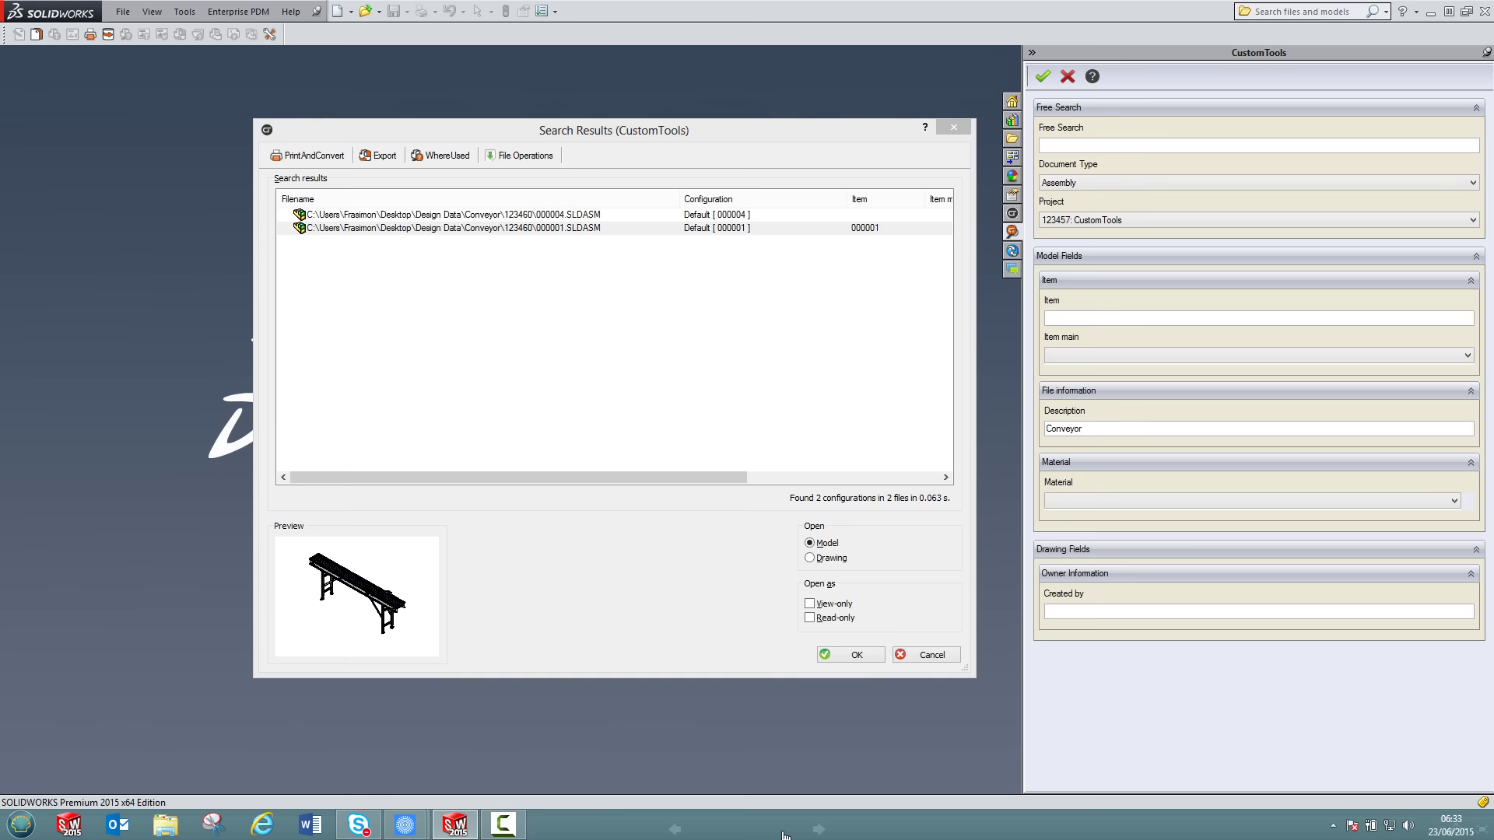
Step: Open the batch print and convert operation for the 000001.SLDASM search result
{"action": "left_click", "coordinate": [490, 230]}
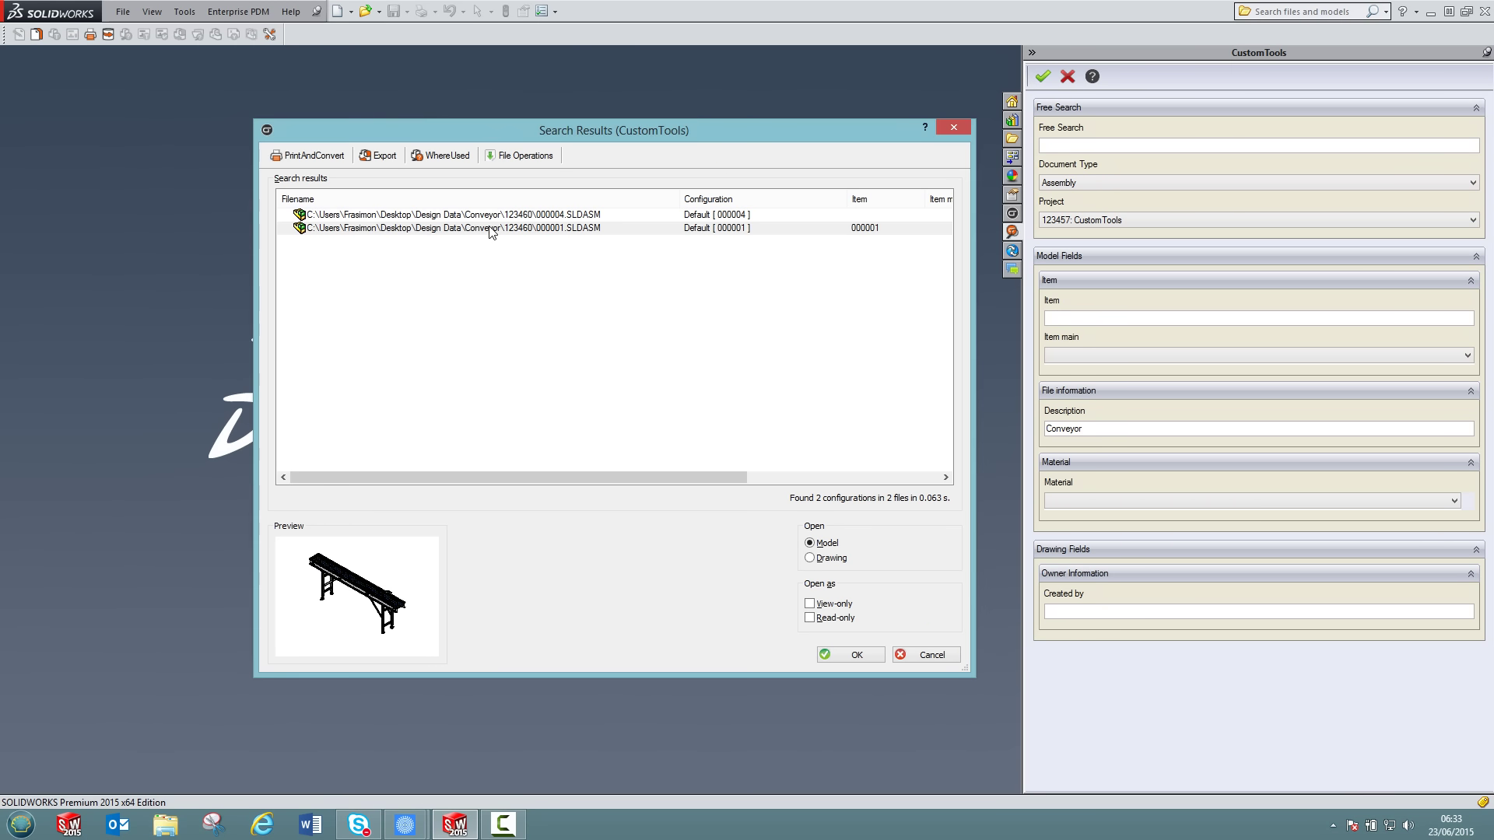
{"action": "left_click", "coordinate": [490, 231]}
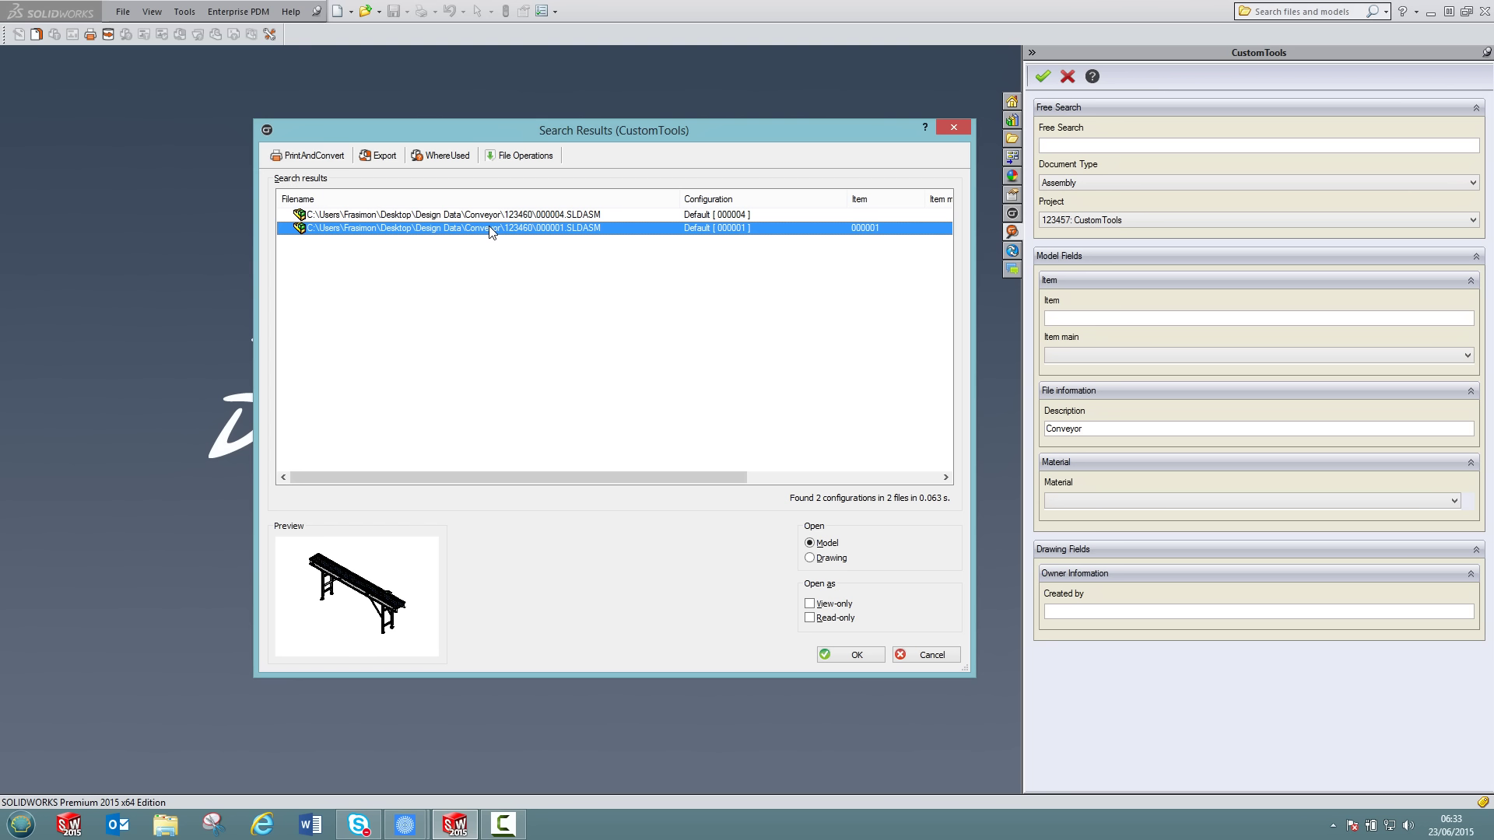
{"action": "left_click", "coordinate": [304, 158]}
{"action": "left_click", "coordinate": [305, 193]}
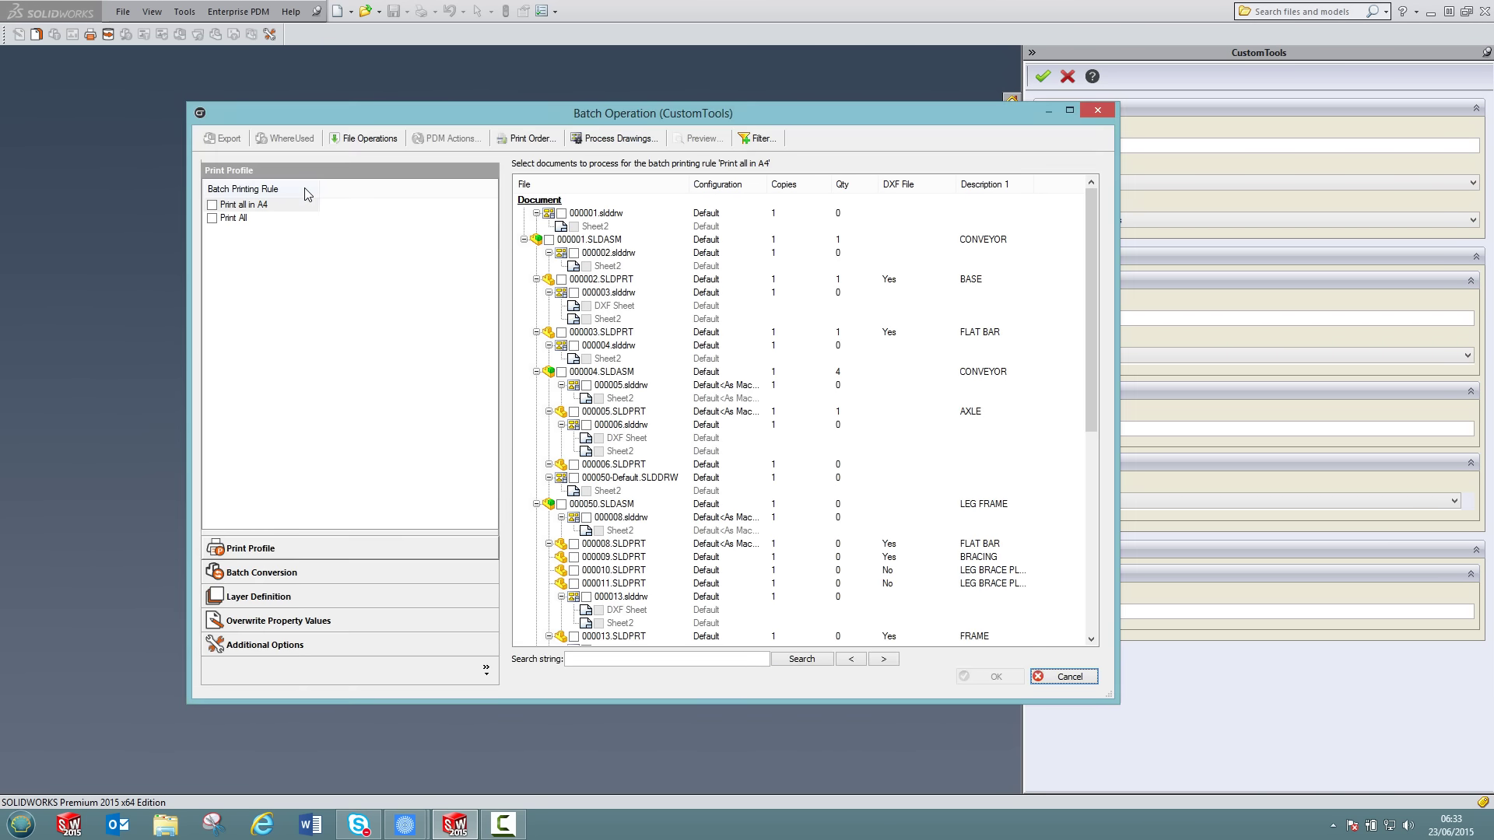
Step: Preview the 000001.SLDASM conveyor assembly from the batch document list and close the preview
{"action": "left_click", "coordinate": [577, 240]}
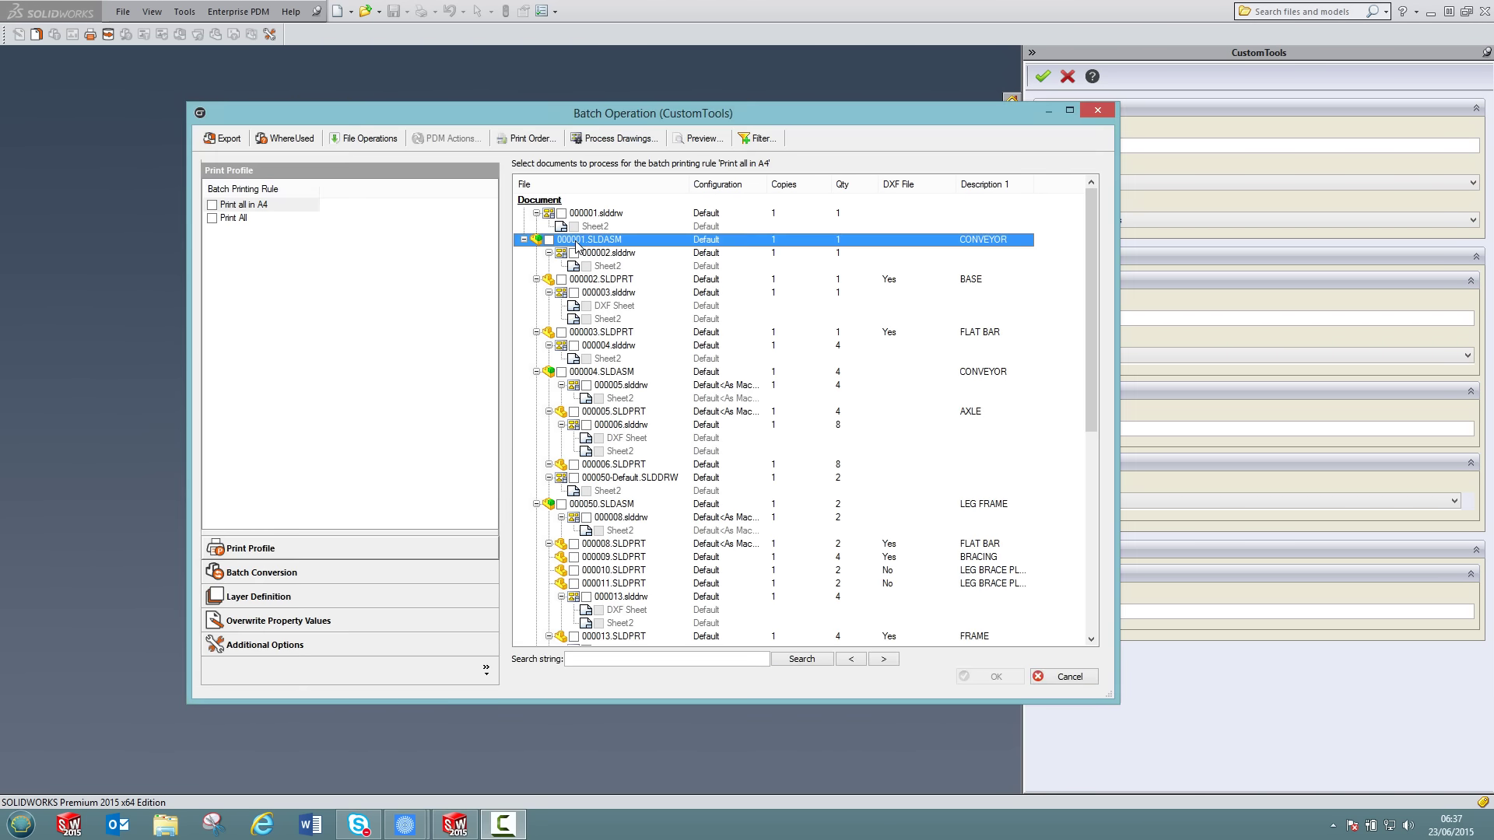
{"action": "left_click", "coordinate": [690, 140]}
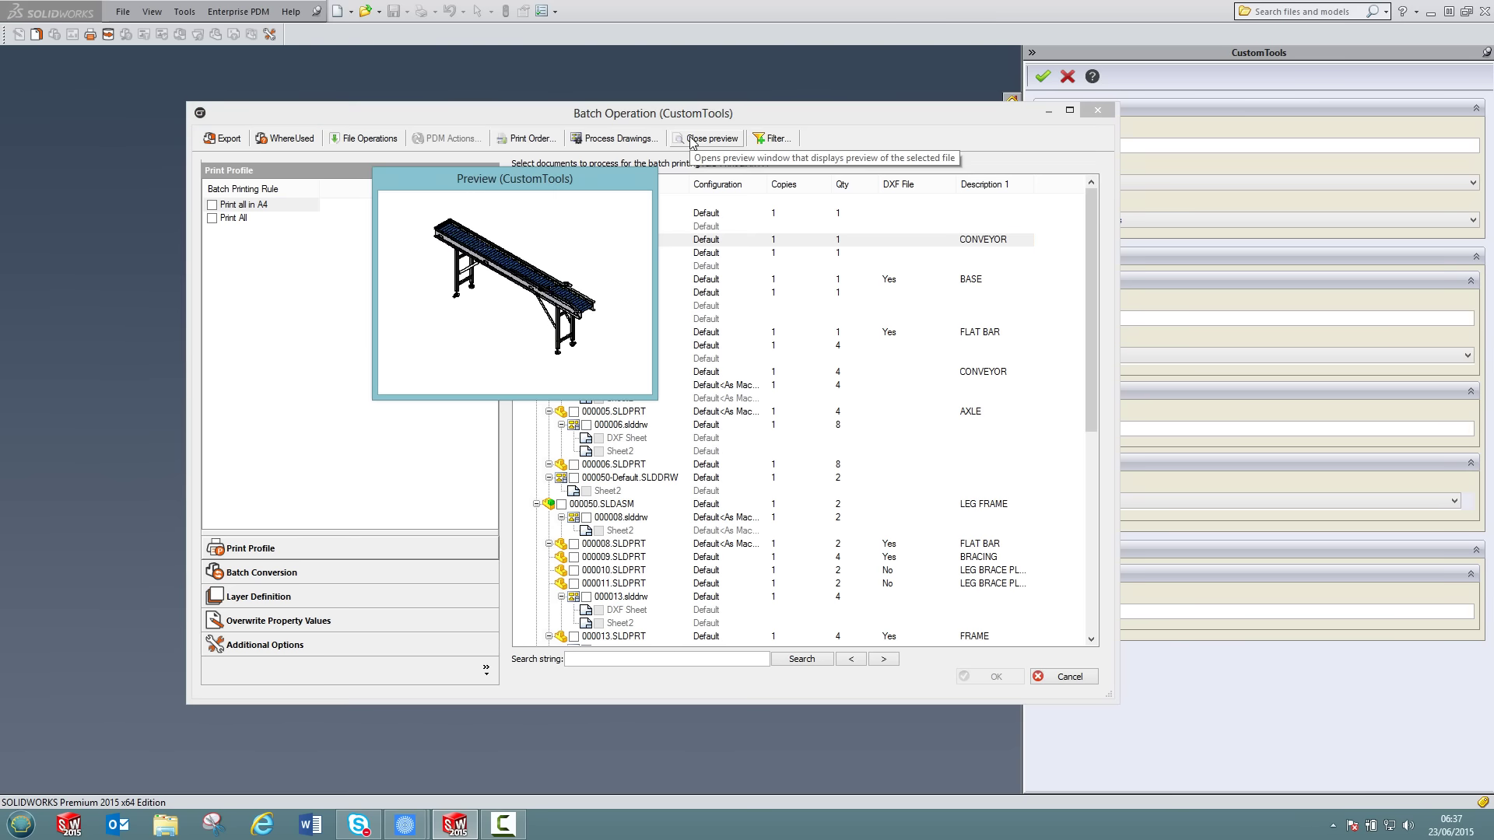
{"action": "left_click", "coordinate": [690, 139]}
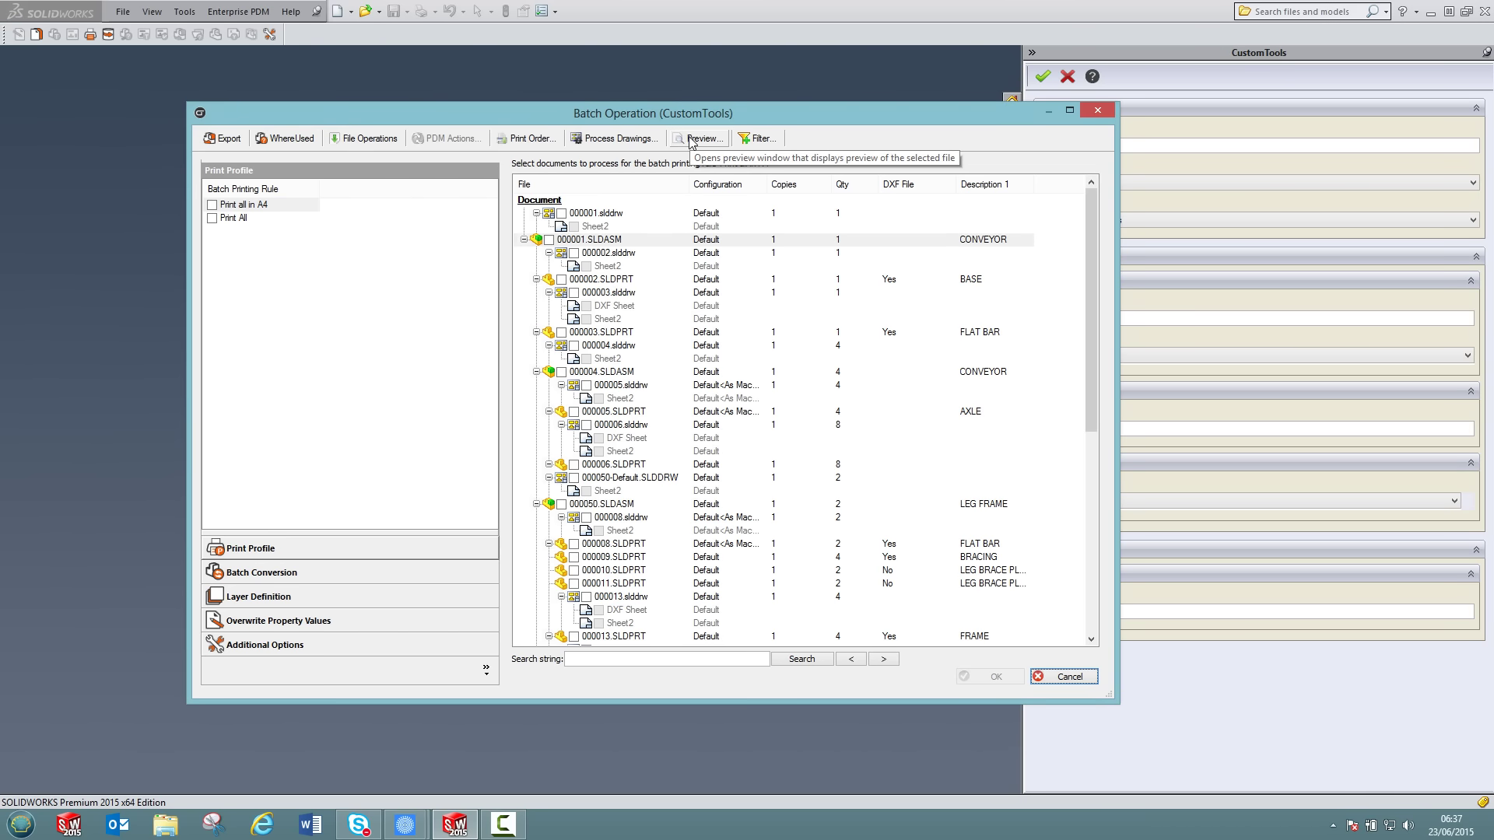
Step: Enable the batch printing rules Print all in A4 and Print All, and cancel the batch operation
{"action": "left_click", "coordinate": [213, 207]}
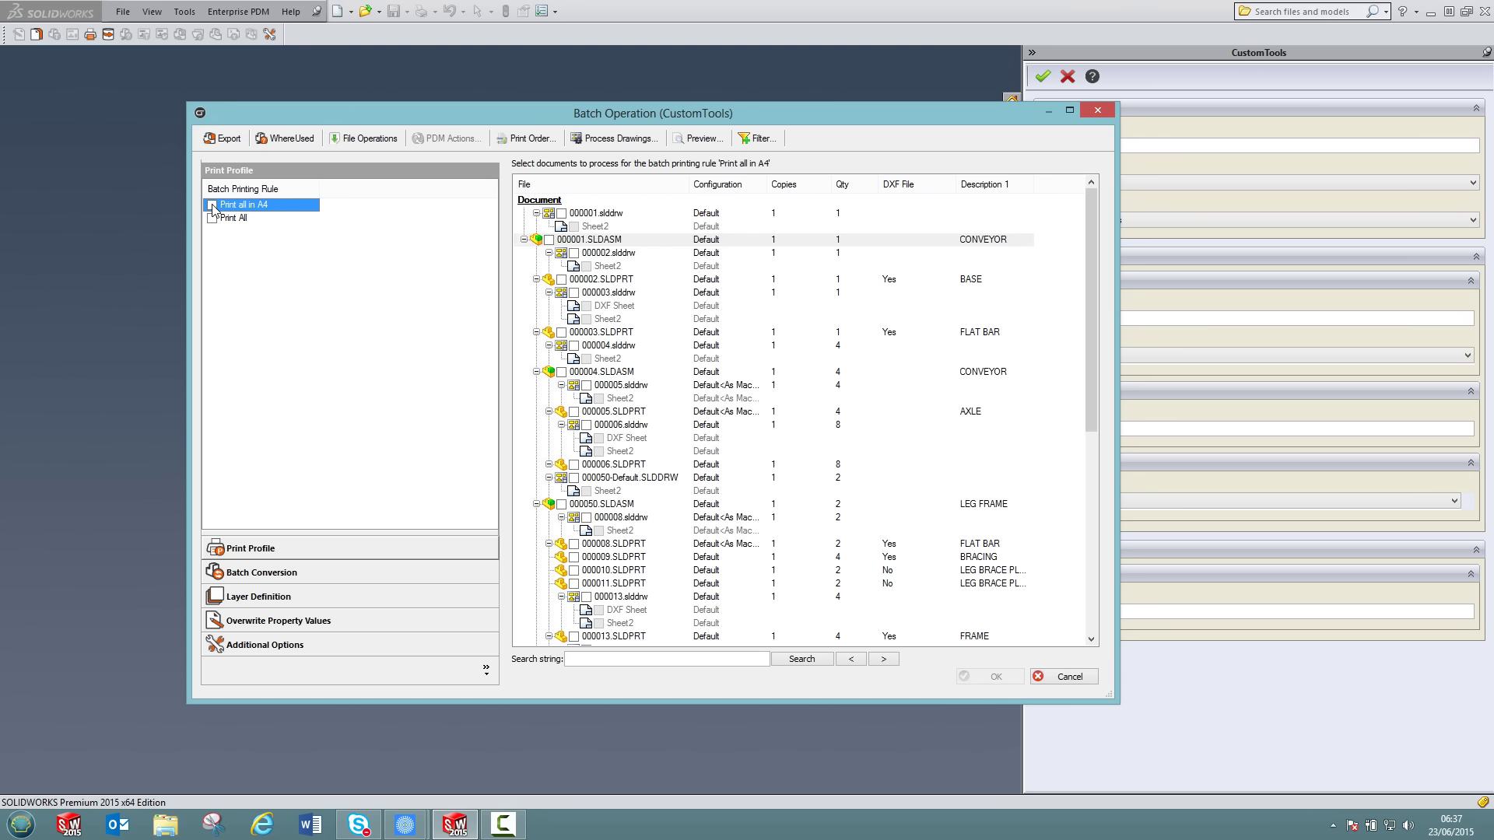
{"action": "left_click", "coordinate": [211, 204]}
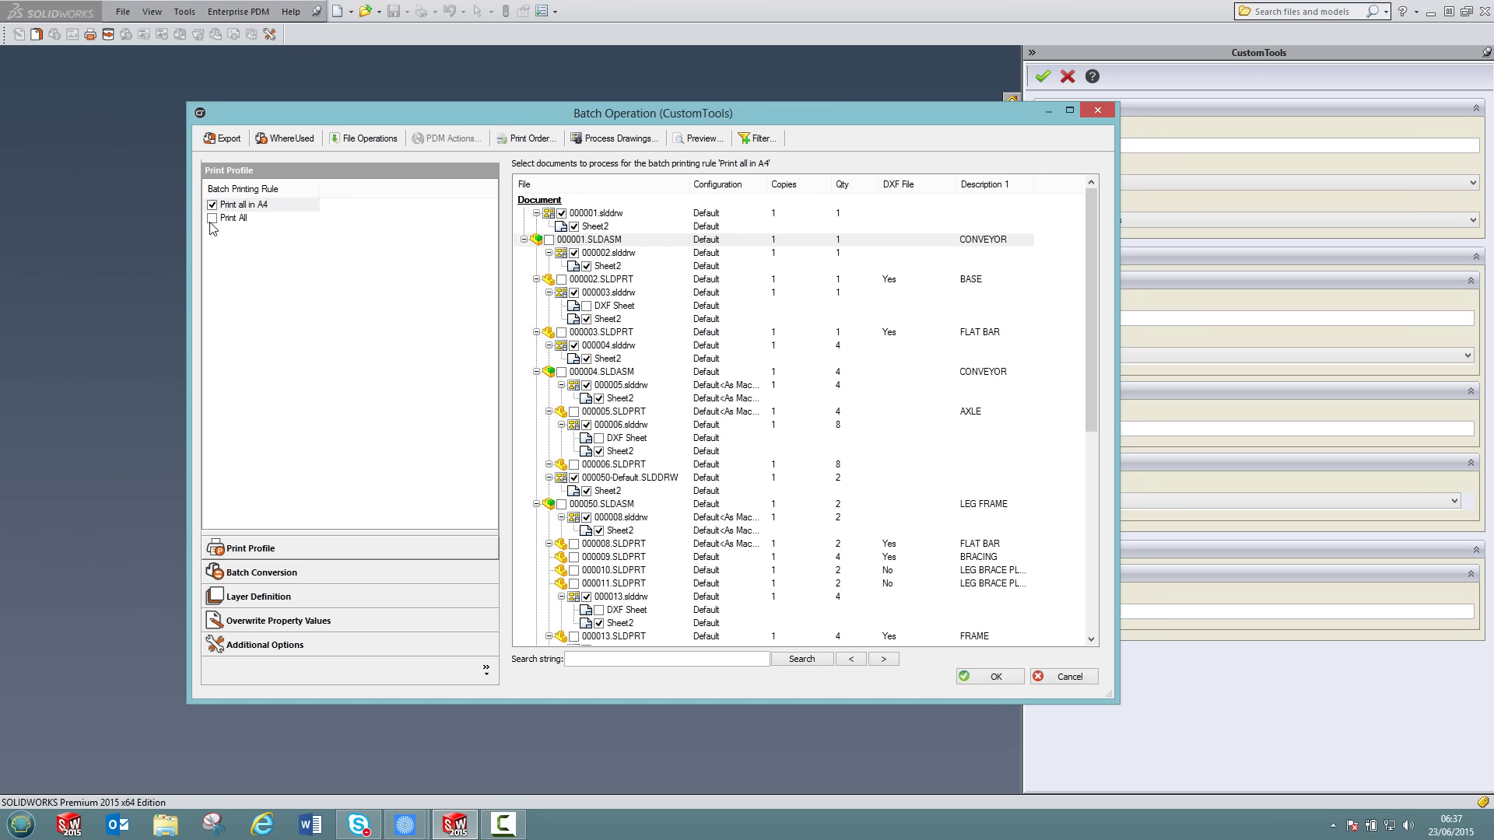
{"action": "left_click", "coordinate": [214, 220]}
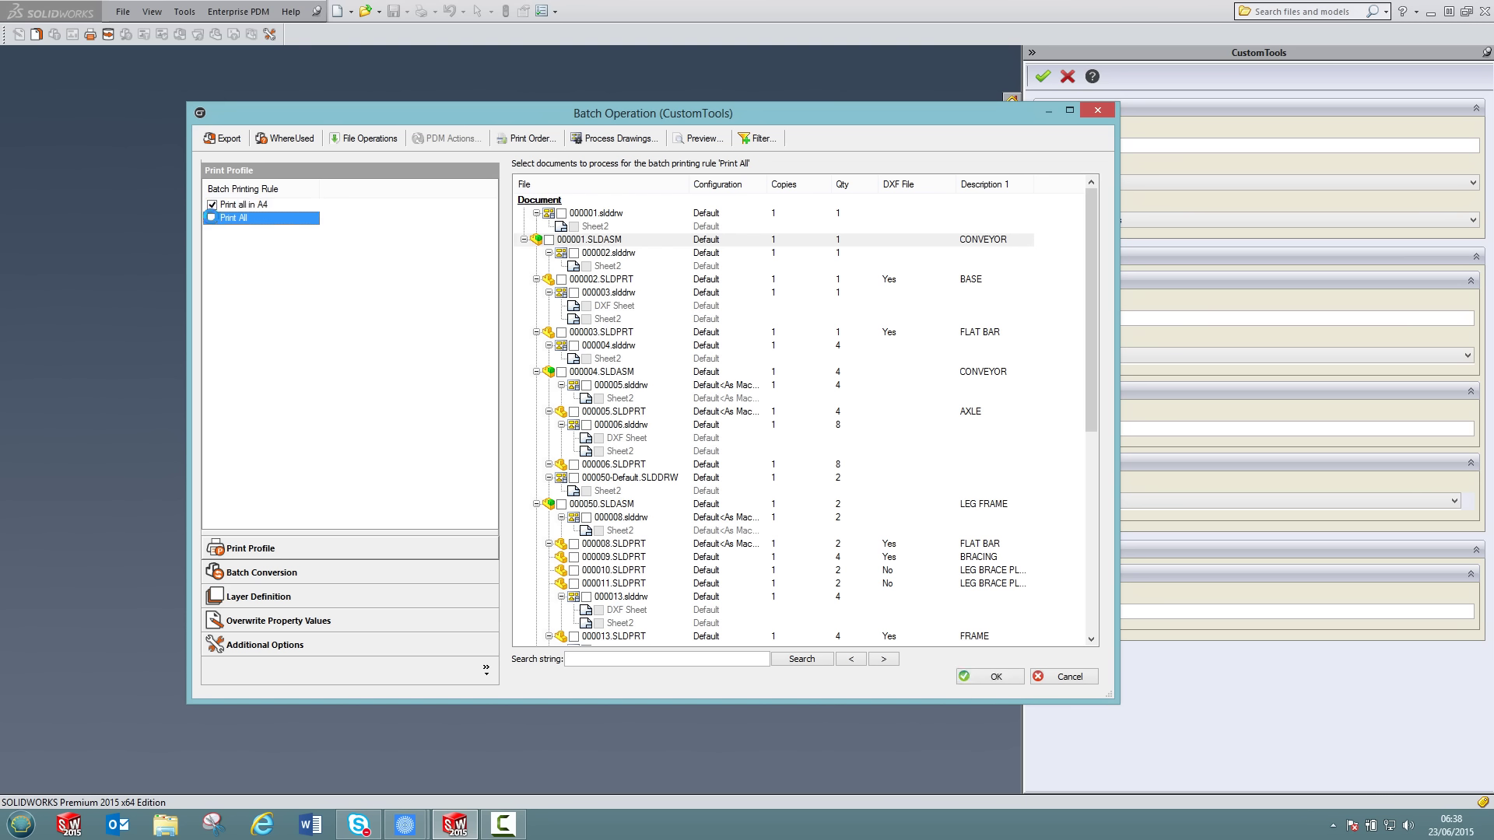
{"action": "left_click", "coordinate": [212, 218]}
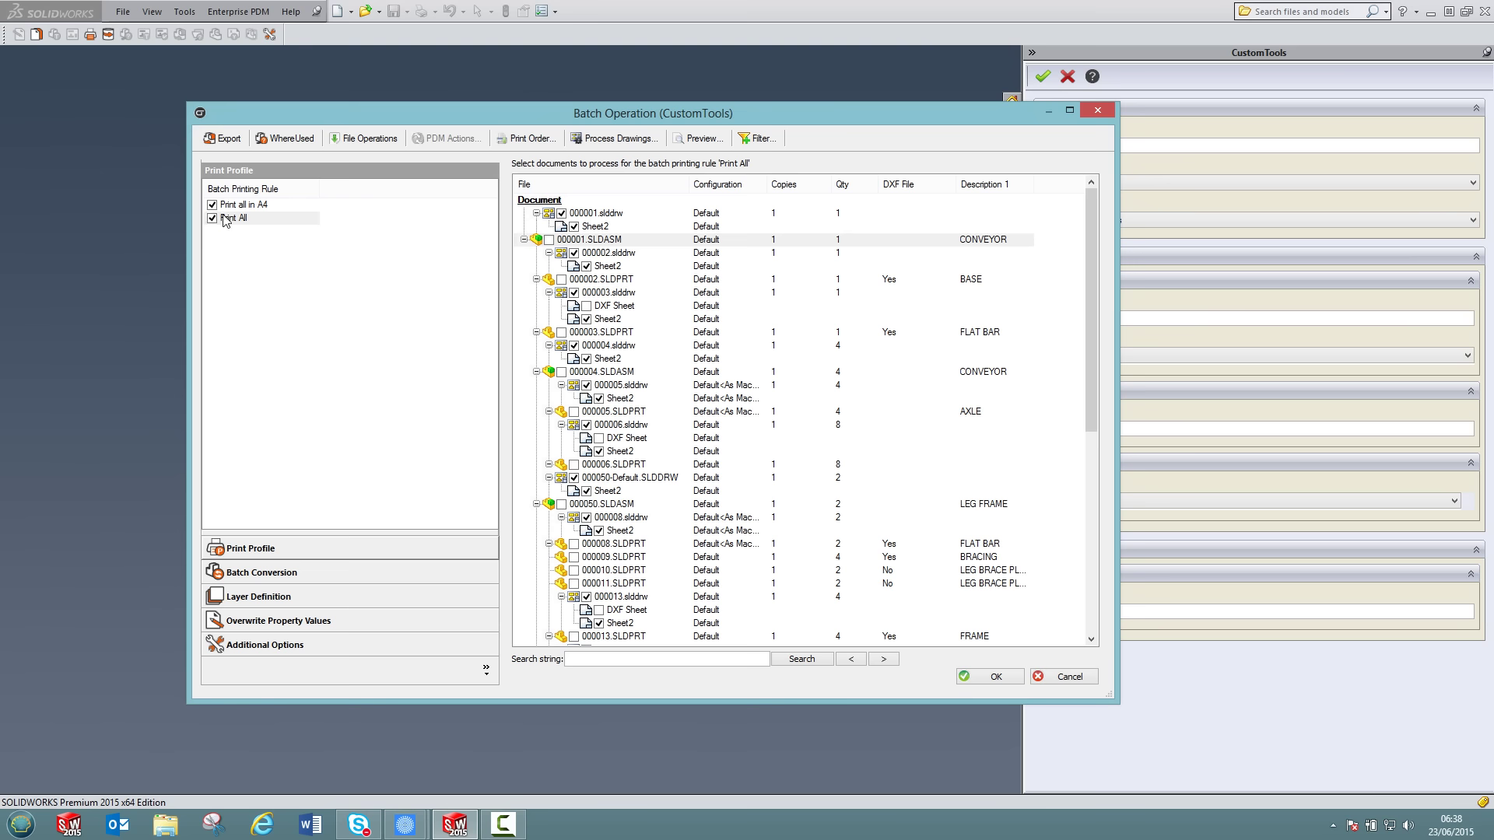
{"action": "left_click", "coordinate": [1064, 682]}
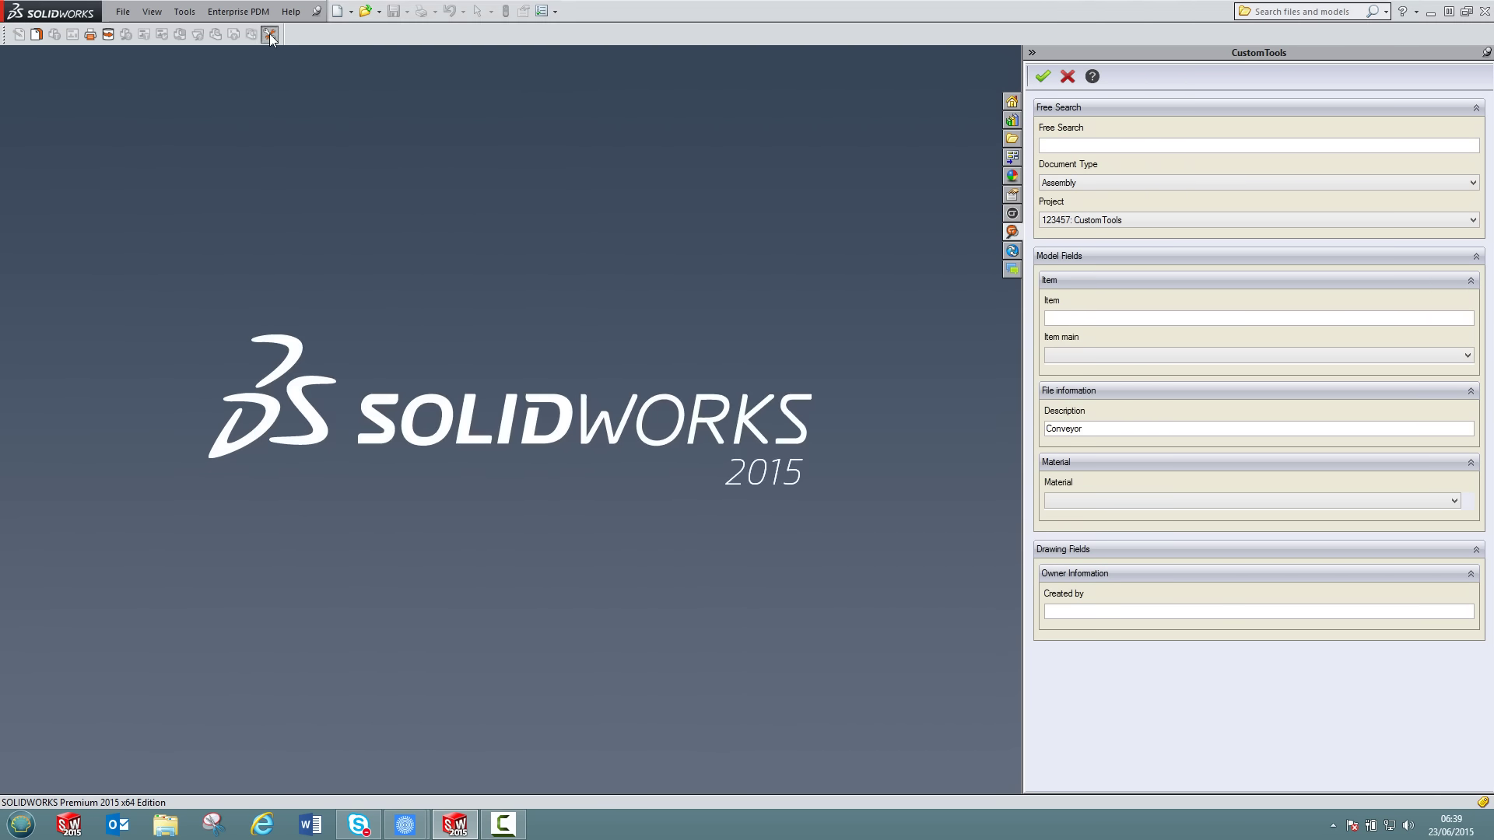
Step: In the CustomTools print properties, start a new printing setting for the Print all in A4 profile using the sheet format A3-L-Weldement ATR.slddrt
{"action": "left_click", "coordinate": [269, 35]}
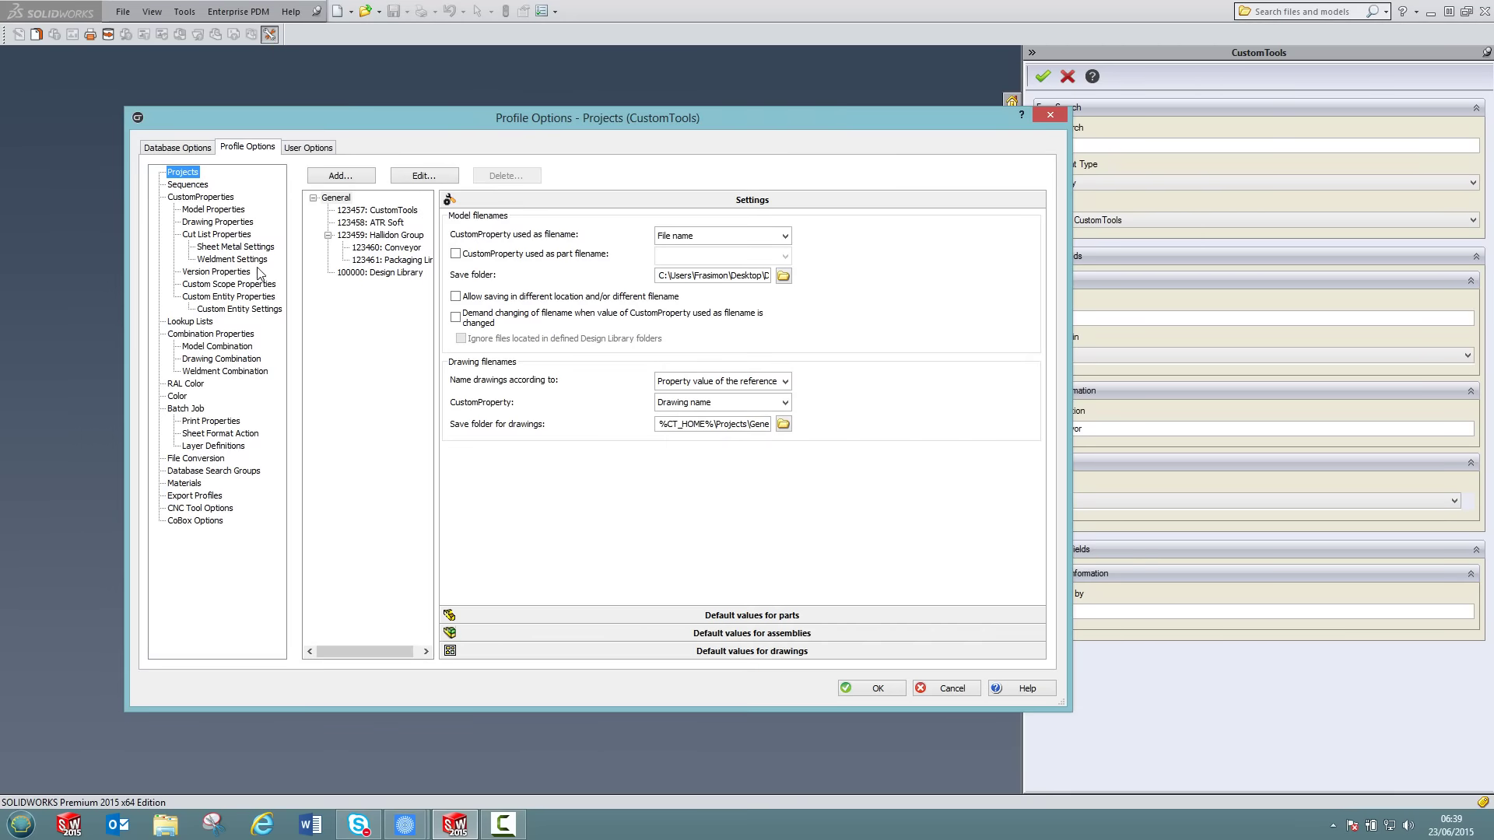
{"action": "left_click", "coordinate": [218, 420]}
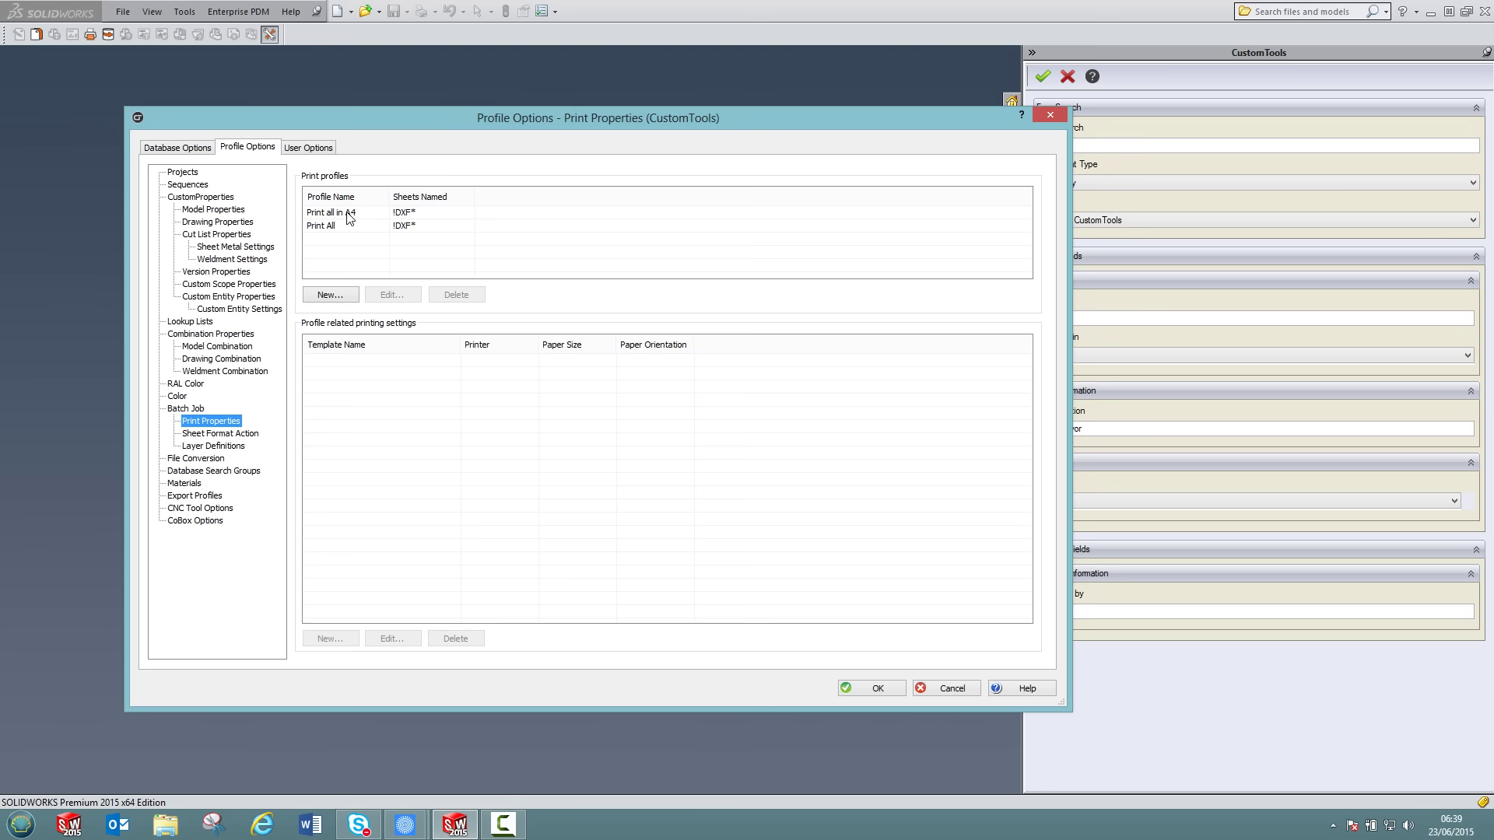
{"action": "left_click", "coordinate": [347, 215]}
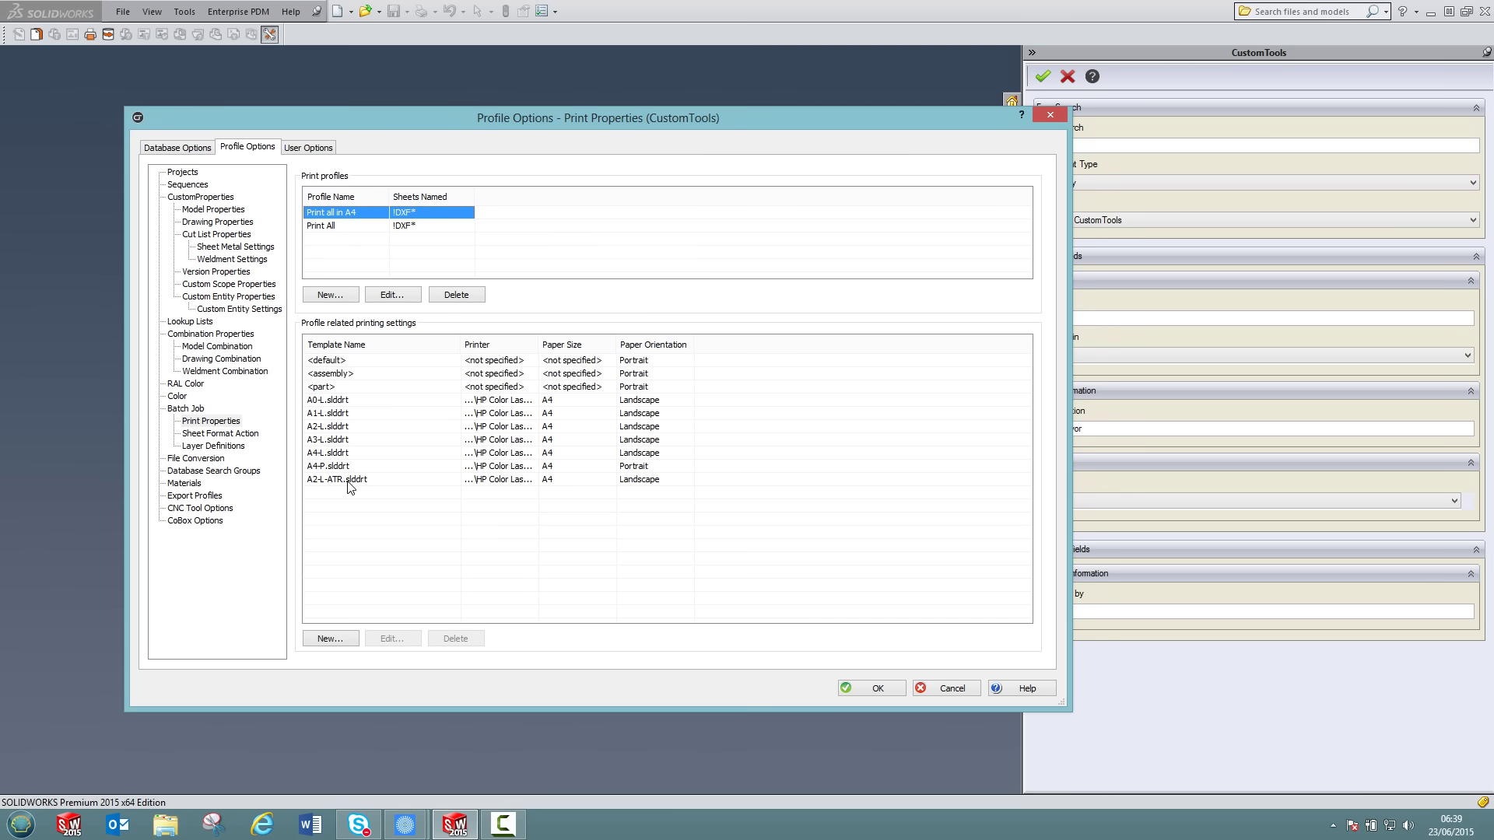
{"action": "left_click", "coordinate": [330, 639]}
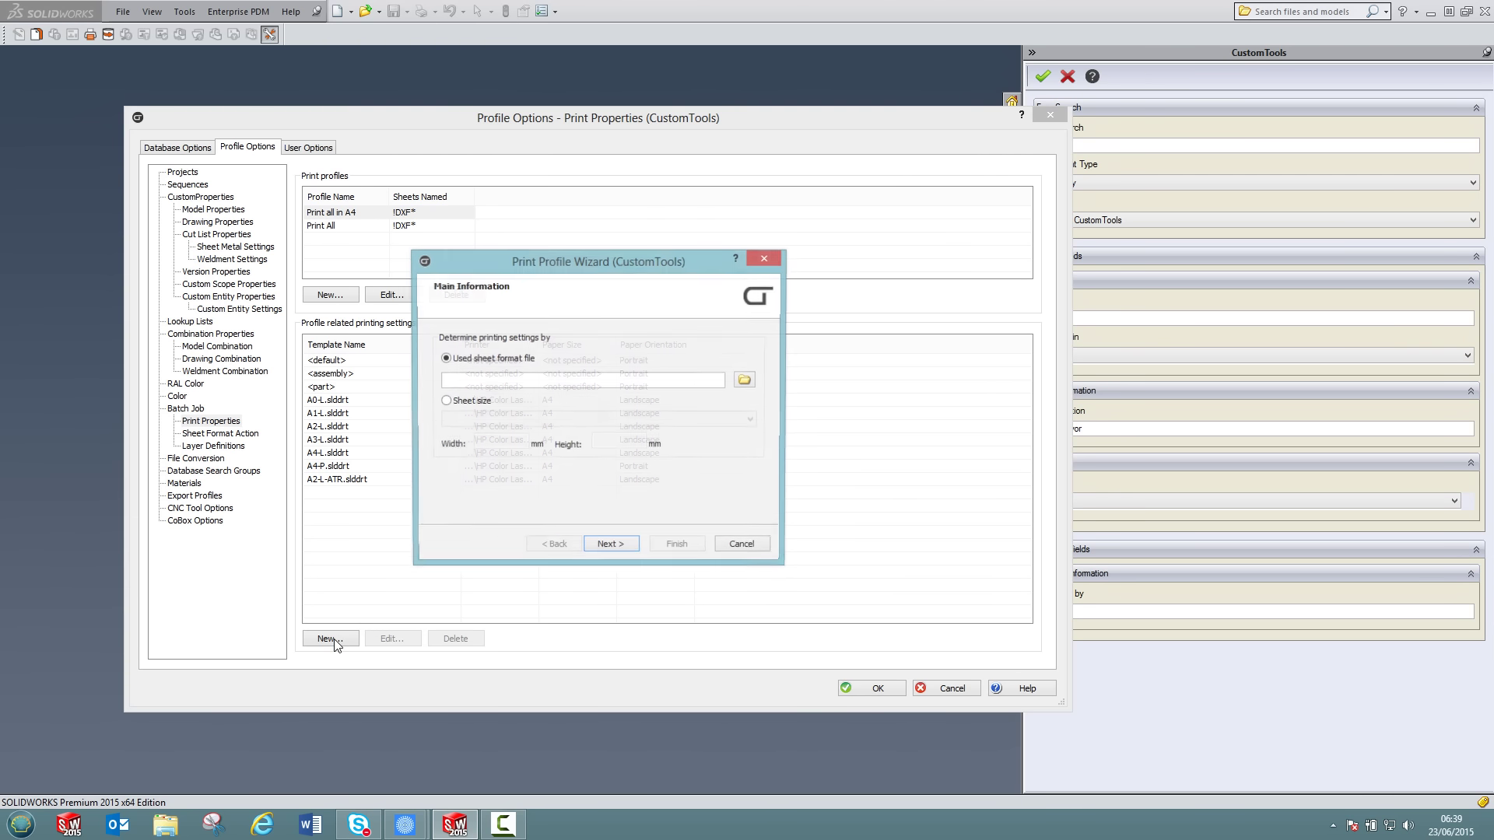
{"action": "left_click", "coordinate": [742, 380]}
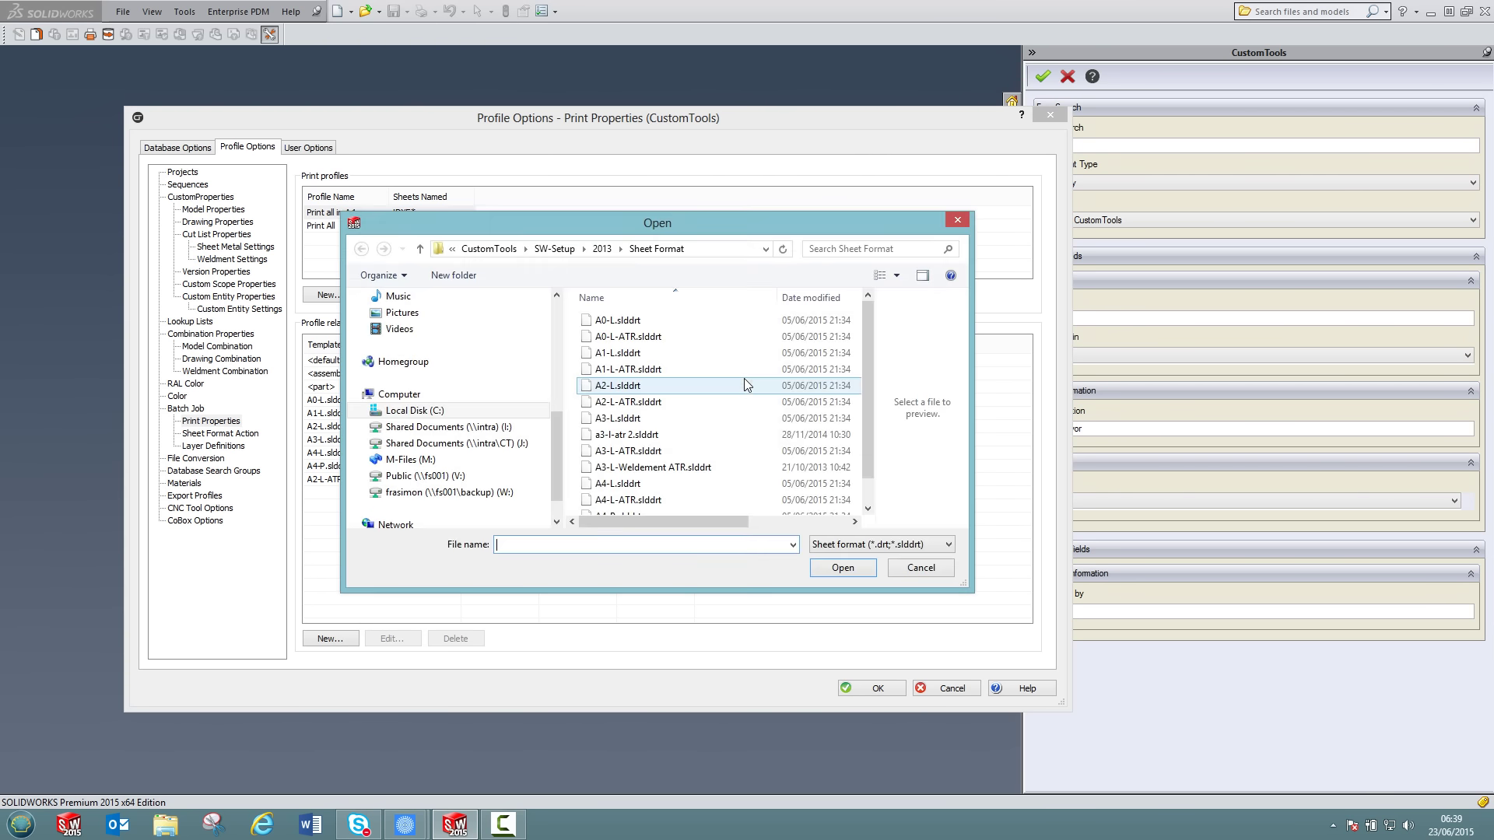
{"action": "left_click", "coordinate": [629, 468]}
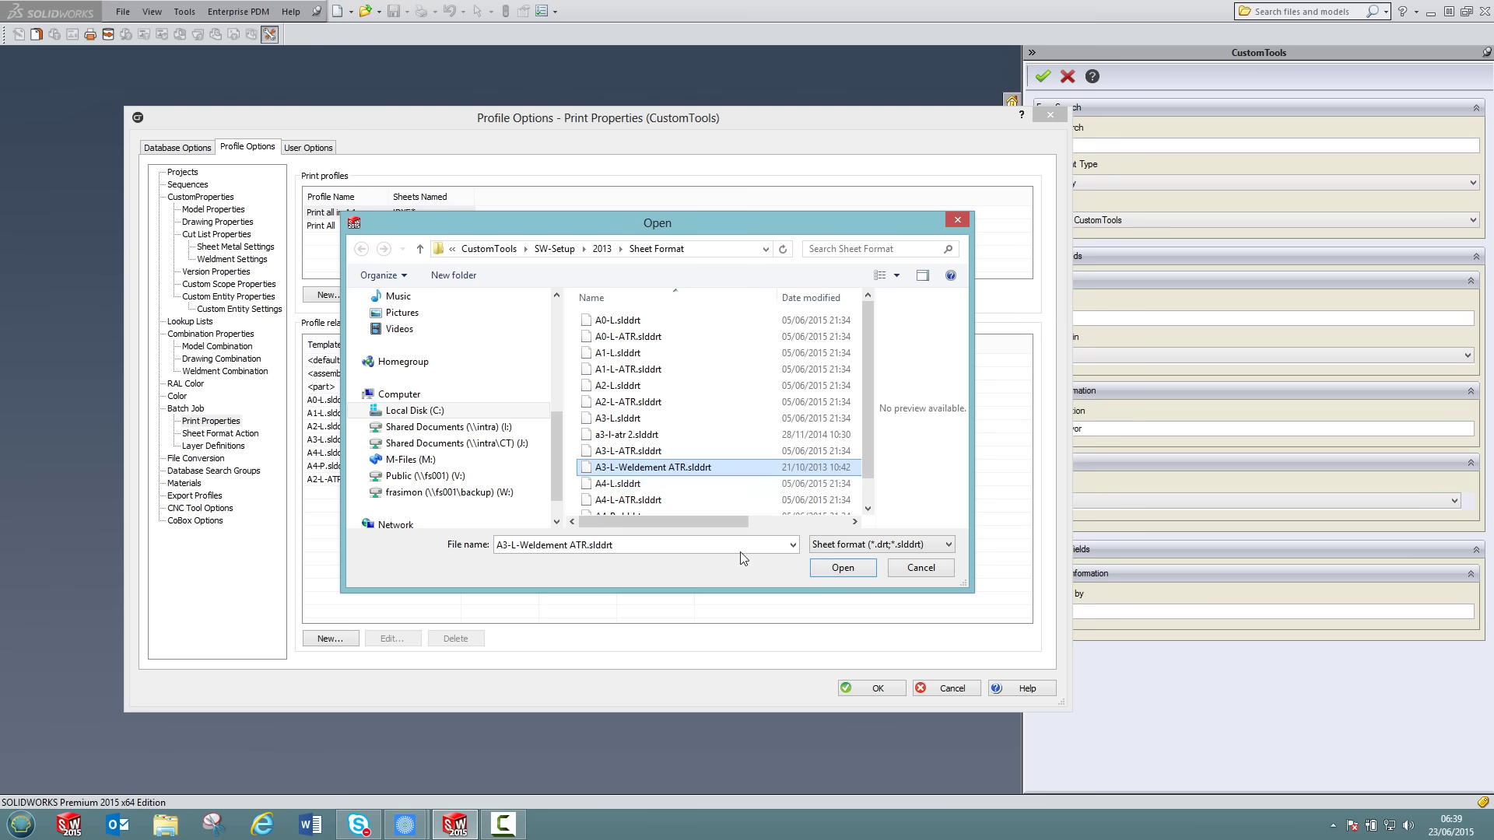
{"action": "left_click", "coordinate": [835, 568]}
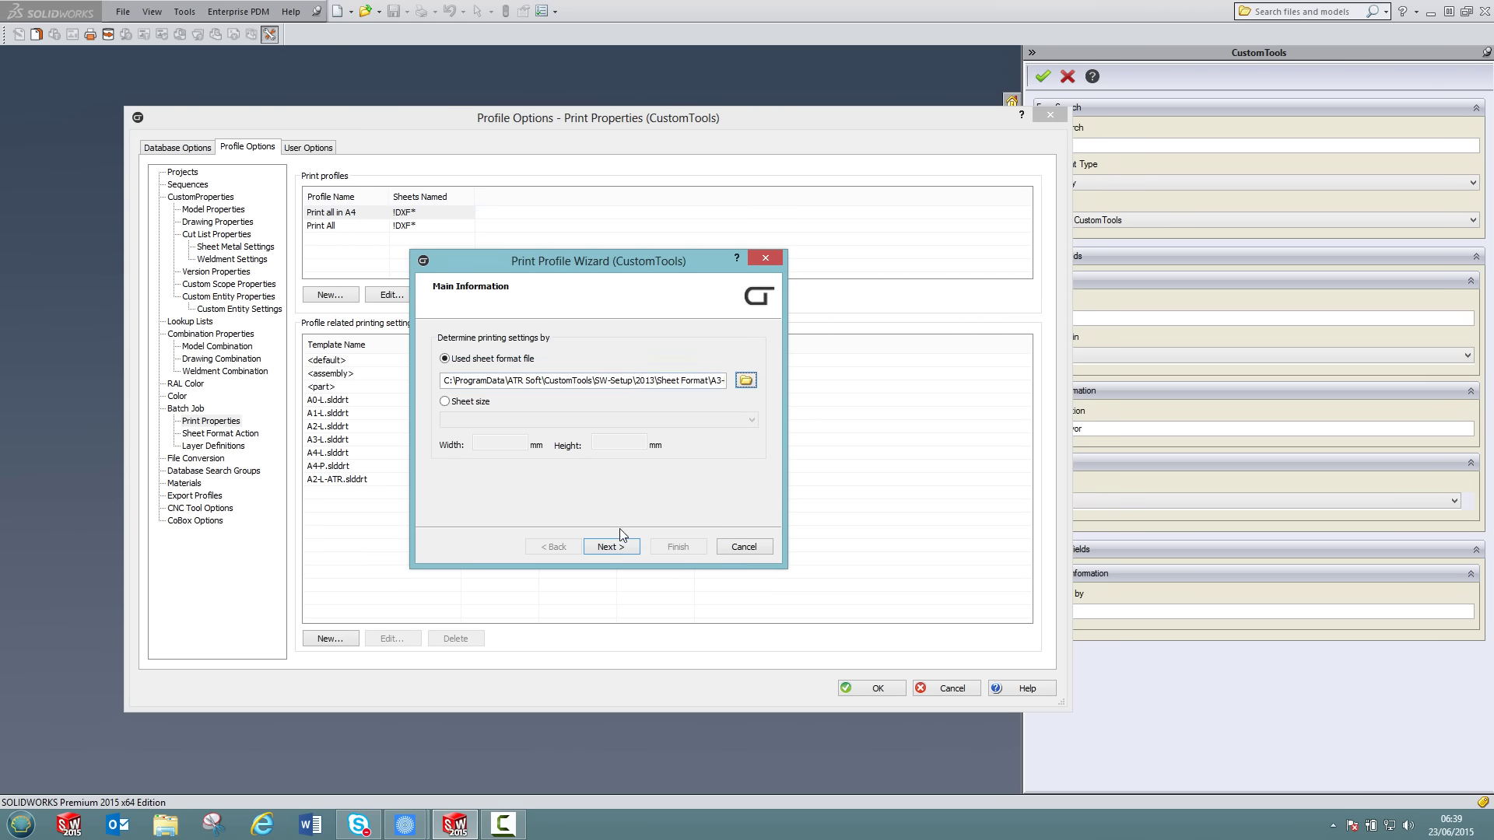
Step: Set the printing setting's printer to HP Color LaserJet CP3525 PCL 6 and paper size to A4, and save the profile options
{"action": "left_click", "coordinate": [611, 547]}
{"action": "left_click", "coordinate": [676, 361]}
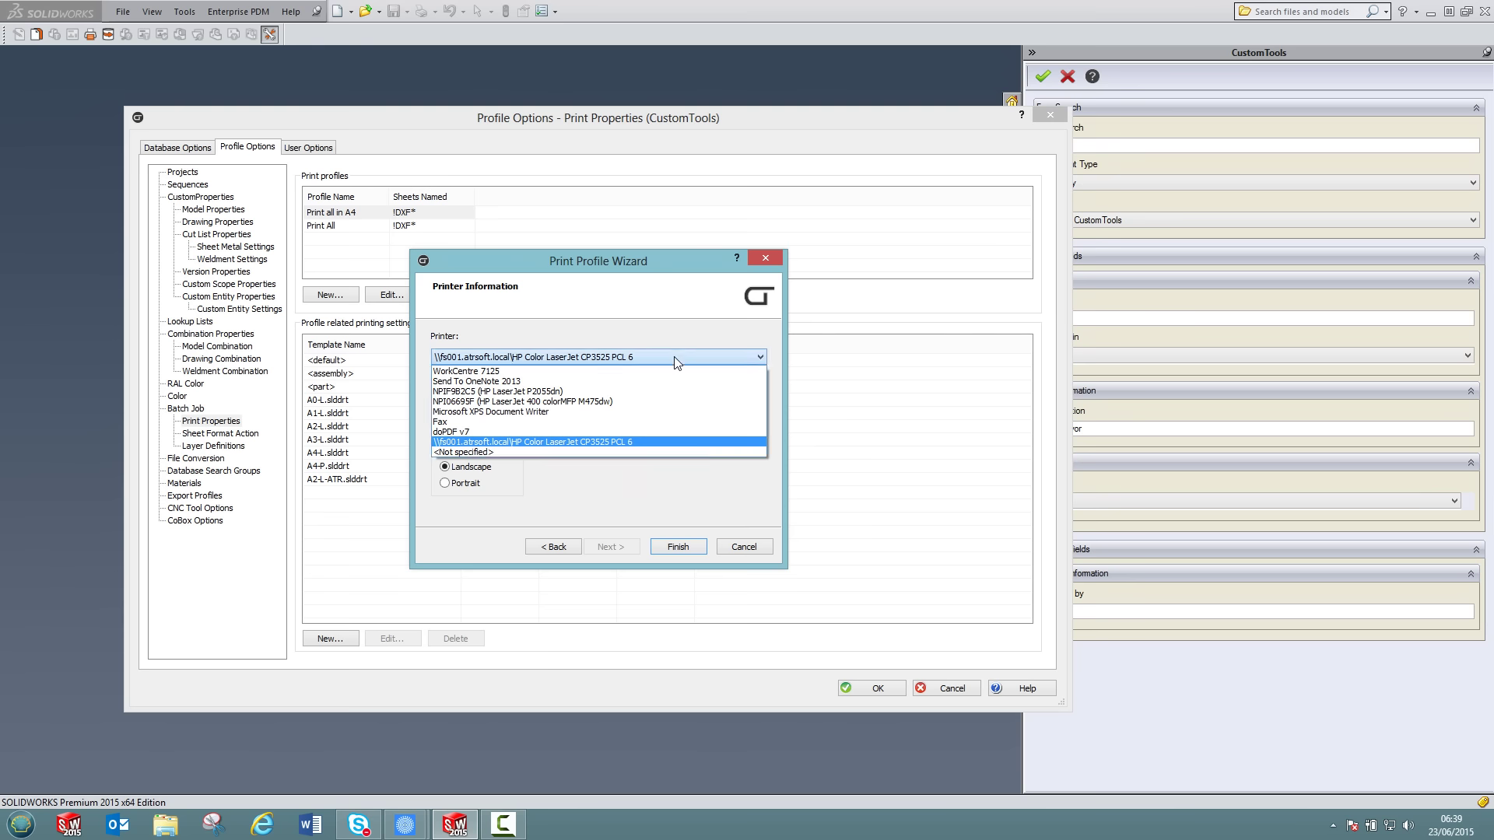
{"action": "left_click", "coordinate": [629, 441]}
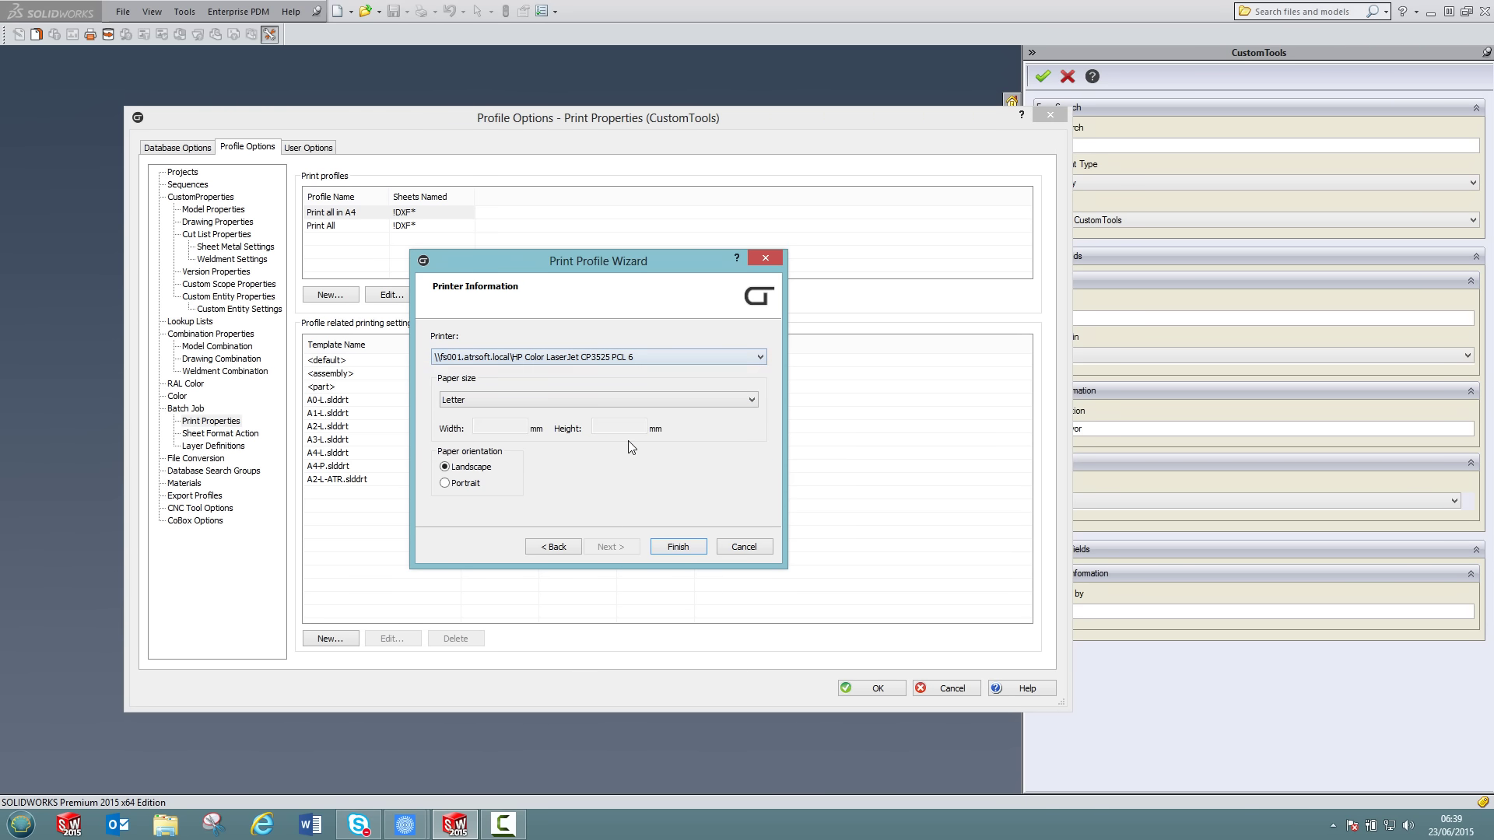
{"action": "left_click", "coordinate": [580, 407]}
{"action": "left_click", "coordinate": [531, 464]}
{"action": "left_click", "coordinate": [678, 547]}
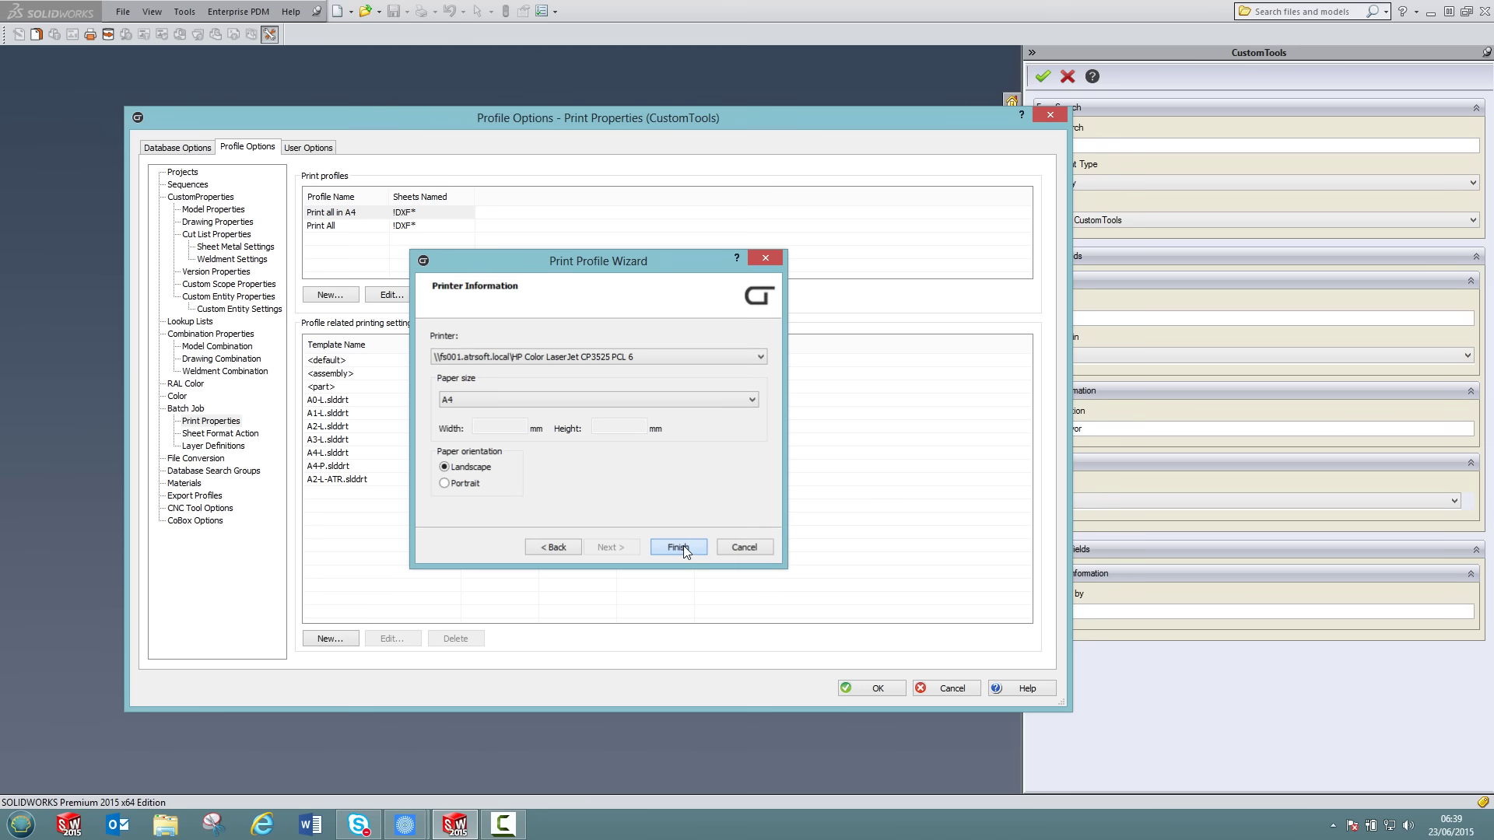
{"action": "left_click", "coordinate": [873, 690]}
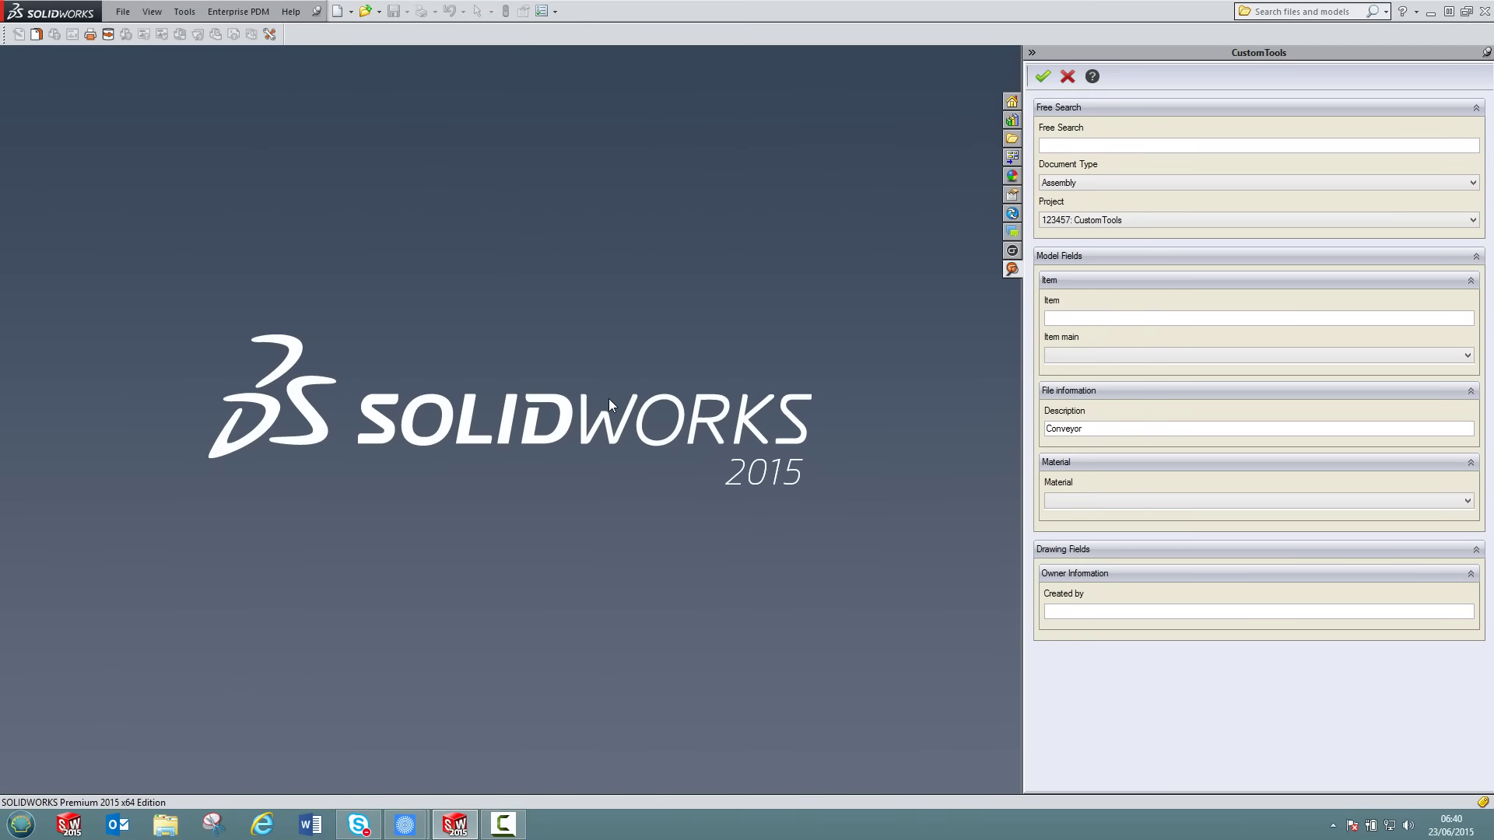
Step: Run the search for Conveyor assemblies and open the batch print and convert operation for 000001.SLDASM
{"action": "left_click", "coordinate": [1041, 76]}
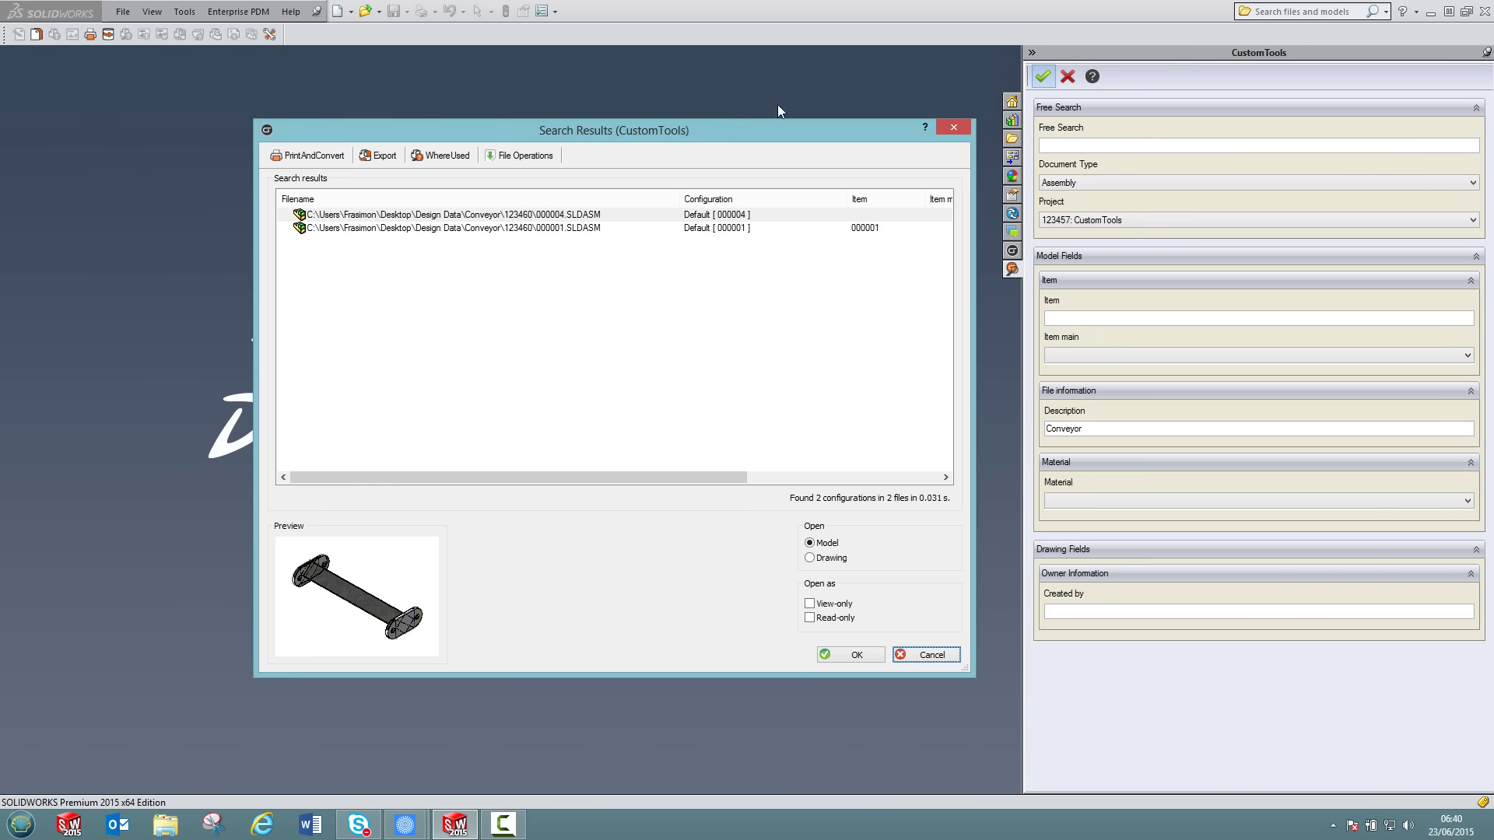
{"action": "left_click", "coordinate": [409, 228]}
{"action": "left_click", "coordinate": [307, 156]}
{"action": "left_click", "coordinate": [313, 197]}
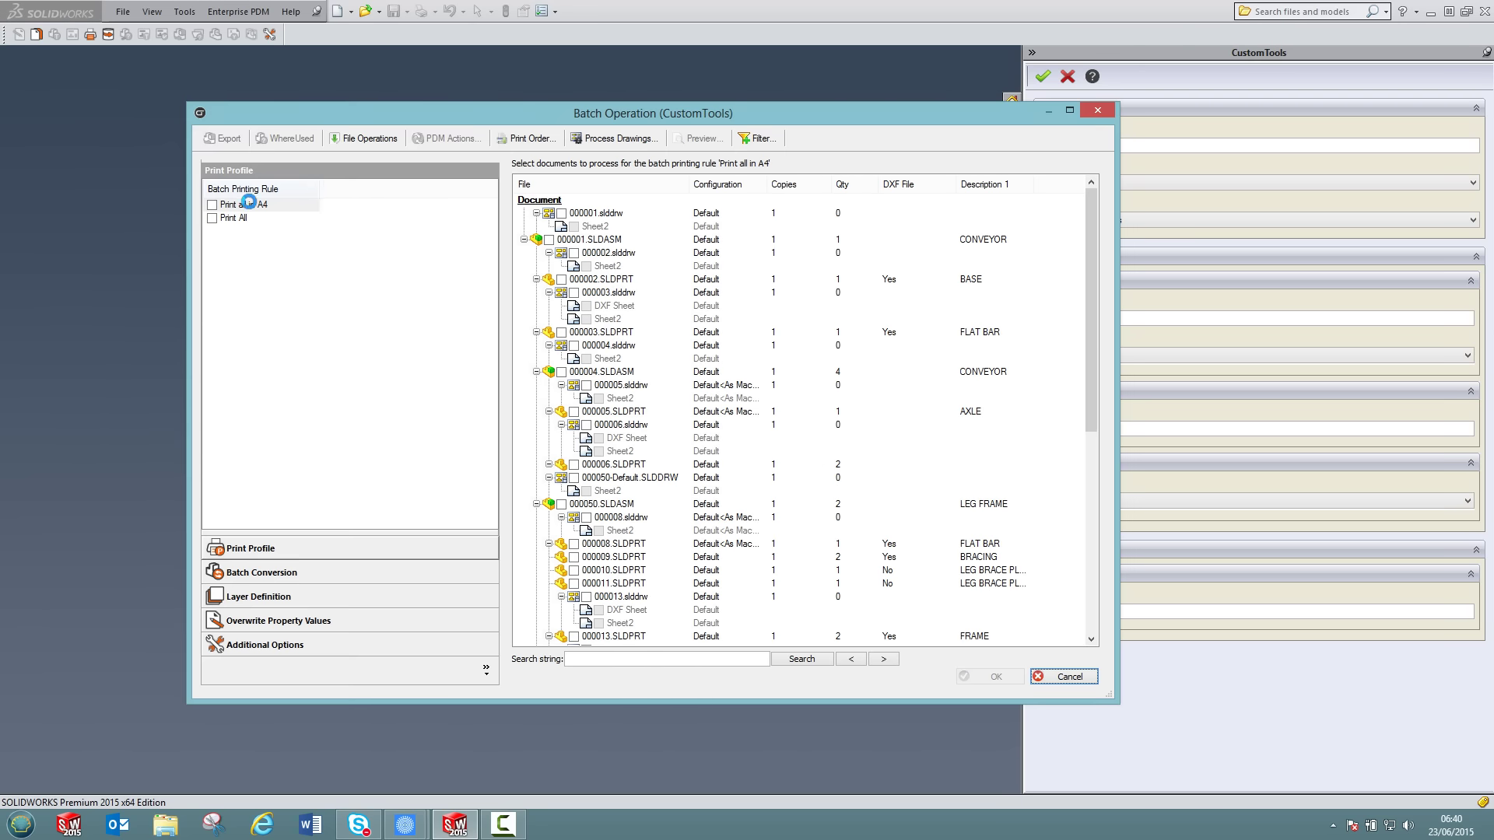
Step: Enable both batch printing rules, Print all in A4 and Print All, for the conveyor documents
{"action": "left_click", "coordinate": [215, 207]}
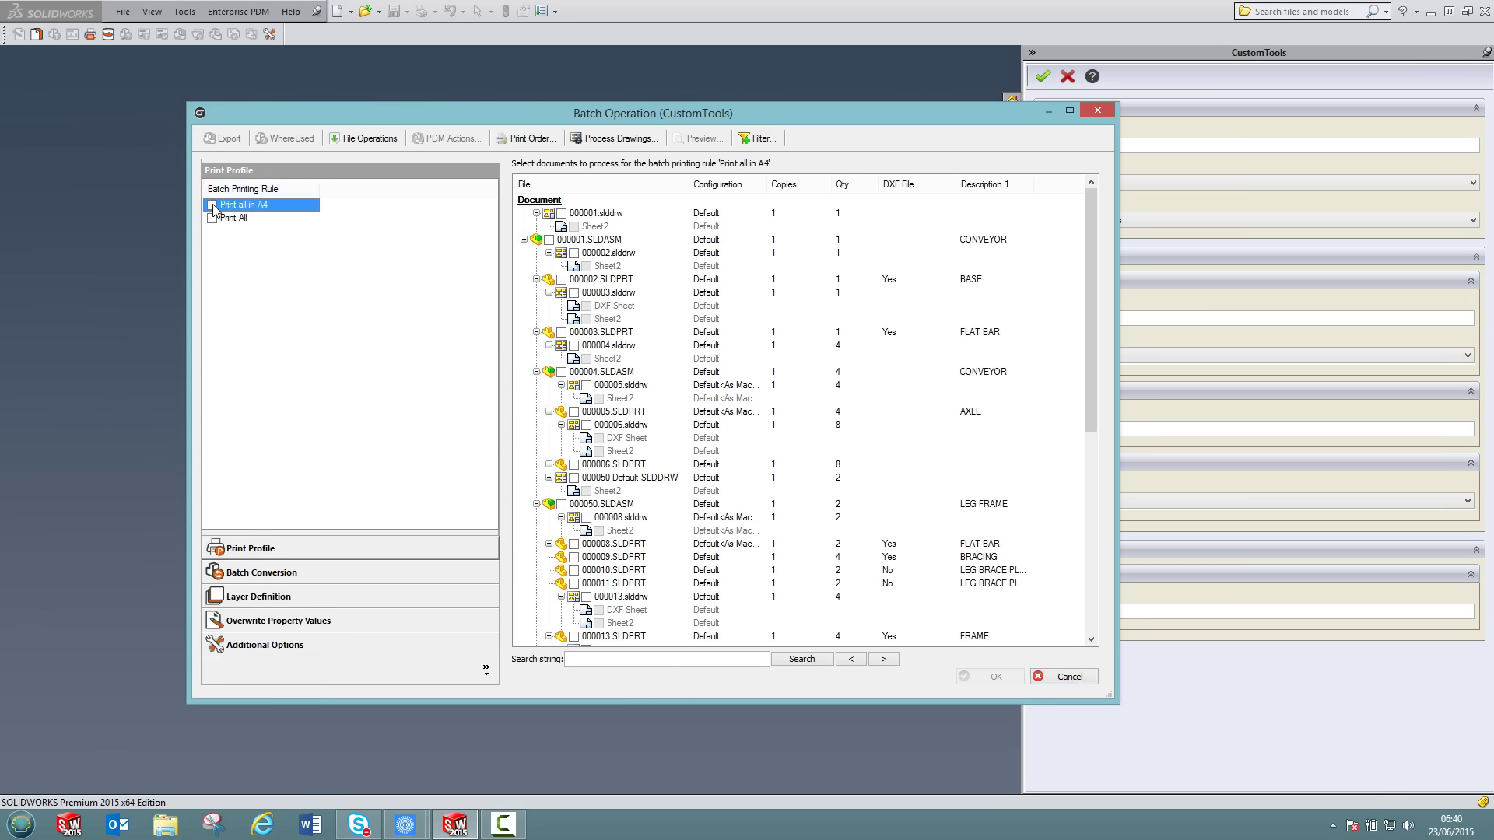
{"action": "left_click", "coordinate": [212, 206]}
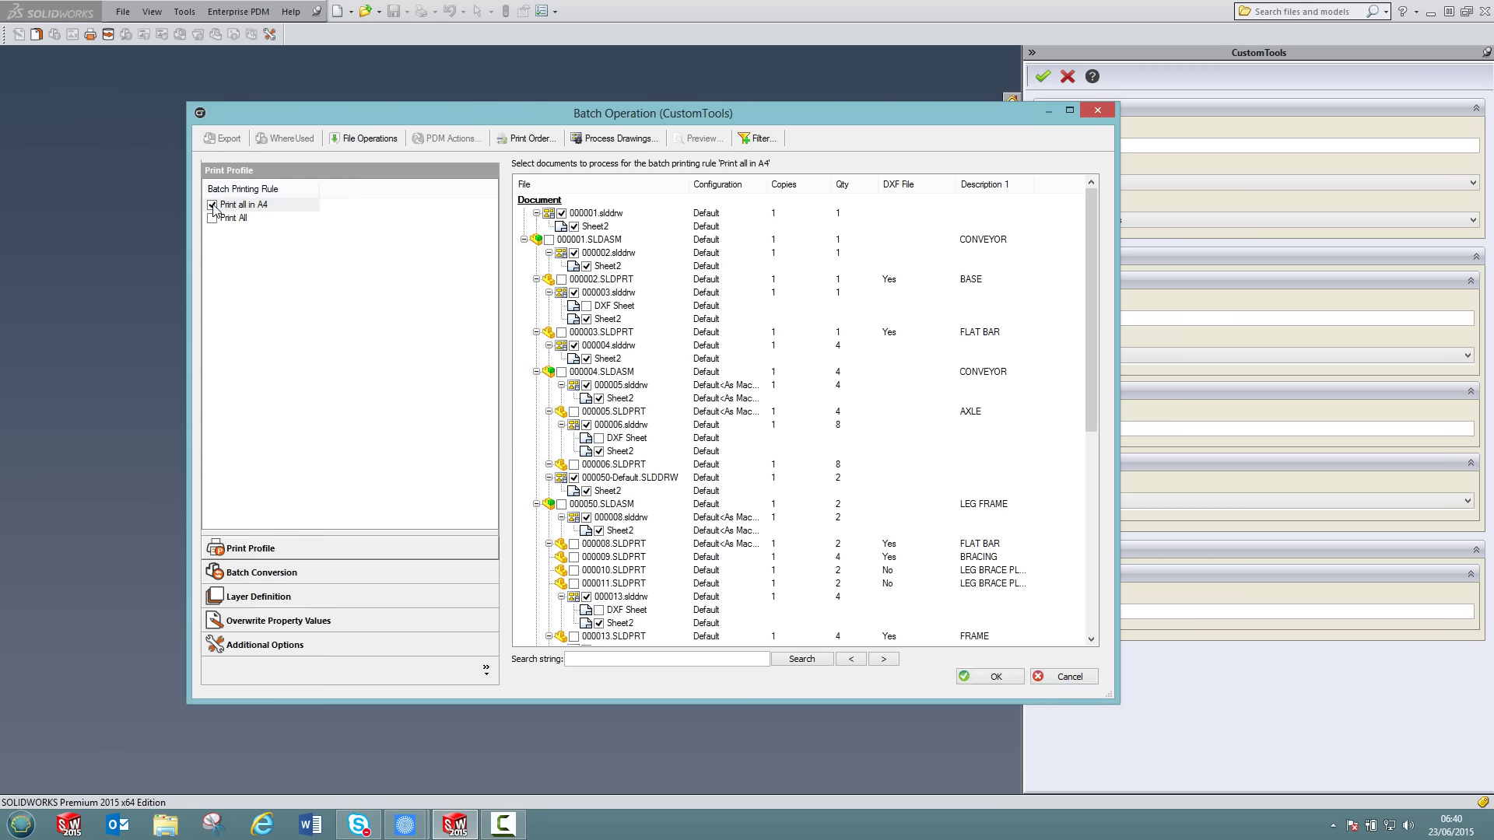
{"action": "left_click", "coordinate": [215, 217]}
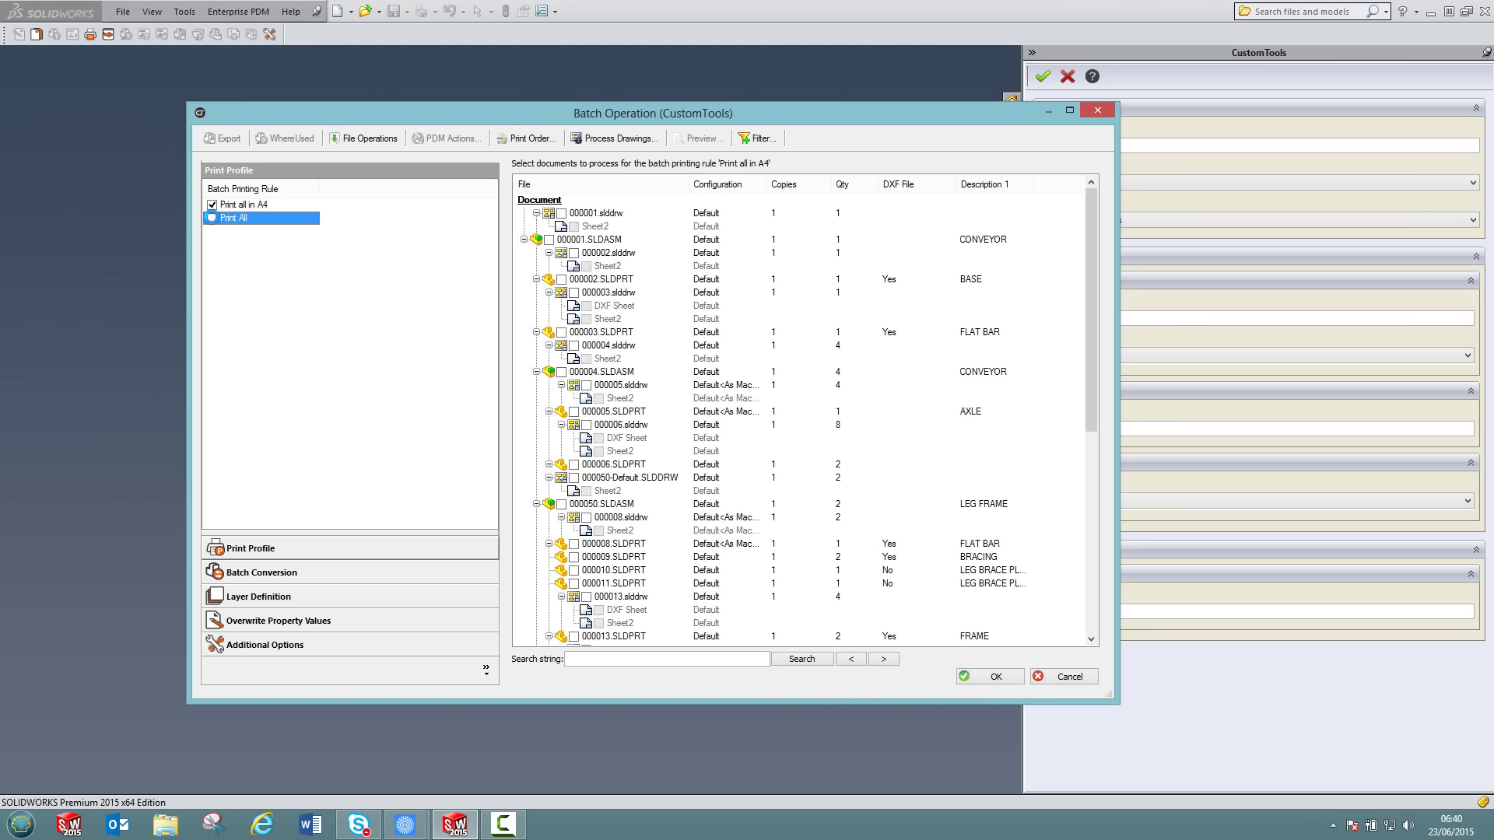
{"action": "left_click", "coordinate": [212, 217]}
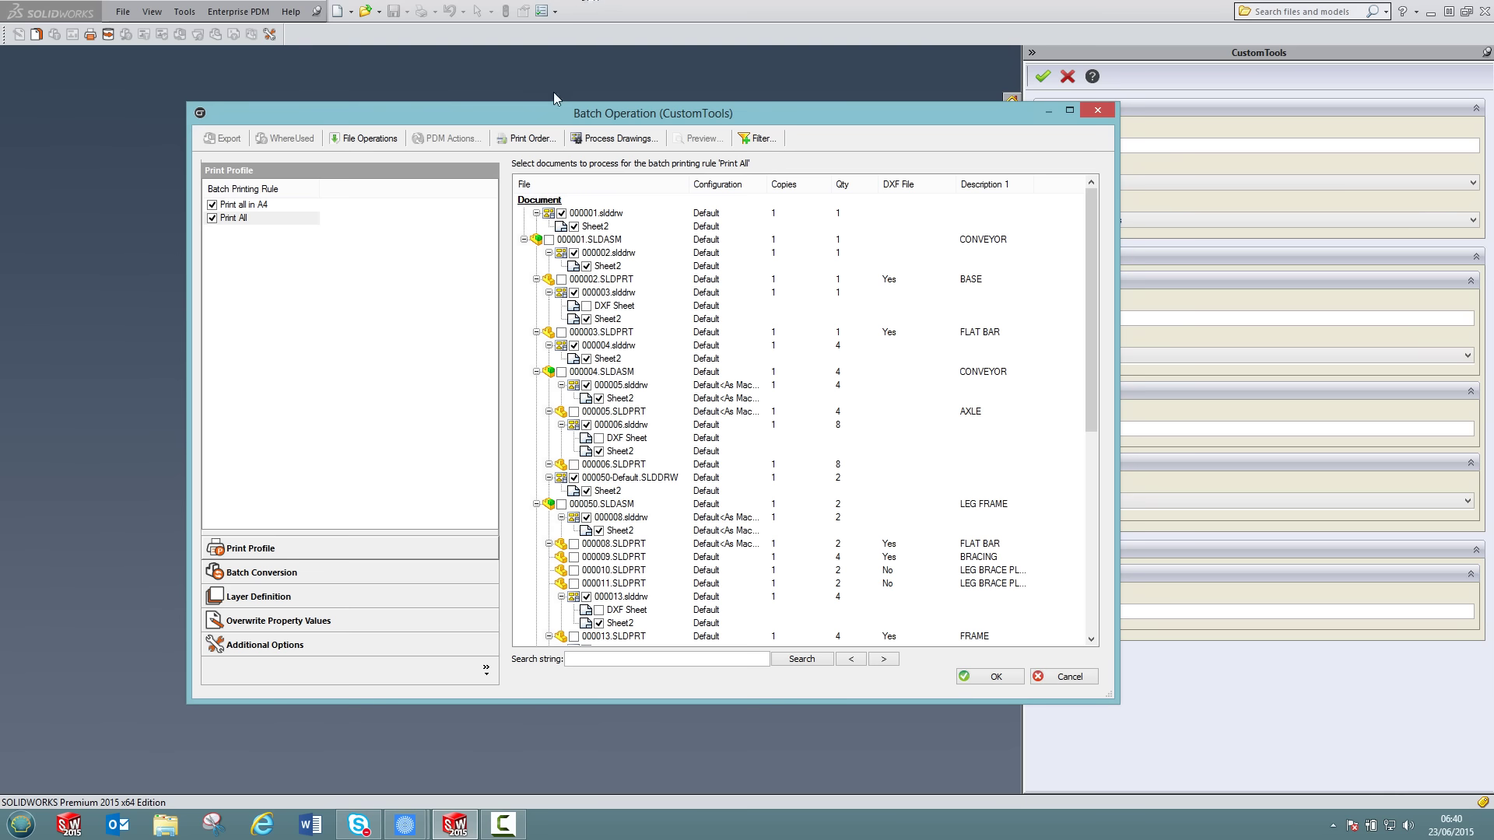
Step: Review the printing order, sorting and subassembly handling options, and leave them without applying changes
{"action": "left_click", "coordinate": [524, 140]}
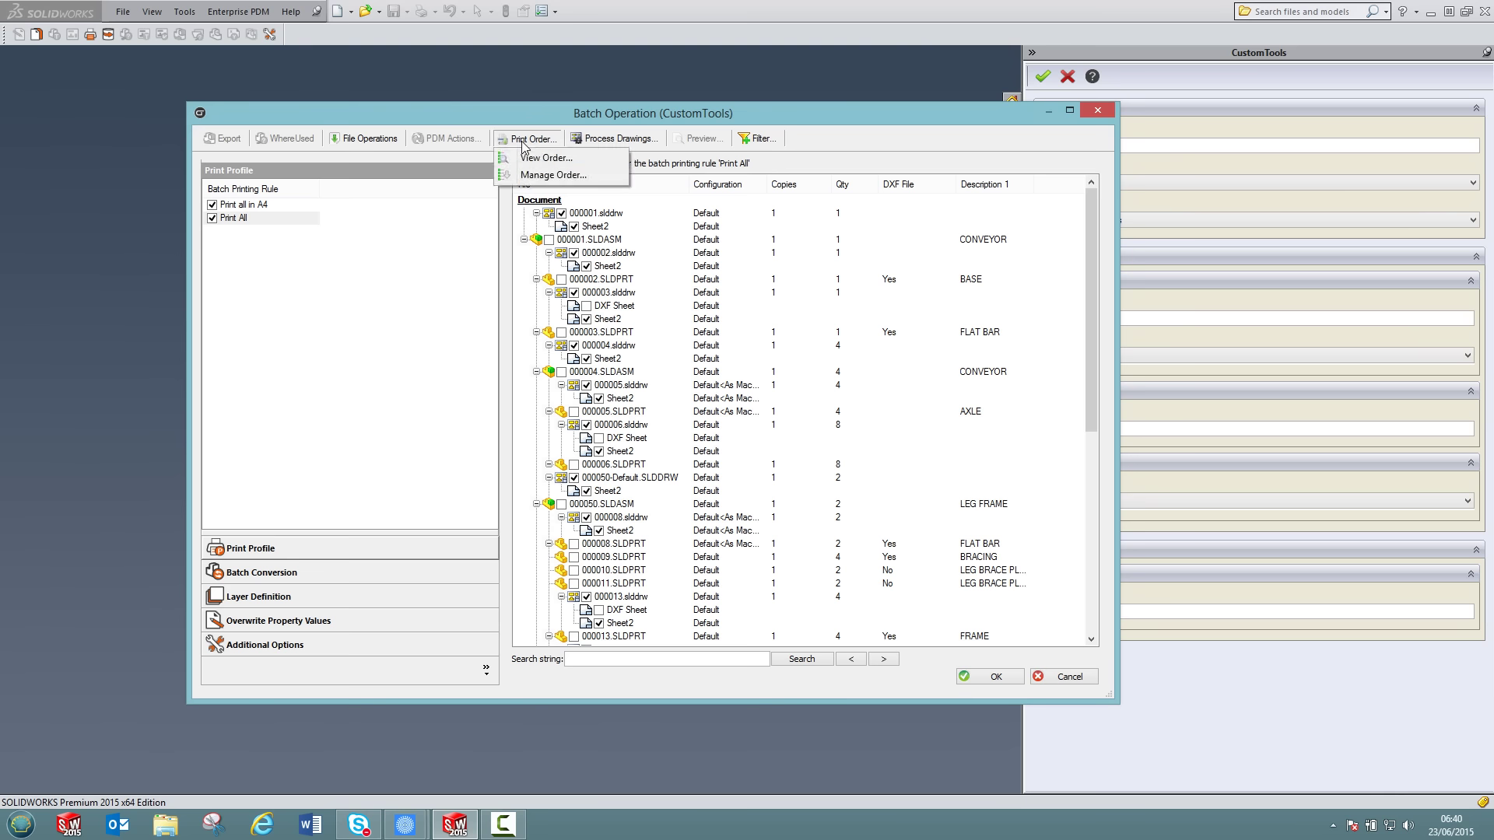
{"action": "left_click", "coordinate": [544, 176]}
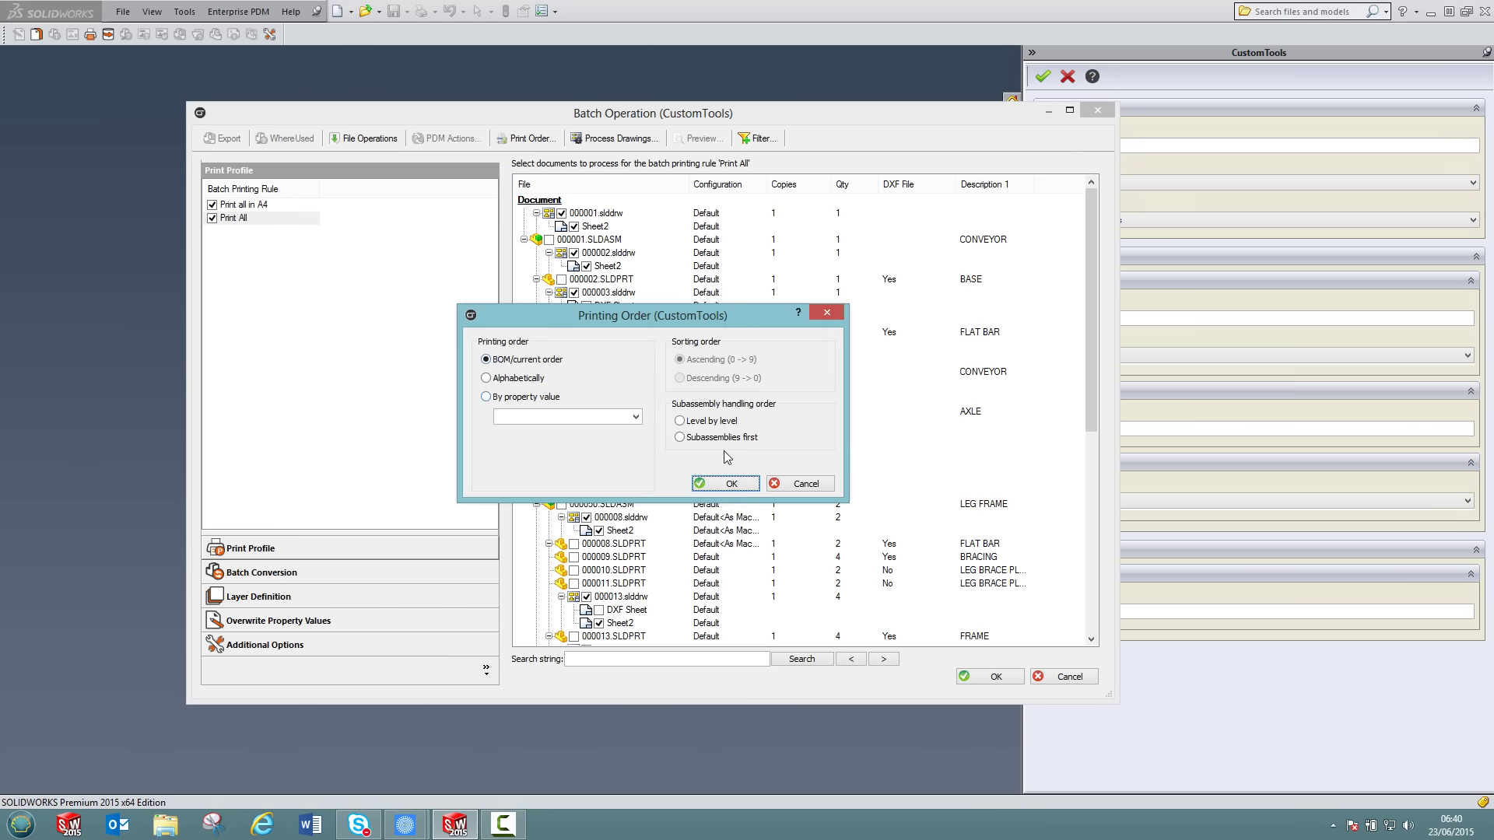
{"action": "left_click", "coordinate": [807, 485]}
{"action": "key", "text": "alt+Tab"}
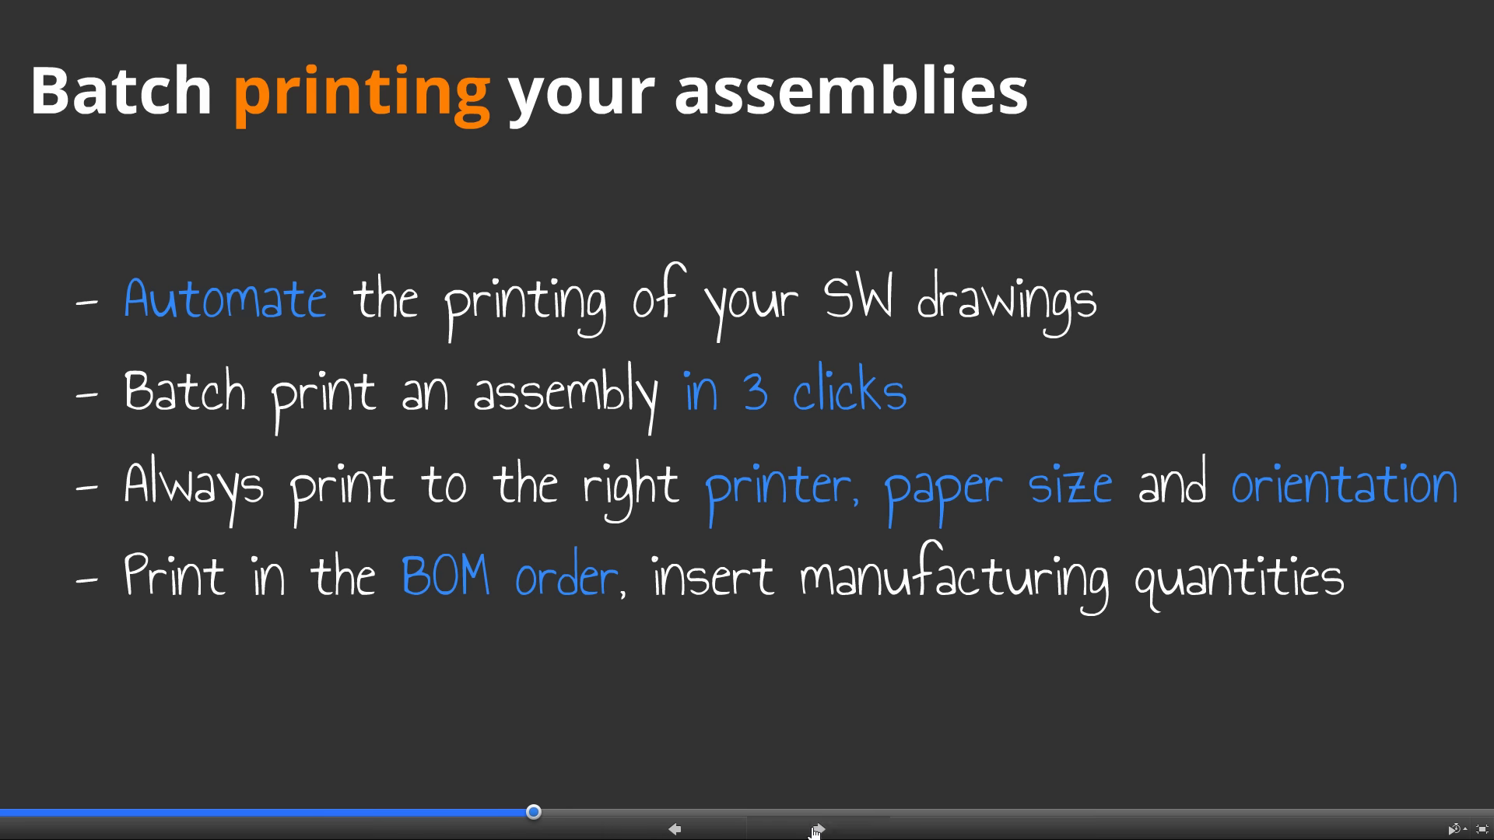
{"action": "left_click", "coordinate": [815, 829]}
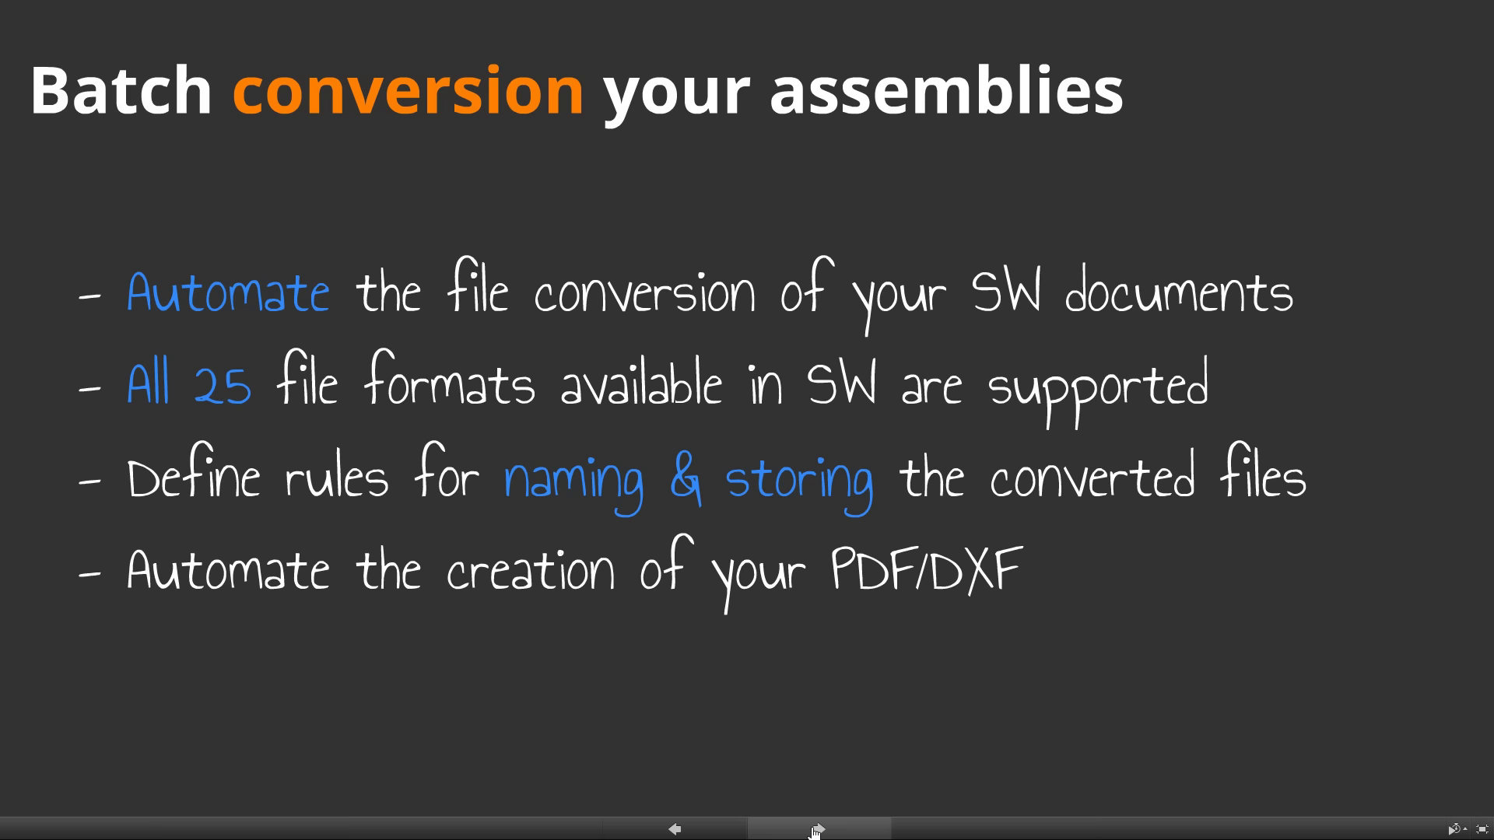
{"action": "key", "text": "alt+Tab"}
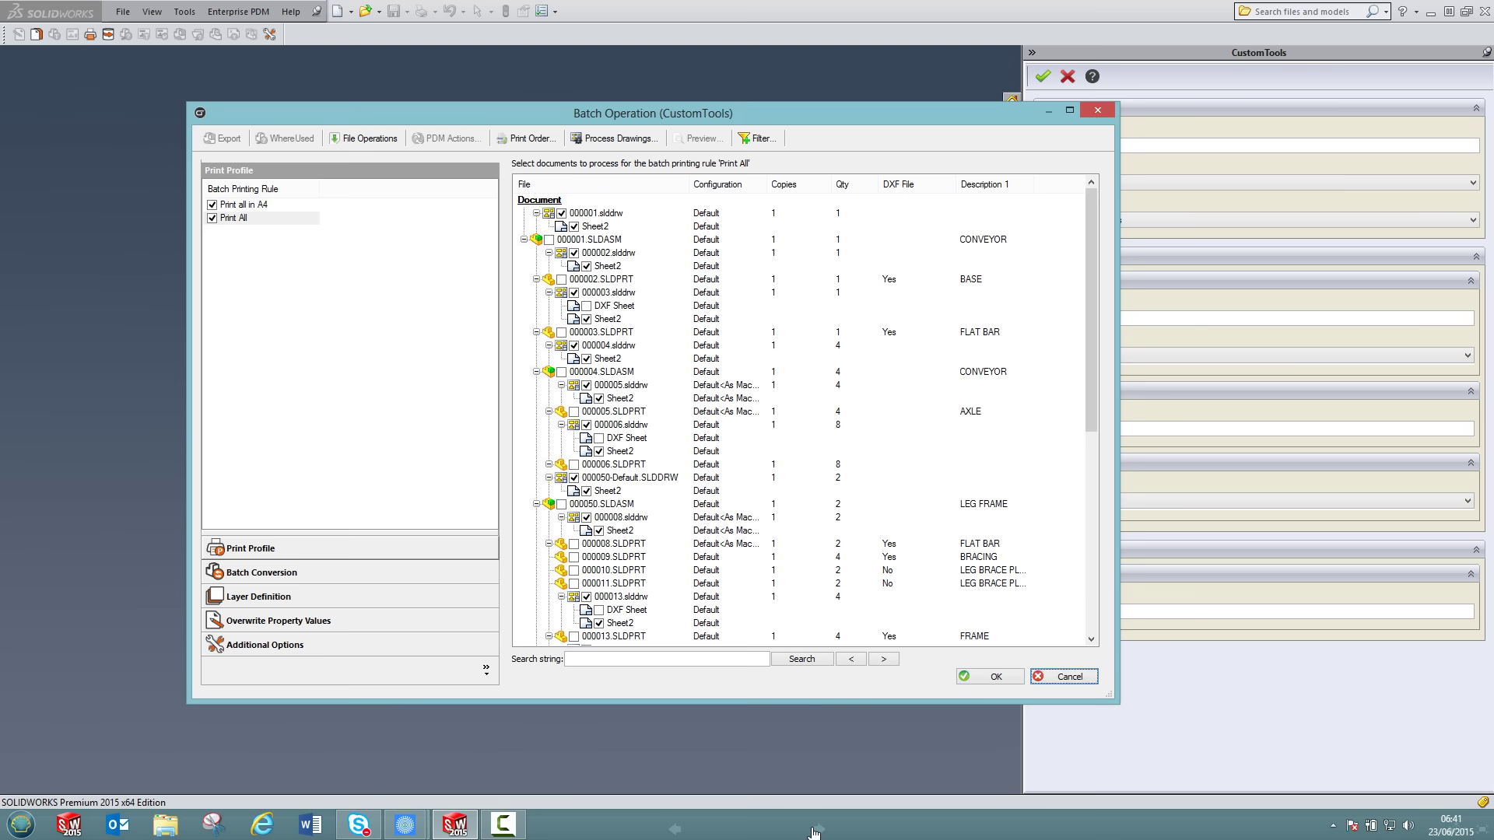
Step: Enable the batch conversion rules Pdf Build, Pdf Merge, Dxf part and Iges
{"action": "left_click", "coordinate": [333, 582]}
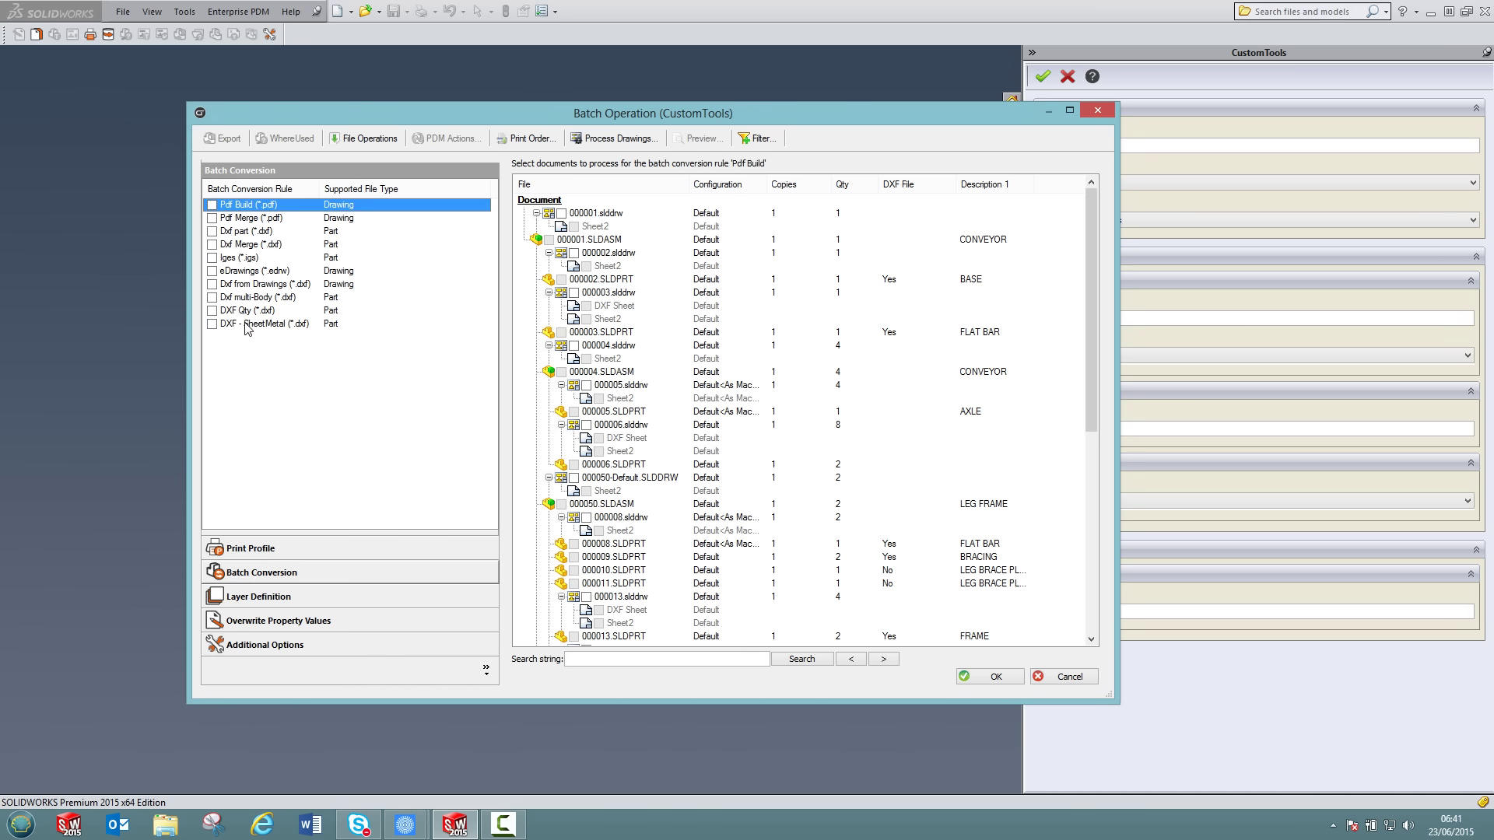
{"action": "left_click", "coordinate": [213, 206]}
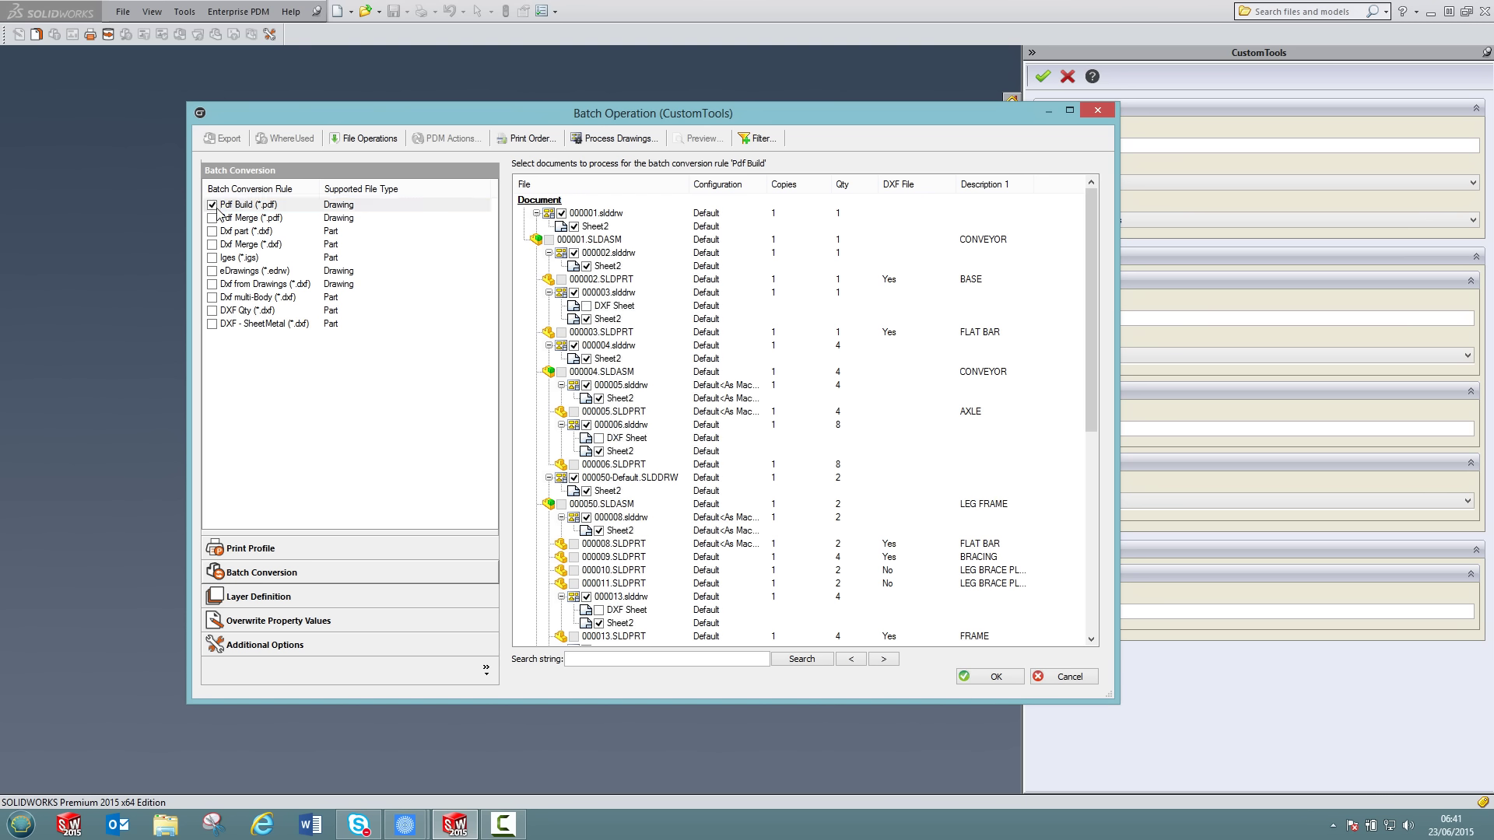
{"action": "left_click", "coordinate": [218, 220]}
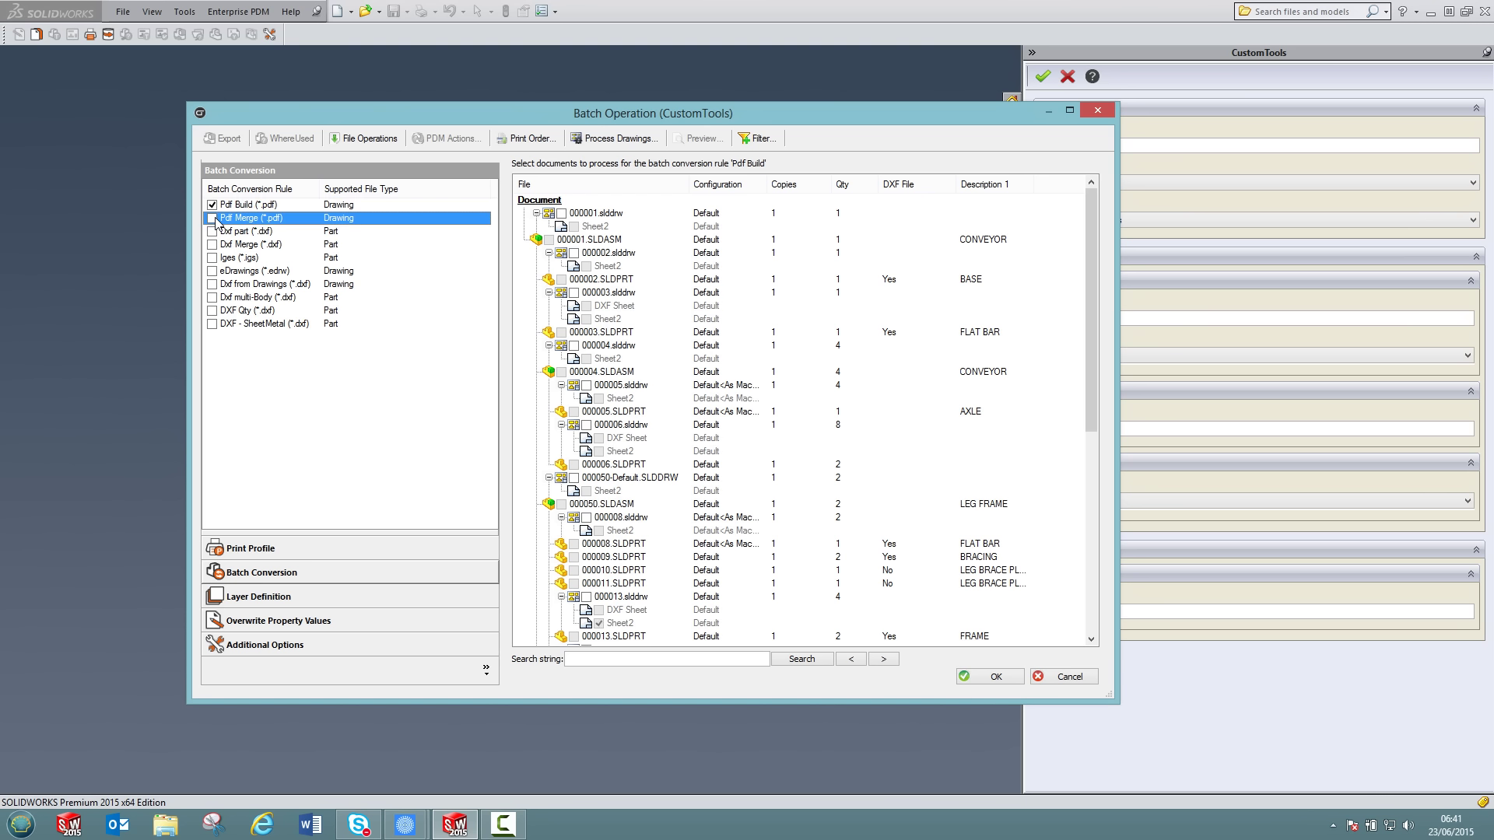
{"action": "left_click", "coordinate": [212, 219]}
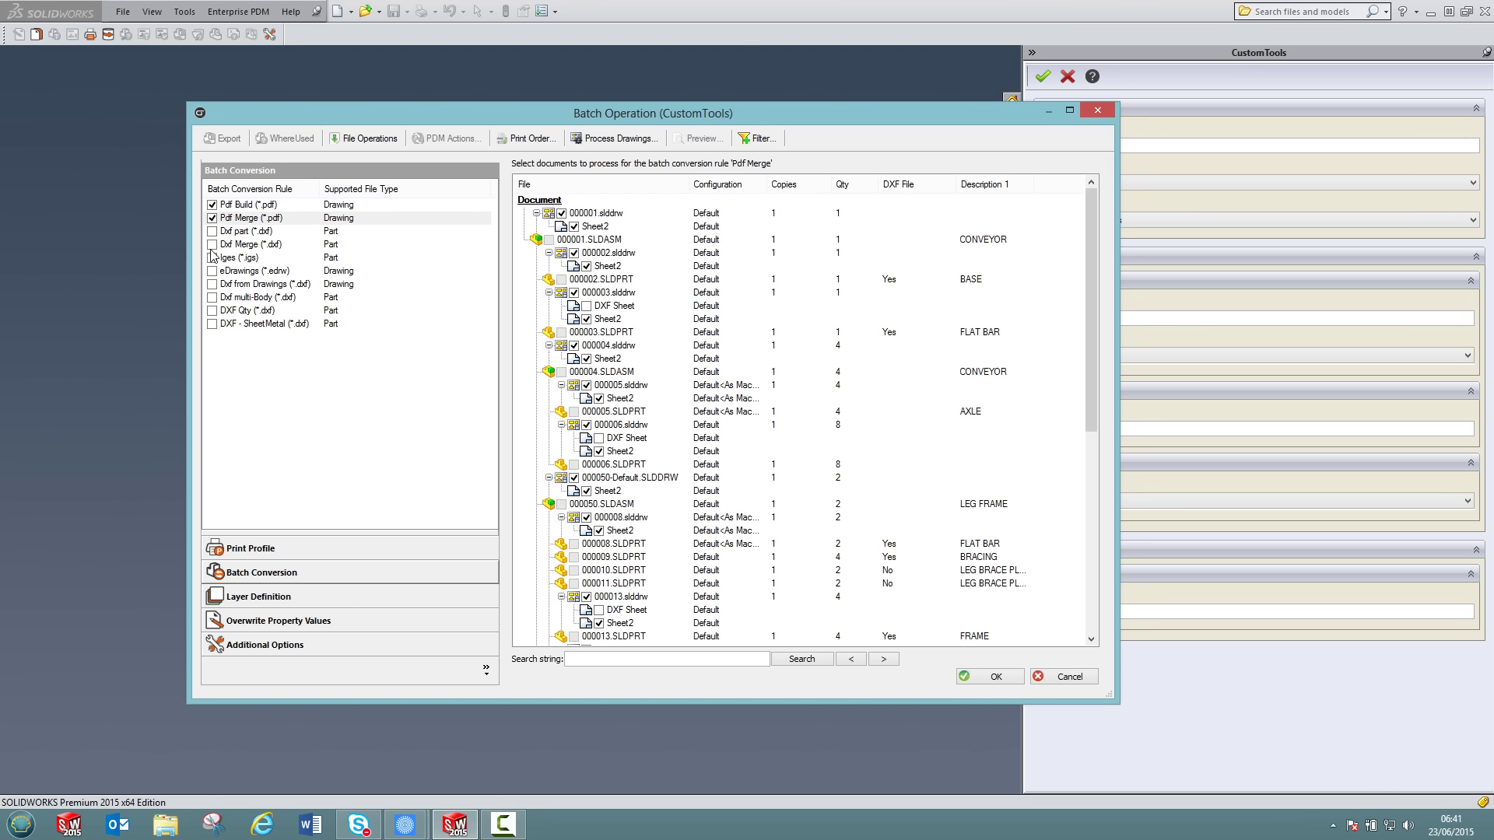
{"action": "left_click", "coordinate": [213, 231]}
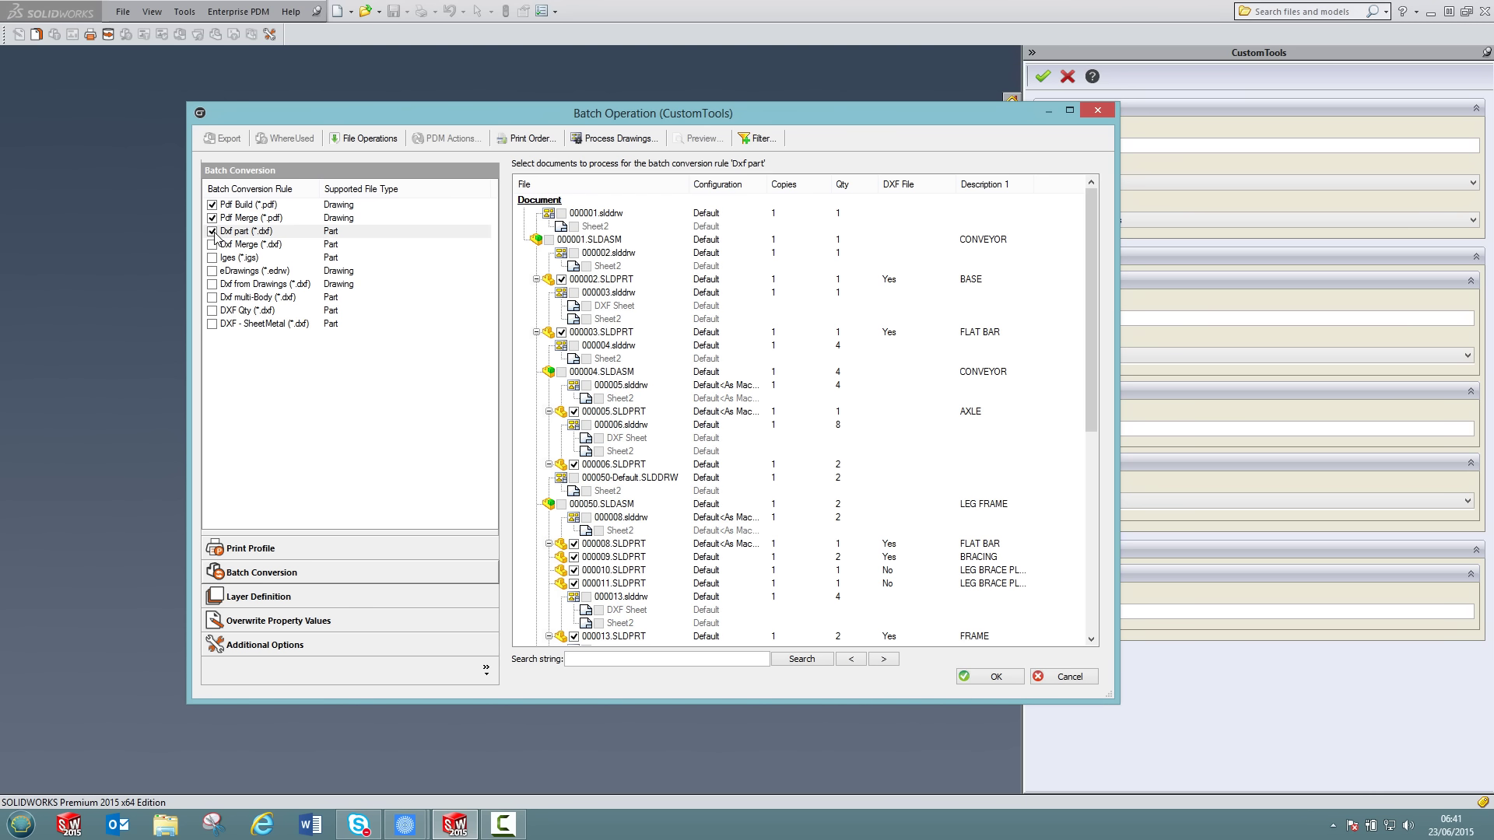
{"action": "left_click", "coordinate": [214, 259]}
{"action": "left_click", "coordinate": [214, 259]}
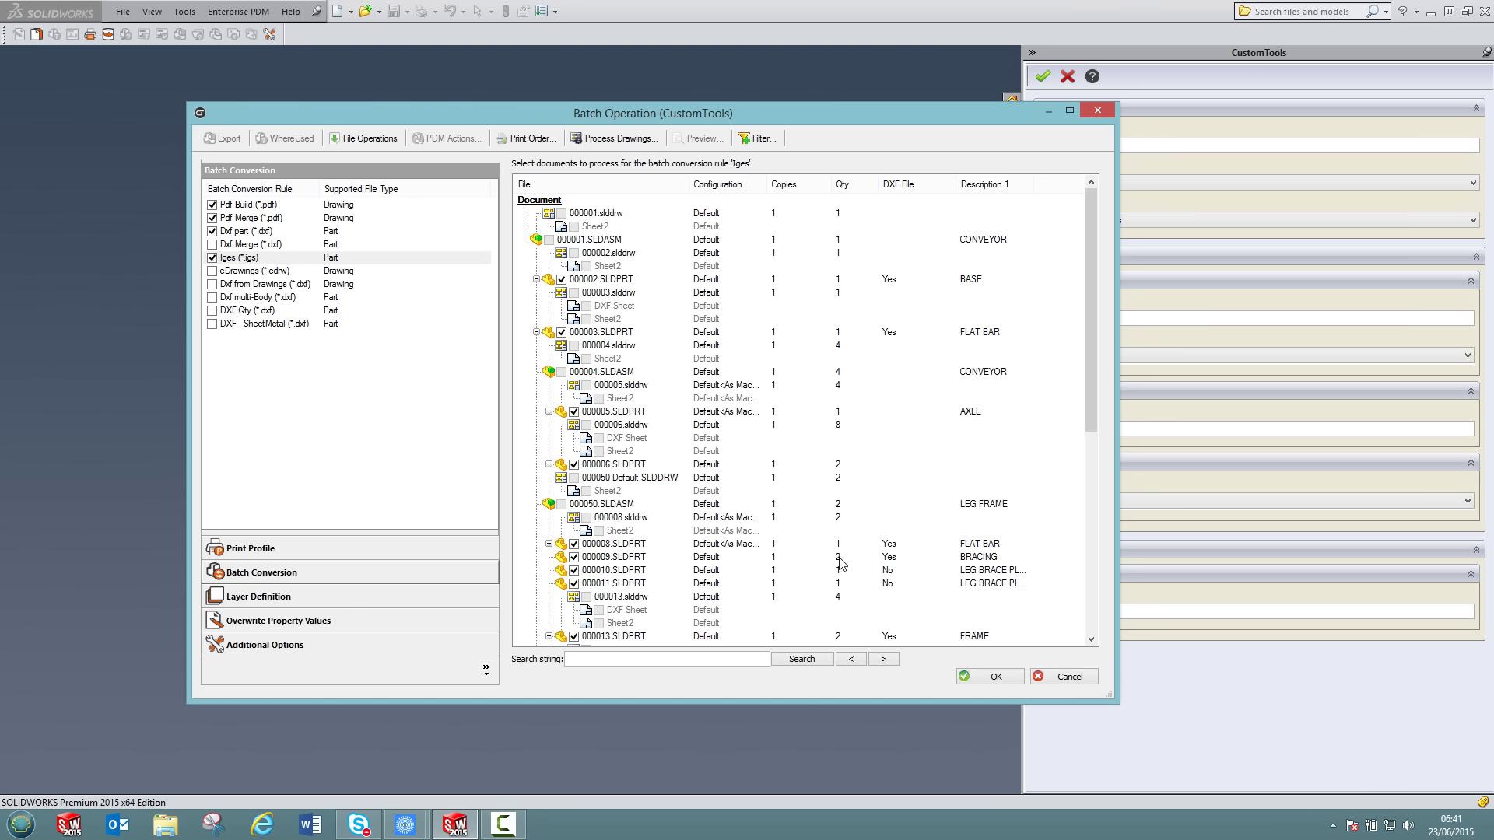
Step: Set the quantity of the top-level conveyor assembly 000001.SLDASM to 2
{"action": "left_click", "coordinate": [845, 241]}
{"action": "left_click", "coordinate": [848, 239]}
{"action": "left_click", "coordinate": [870, 237]}
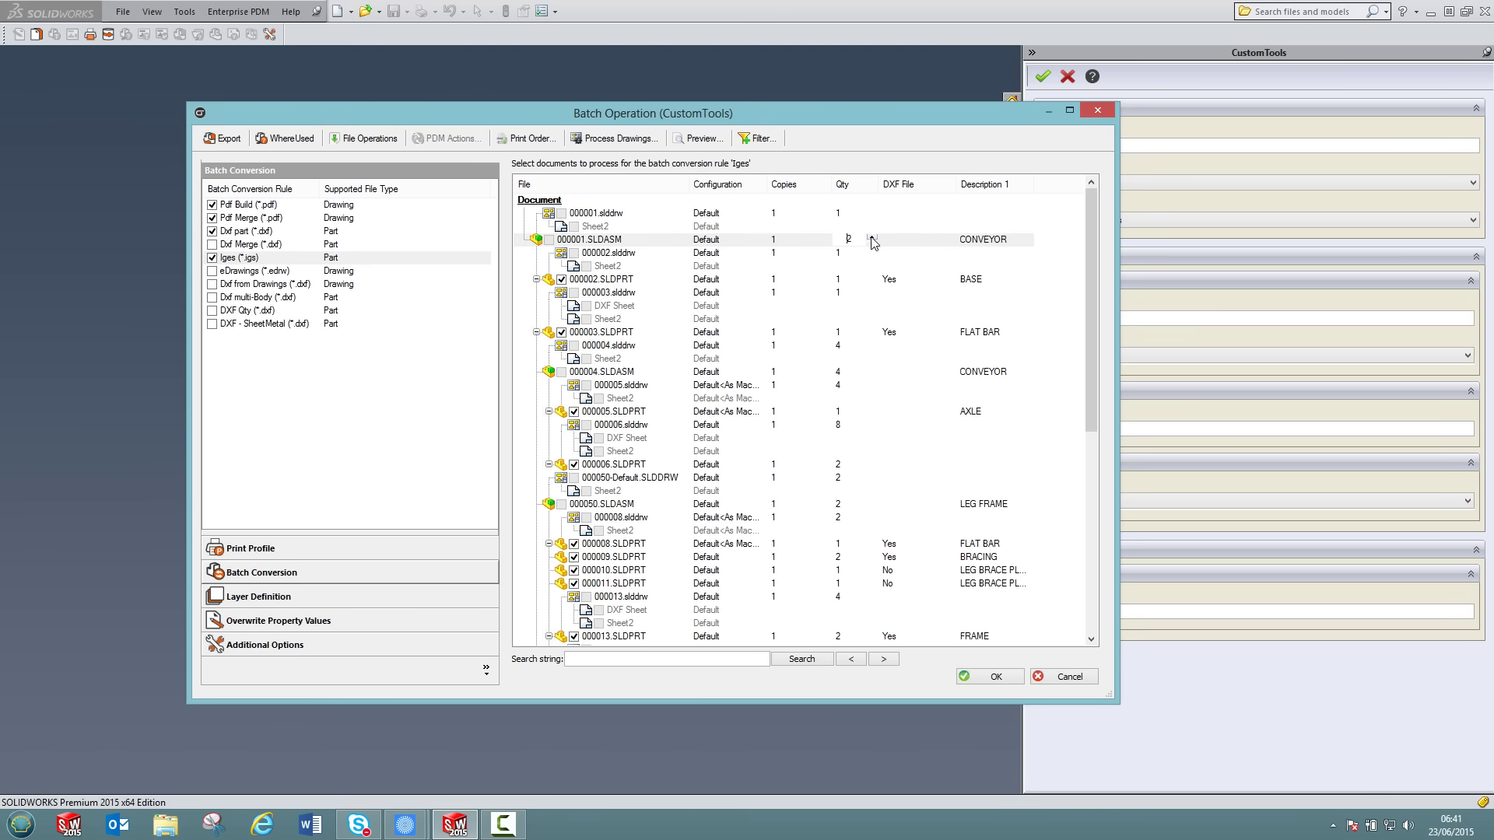
{"action": "left_click", "coordinate": [873, 294]}
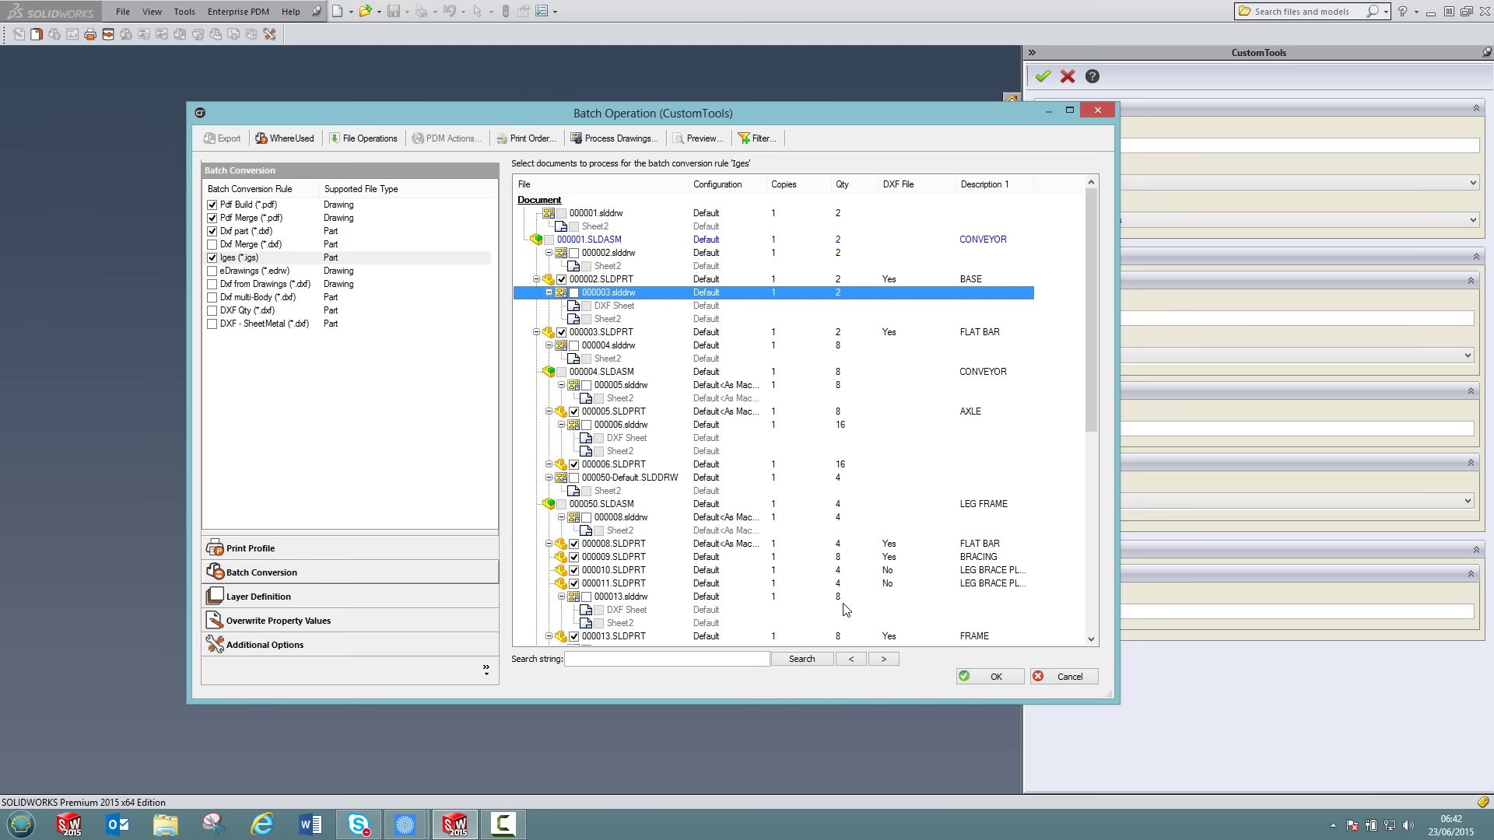
Step: Review the layer definitions, and enable overwriting the Printed drawing property with the date 23/06/2015
{"action": "left_click", "coordinate": [272, 596]}
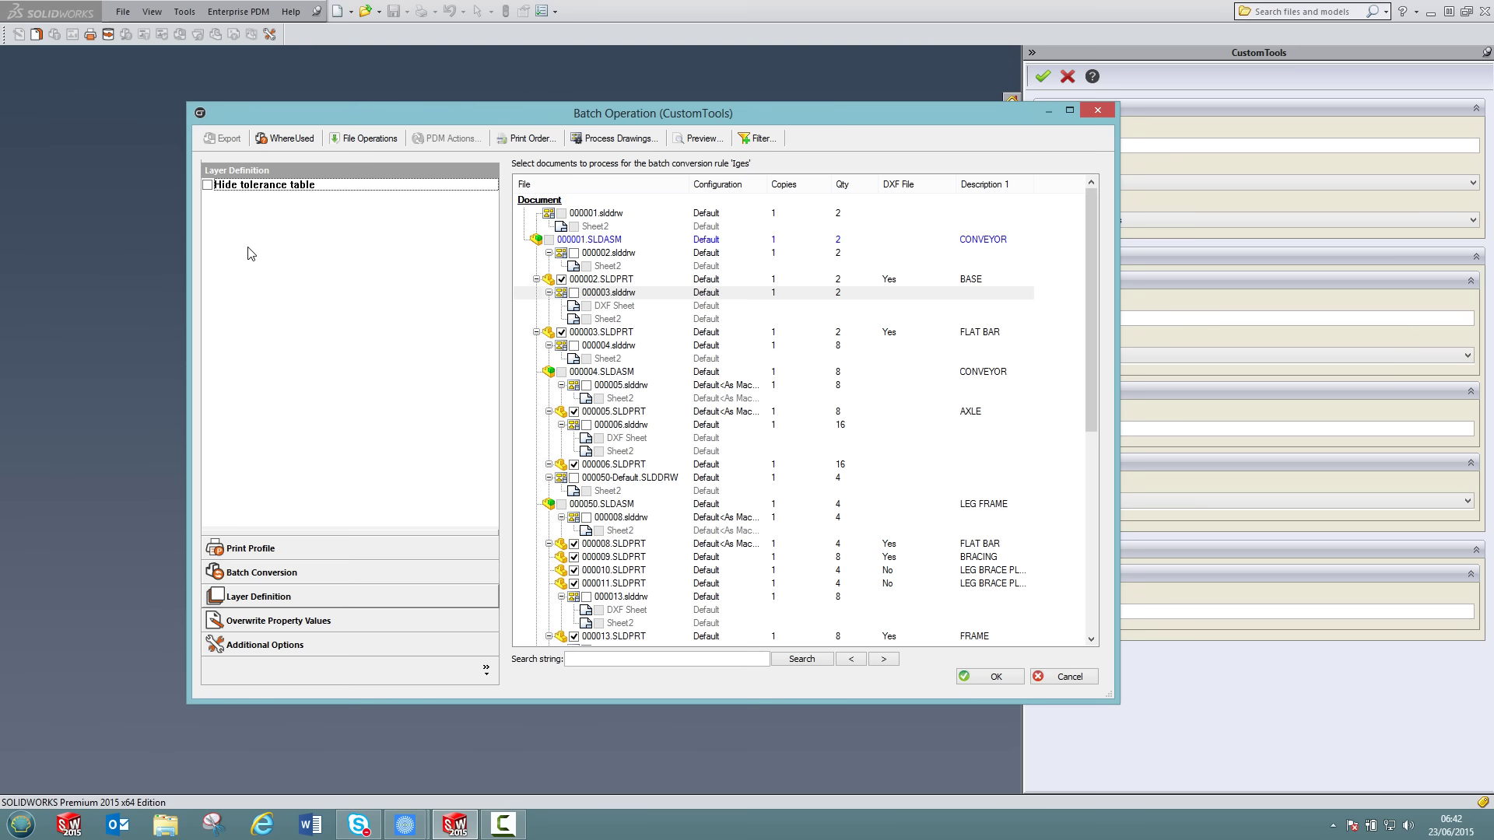
{"action": "left_click", "coordinate": [271, 621]}
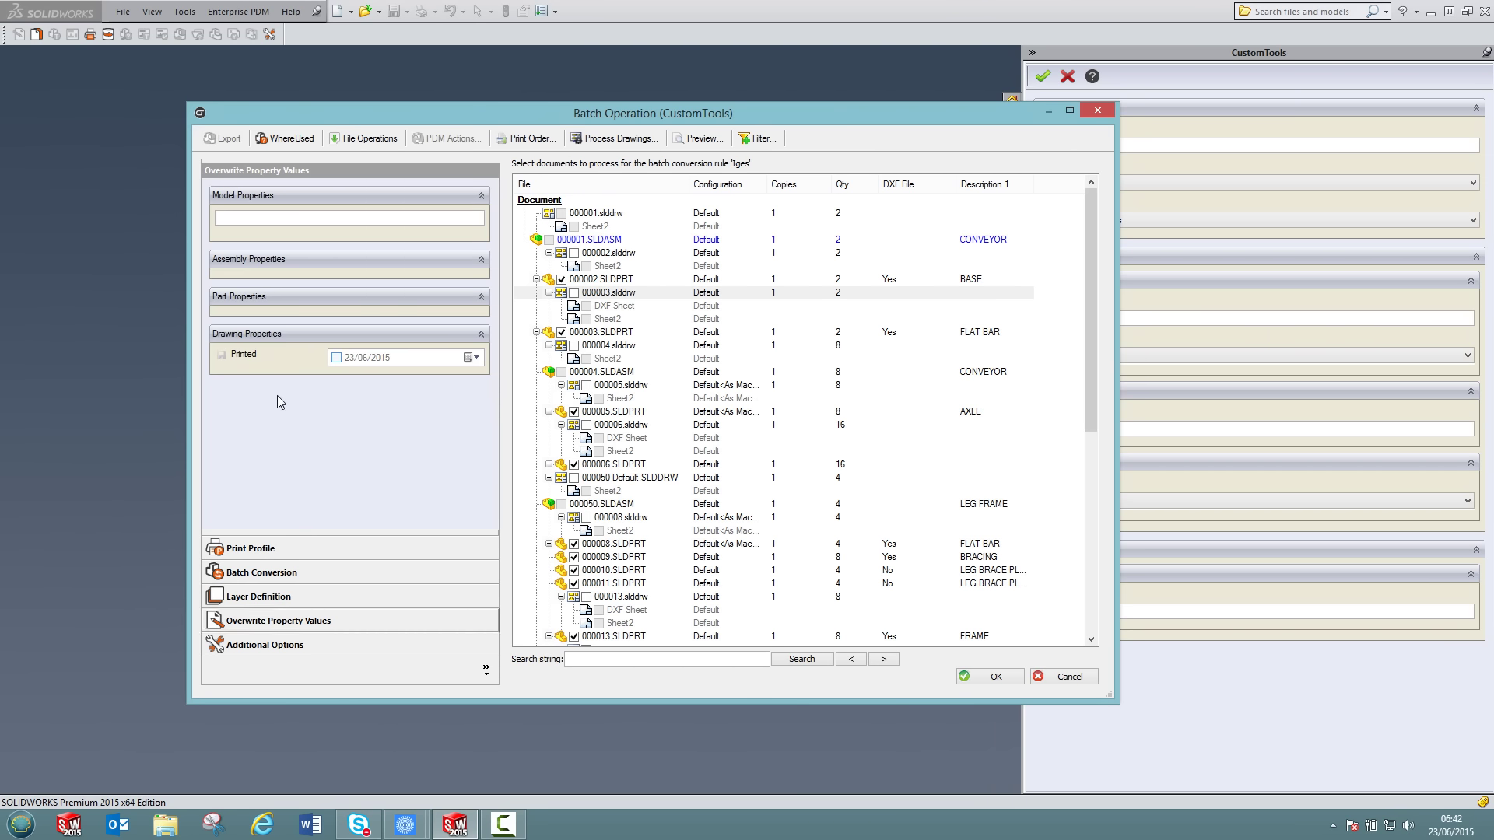
{"action": "left_click", "coordinate": [336, 358]}
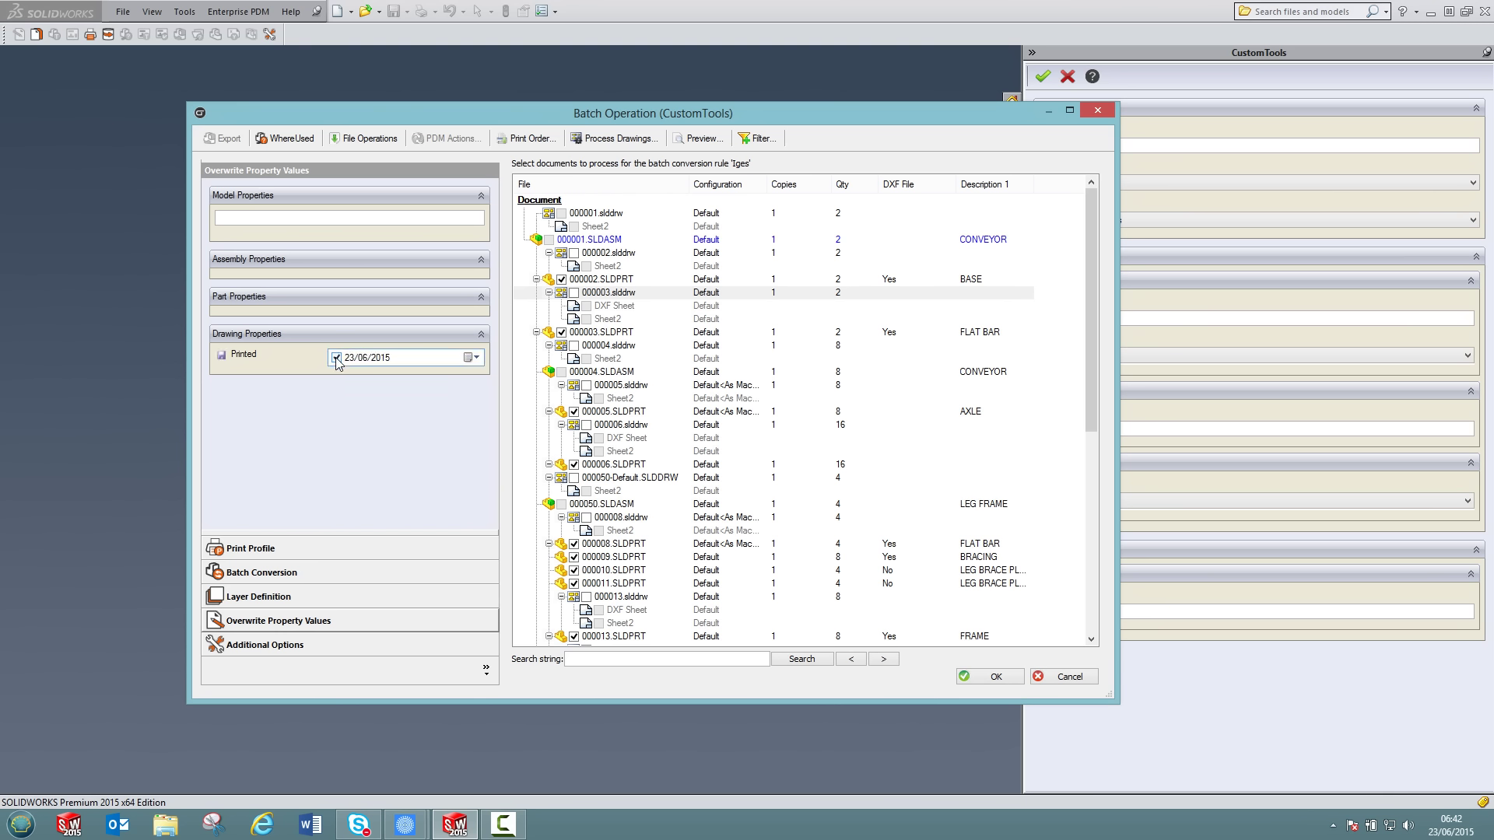
Step: Review the batch operation's additional options, including the available translation languages and sheet format actions
{"action": "left_click", "coordinate": [279, 645]}
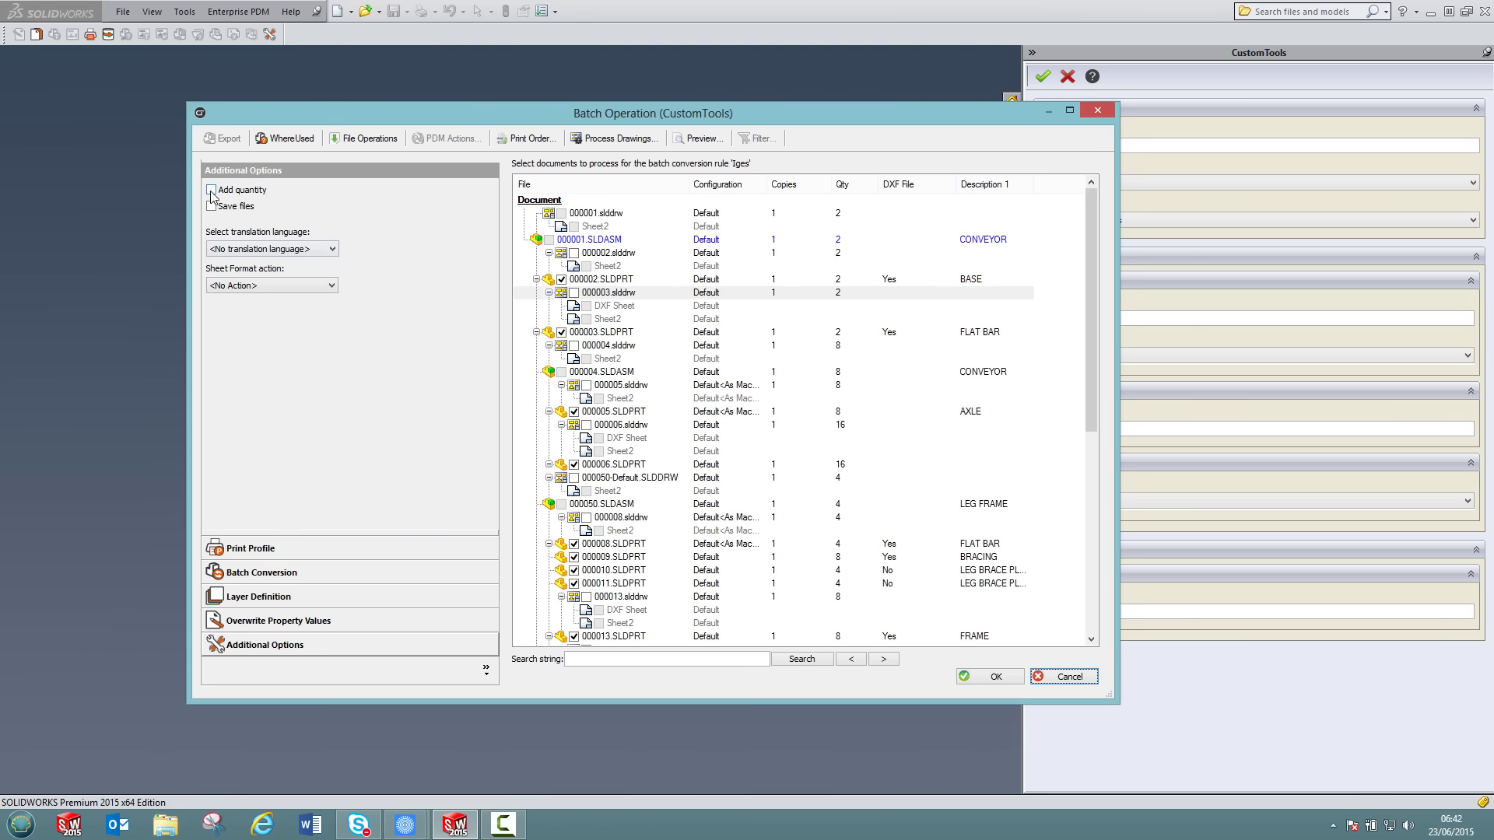
{"action": "left_click", "coordinate": [257, 250]}
{"action": "left_click", "coordinate": [258, 253]}
{"action": "left_click", "coordinate": [251, 286]}
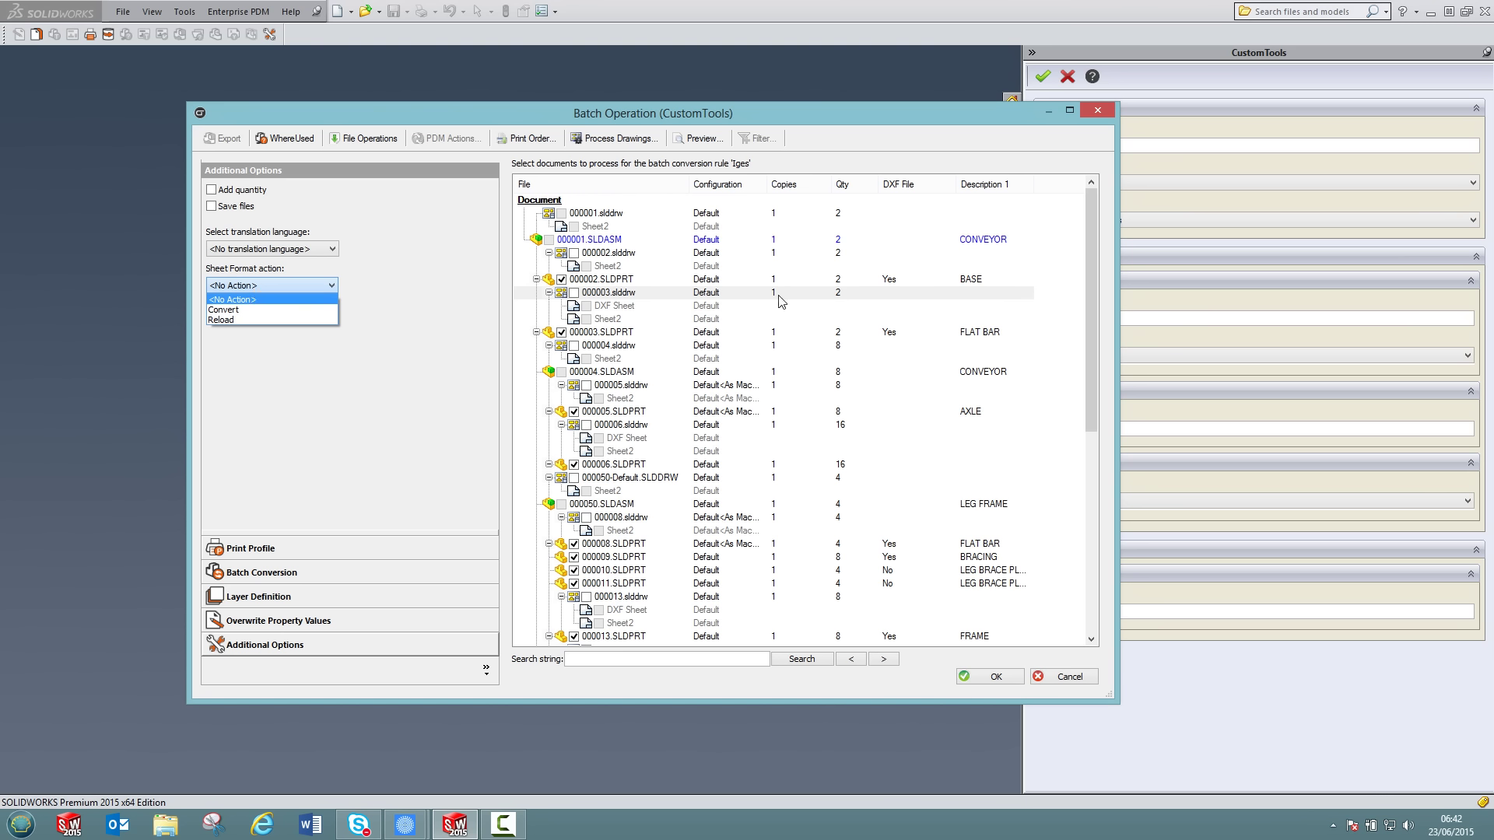
{"action": "left_click", "coordinate": [609, 244]}
Step: Select 000001.SLDASM in the batch document list and show its folder in File Explorer
{"action": "left_click", "coordinate": [609, 244]}
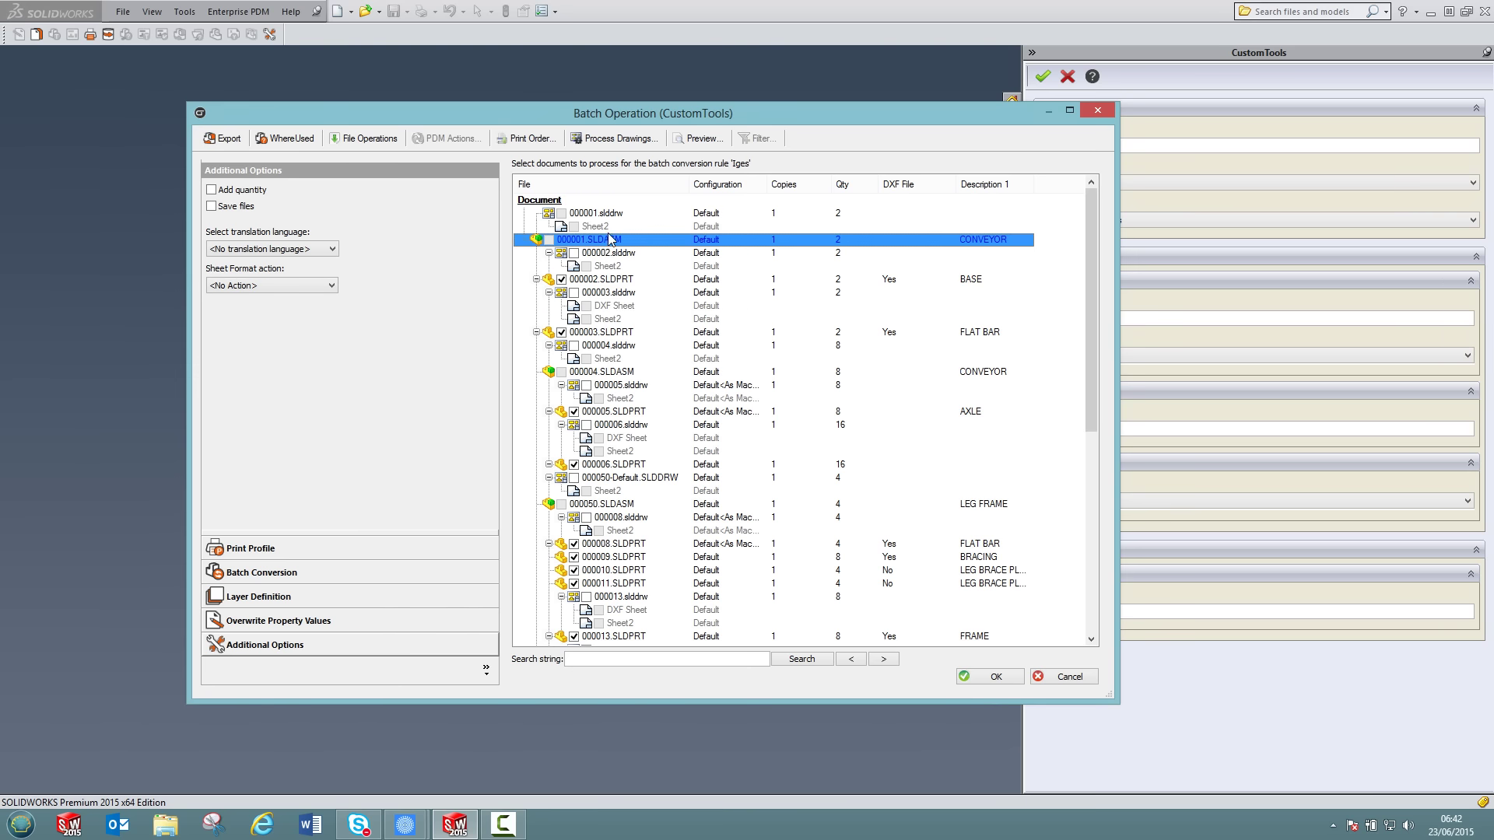
{"action": "left_click", "coordinate": [366, 138]}
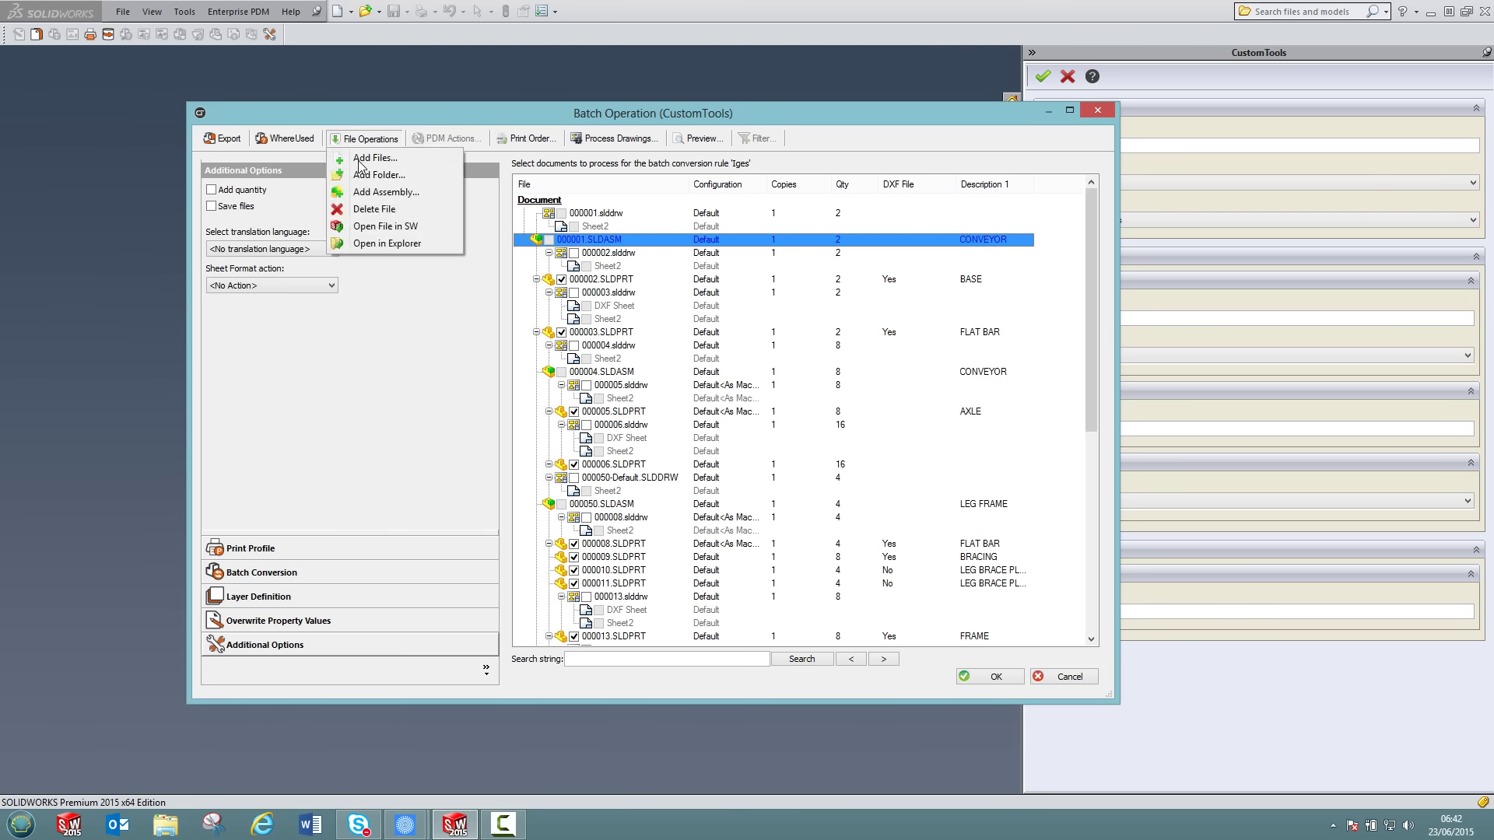
{"action": "left_click", "coordinate": [382, 243]}
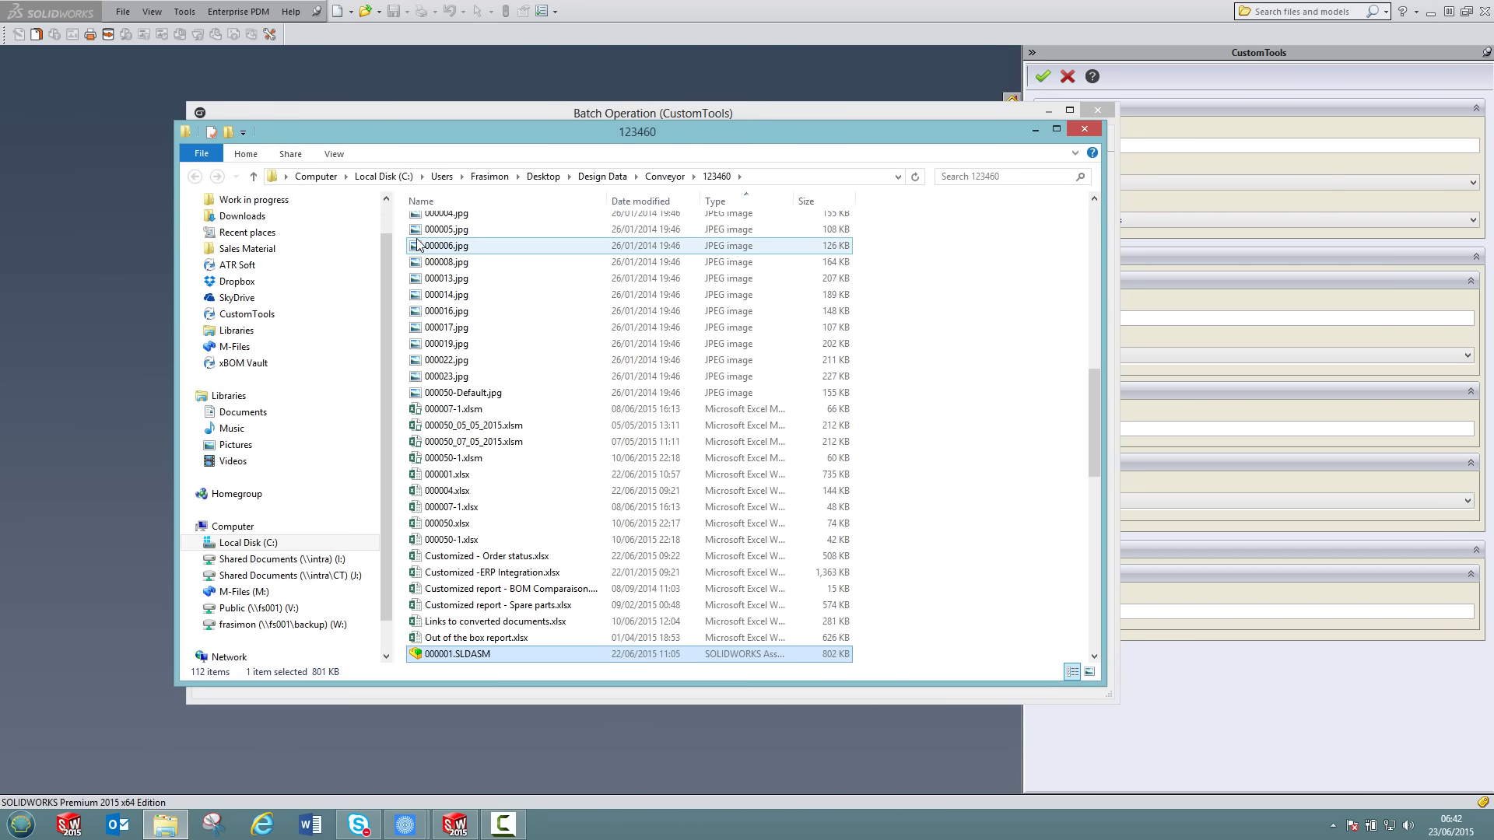
Step: Open the Converted Documents folder, view the DXF files in its Dxf part subfolder, and return to Converted Documents
{"action": "left_click_drag", "start_coordinate": [1092, 419], "coordinate": [1094, 255]}
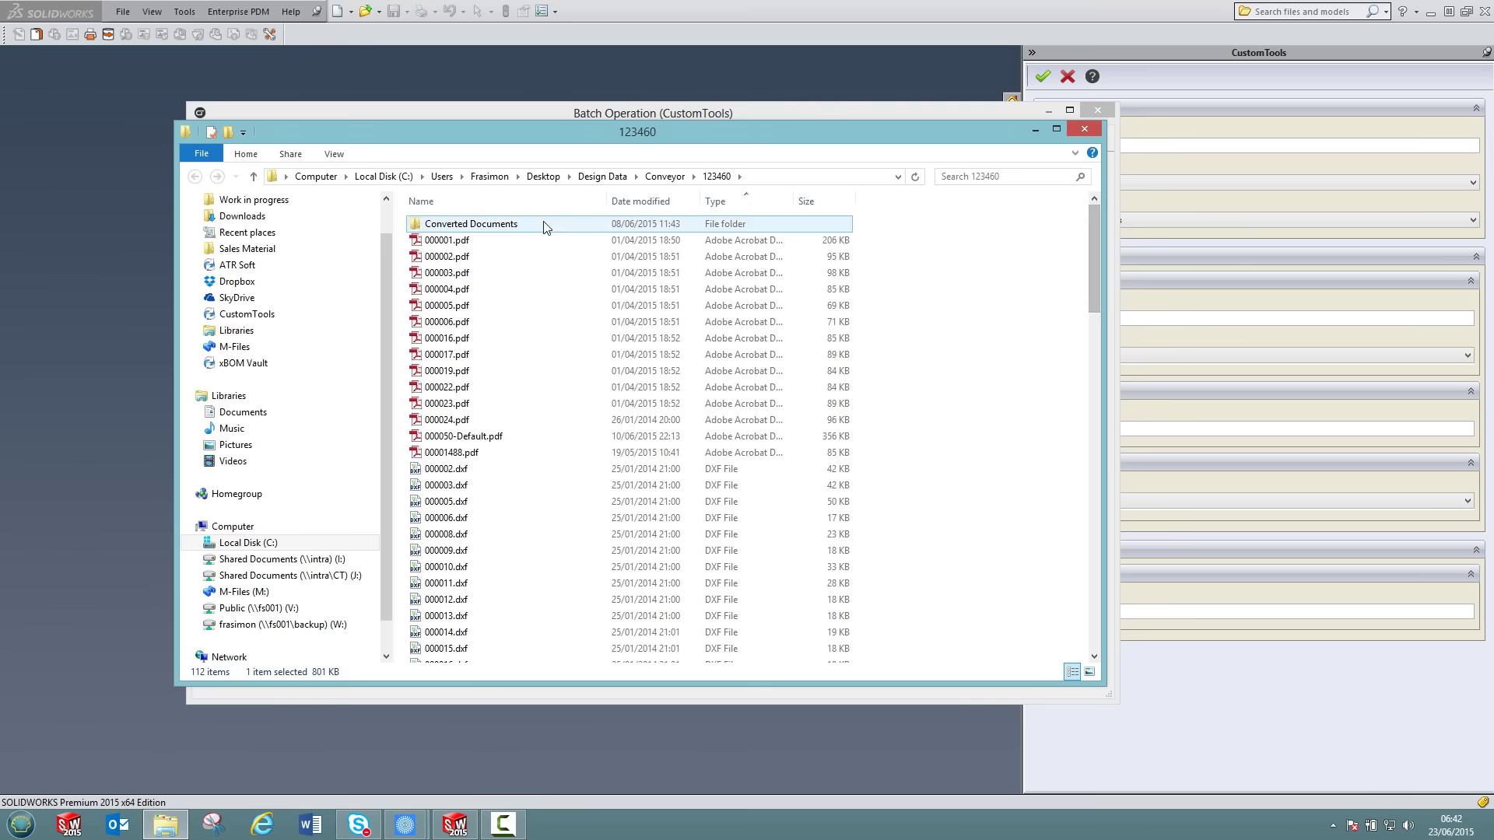
{"action": "double_click", "coordinate": [493, 226]}
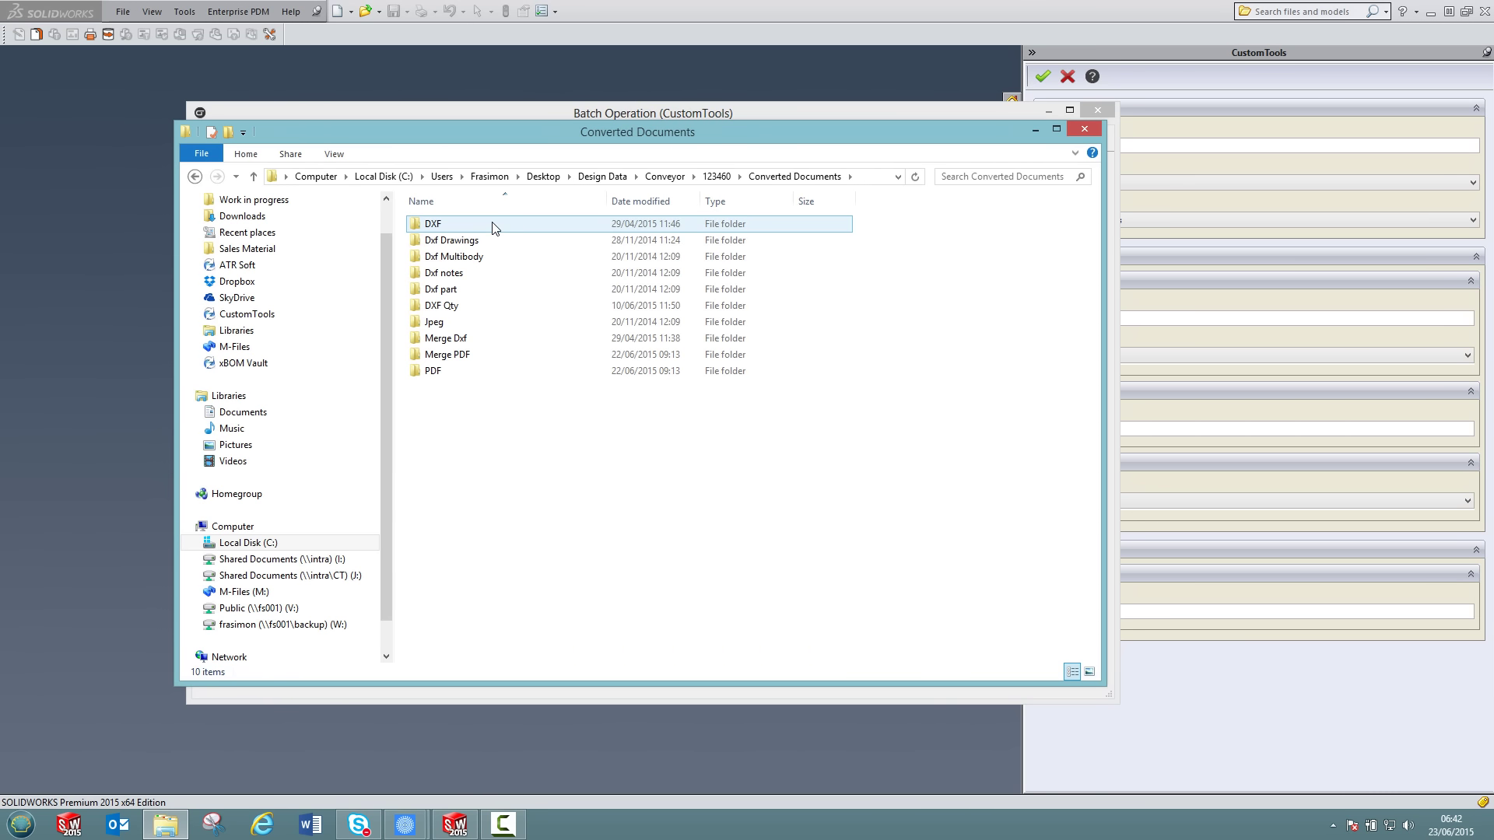
{"action": "double_click", "coordinate": [465, 290]}
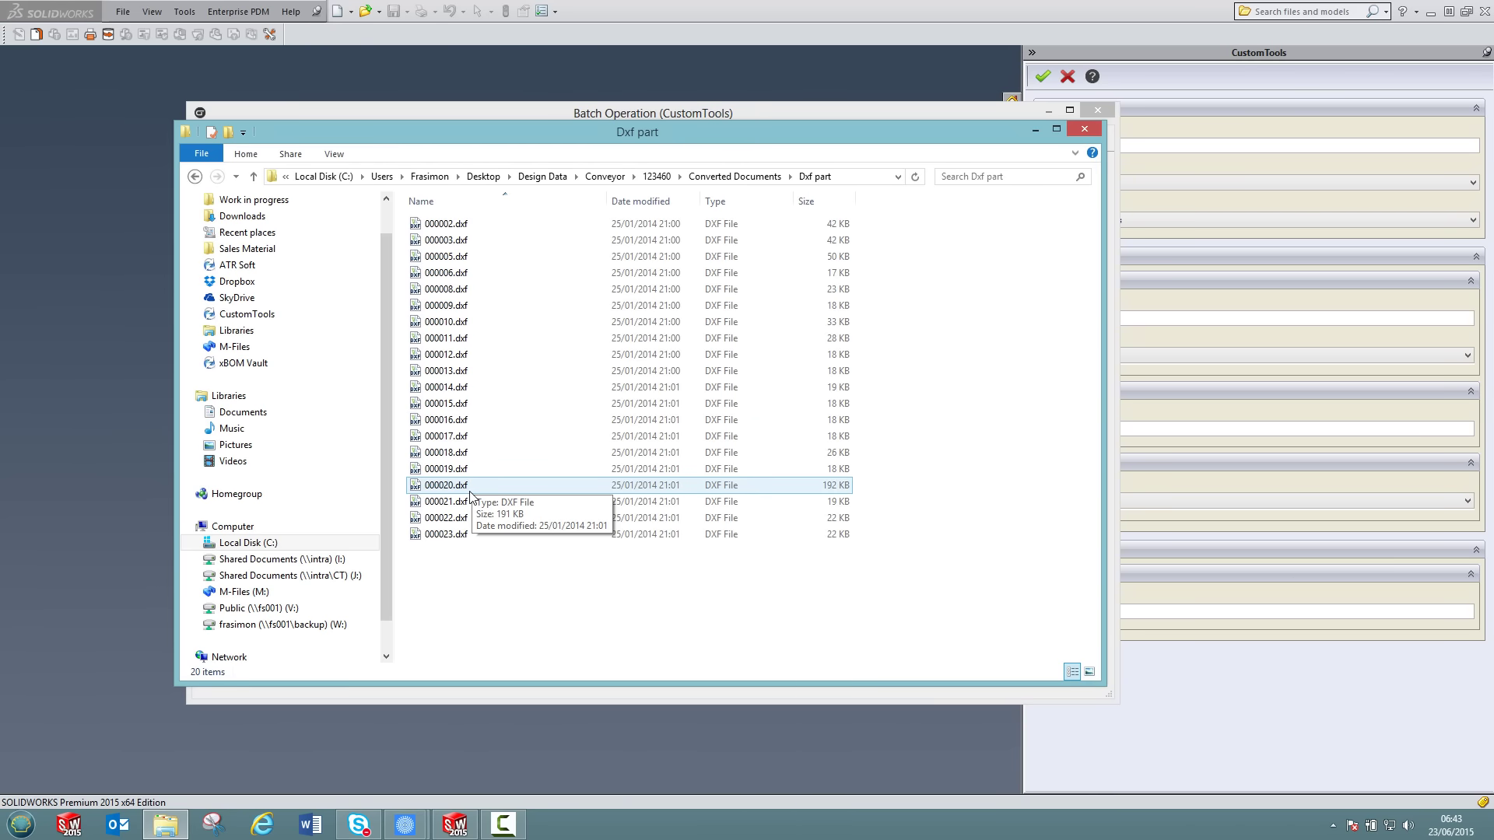
{"action": "key", "text": "BackSpace"}
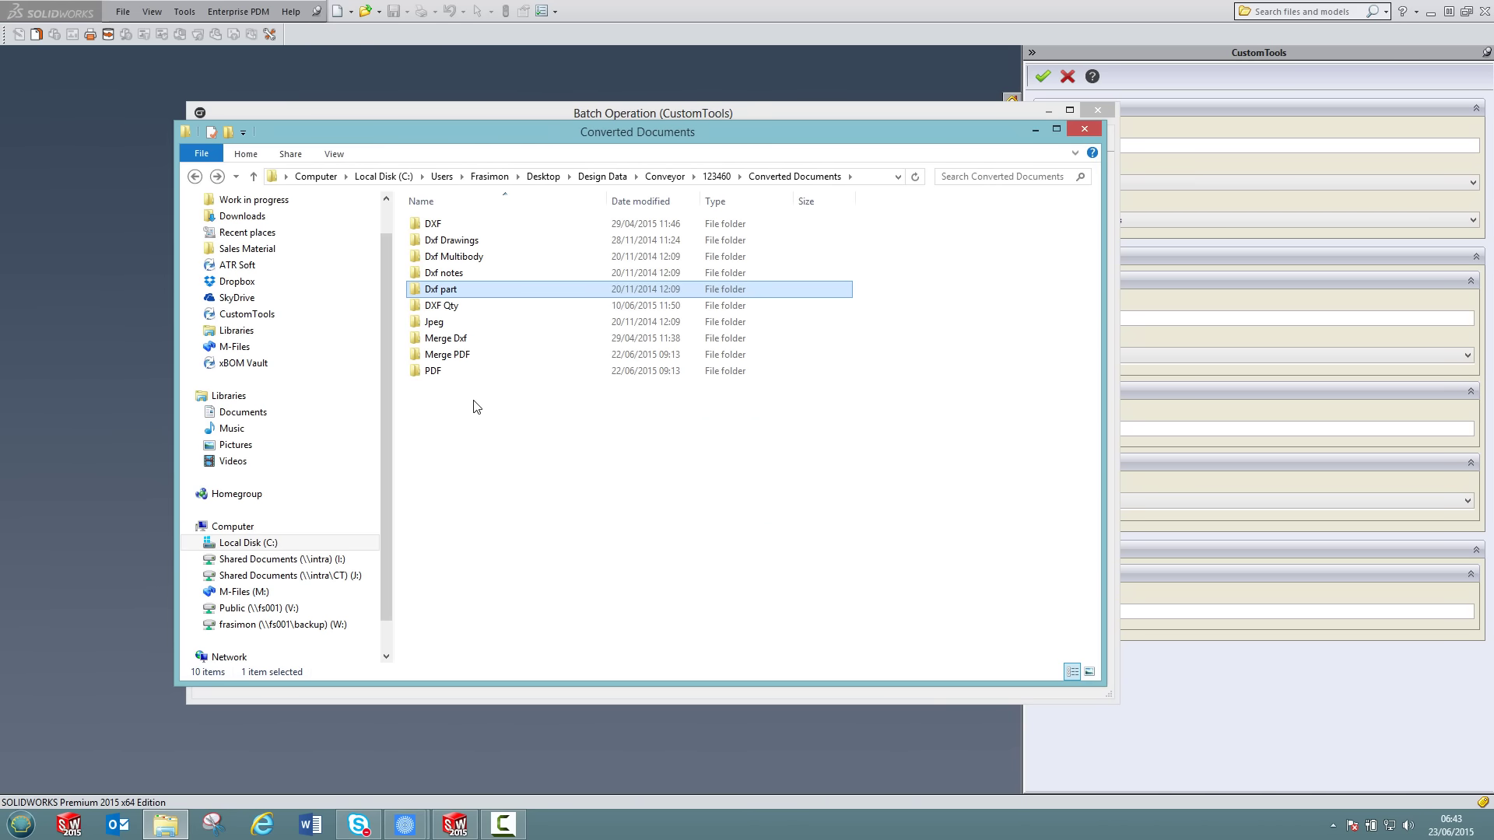
Step: Open Merge PDF.pdf from the Merge PDF subfolder of Converted Documents in Adobe Reader
{"action": "double_click", "coordinate": [445, 355]}
{"action": "key", "text": "BackSpace"}
{"action": "double_click", "coordinate": [444, 352]}
{"action": "double_click", "coordinate": [449, 225]}
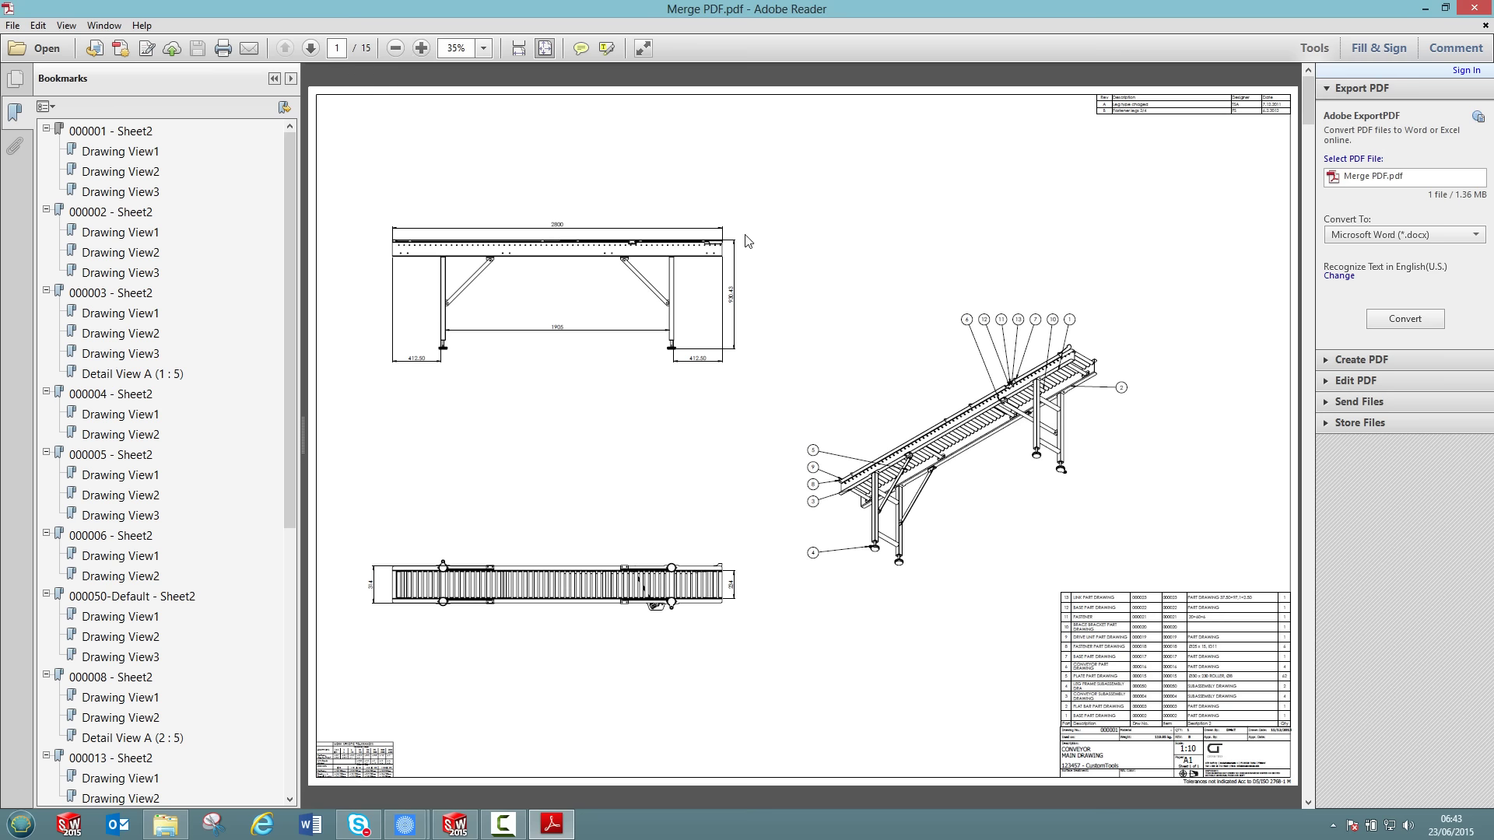
Step: Examine the QTY field in the title block of the axle part drawing on page 5 of the merged PDF
{"action": "scroll", "coordinate": [894, 297], "scroll_direction": "down", "scroll_amount": 1}
{"action": "scroll", "coordinate": [894, 297], "scroll_direction": "down", "scroll_amount": 3}
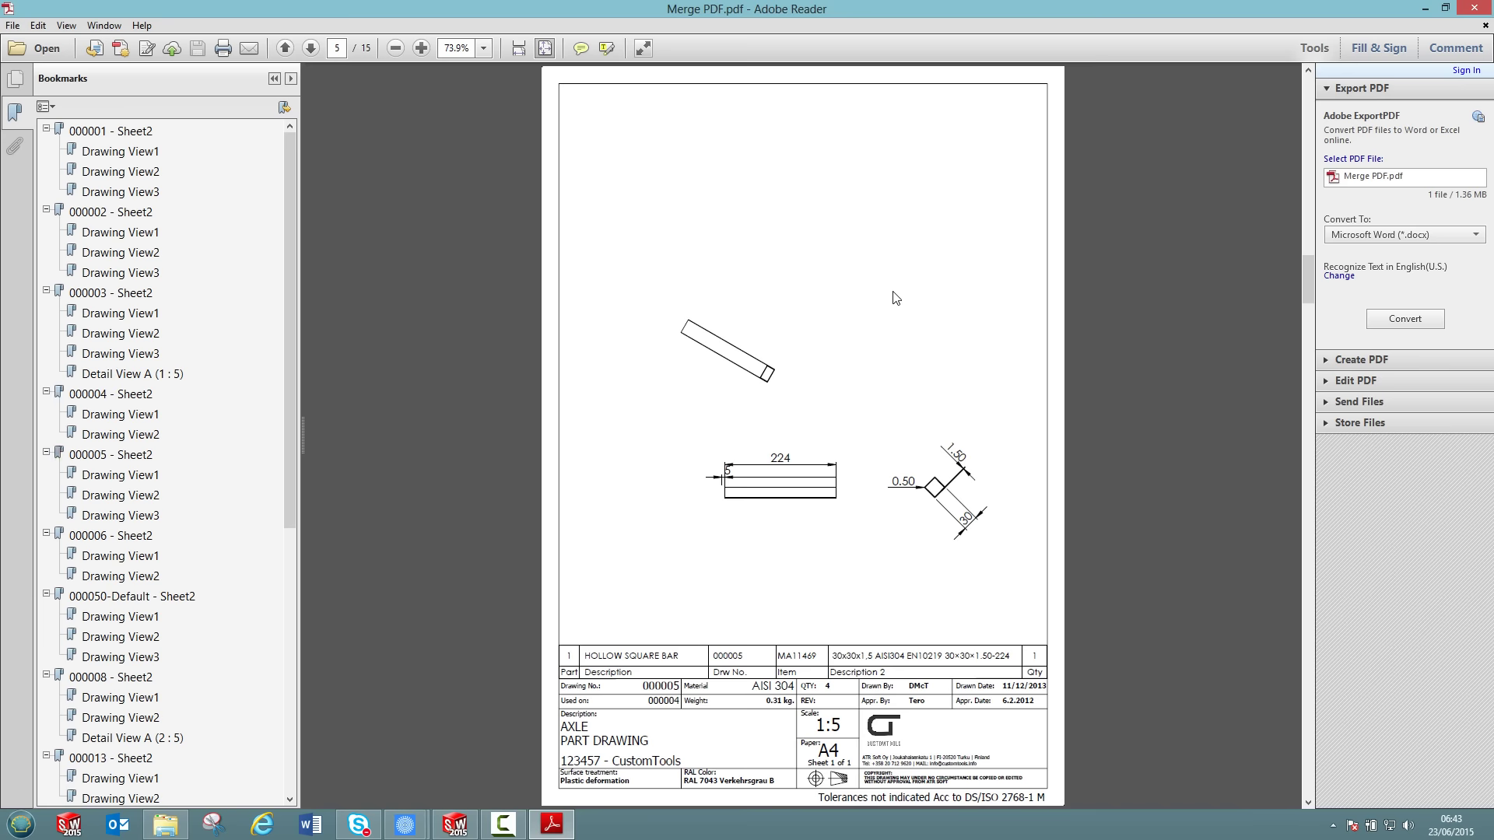
{"action": "scroll", "coordinate": [851, 697], "scroll_direction": "up", "scroll_amount": 3, "text": "ctrl"}
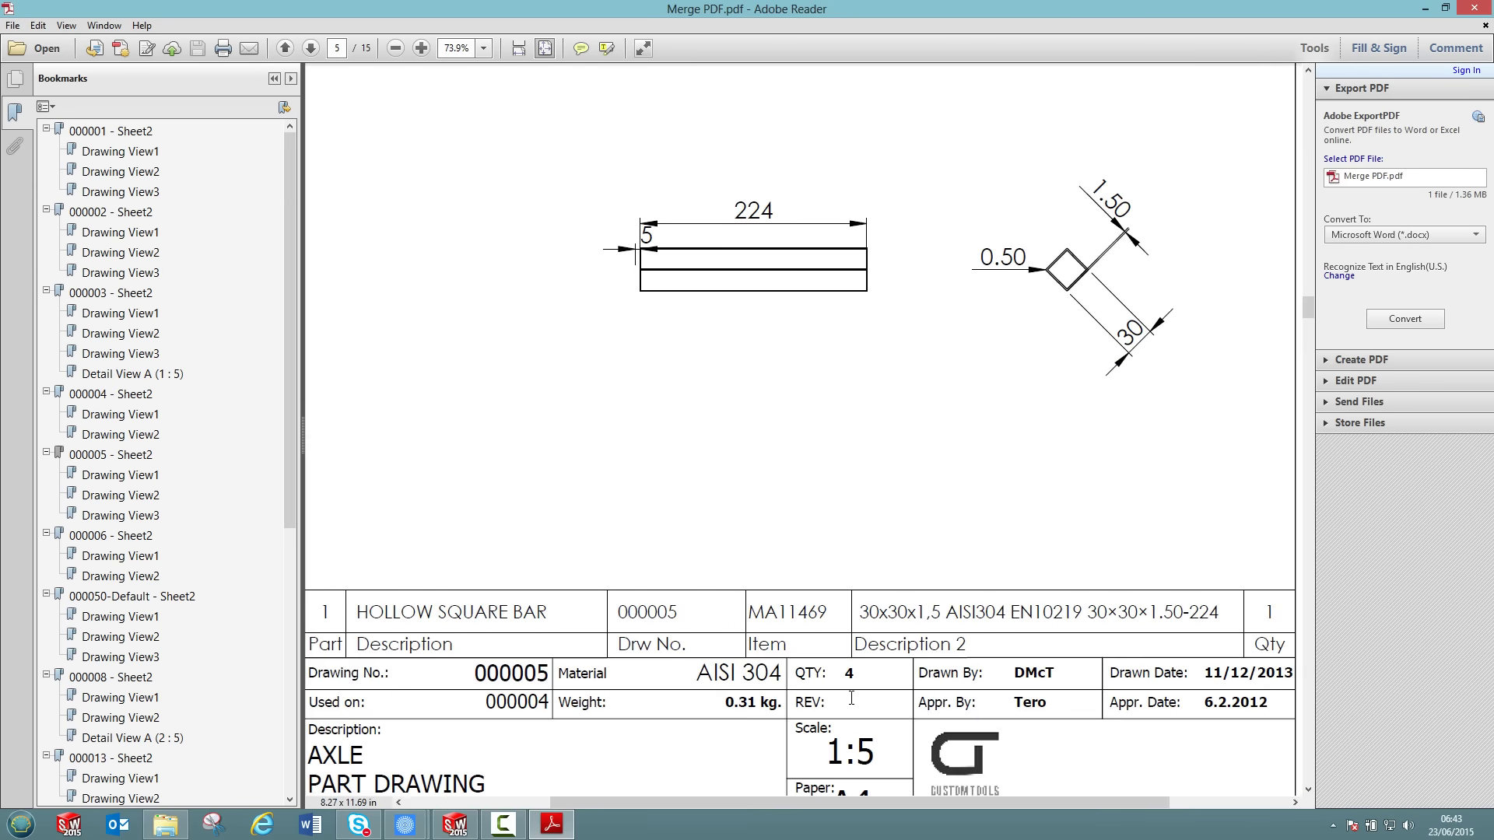
{"action": "scroll", "coordinate": [851, 698], "scroll_direction": "up", "scroll_amount": 4, "text": "ctrl"}
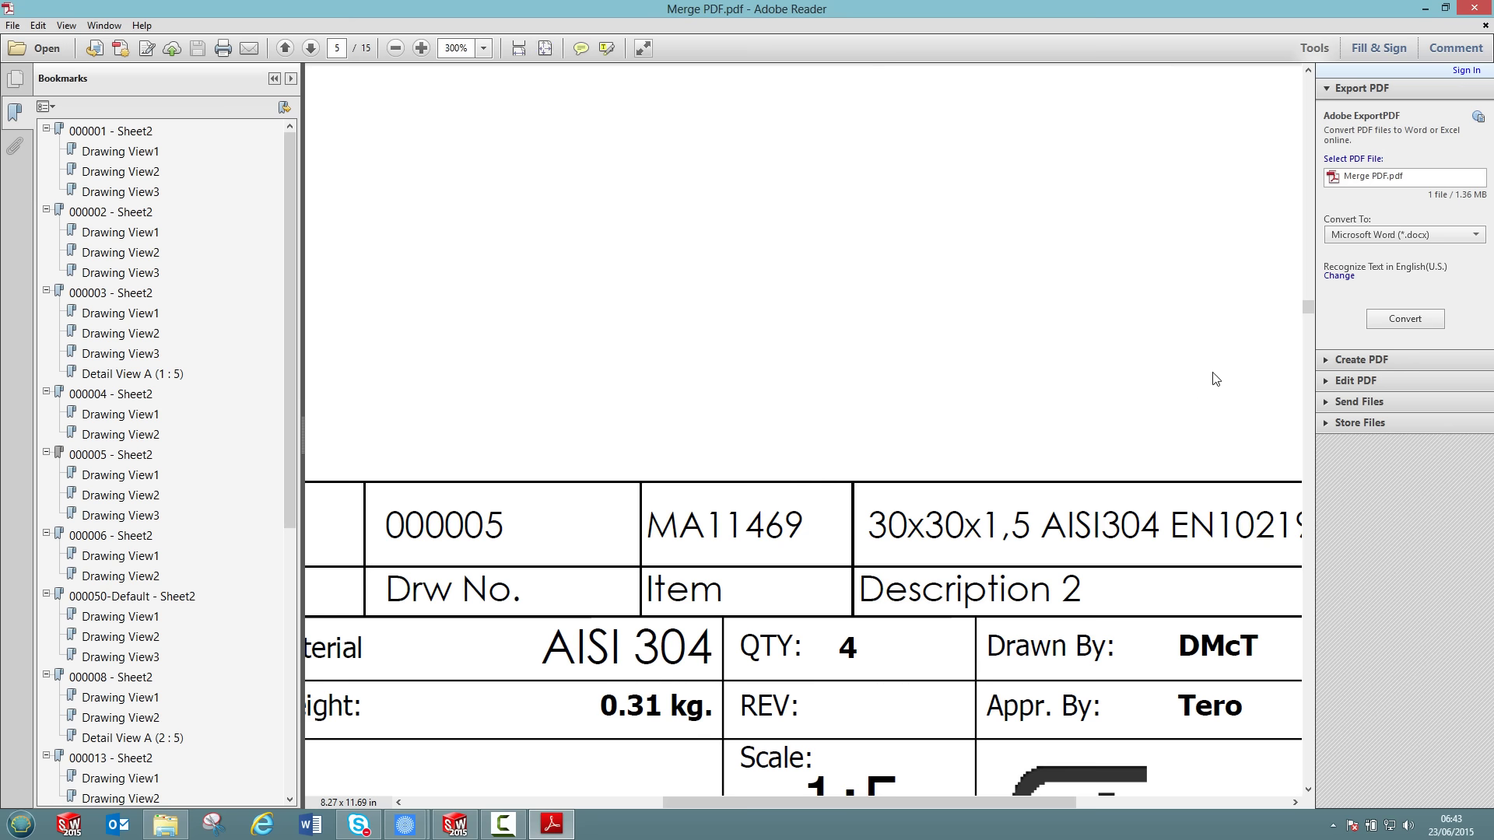
Step: Close Merge PDF.pdf and switch to the presentation slide about batch conversion of assemblies
{"action": "left_click", "coordinate": [1476, 9]}
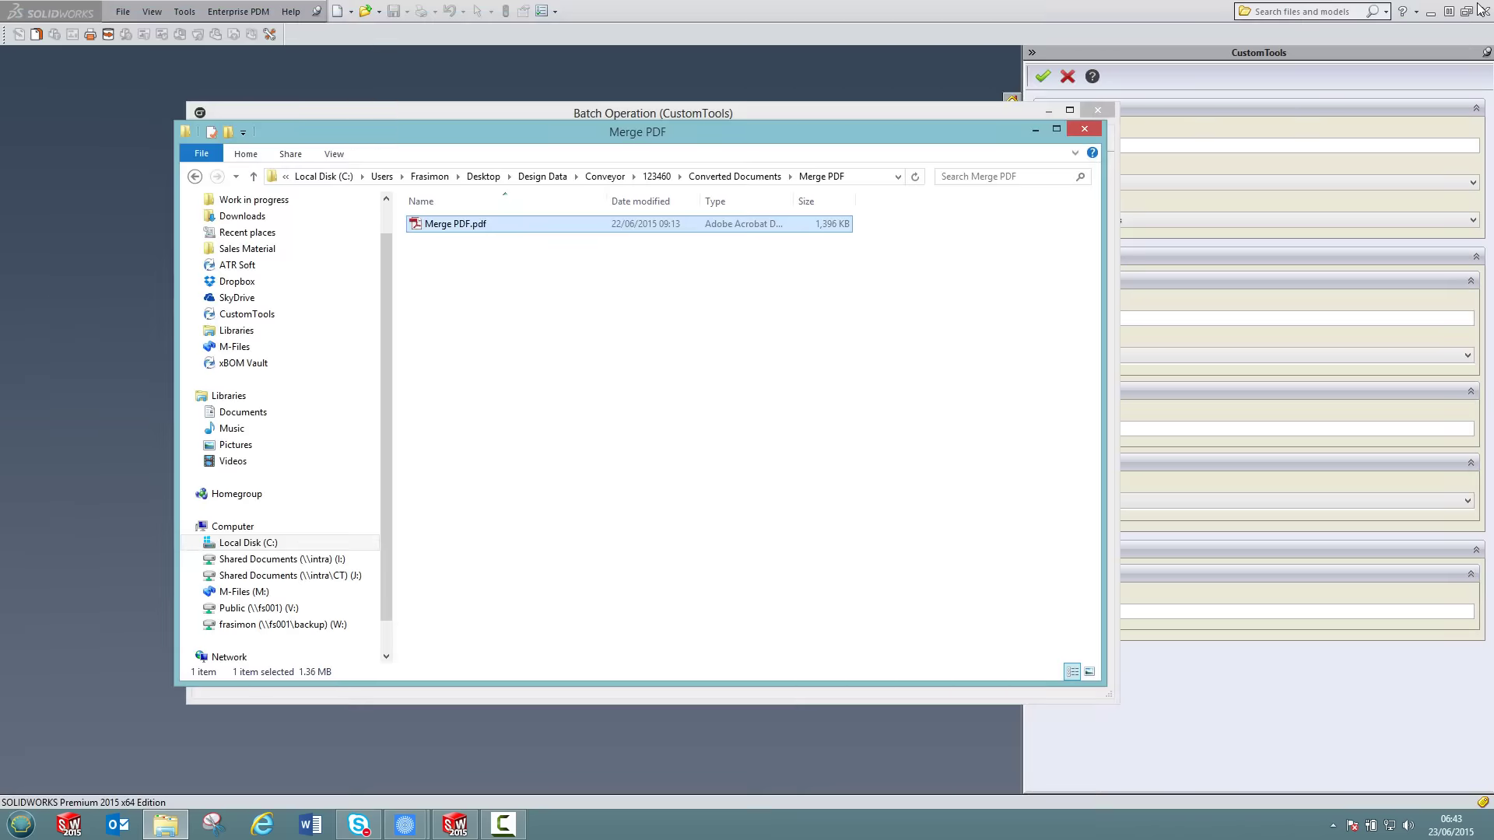
{"action": "key", "text": "alt+Tab"}
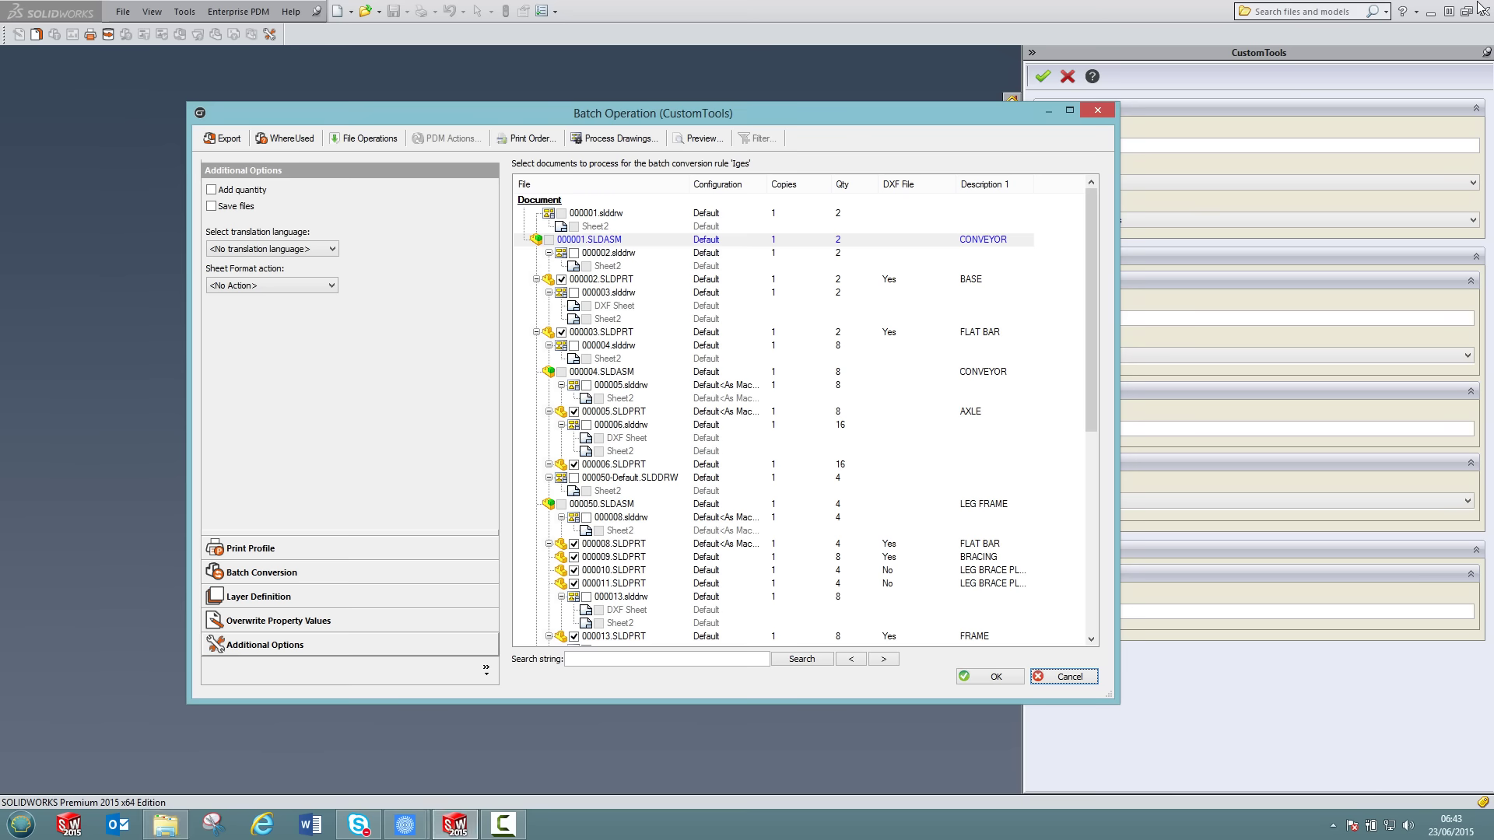
{"action": "key", "text": "alt+Tab"}
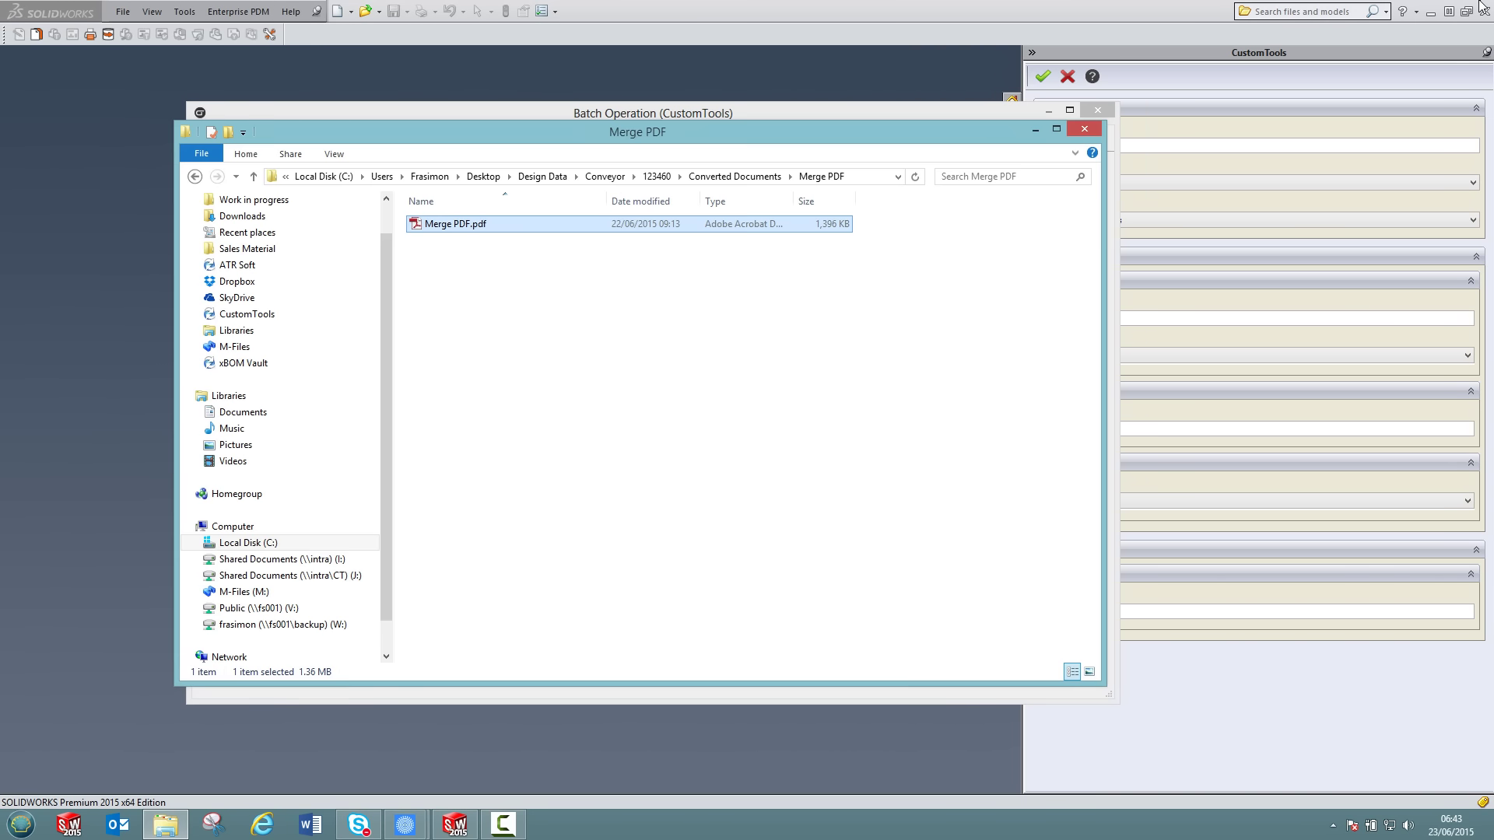
{"action": "key", "text": "alt+Tab"}
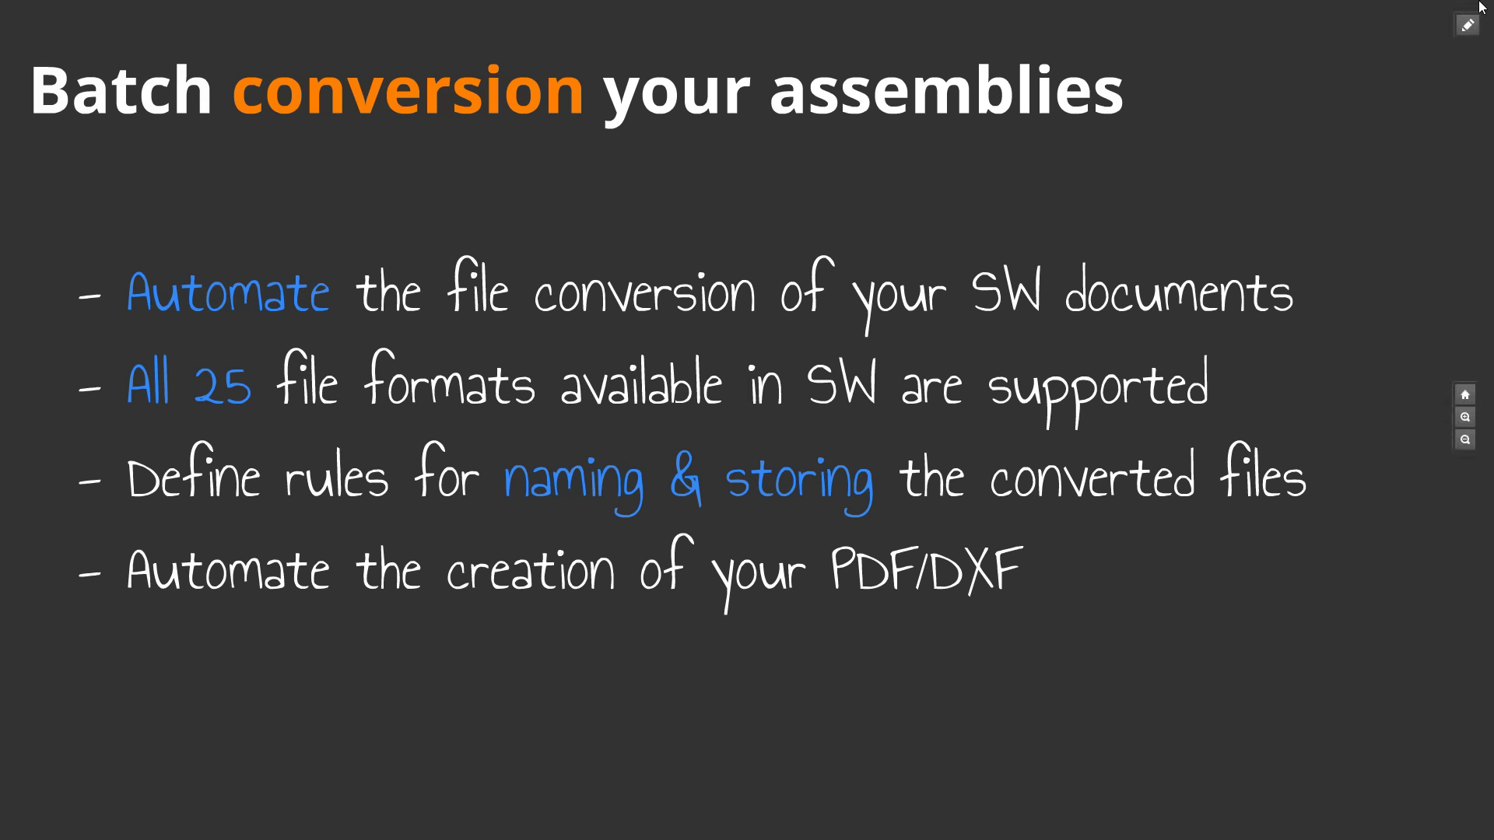
{"action": "mouse_move", "coordinate": [850, 837]}
{"action": "left_click", "coordinate": [801, 832]}
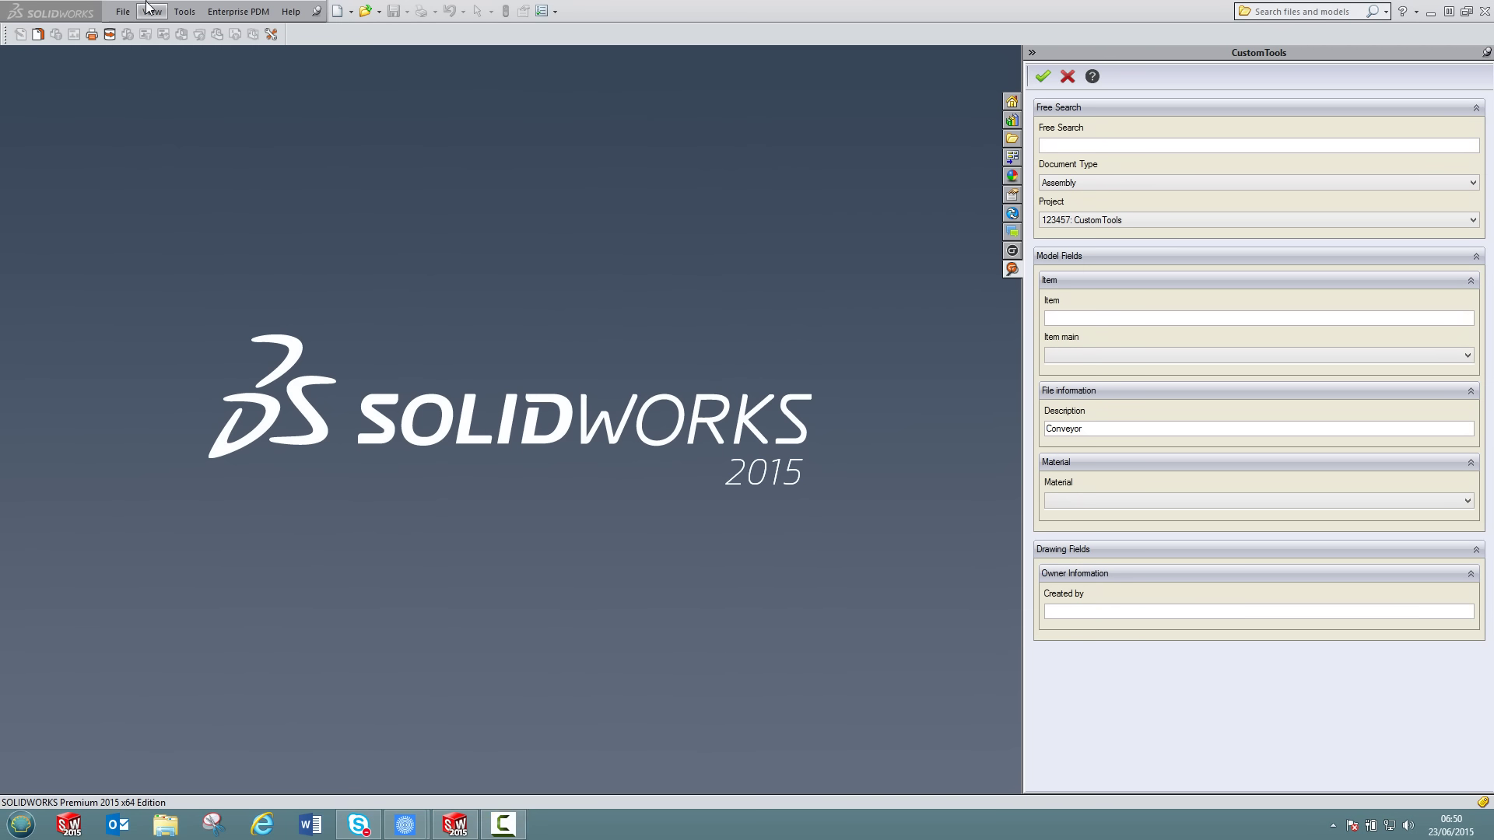
Step: Create a new part document from a template containing a rectangular tube and open its CustomTools properties
{"action": "left_click", "coordinate": [123, 11]}
{"action": "left_click", "coordinate": [128, 27]}
{"action": "left_click", "coordinate": [369, 222]}
{"action": "left_click", "coordinate": [549, 438]}
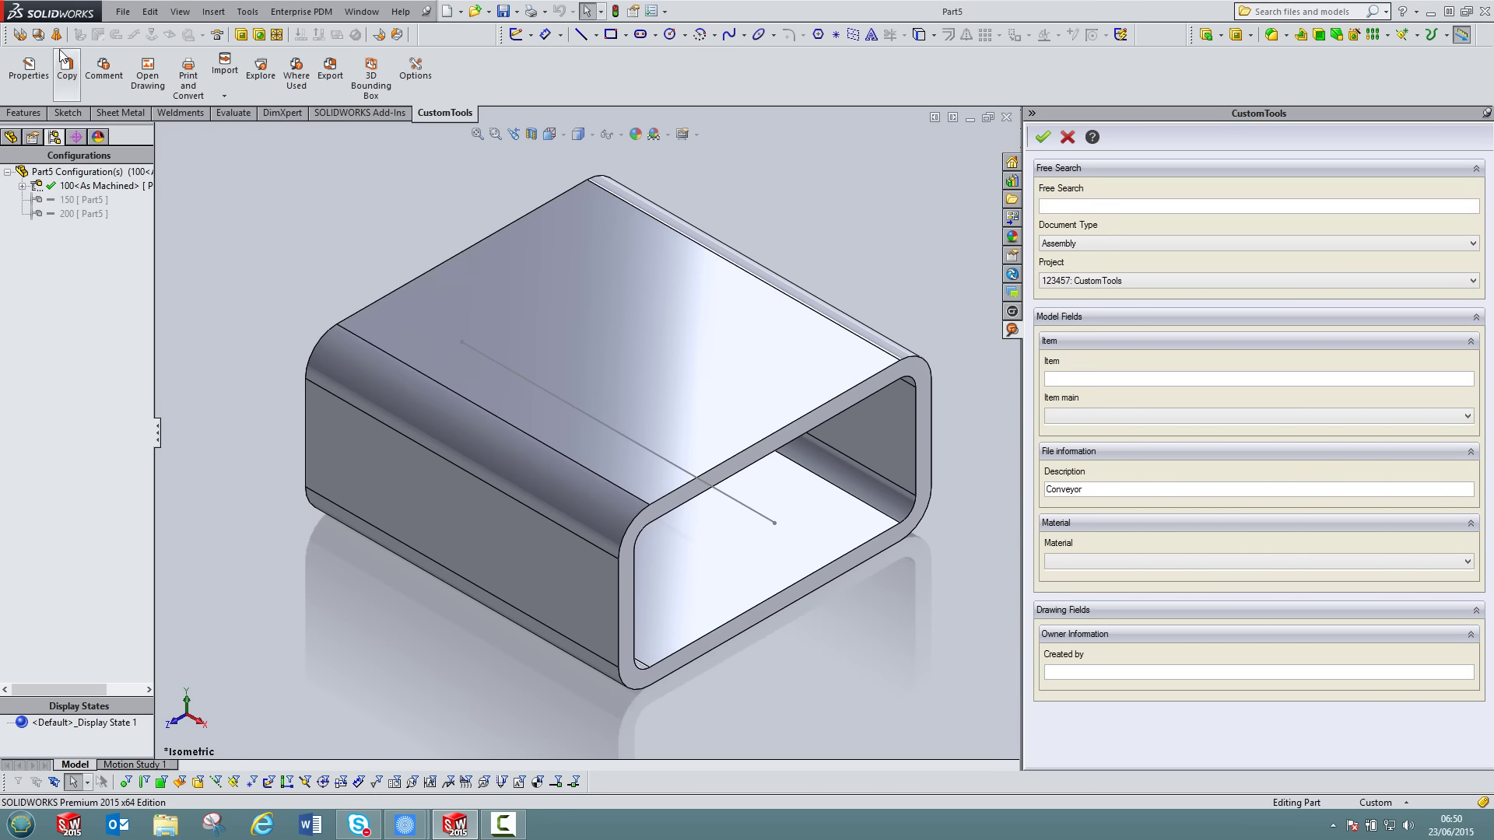
{"action": "left_click", "coordinate": [25, 73]}
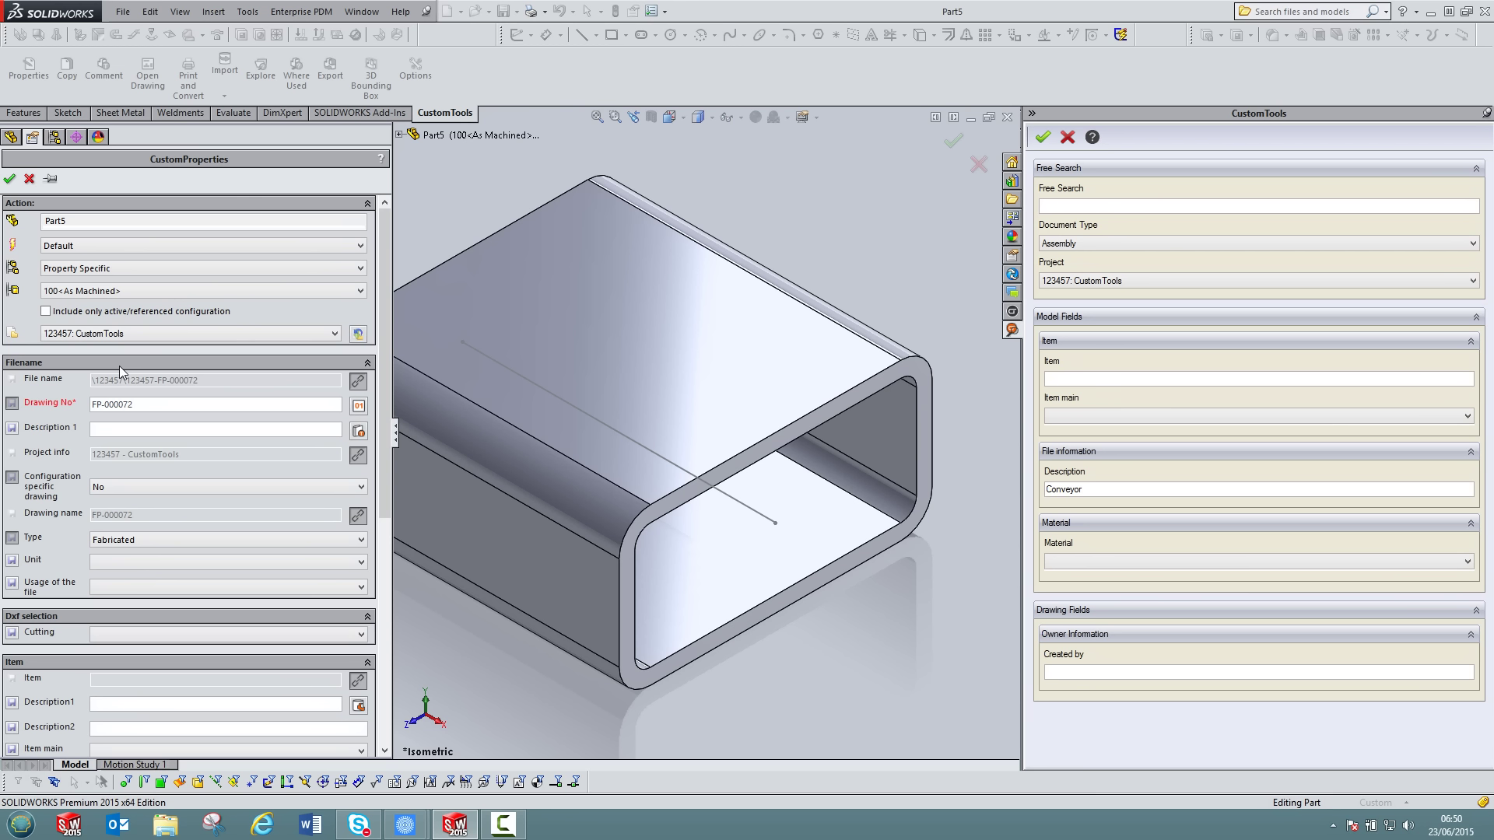
Step: Try to save the properties with an empty Drawing No, and generate a code from the Fabricated part sequence
{"action": "double_click", "coordinate": [155, 404]}
{"action": "key", "text": "BackSpace"}
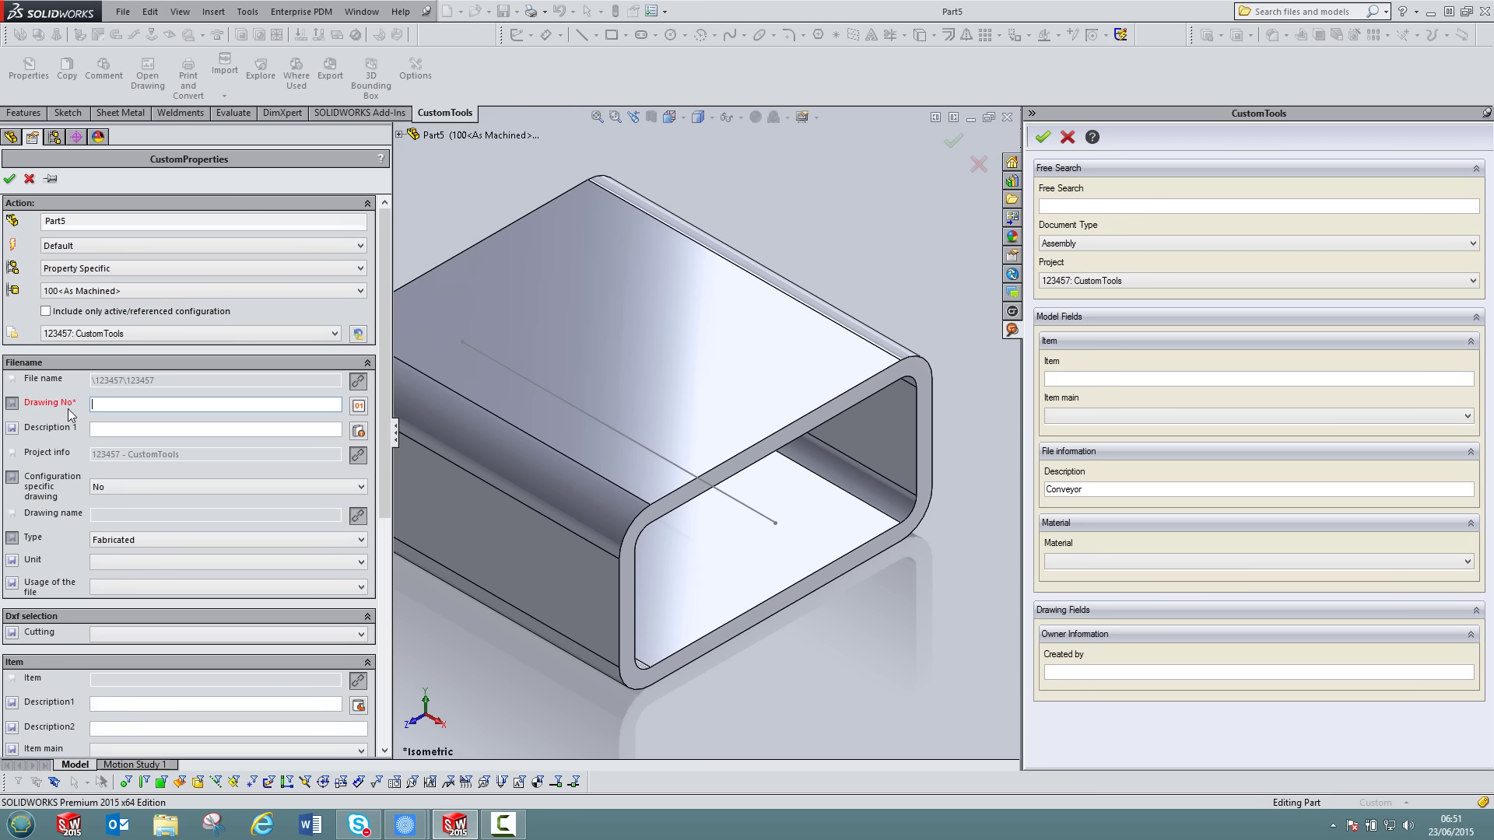
{"action": "left_click", "coordinate": [10, 180]}
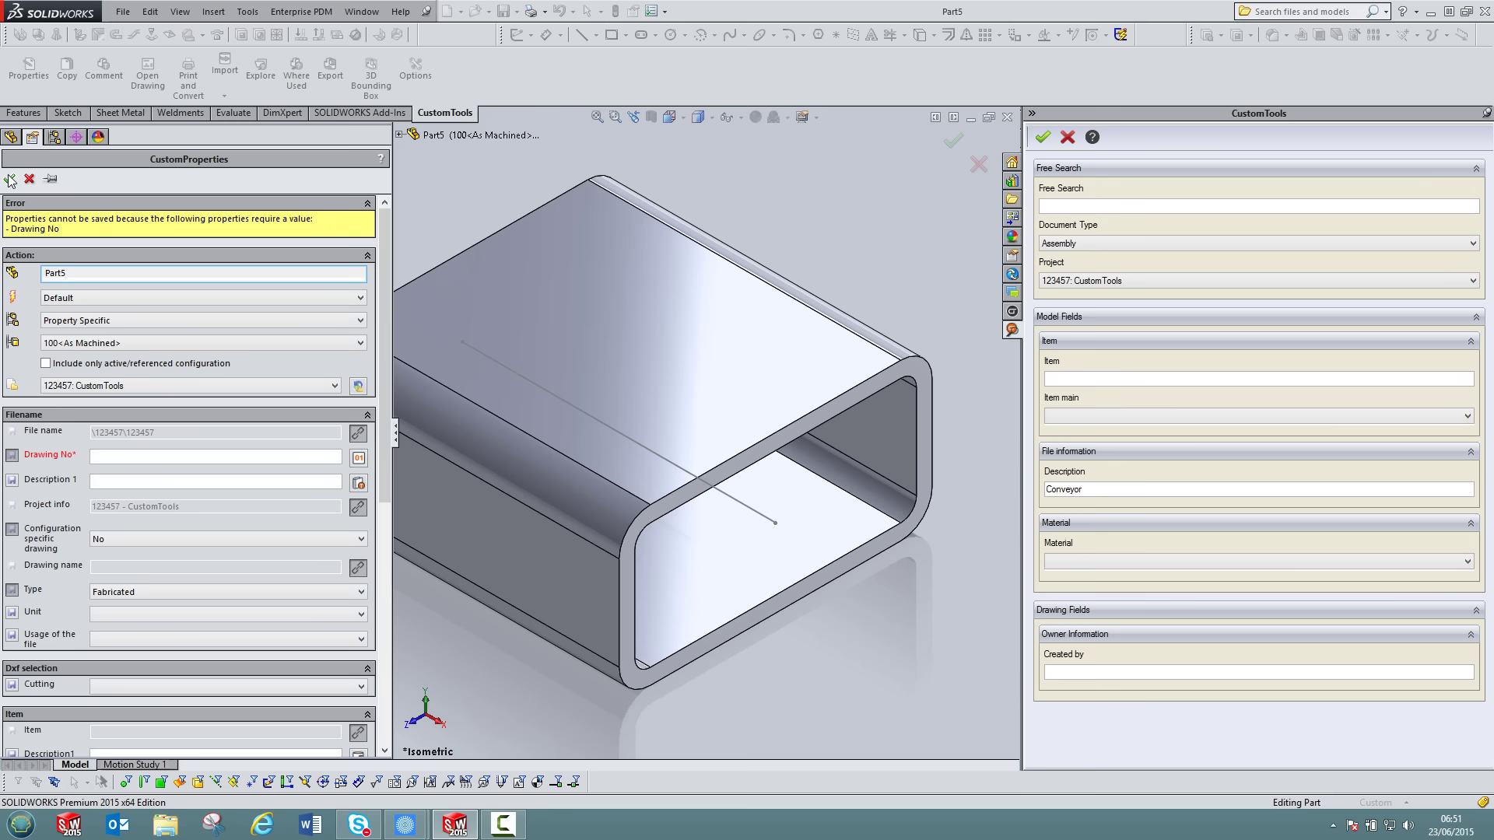
{"action": "left_click", "coordinate": [361, 460]}
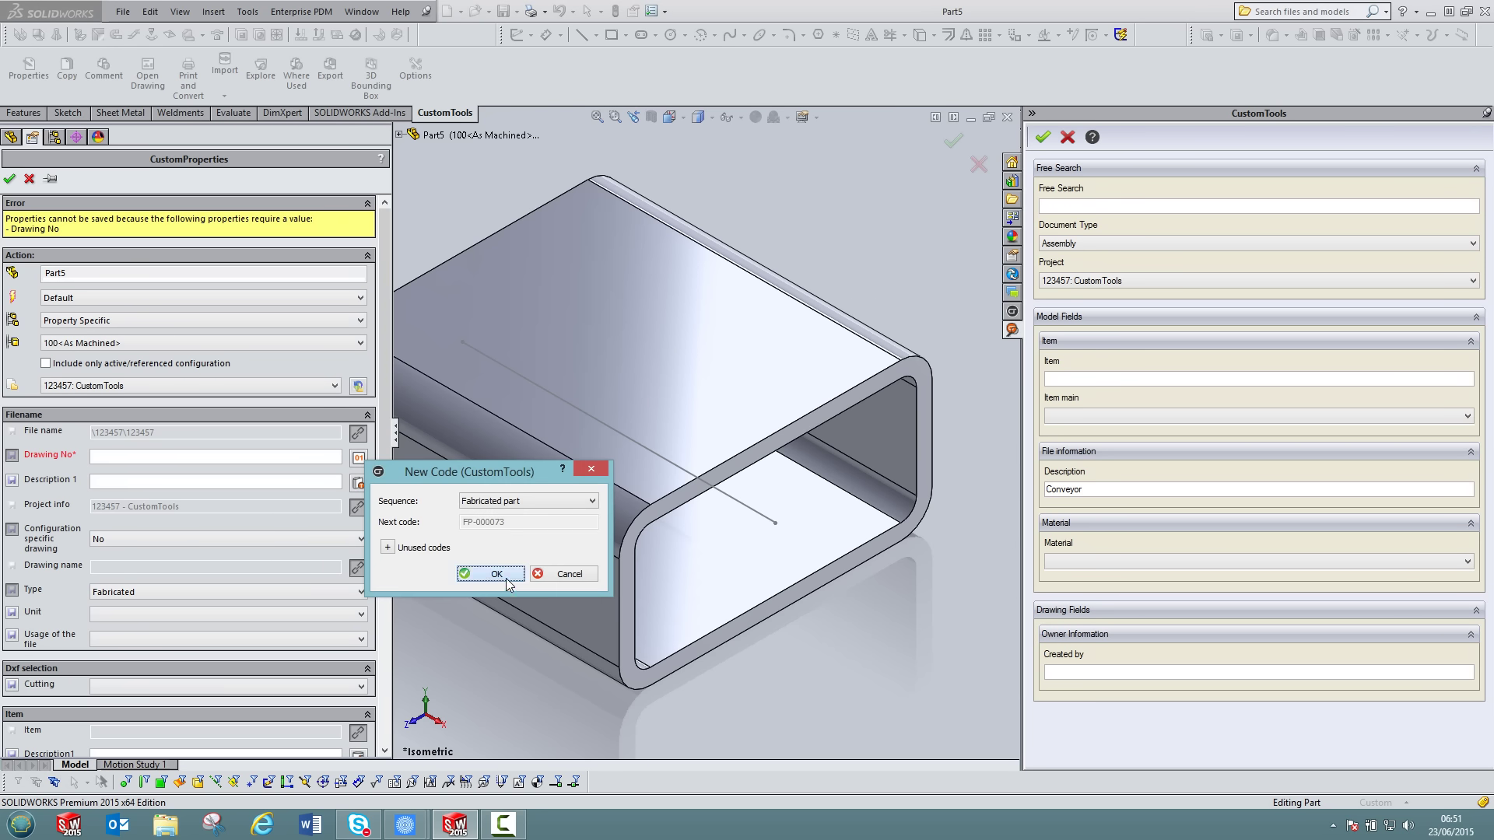
{"action": "left_click", "coordinate": [496, 574]}
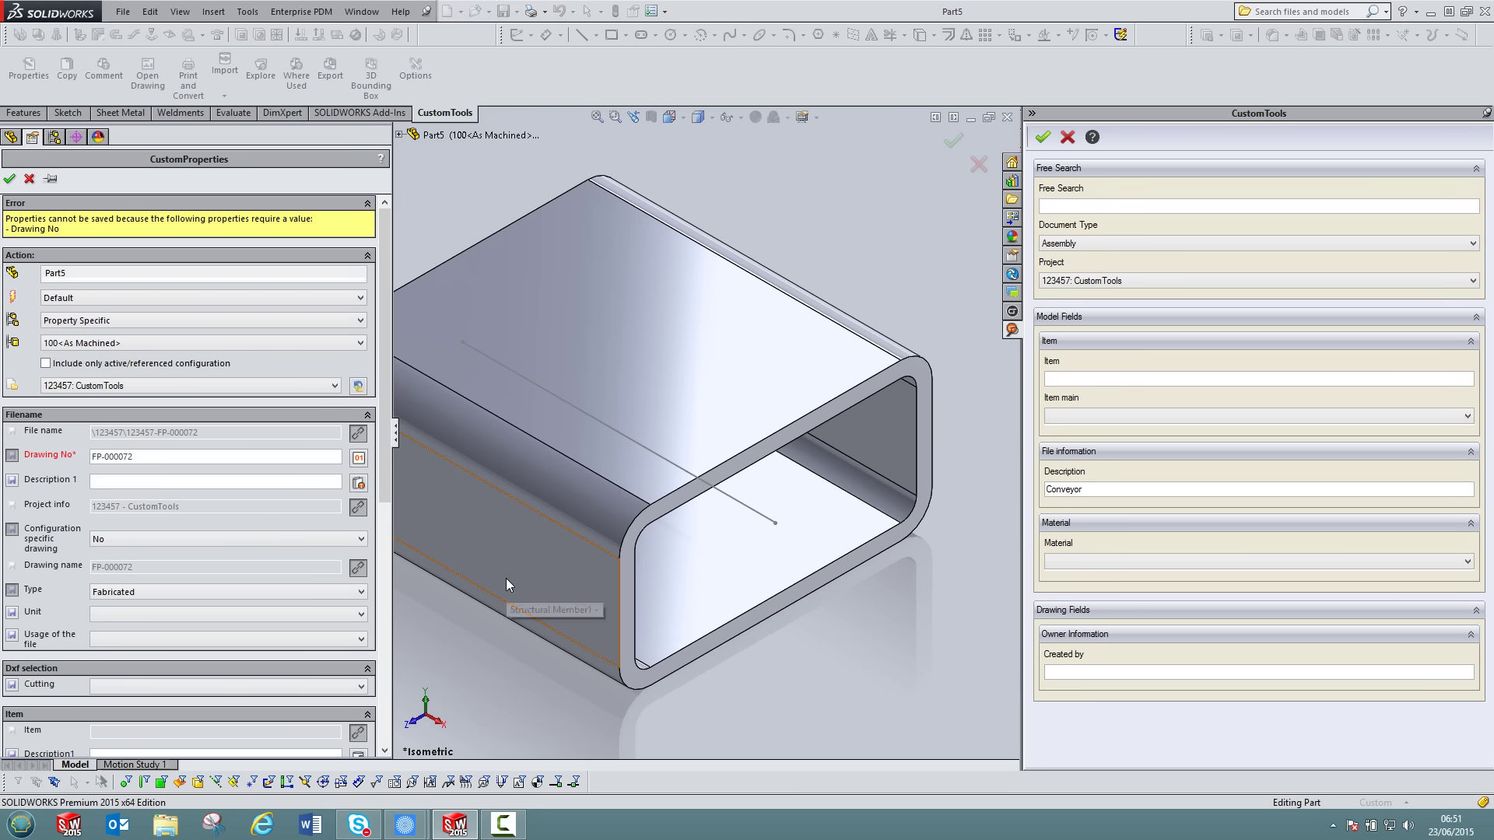
Step: View the contents of the desc translation dictionary, and set Description 1 to PLATFORM by searching it for "plat"
{"action": "left_click", "coordinate": [358, 483]}
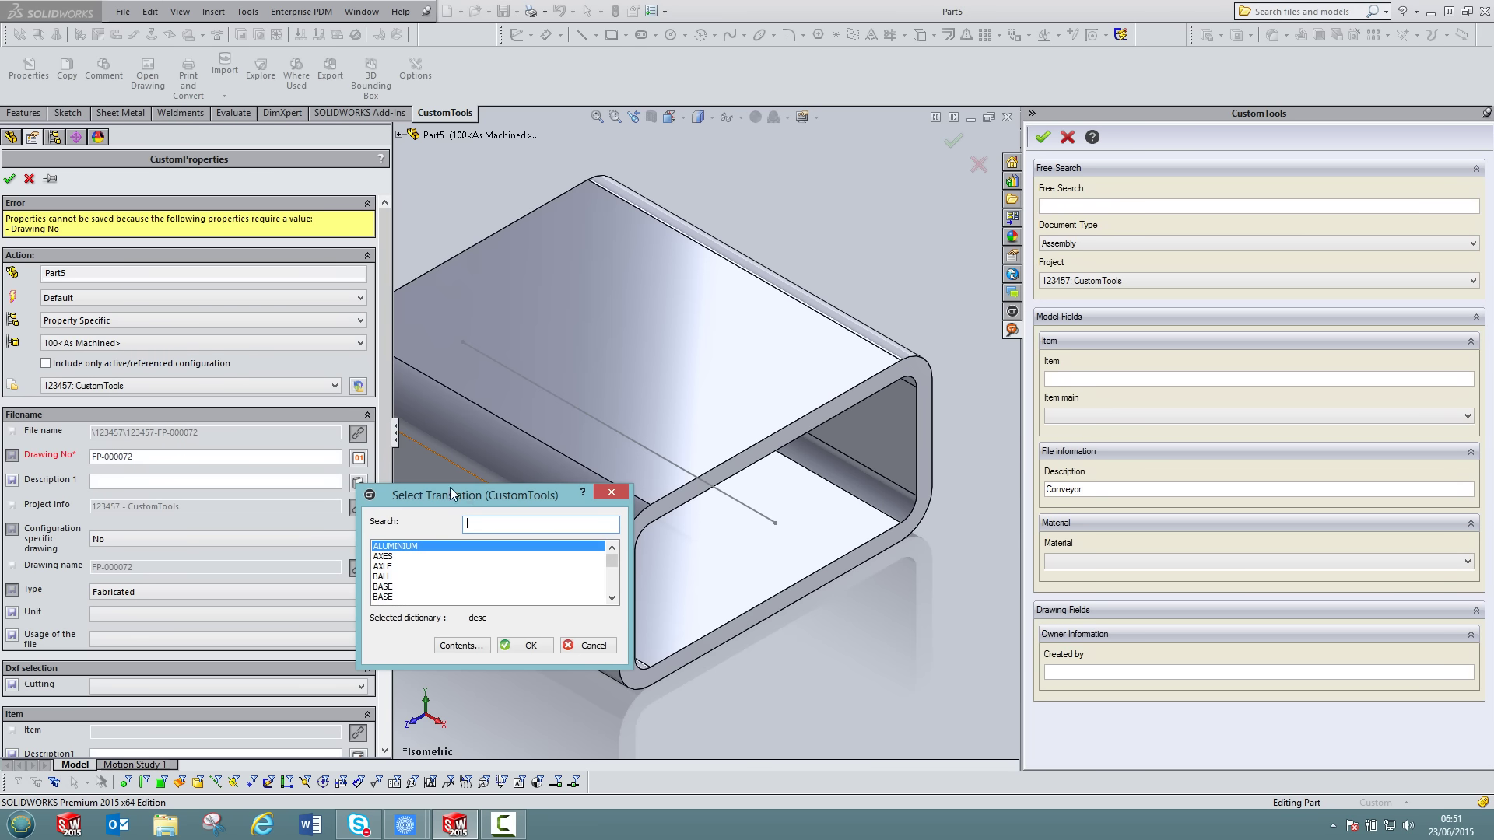
{"action": "left_click_drag", "start_coordinate": [492, 482], "coordinate": [614, 352]}
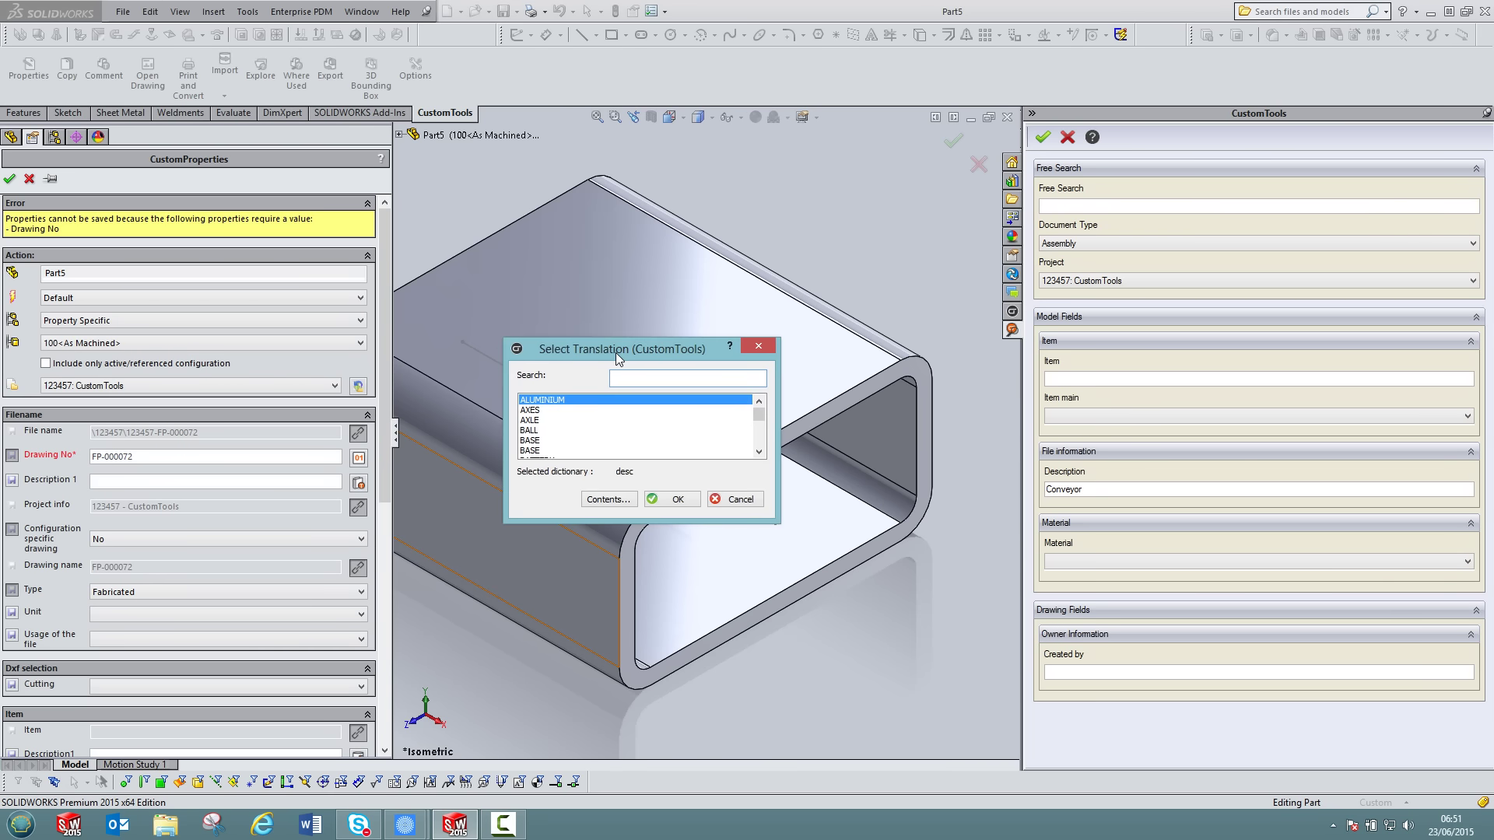
{"action": "left_click", "coordinate": [608, 500]}
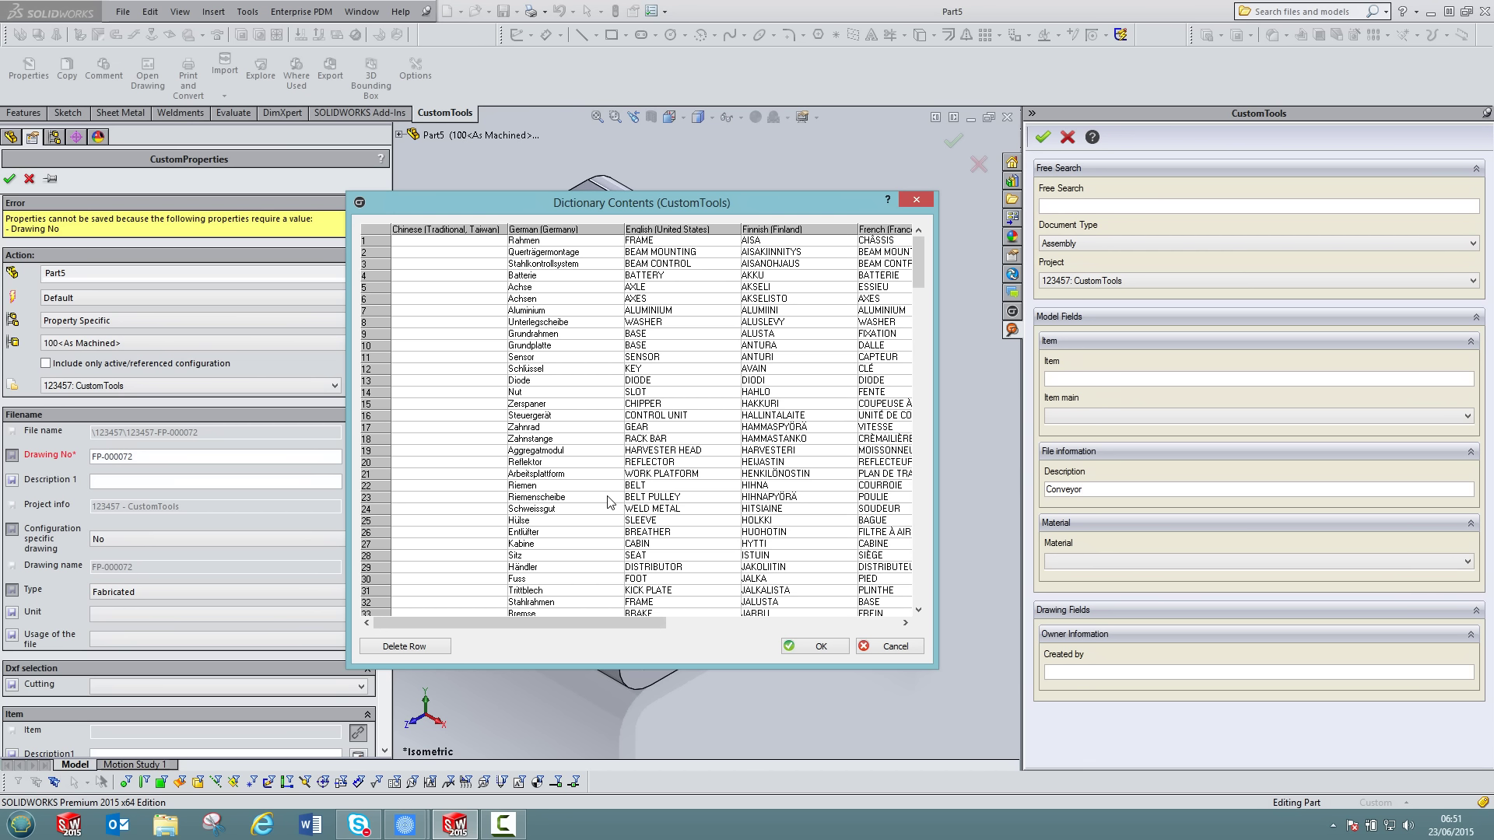
{"action": "left_click", "coordinate": [889, 650]}
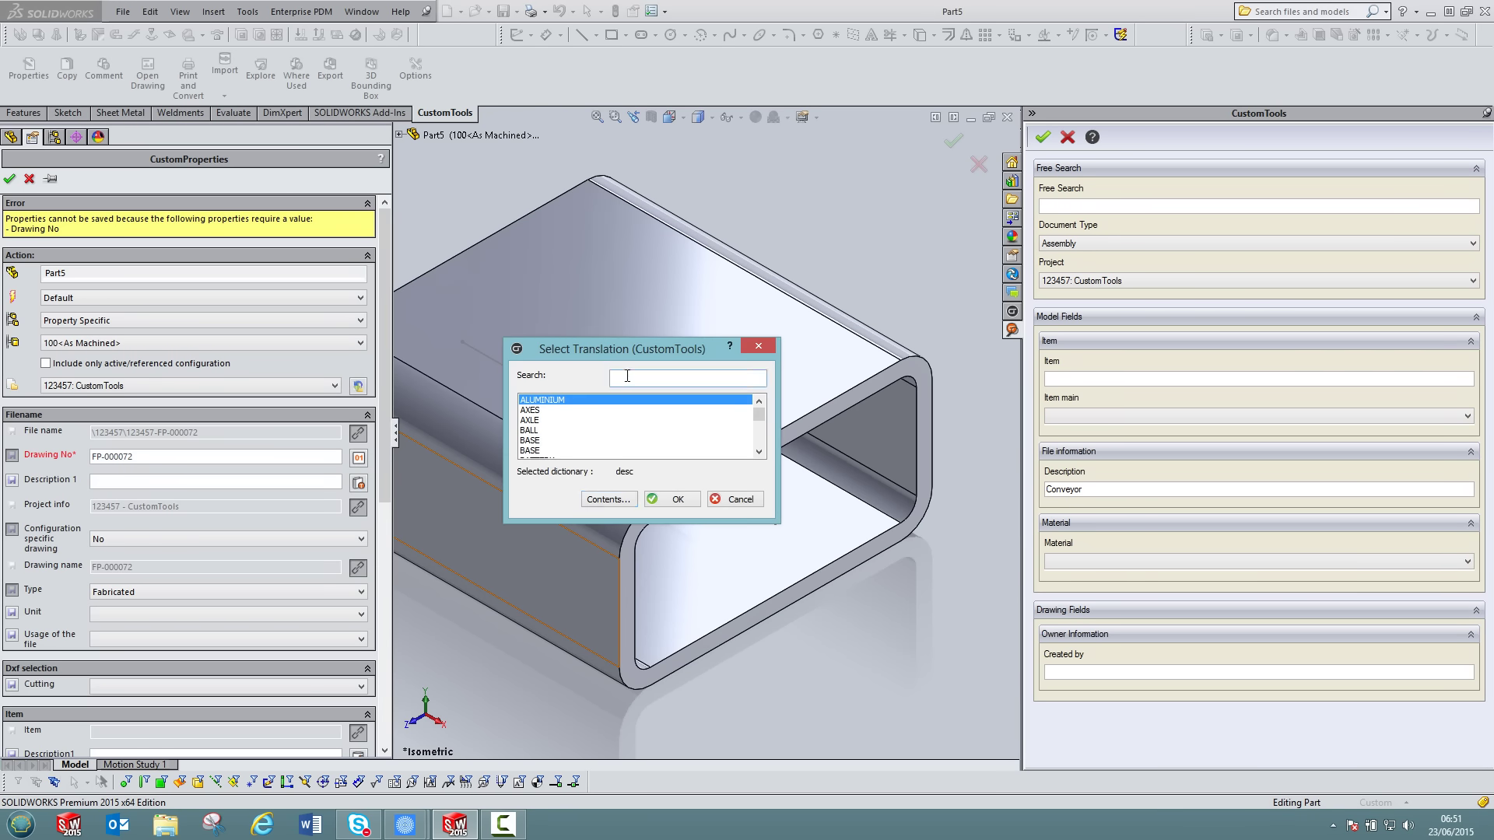
{"action": "type", "text": "plat"}
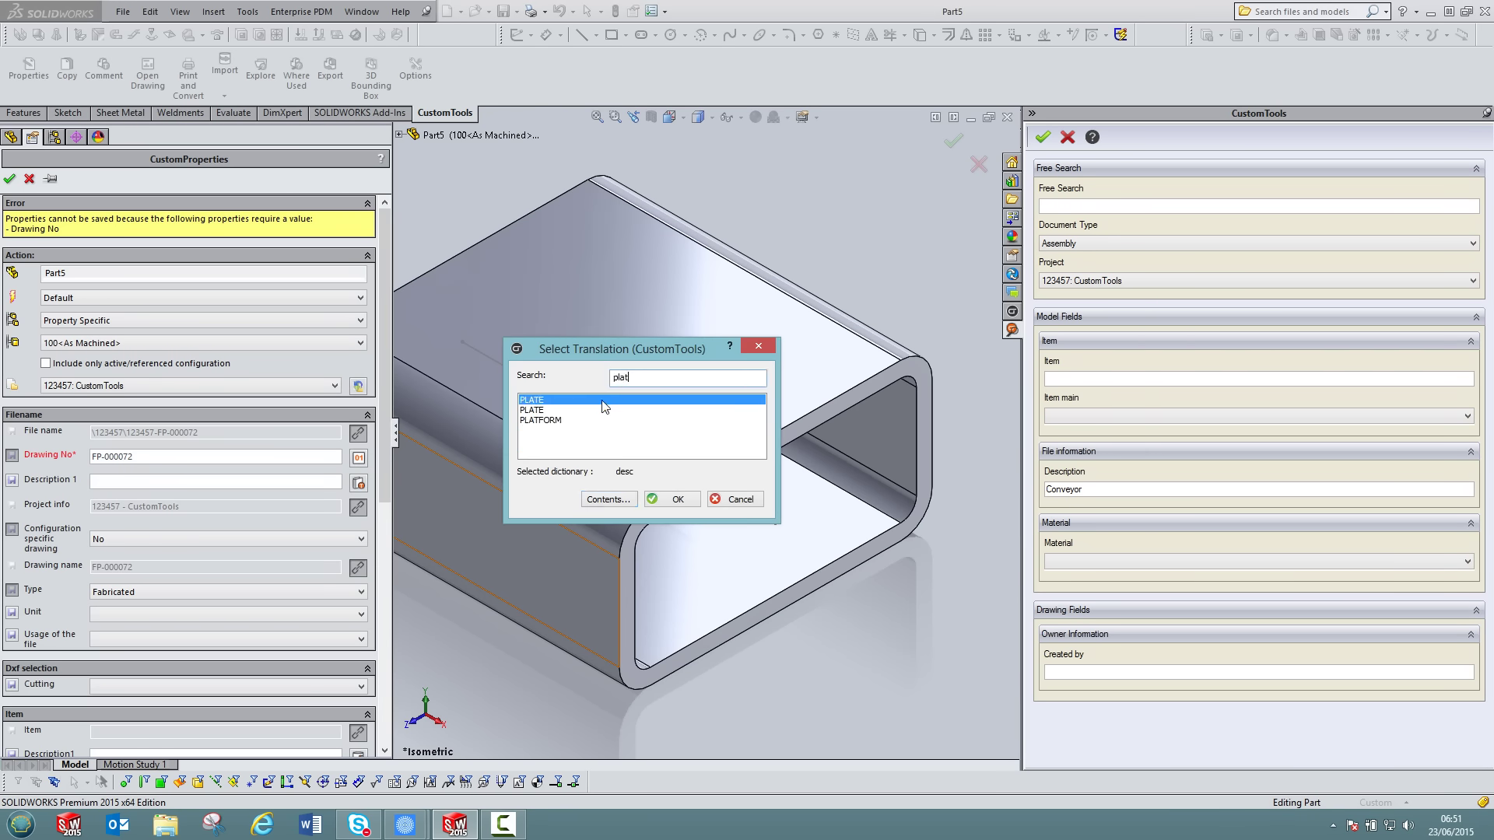
{"action": "left_click", "coordinate": [564, 420]}
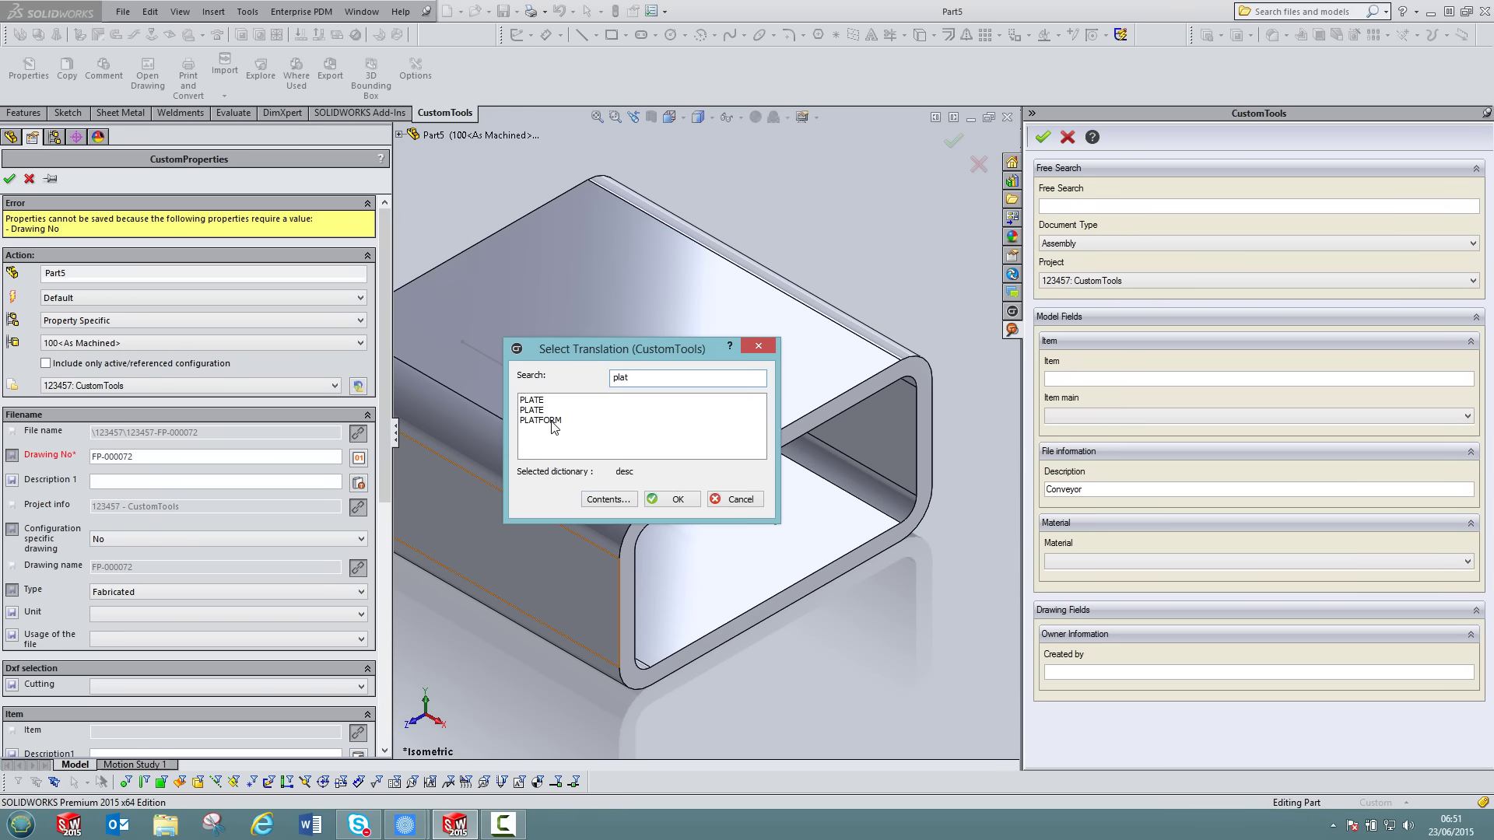
{"action": "left_click", "coordinate": [676, 498]}
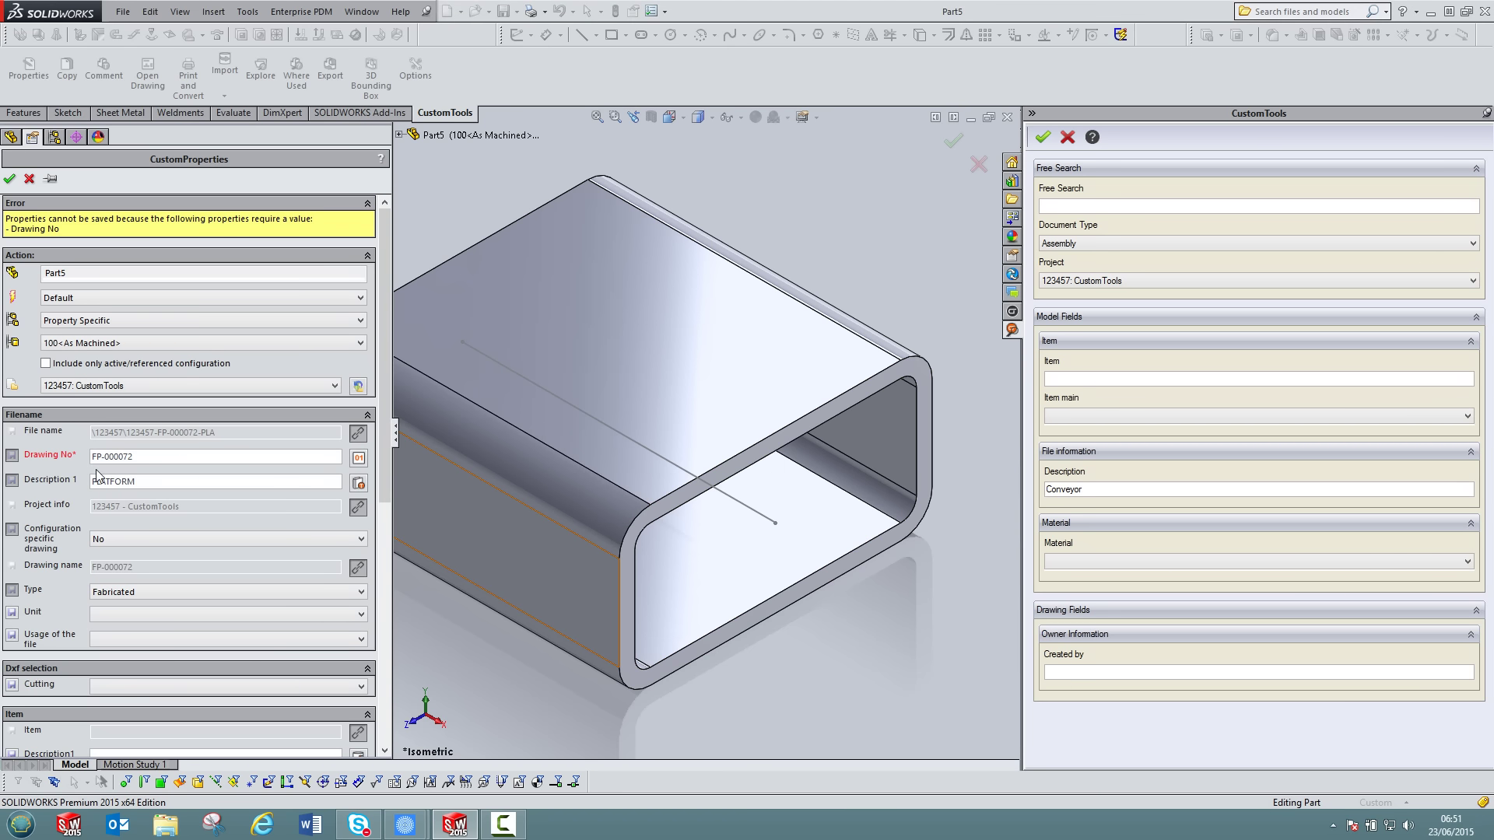
Step: Switch the part's Type to Purchased and set it back to Fabricated
{"action": "left_click_drag", "start_coordinate": [383, 396], "coordinate": [376, 526]}
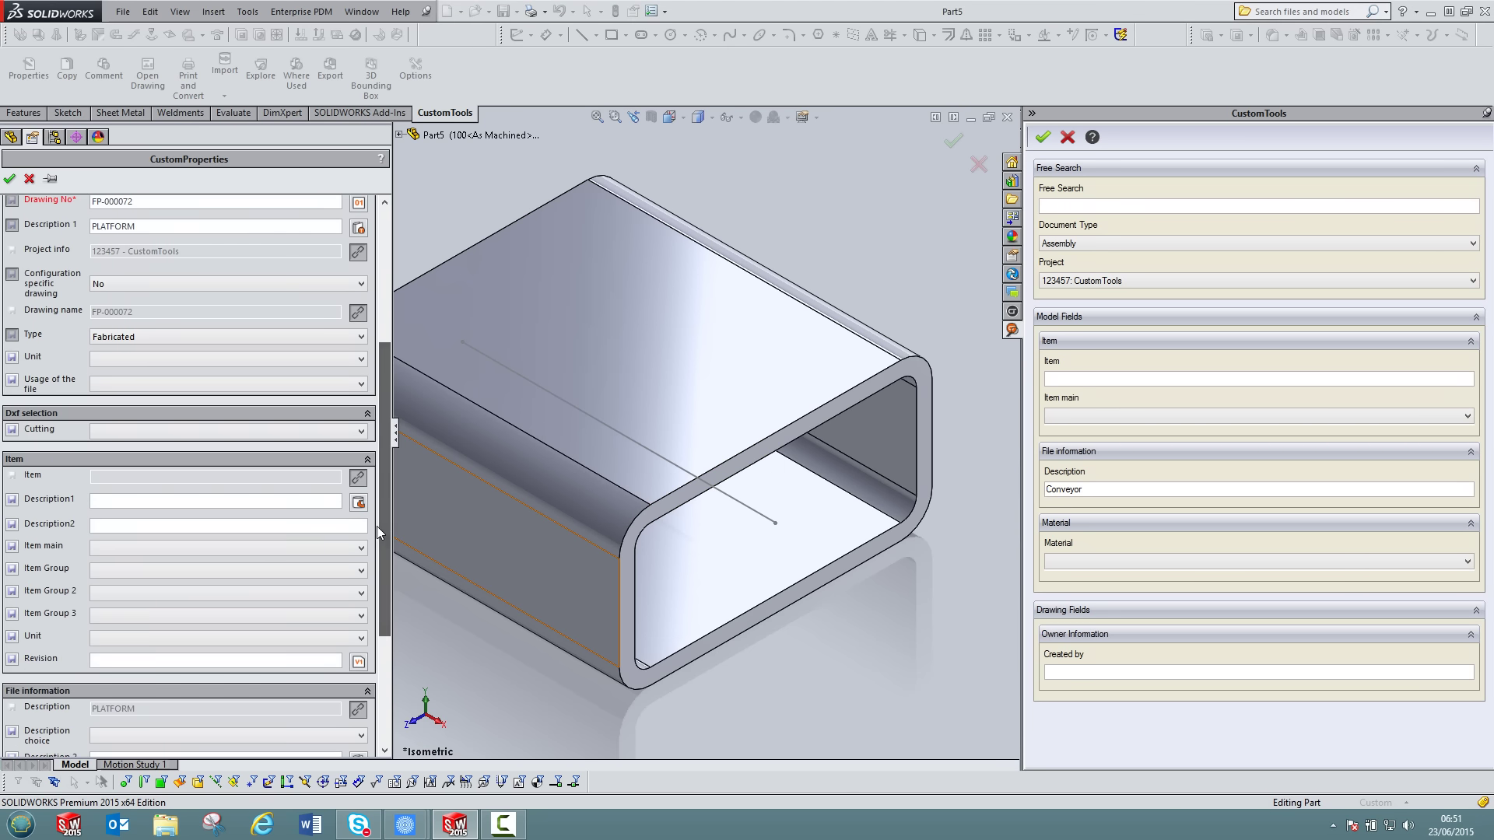
{"action": "left_click", "coordinate": [141, 336]}
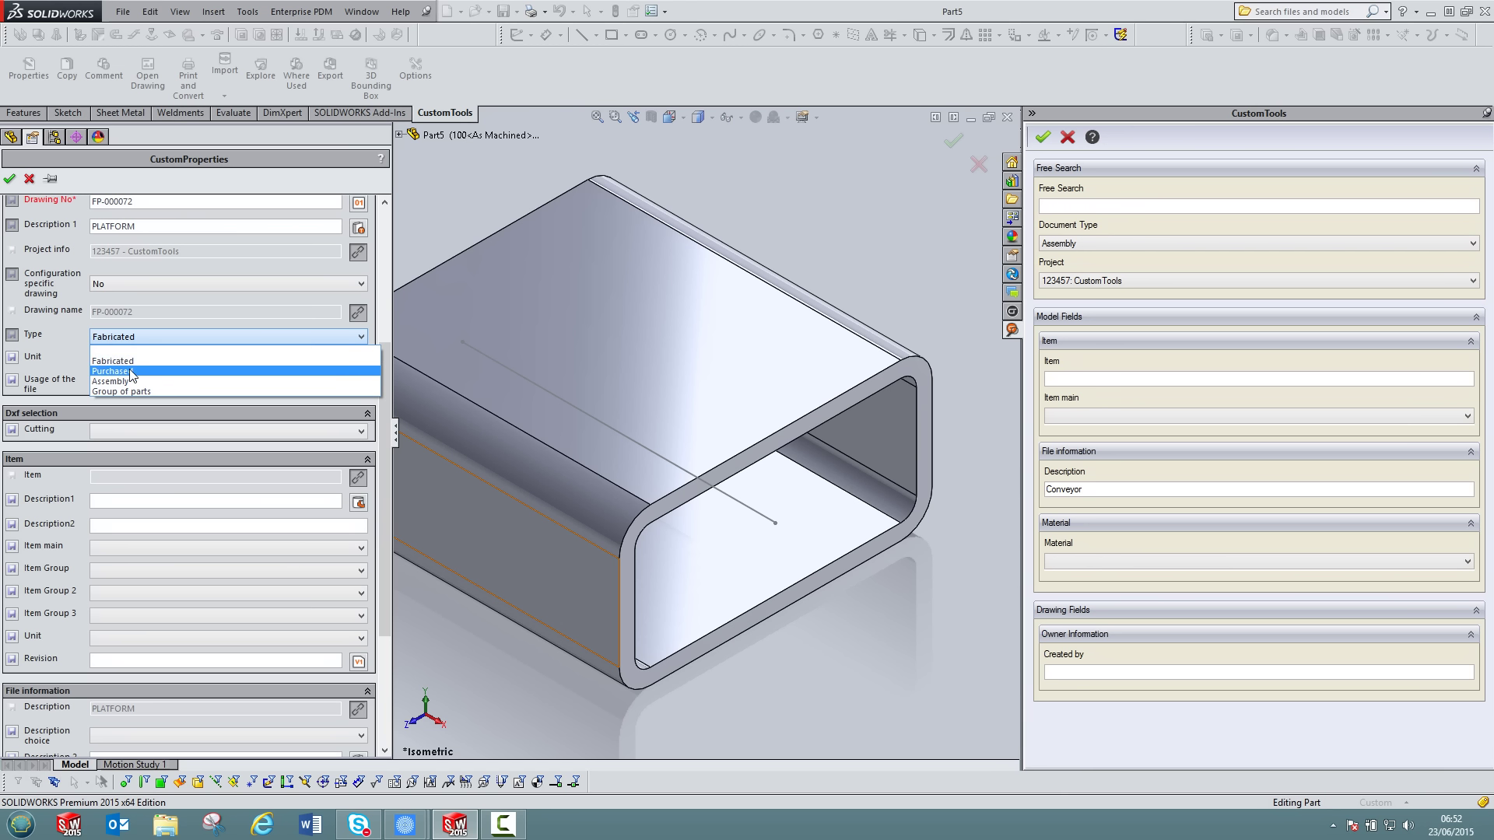
{"action": "left_click", "coordinate": [130, 371]}
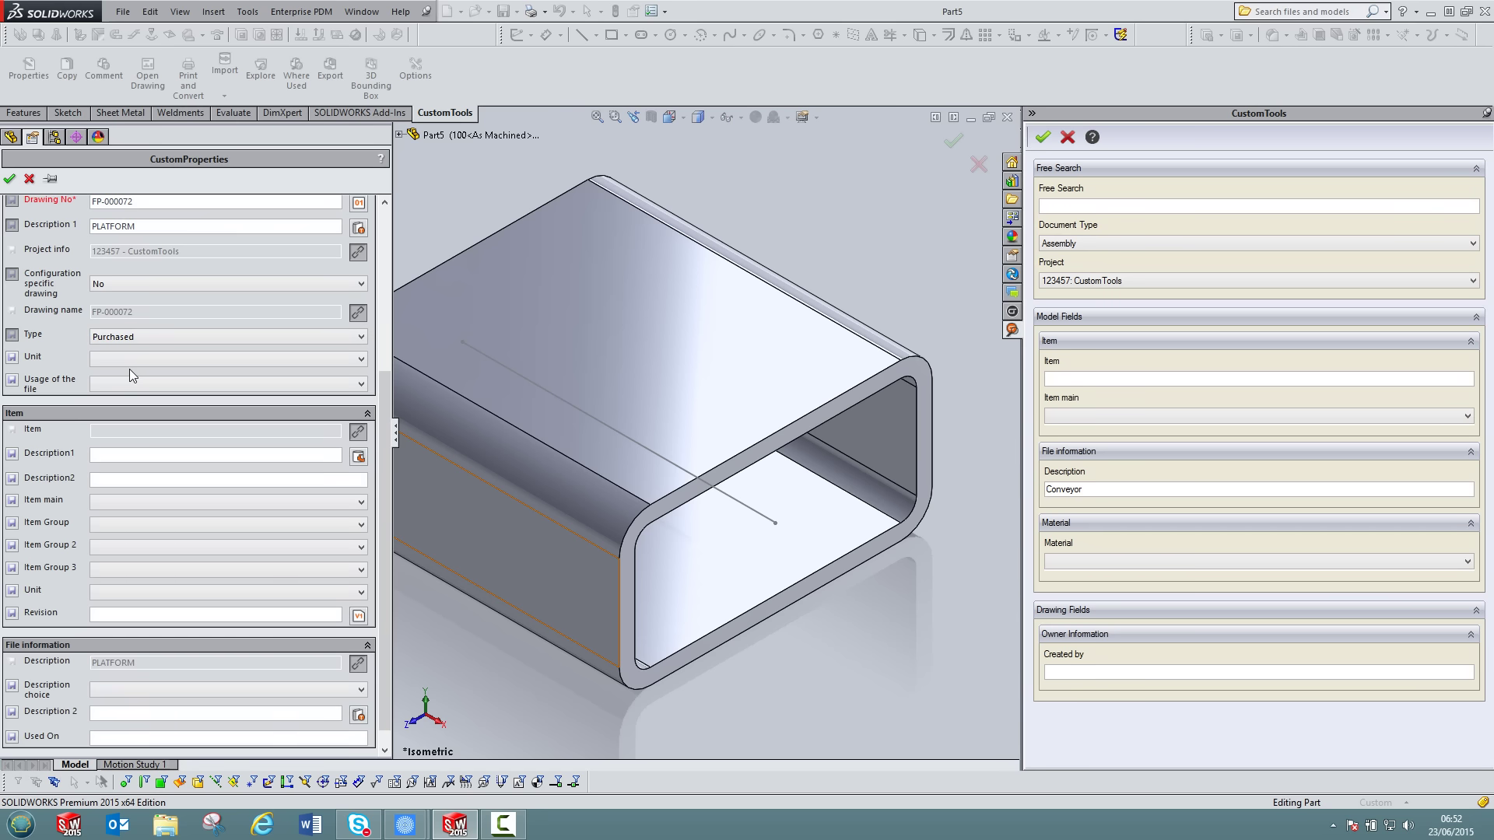
{"action": "left_click", "coordinate": [131, 340]}
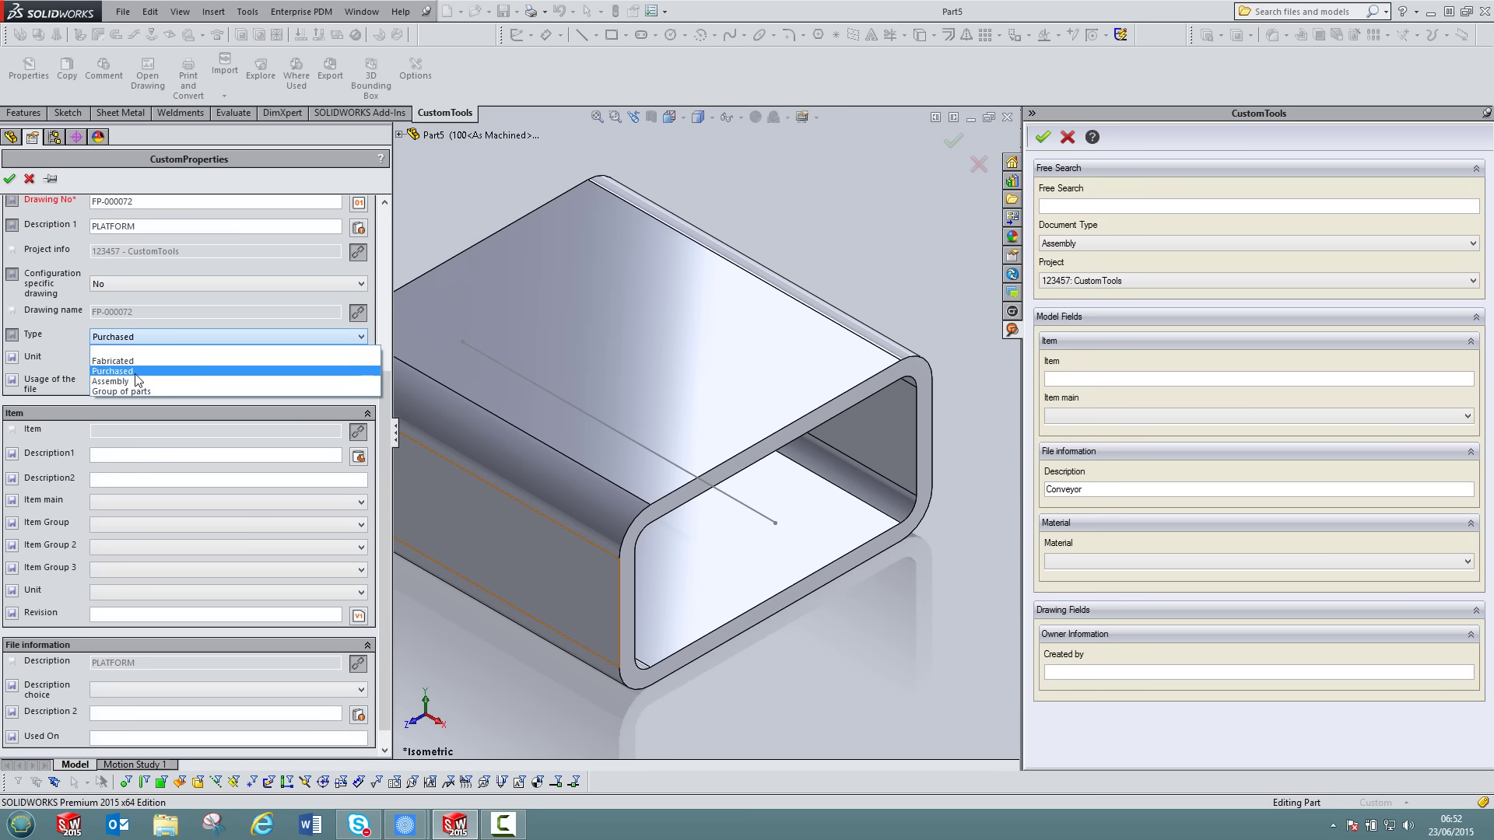
{"action": "left_click", "coordinate": [138, 361]}
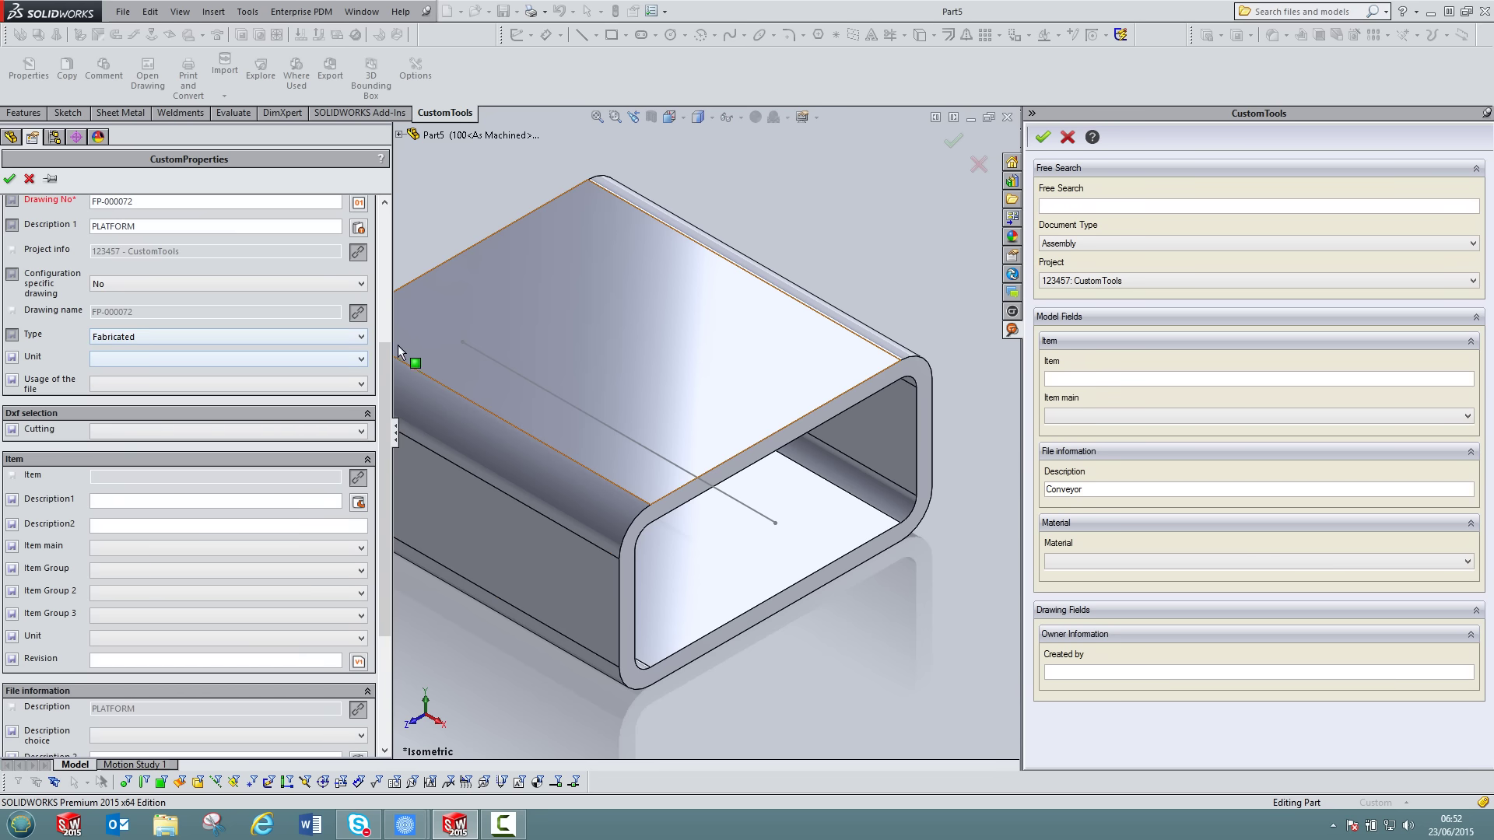
Step: Browse the Item main category tree, expanding ELECTRICAL and its COUPLING group, and close it without choosing anything
{"action": "left_click_drag", "start_coordinate": [383, 358], "coordinate": [378, 445]}
{"action": "left_click", "coordinate": [180, 379]}
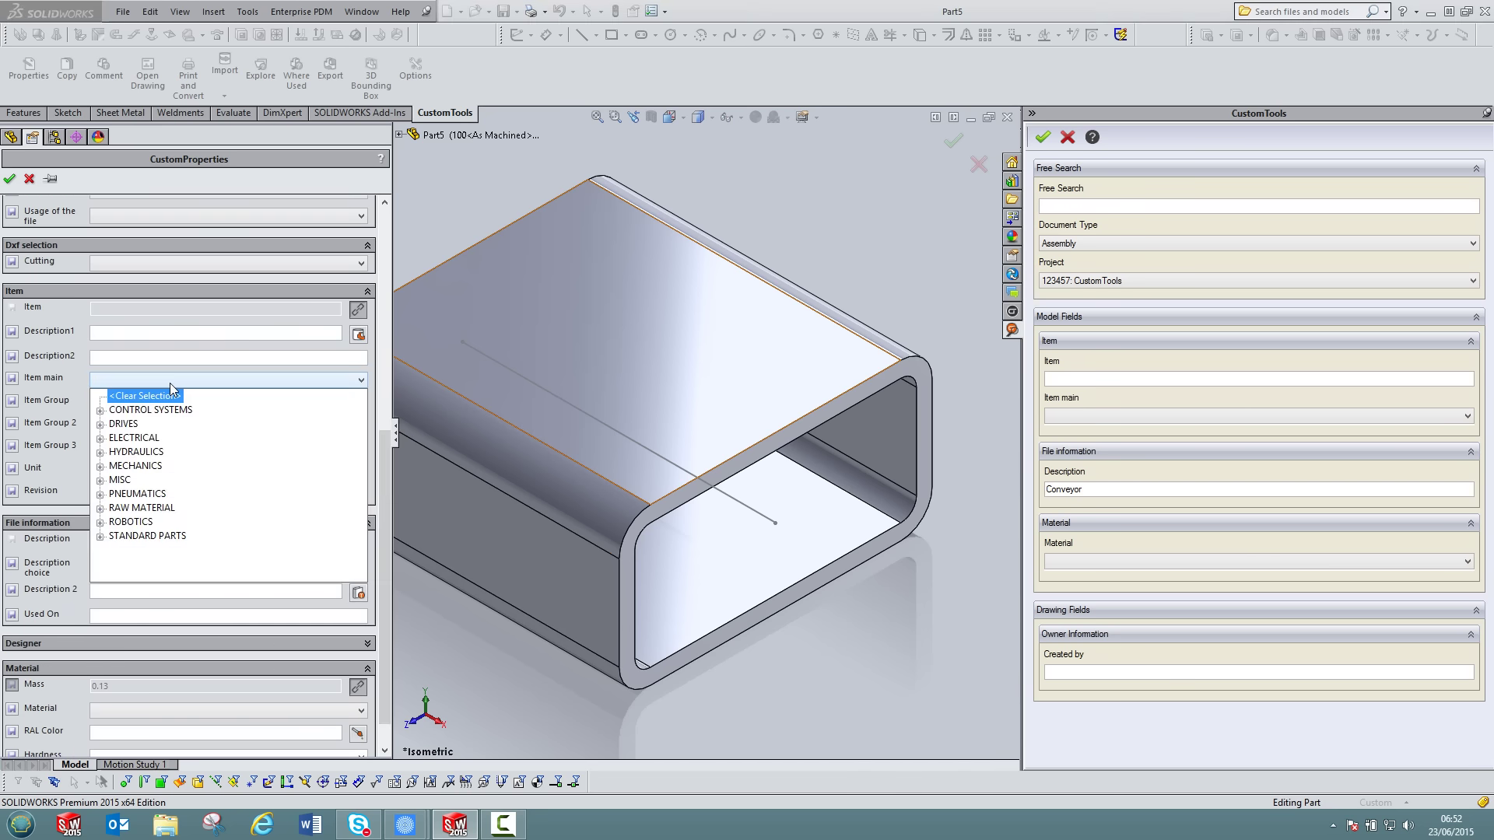
{"action": "left_click", "coordinate": [101, 450]}
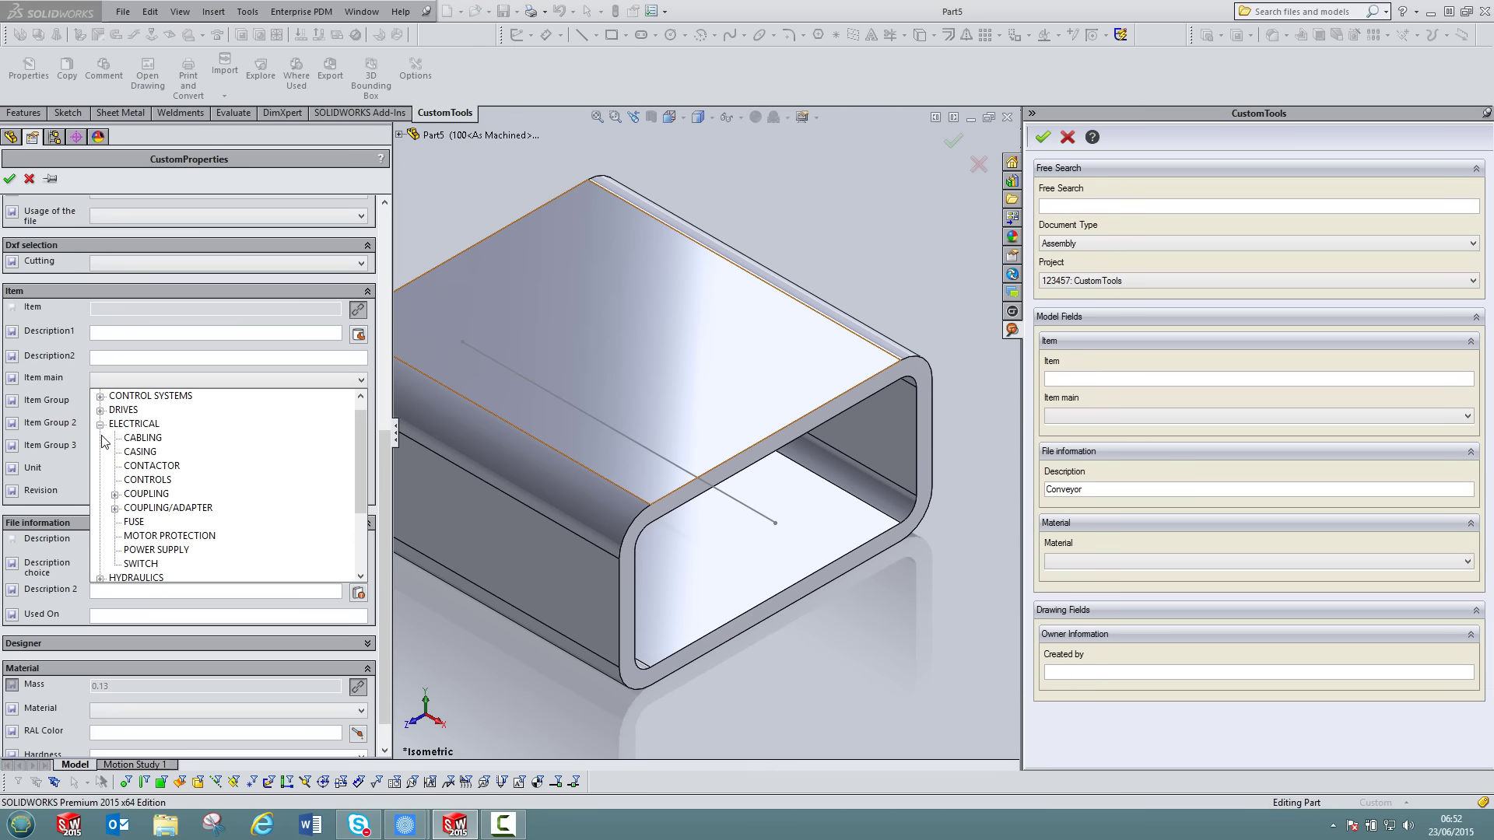
{"action": "left_click", "coordinate": [115, 494]}
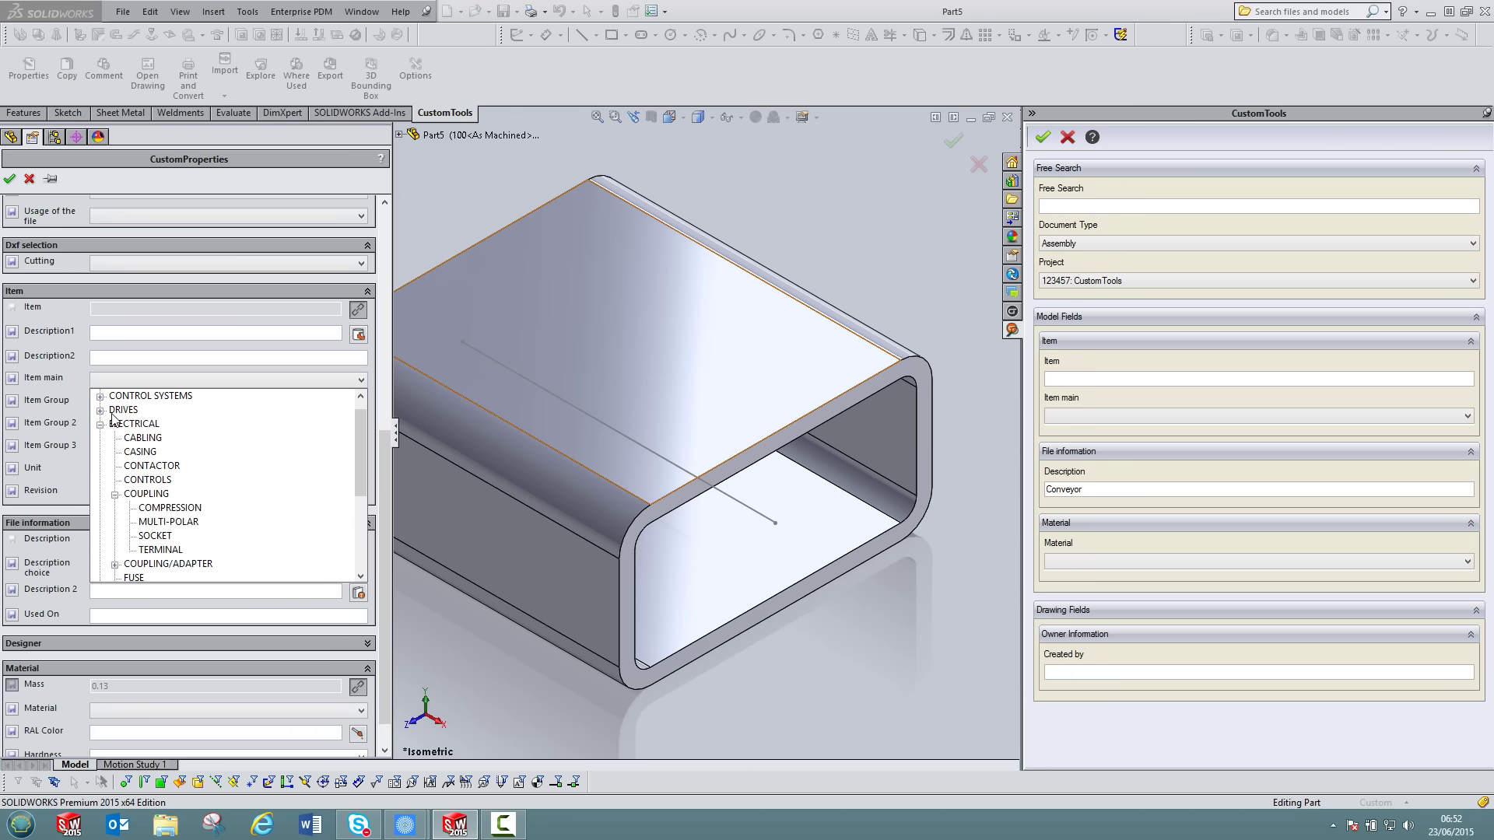
{"action": "left_click", "coordinate": [182, 382]}
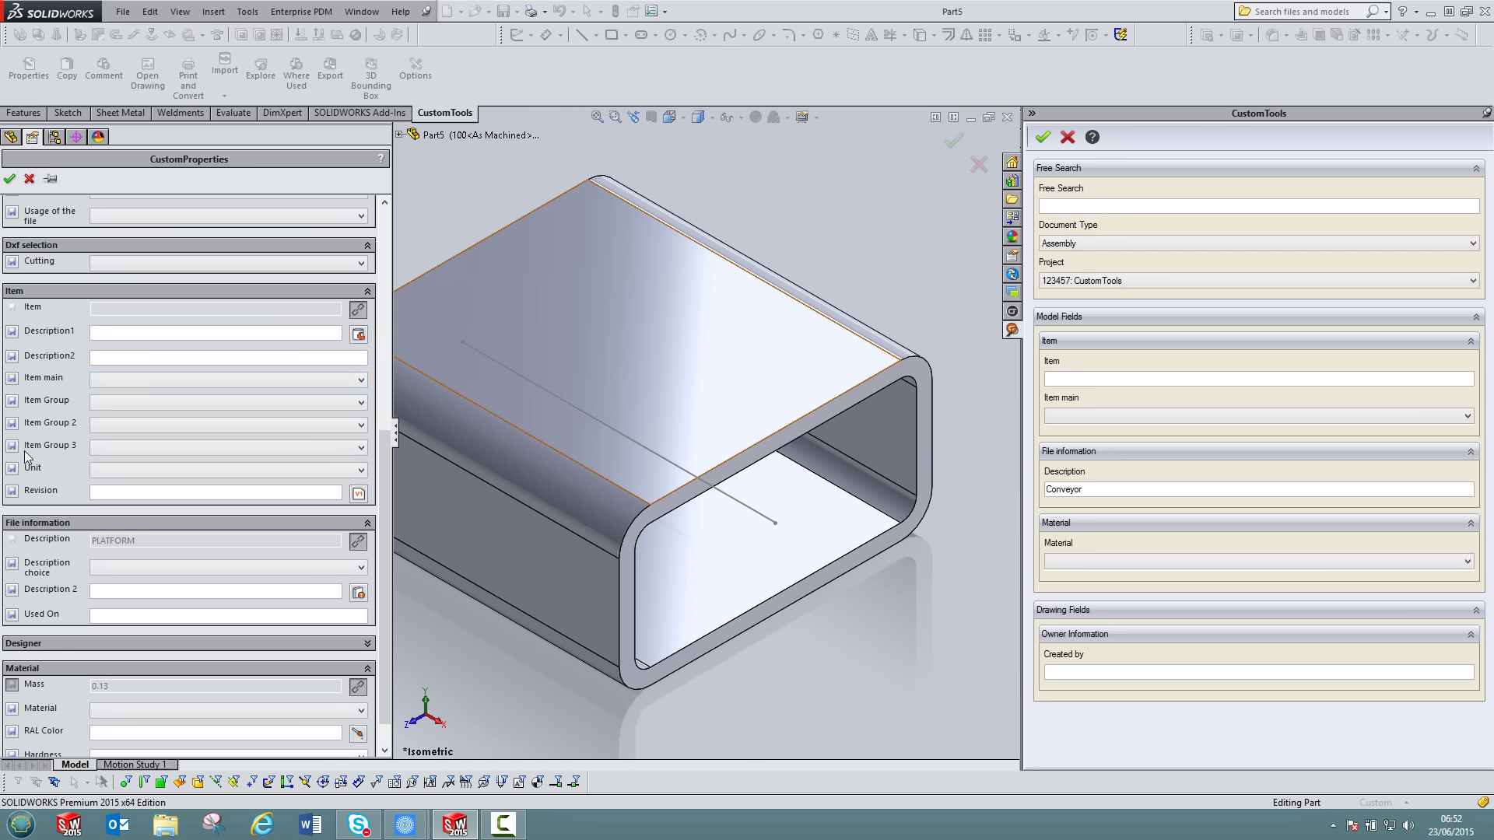
Step: Set Item Group to MECHANICS, Item Group 2 to FASTENERS and Item Group 3 to SCREW
{"action": "left_click", "coordinate": [126, 403]}
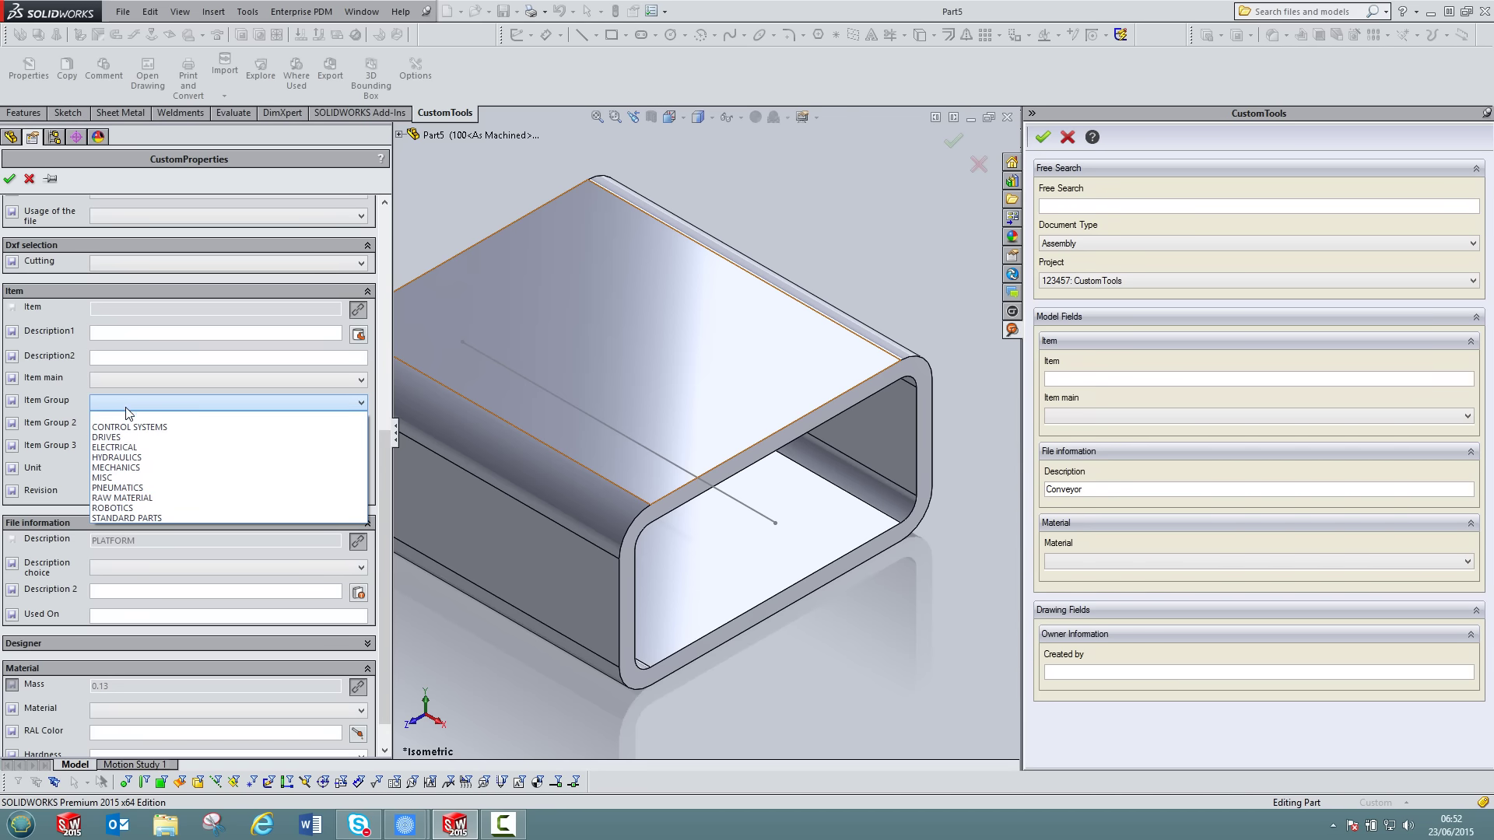
{"action": "left_click", "coordinate": [120, 467]}
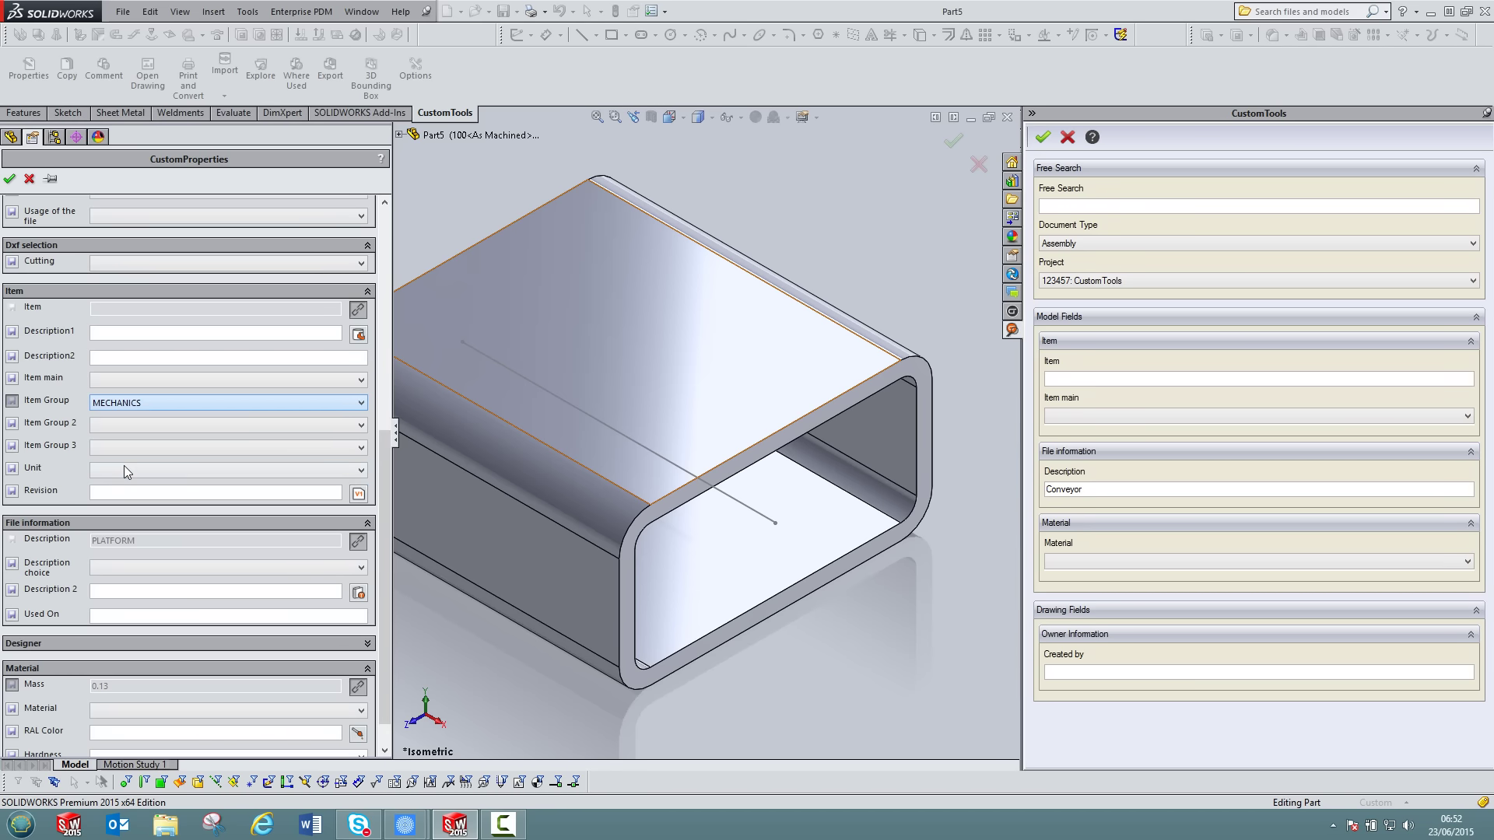
{"action": "left_click", "coordinate": [117, 427]}
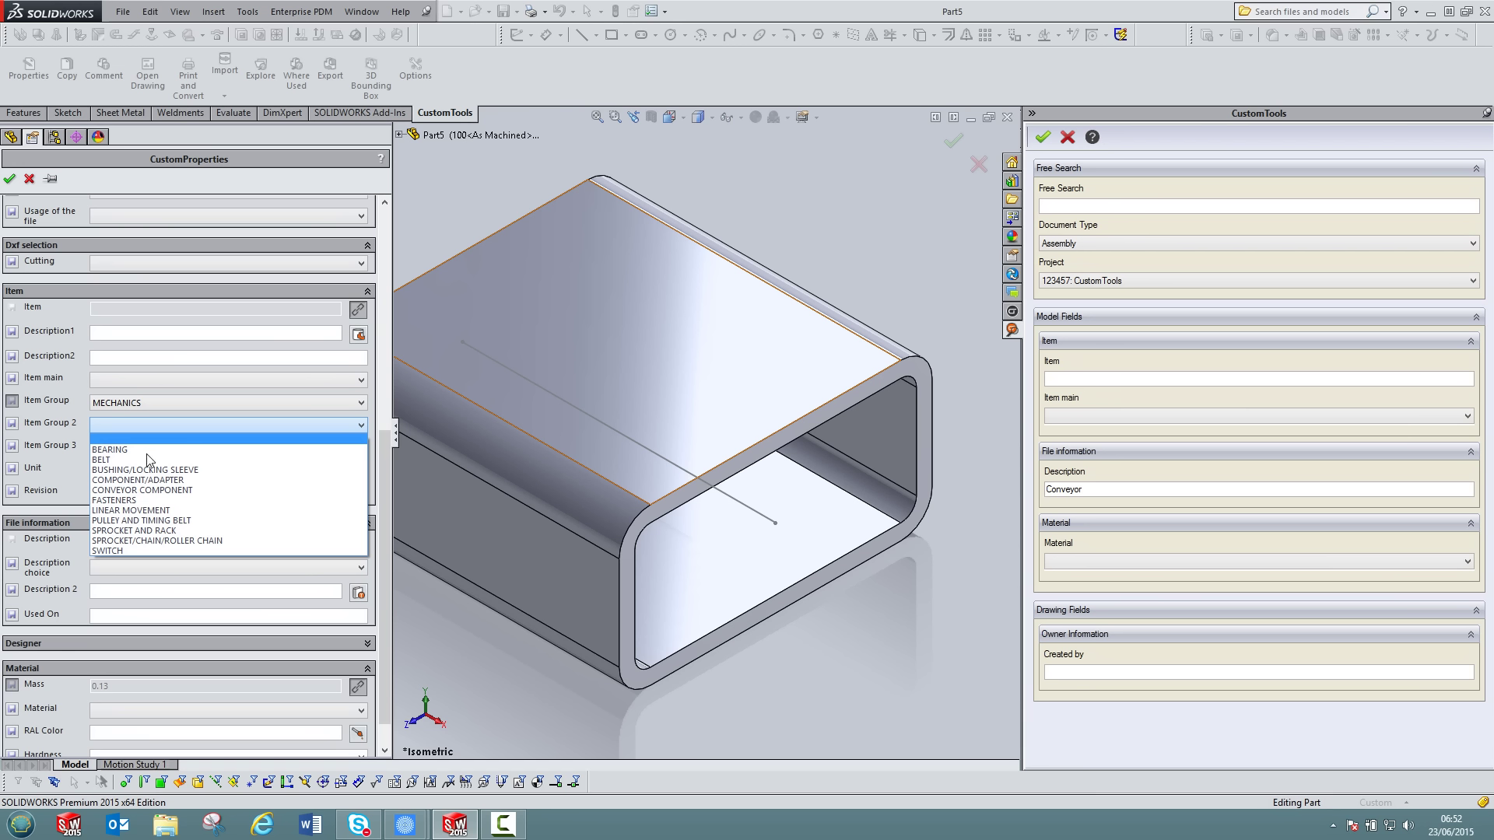
{"action": "left_click", "coordinate": [116, 500]}
{"action": "left_click", "coordinate": [128, 447]}
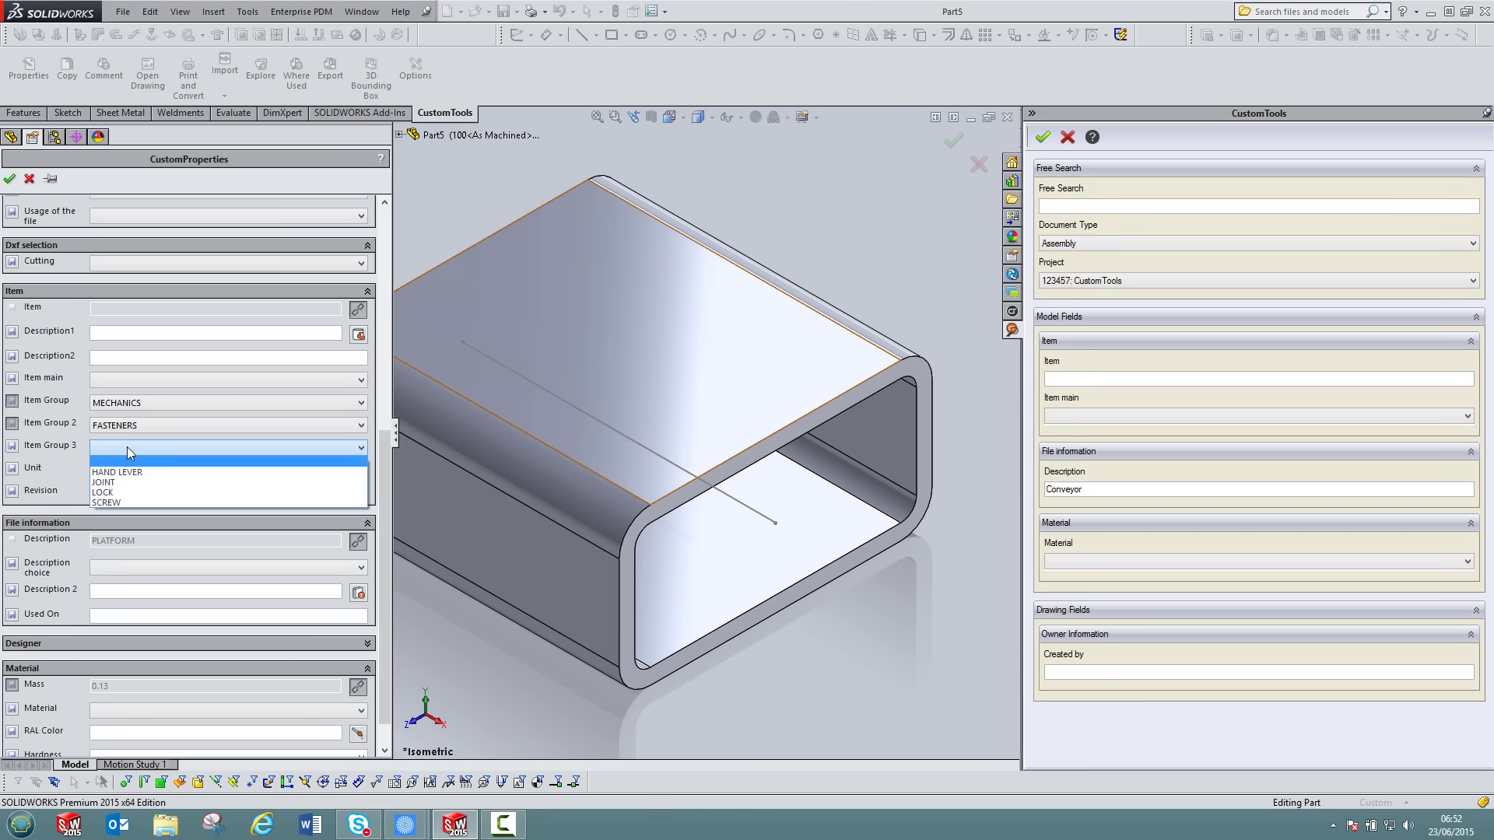
{"action": "left_click", "coordinate": [108, 503]}
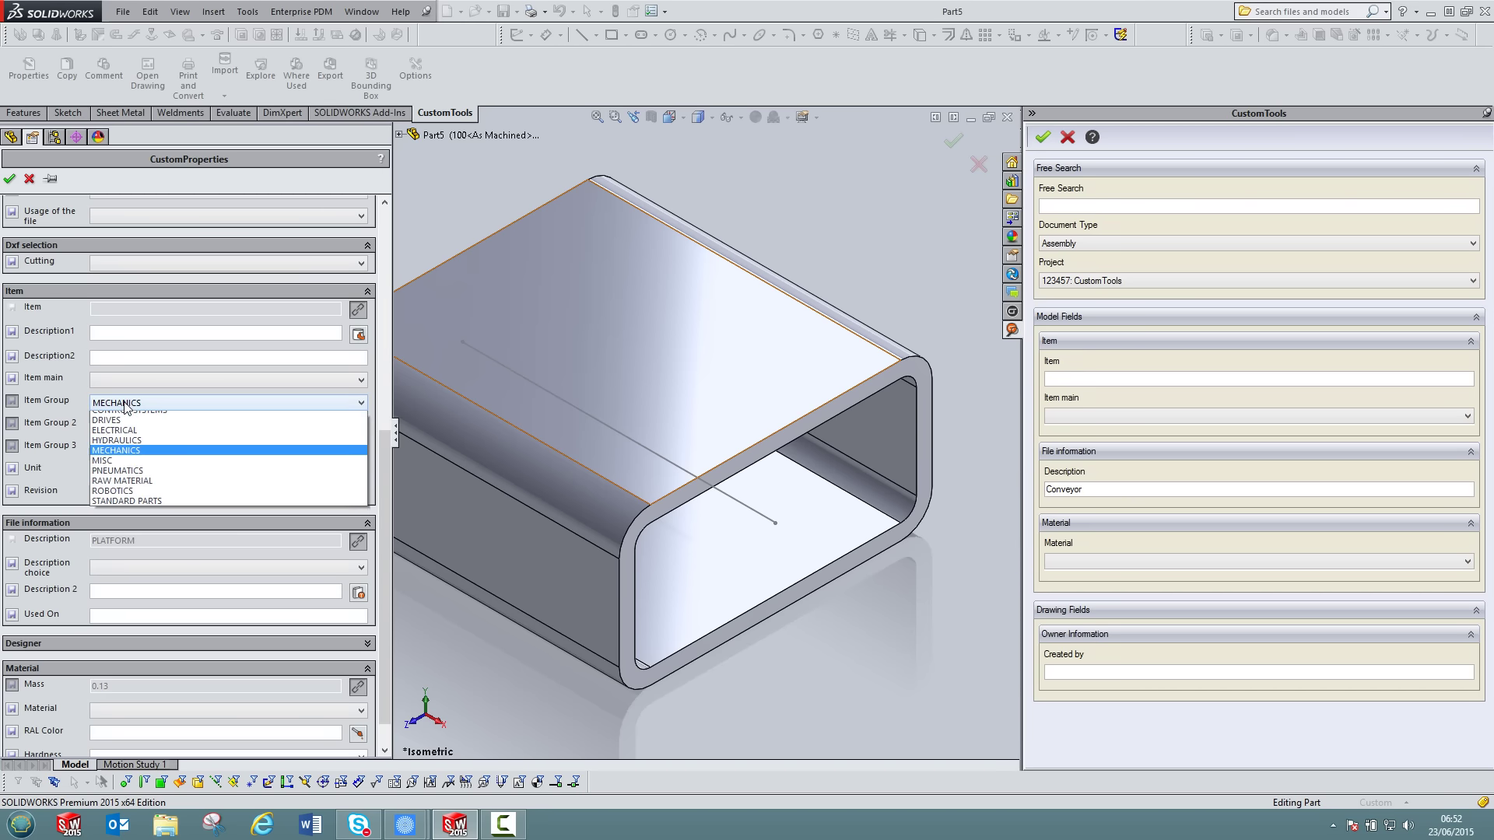
Step: Change Item Group to STANDARD PARTS and set Item Group 2 to CONVEYOR
{"action": "left_click", "coordinate": [127, 403]}
{"action": "left_click", "coordinate": [120, 518]}
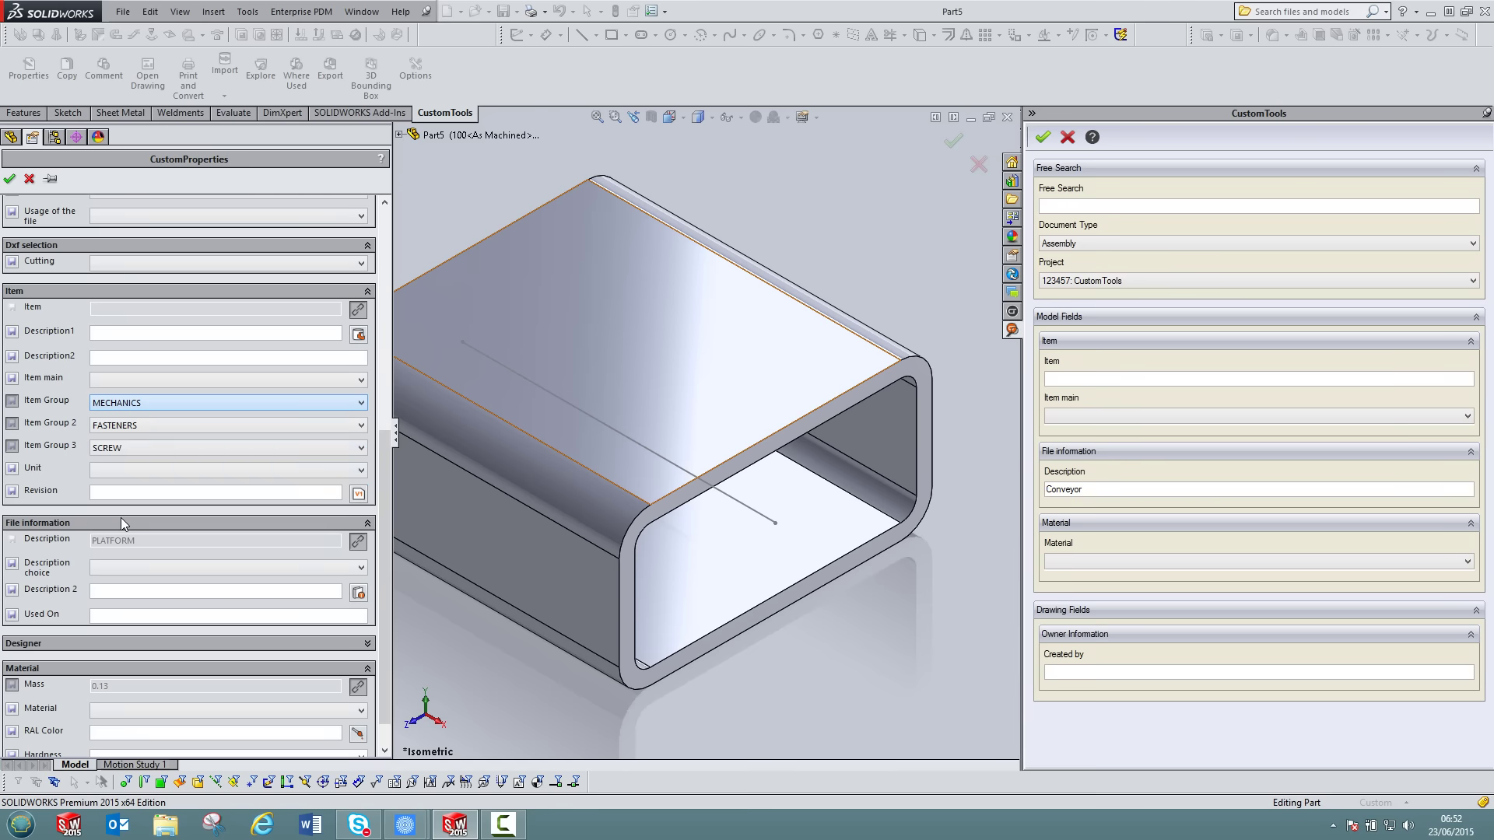
{"action": "left_click", "coordinate": [118, 424]}
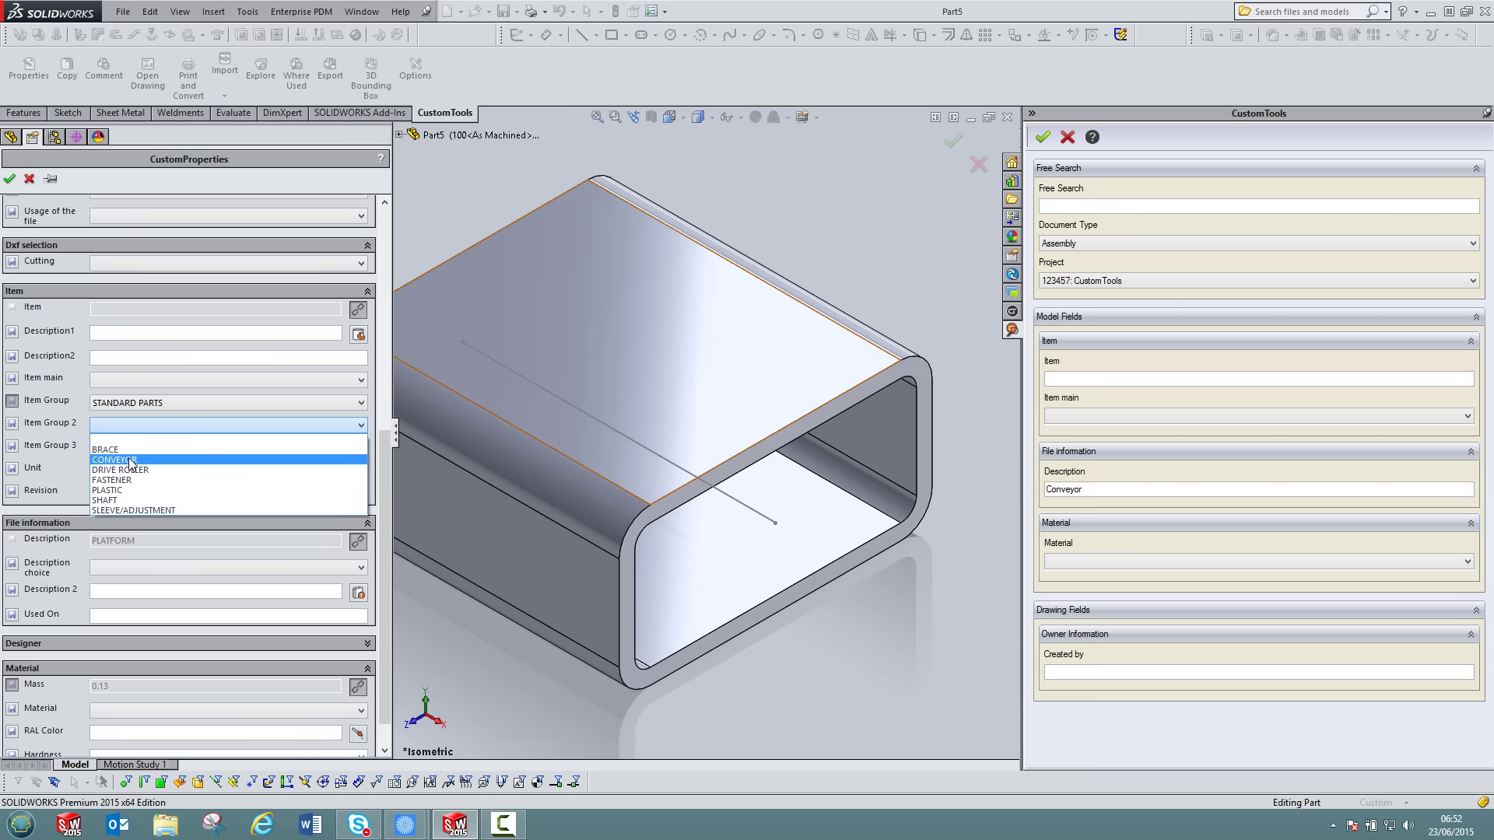
{"action": "left_click", "coordinate": [130, 460]}
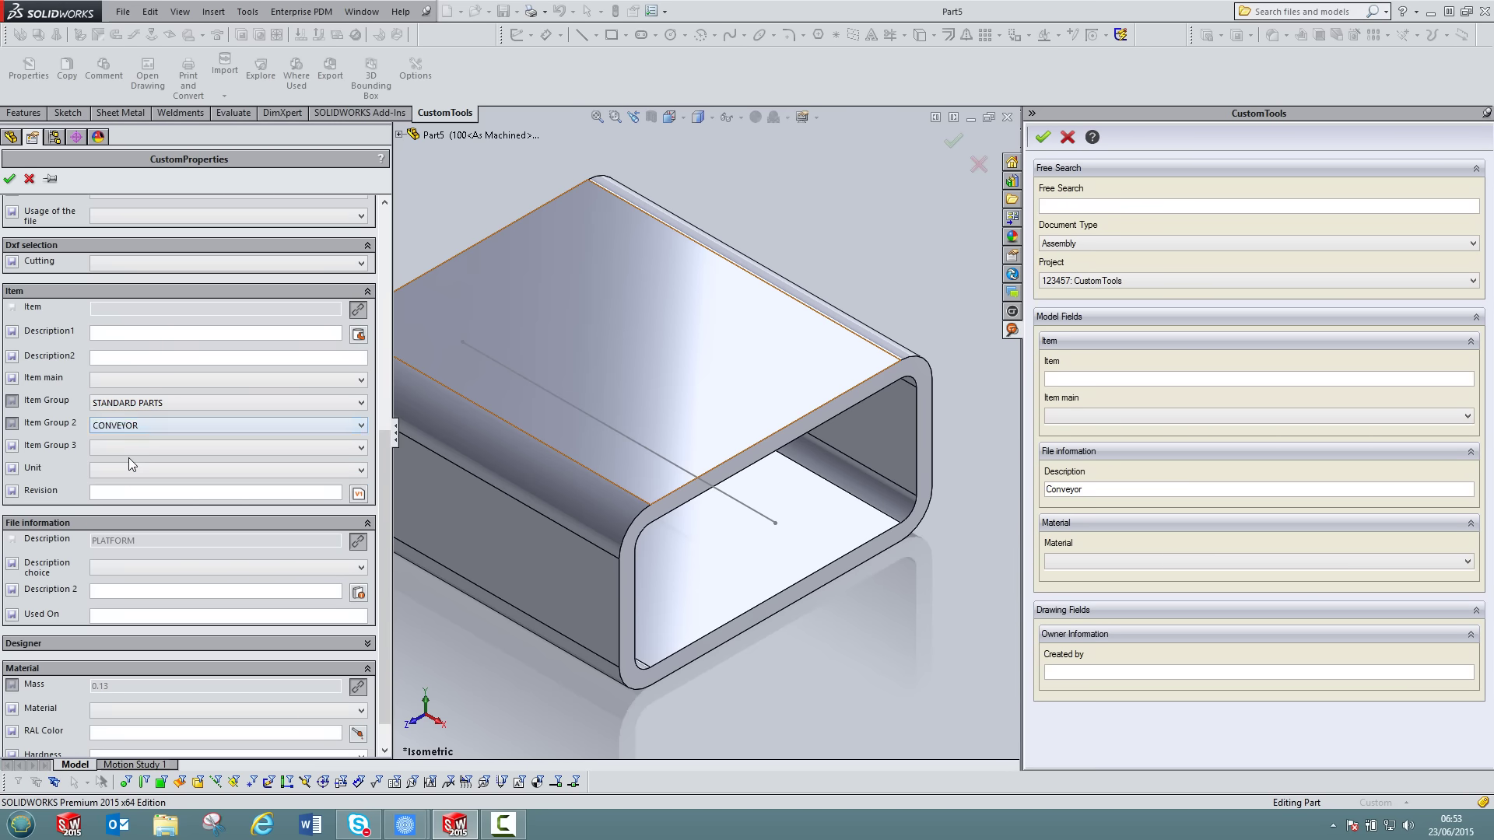
Step: Set Item Group 3 to FASTENER, and open the part's revision list and cancel it without adding a revision
{"action": "left_click", "coordinate": [127, 446]}
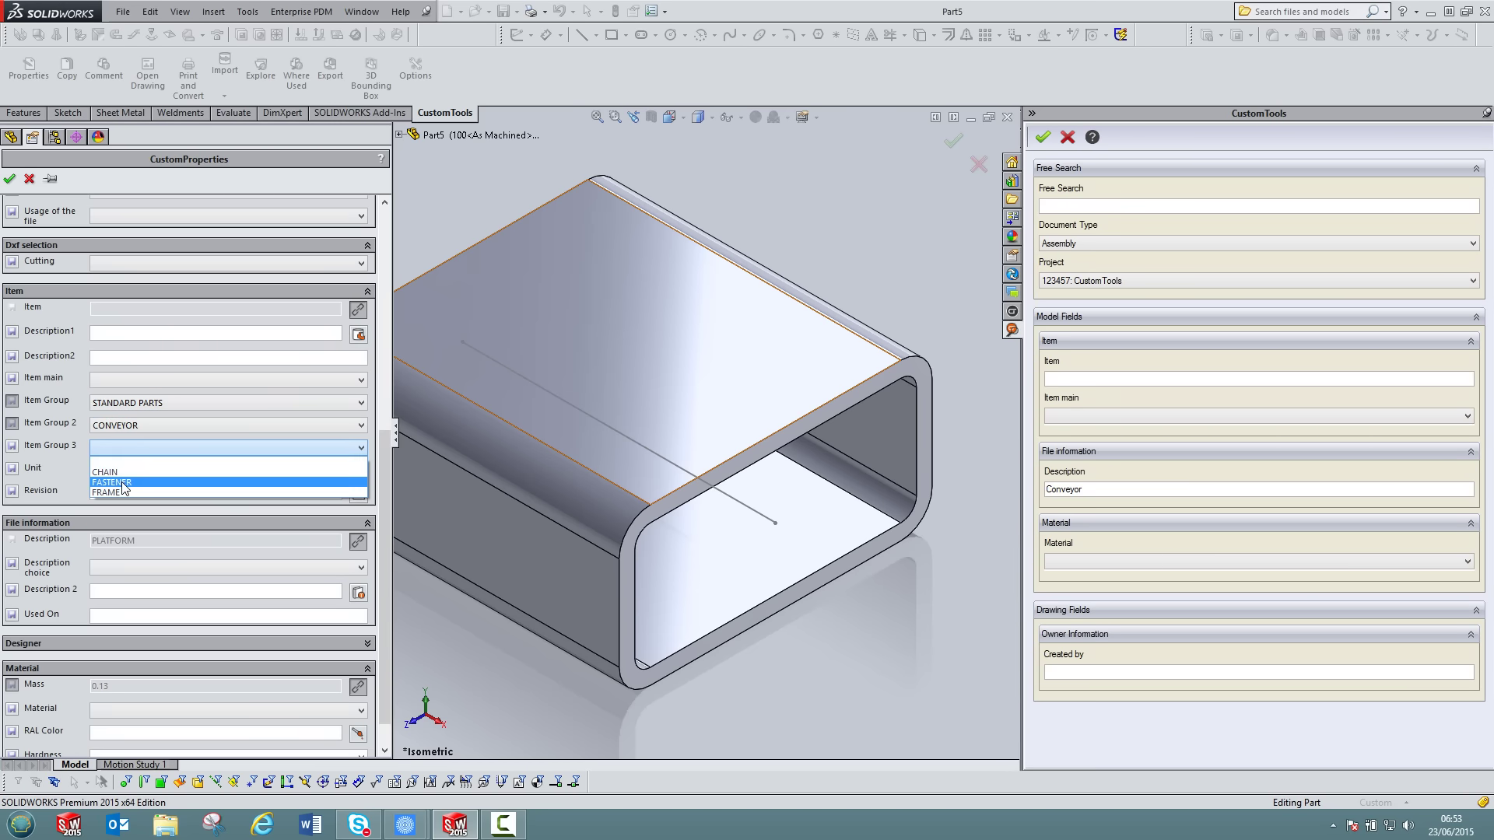
{"action": "left_click", "coordinate": [122, 483]}
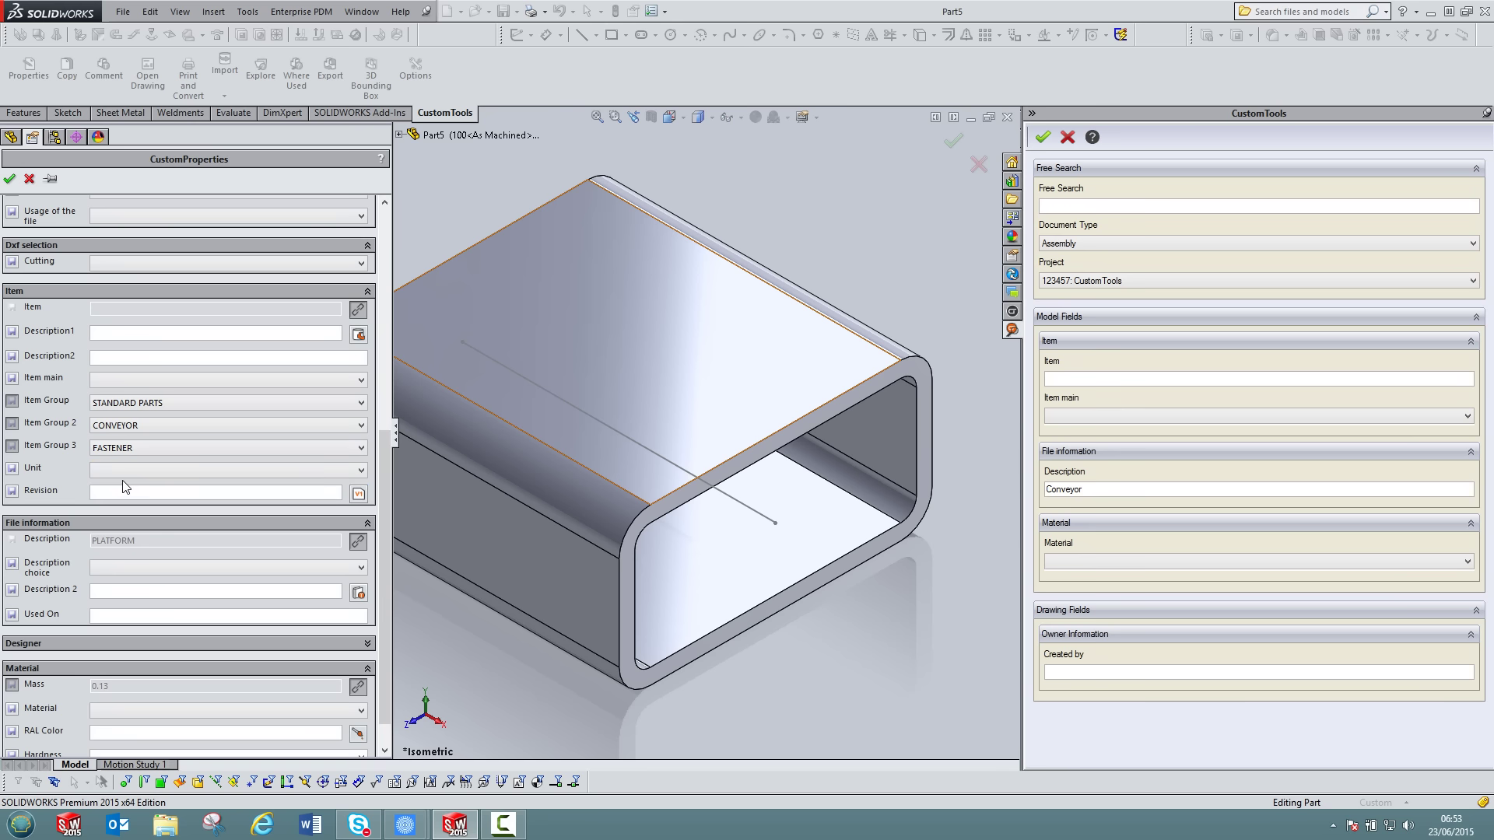
{"action": "left_click", "coordinate": [358, 494]}
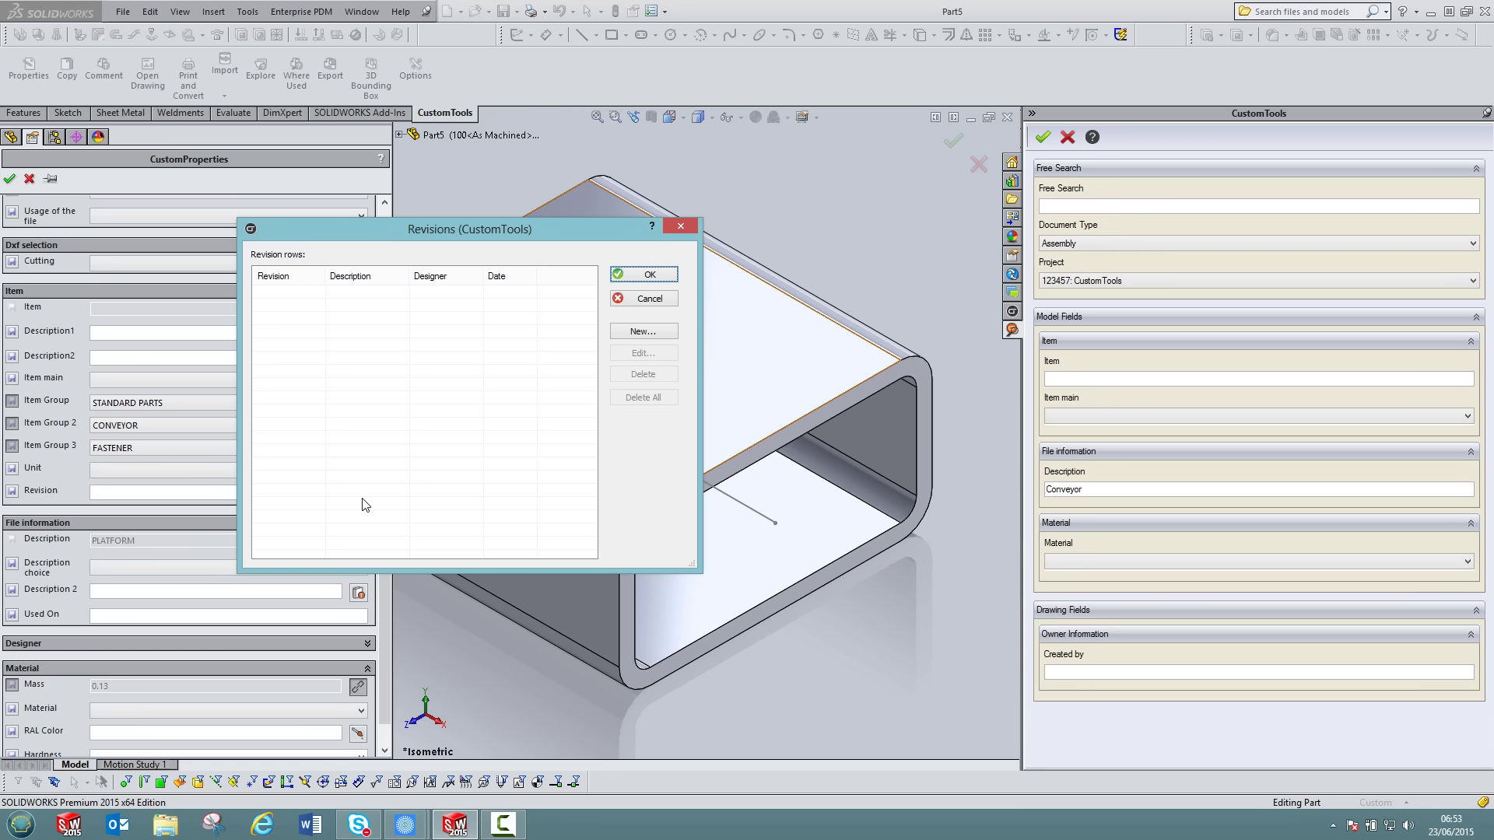
{"action": "left_click", "coordinate": [650, 302]}
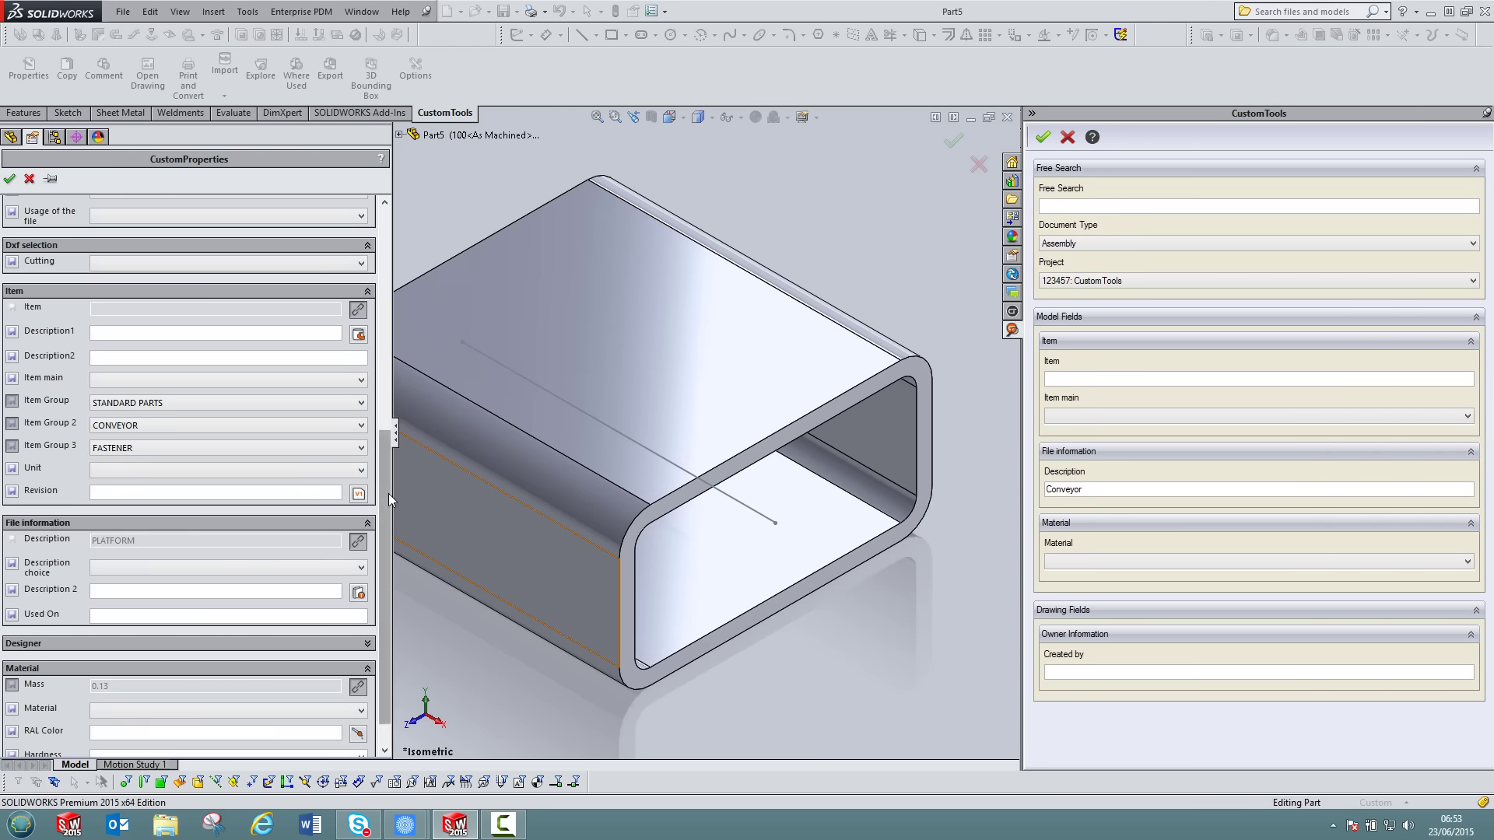
Step: Set the Description choice under File information to Dimensions
{"action": "scroll", "coordinate": [380, 547], "scroll_direction": "down", "scroll_amount": 2}
{"action": "left_click", "coordinate": [292, 529]}
{"action": "left_click", "coordinate": [149, 557]}
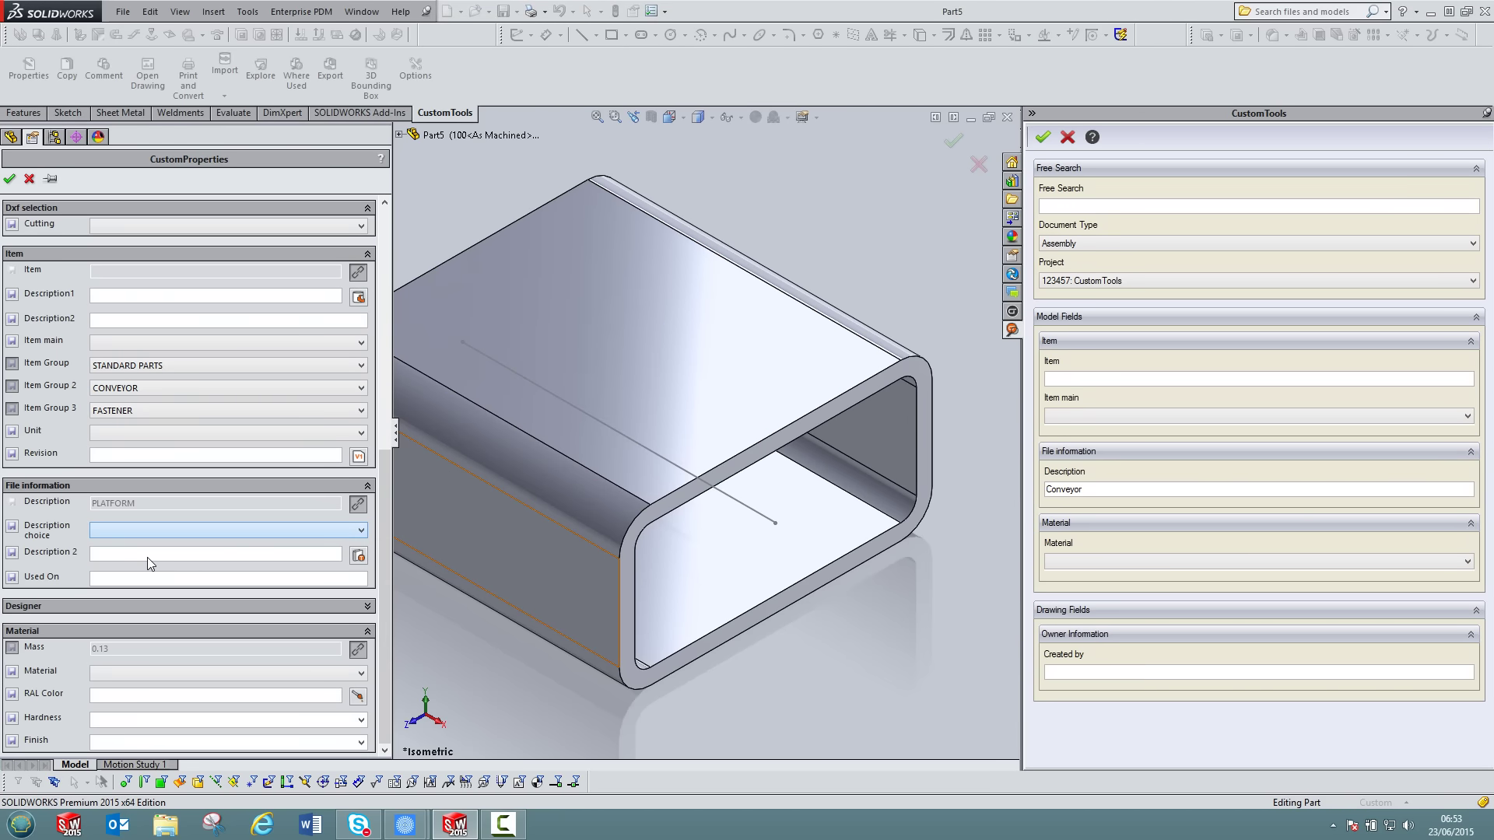
Step: Fill in Width 100, Length 100 and Thickness 5 by picking the matching dimensions on the model
{"action": "left_click", "coordinate": [134, 649]}
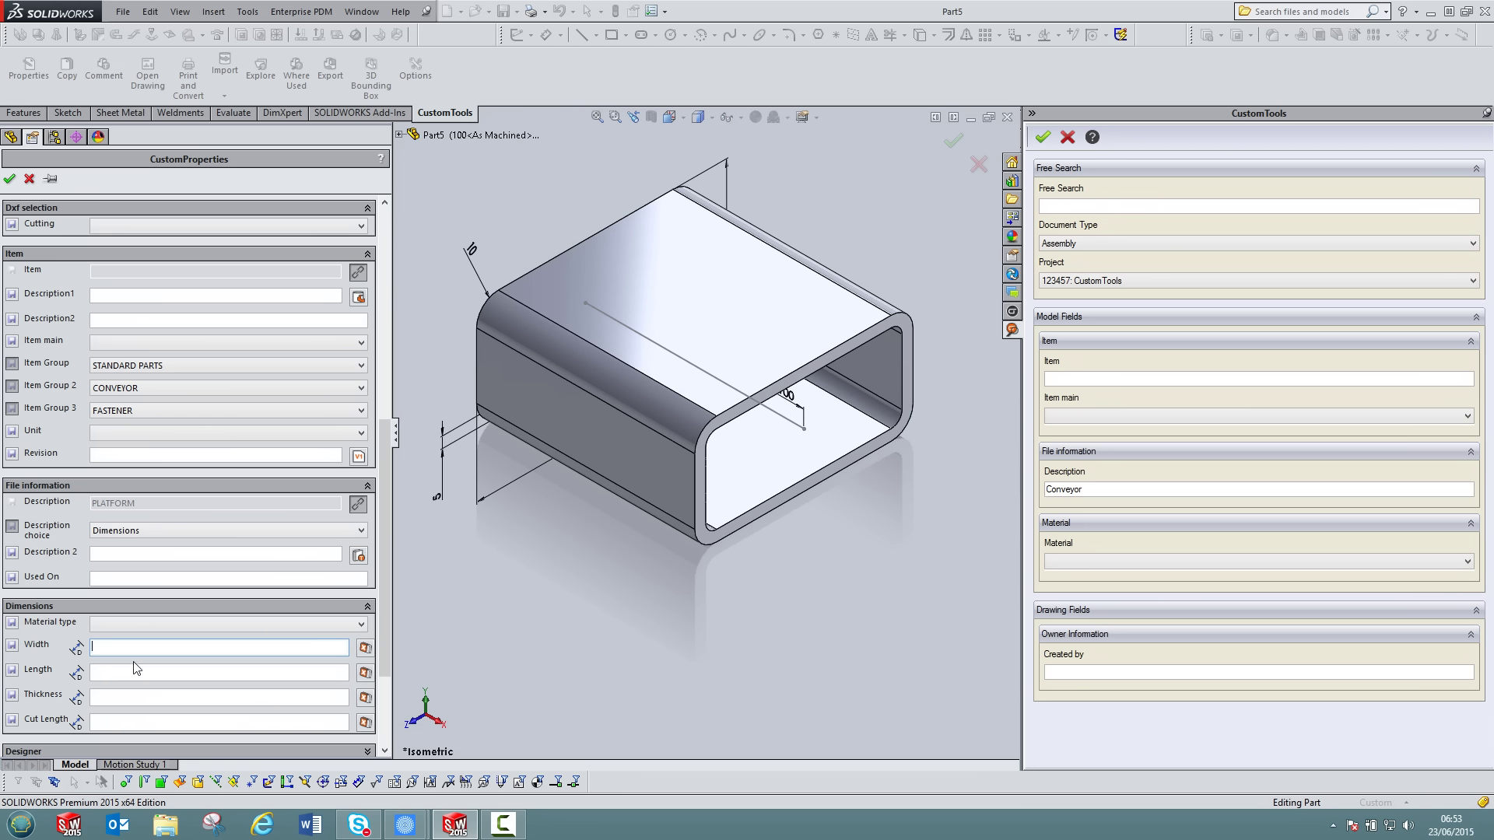
{"action": "left_click", "coordinate": [524, 480]}
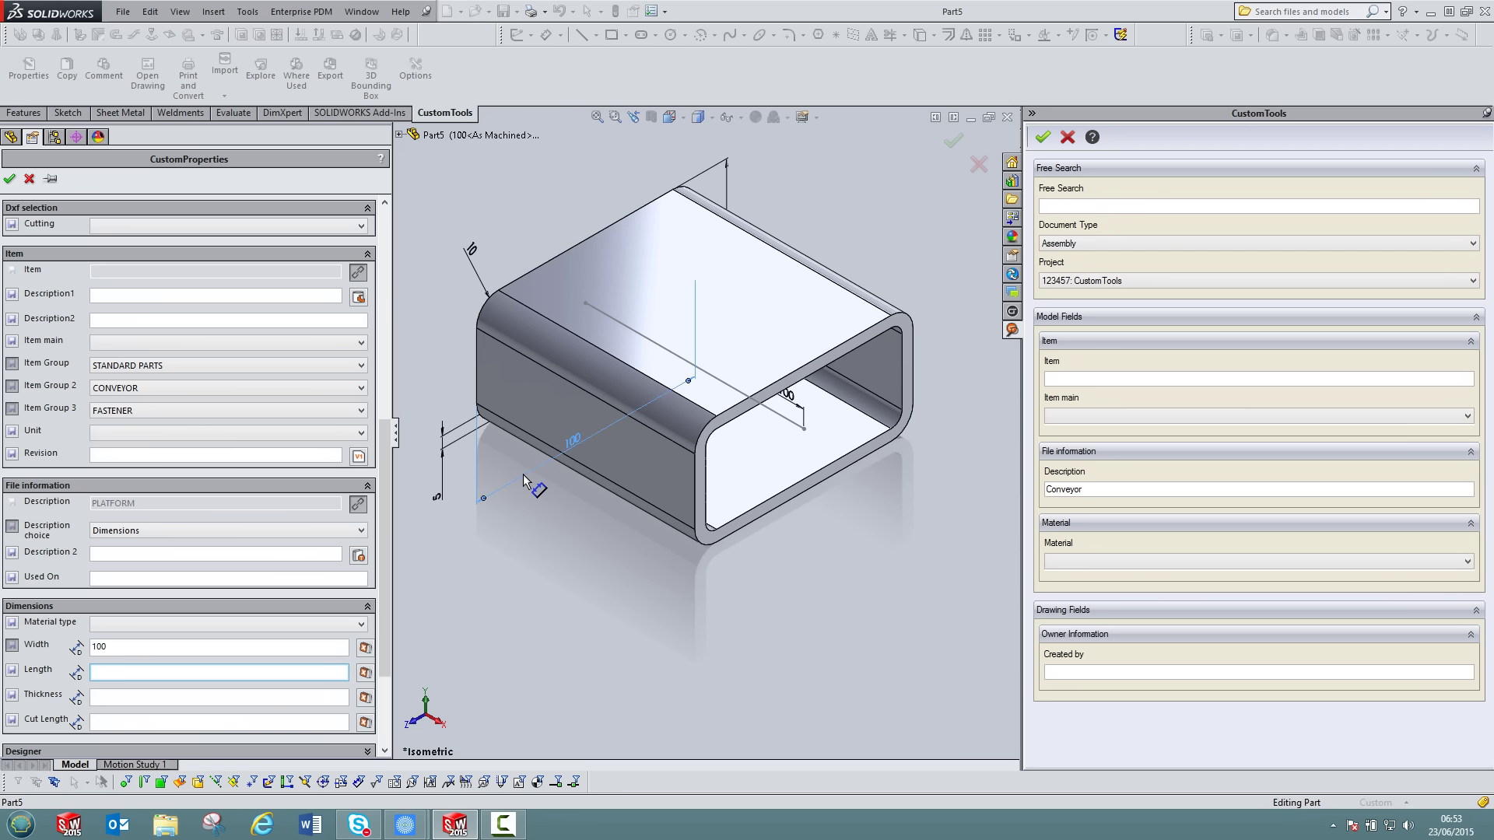
{"action": "left_click", "coordinate": [787, 395]}
{"action": "left_click", "coordinate": [440, 497]}
Step: Set the Material type under Dimensions to Hollow Bar and change it to Round Bar
{"action": "left_click_drag", "start_coordinate": [382, 509], "coordinate": [380, 579]}
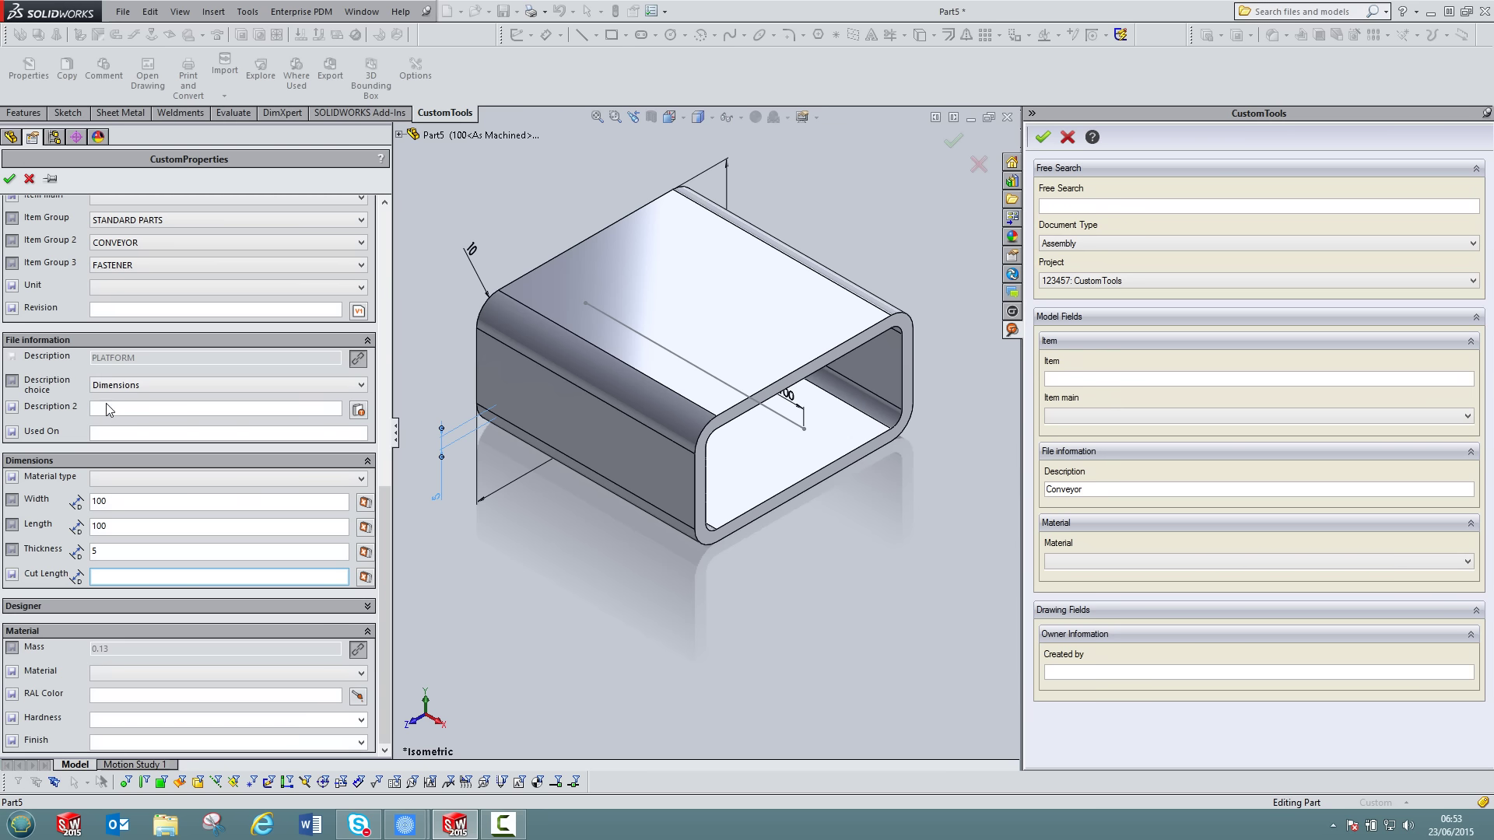
{"action": "left_click", "coordinate": [141, 479]}
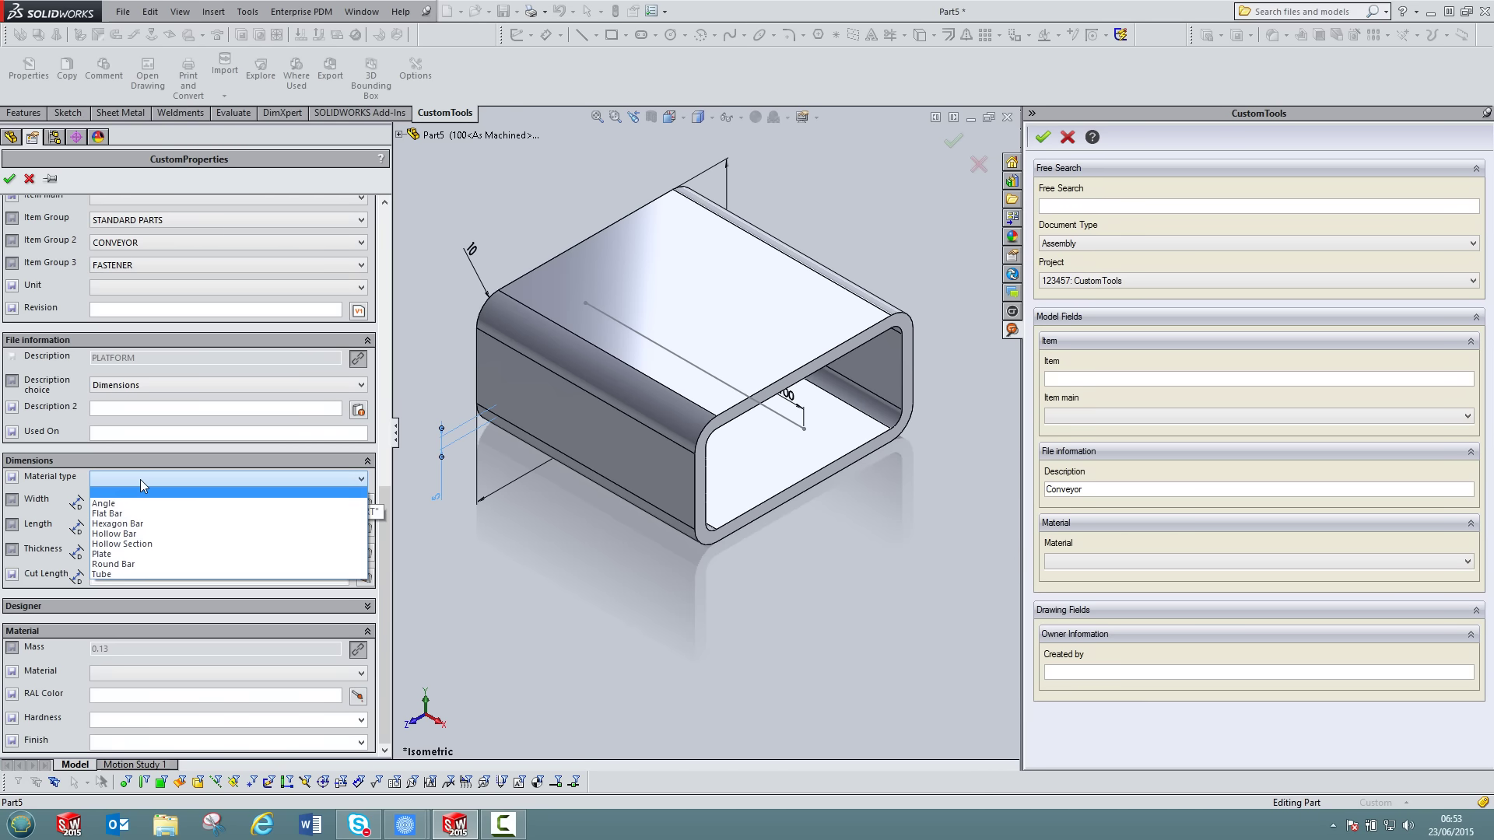
{"action": "left_click", "coordinate": [150, 534]}
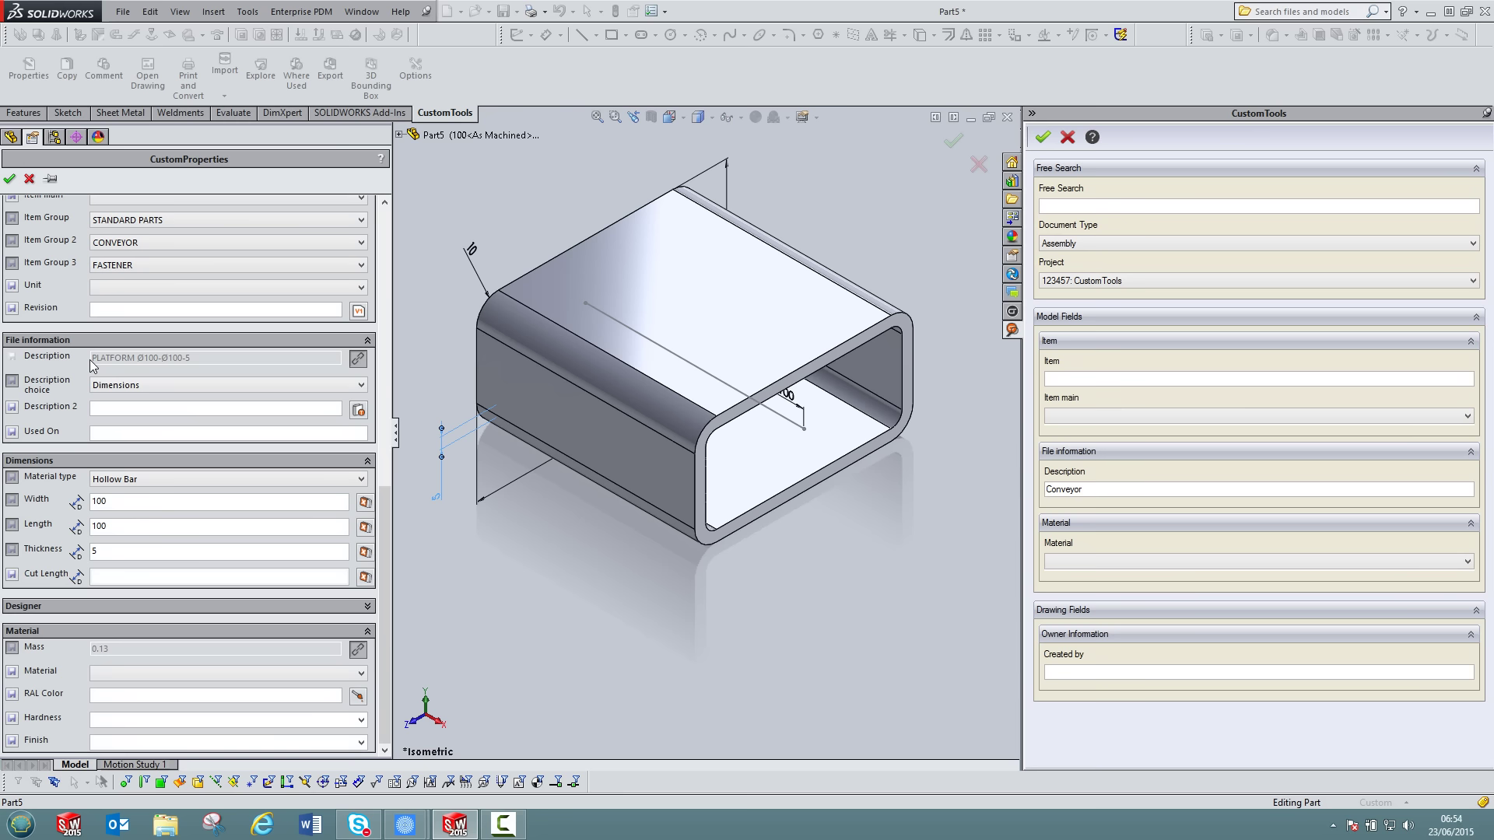
{"action": "left_click", "coordinate": [133, 481]}
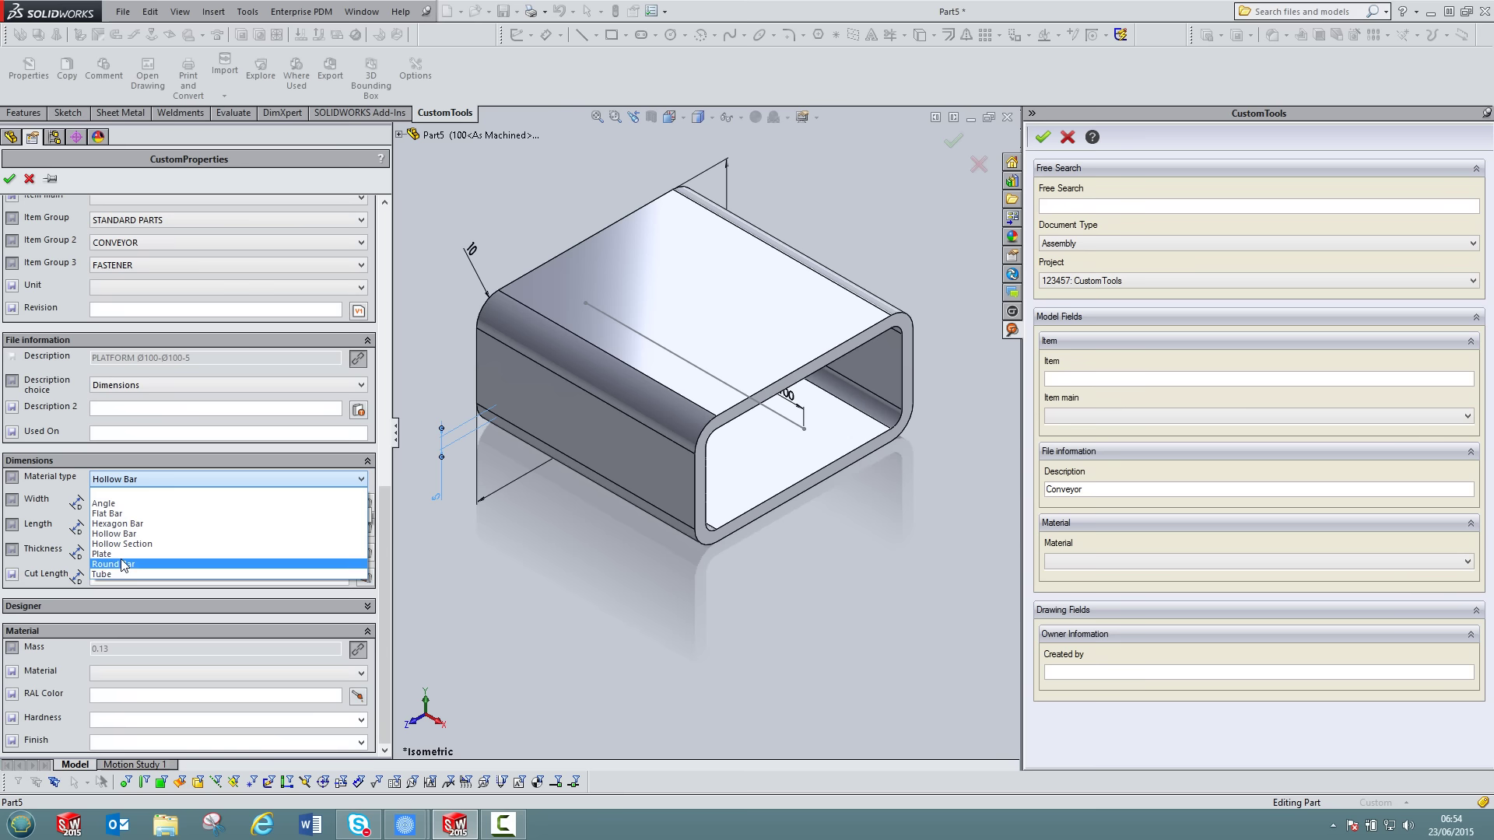
{"action": "left_click", "coordinate": [122, 564]}
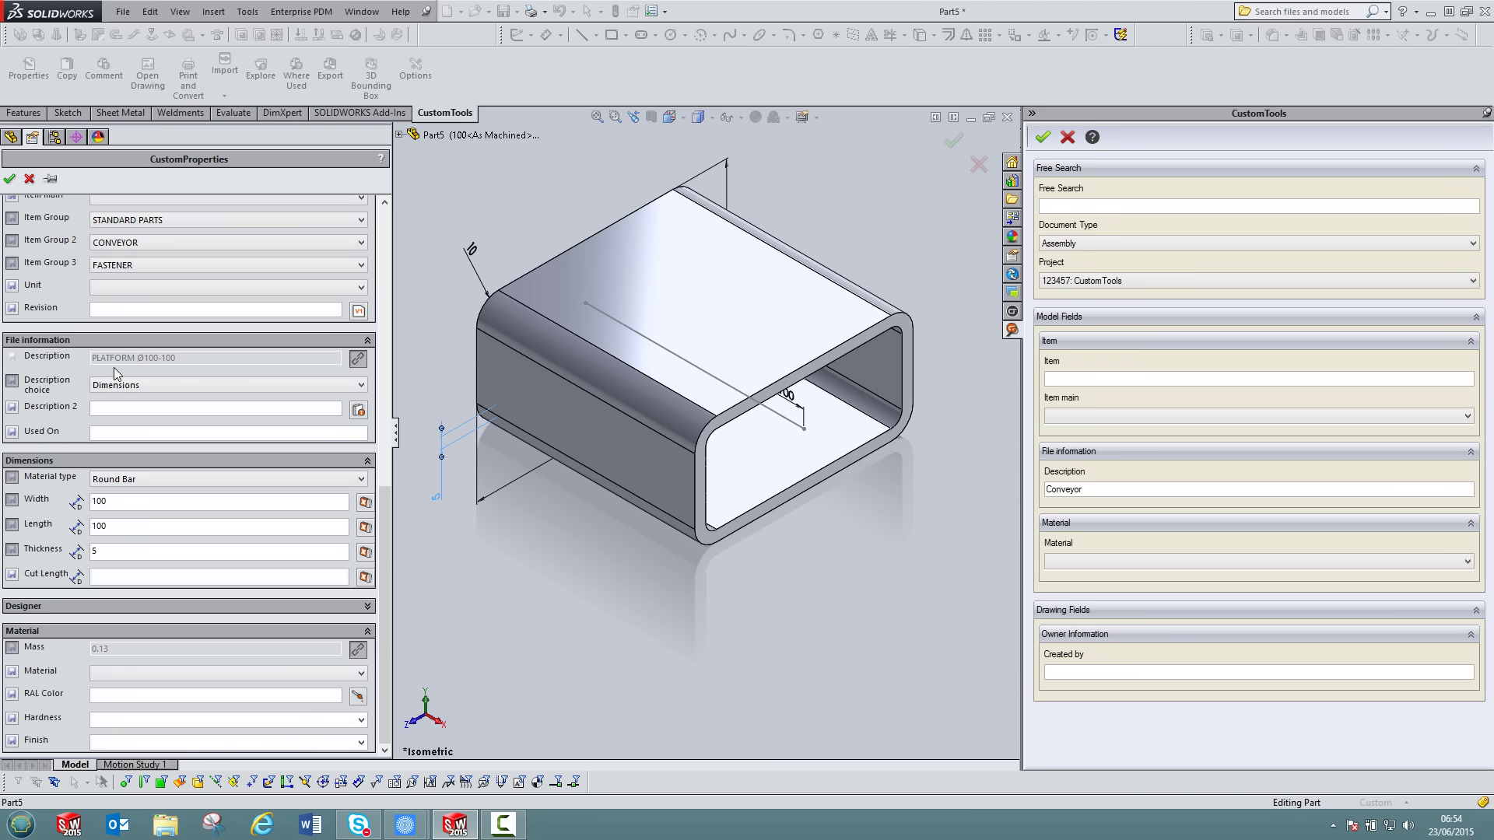
Step: Assign 1060 Alloy as the part's material and apply the custom properties
{"action": "left_click", "coordinate": [268, 673]}
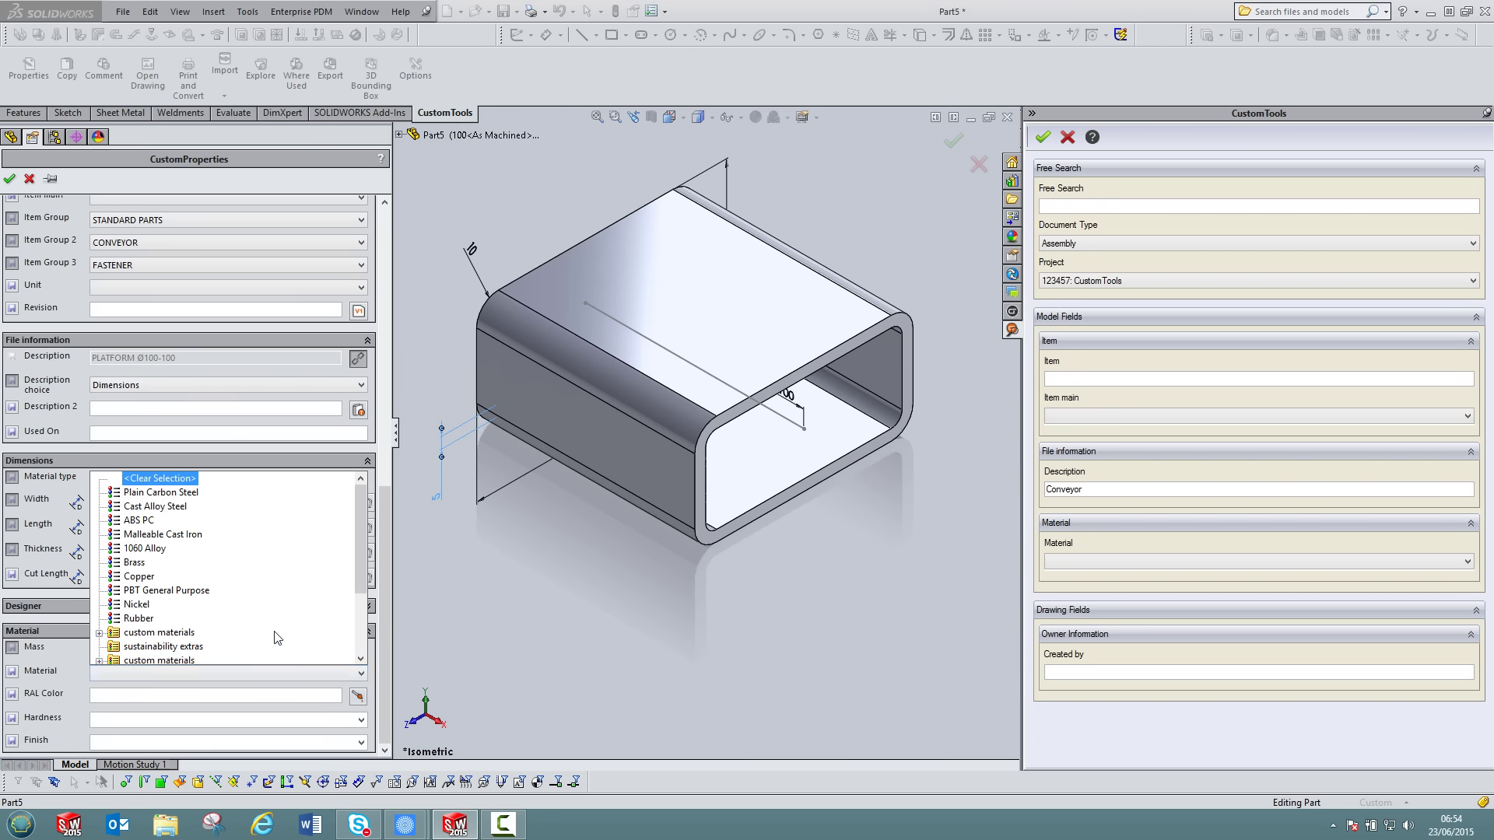
{"action": "left_click", "coordinate": [146, 549]}
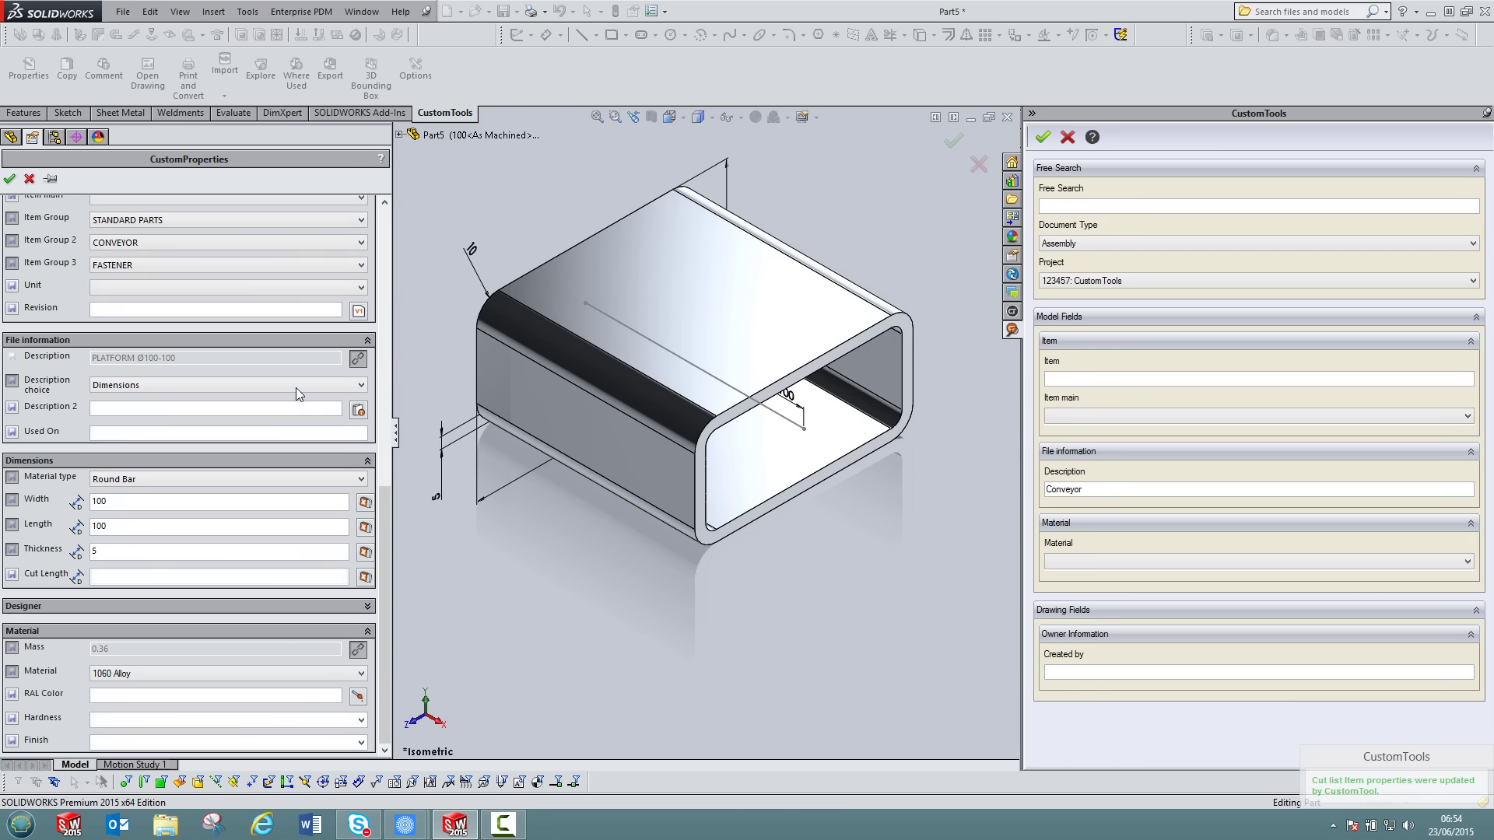
{"action": "left_click", "coordinate": [11, 179]}
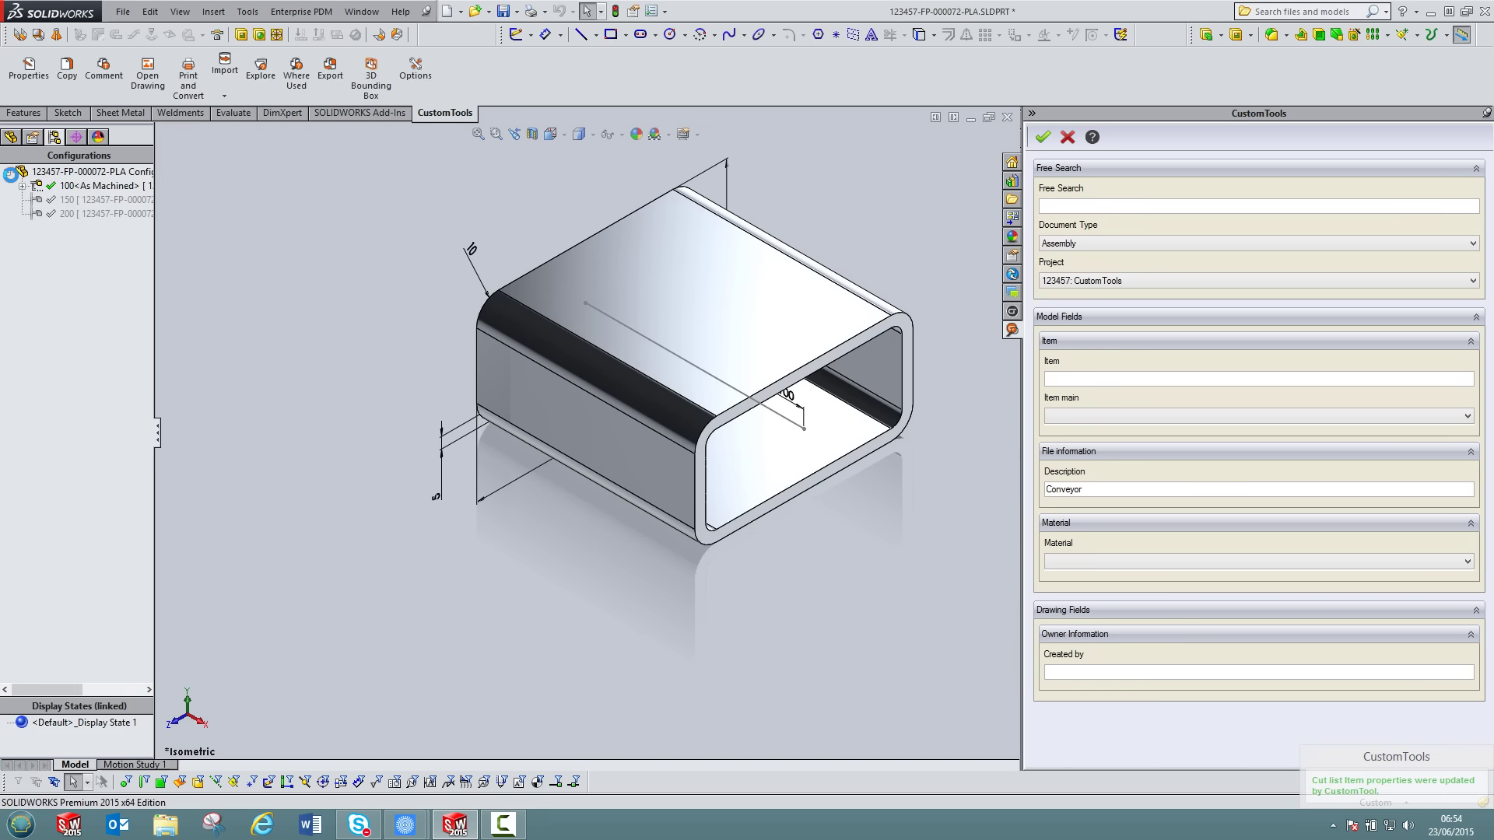
Step: Reopen the part's custom properties, choose RAL color 1034 Pastel yellow and apply it to the part
{"action": "left_click", "coordinate": [31, 71]}
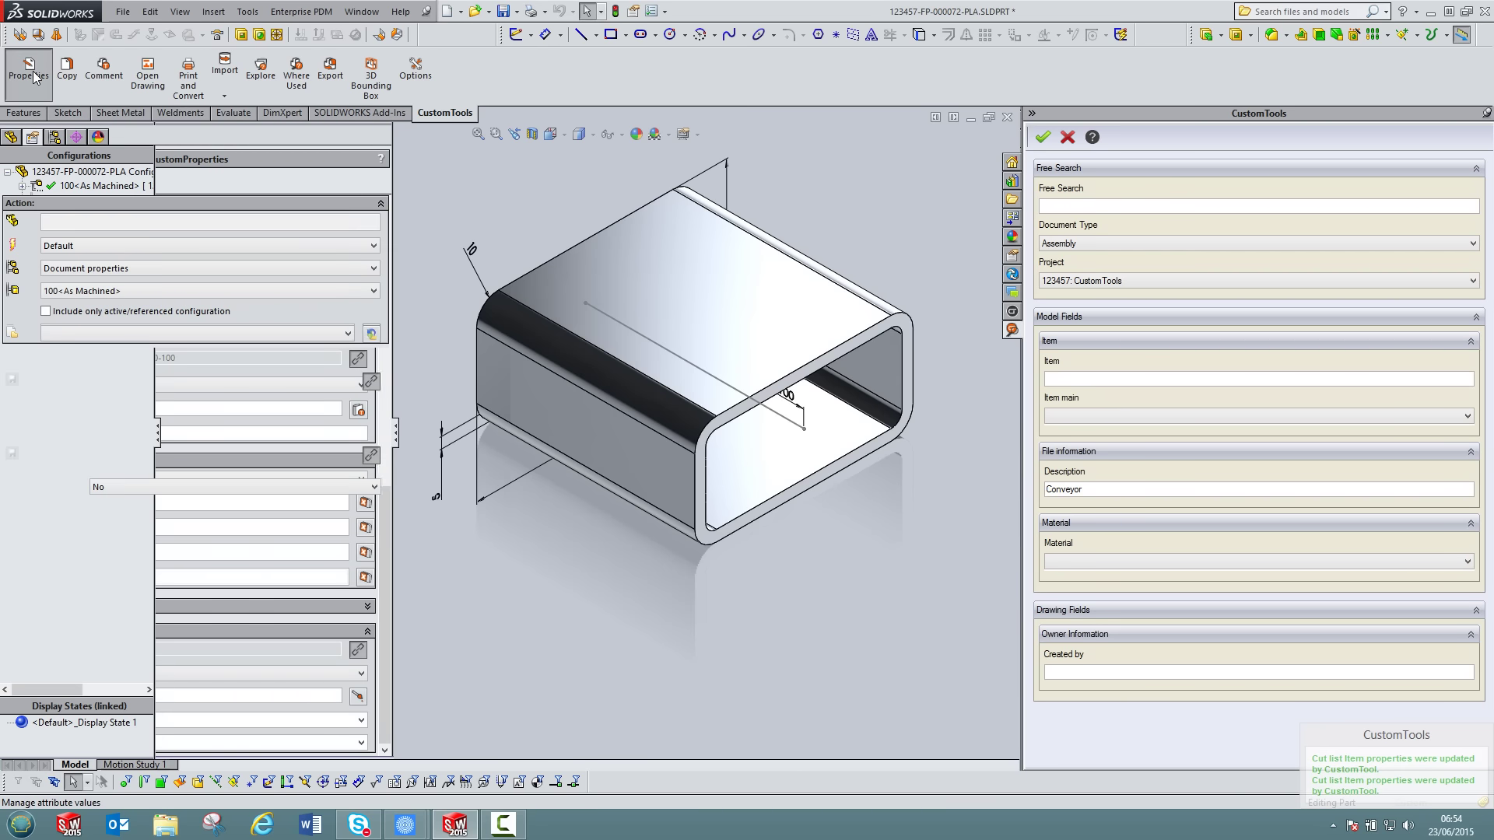
{"action": "left_click_drag", "start_coordinate": [385, 235], "coordinate": [386, 510]}
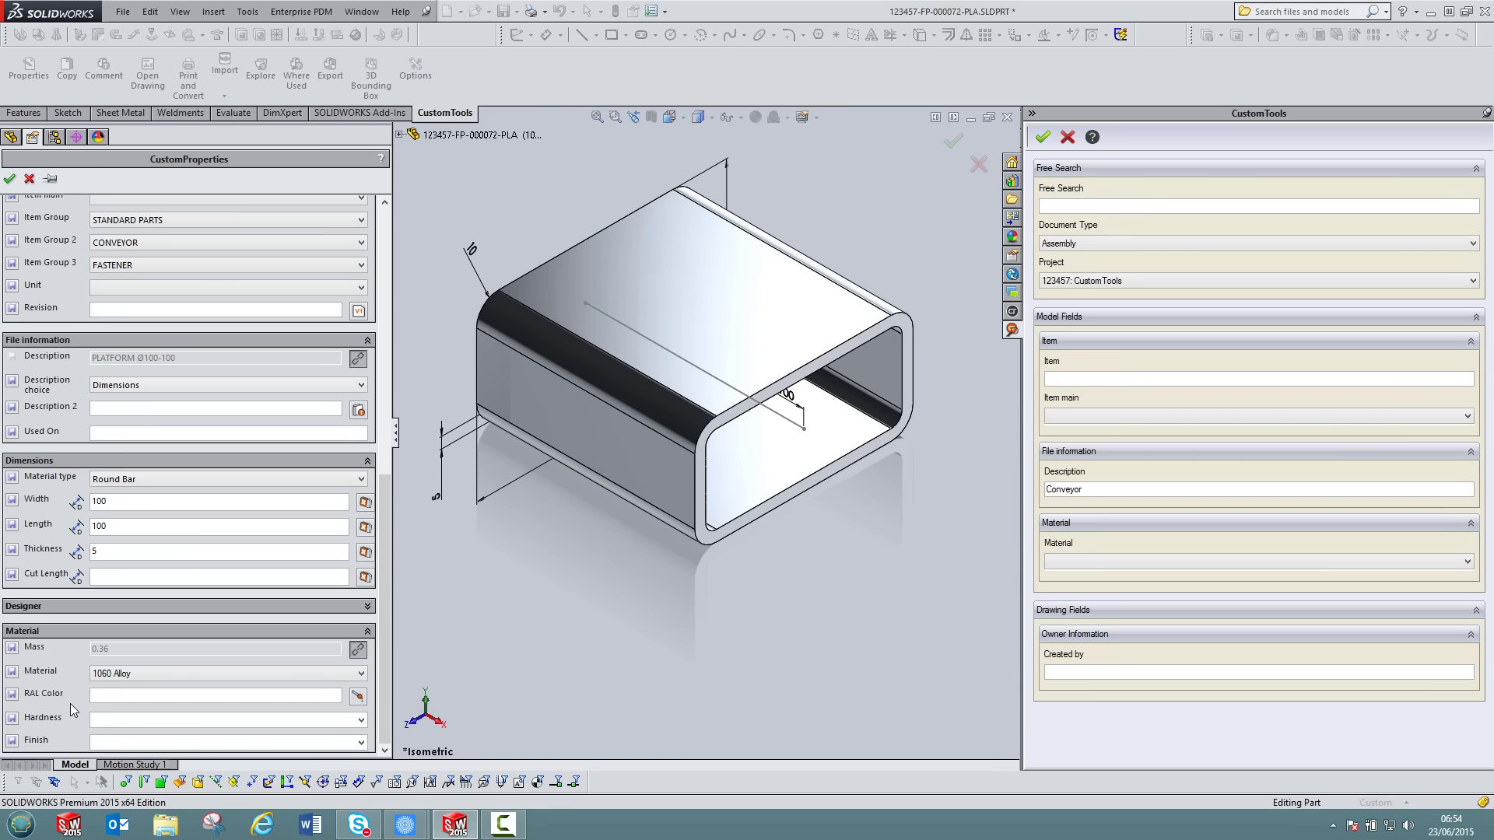
{"action": "left_click", "coordinate": [357, 696]}
{"action": "left_click_drag", "start_coordinate": [476, 514], "coordinate": [519, 374]}
{"action": "left_click", "coordinate": [482, 486]}
{"action": "scroll", "coordinate": [480, 493], "scroll_direction": "down", "scroll_amount": 1}
{"action": "scroll", "coordinate": [481, 498], "scroll_direction": "down", "scroll_amount": 5}
{"action": "left_click", "coordinate": [480, 526]}
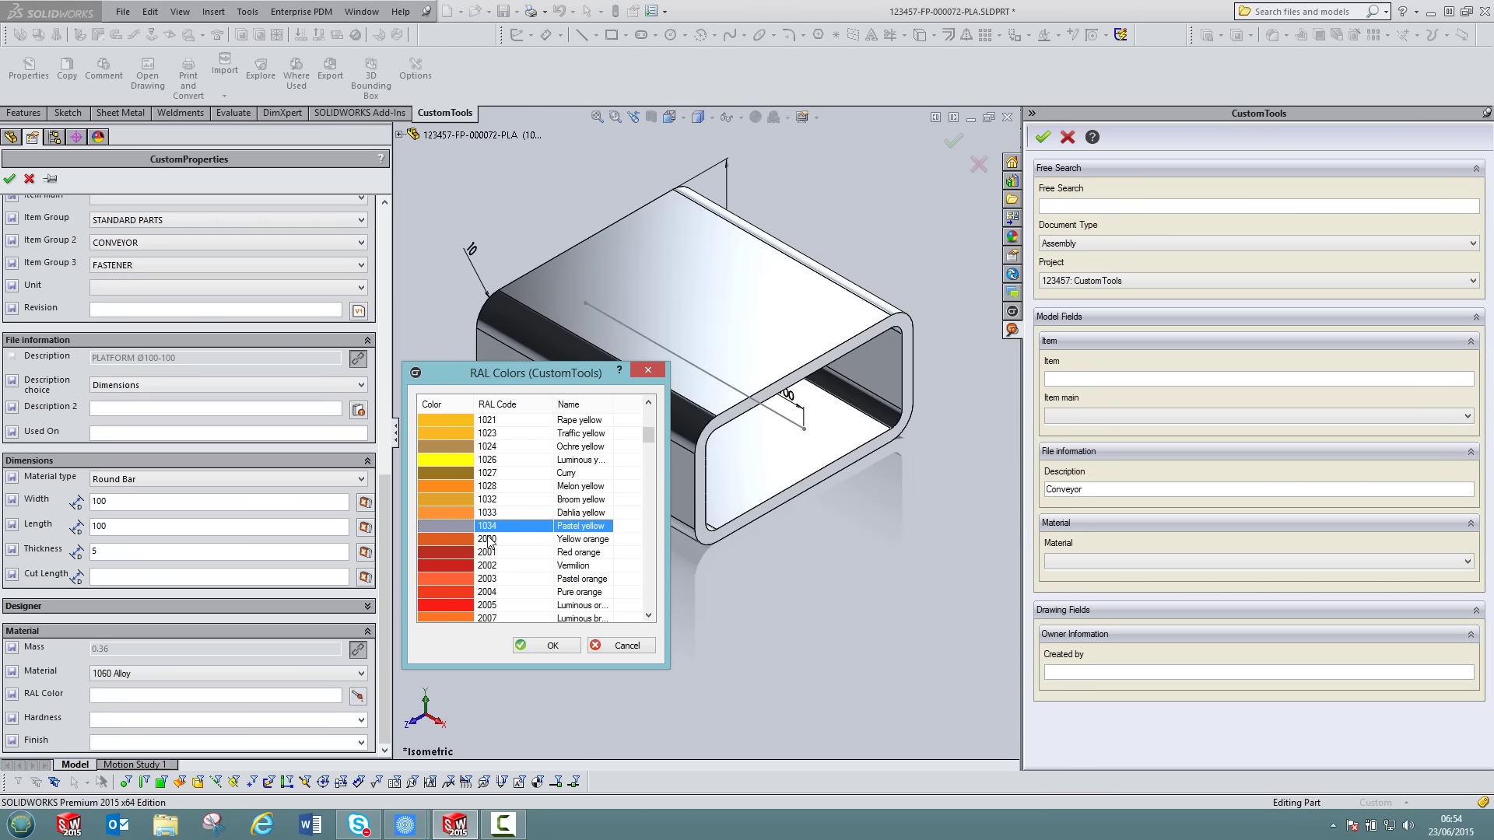
{"action": "left_click", "coordinate": [553, 646]}
{"action": "left_click", "coordinate": [9, 179]}
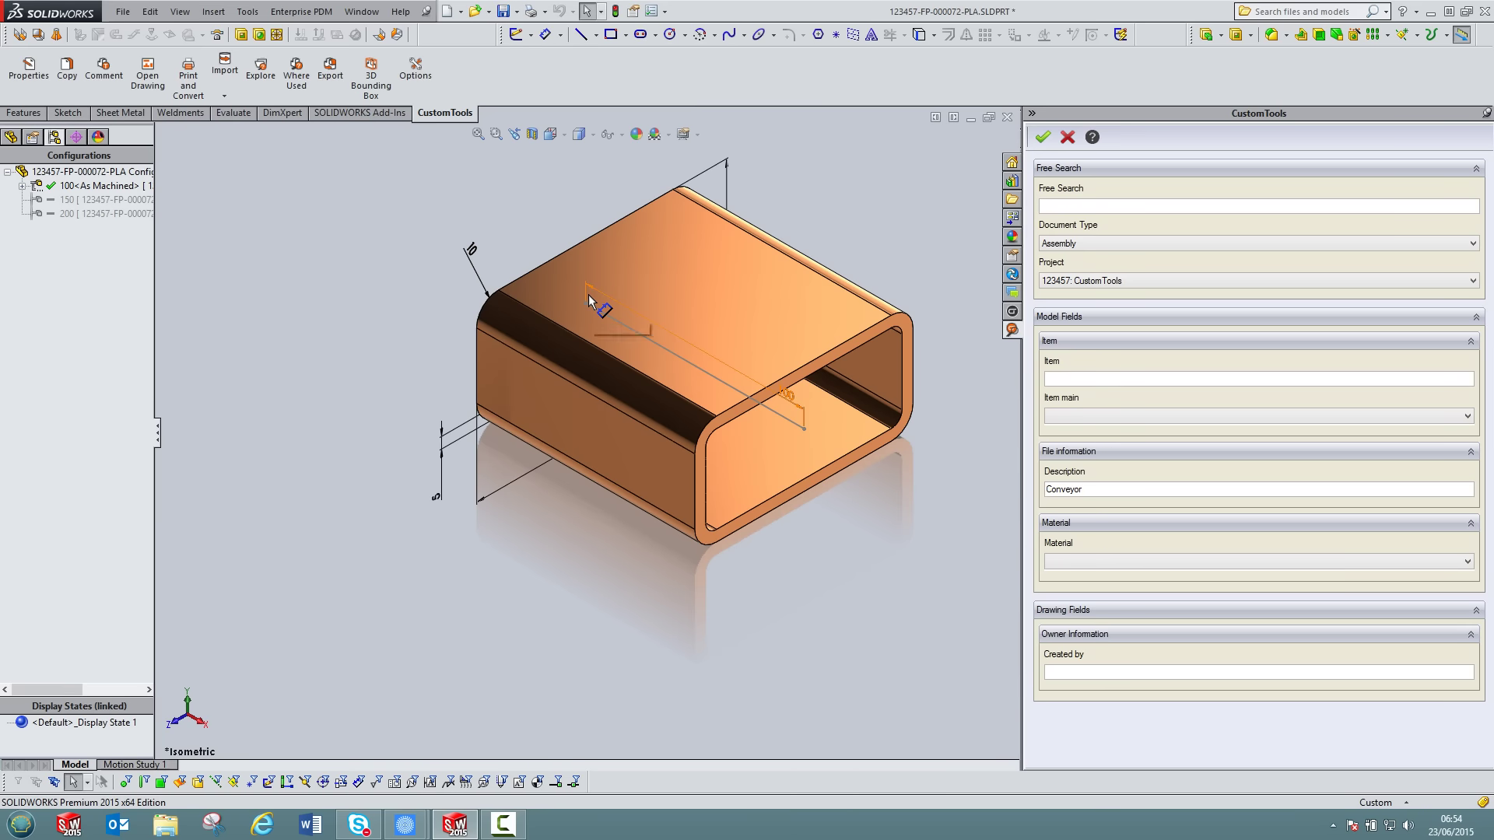
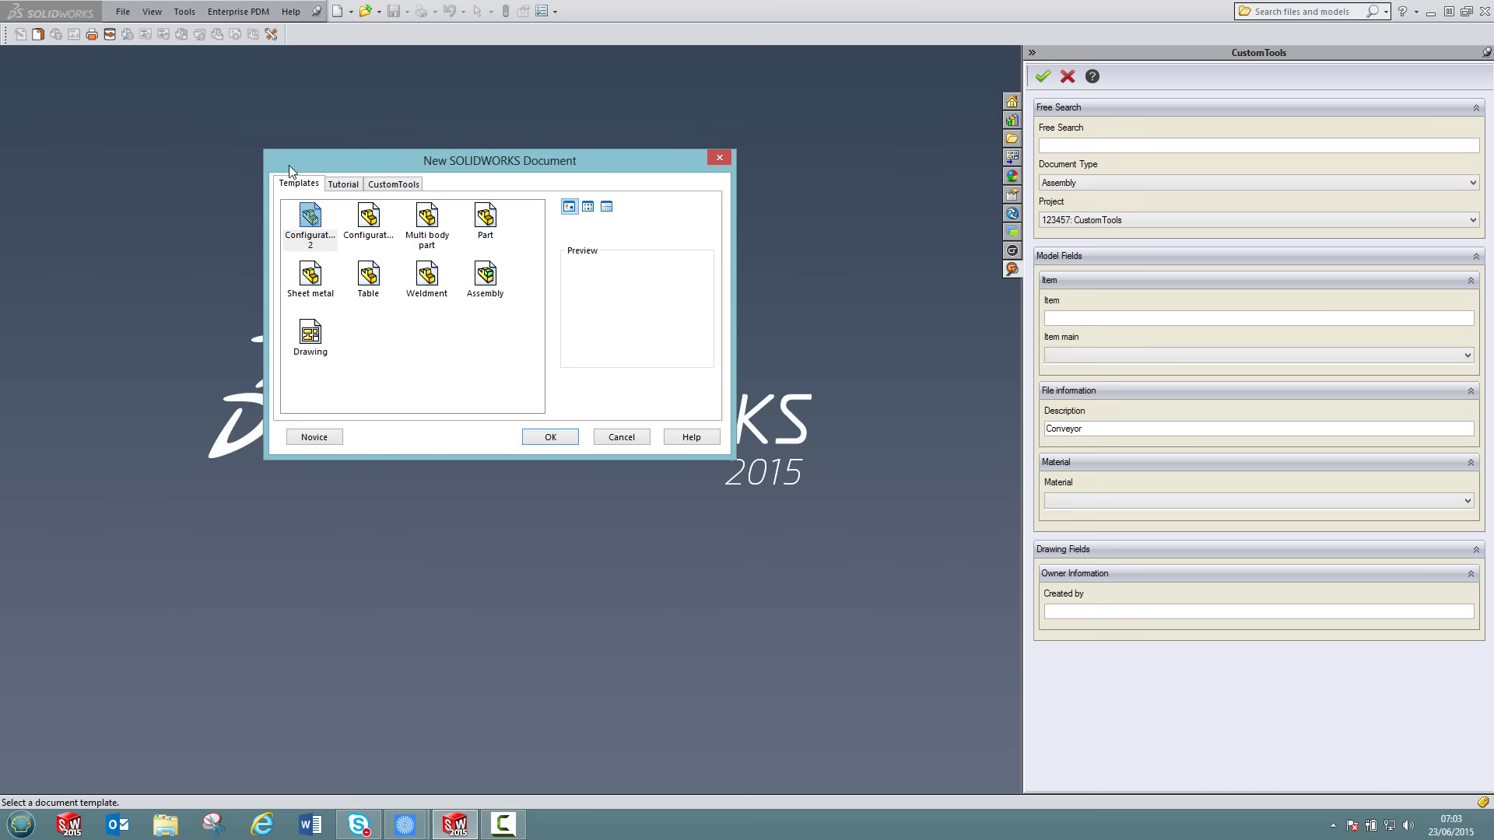
Step: Create a new part from the configuration template without the number 2 and open its custom properties
{"action": "left_click", "coordinate": [368, 218]}
{"action": "left_click", "coordinate": [563, 439]}
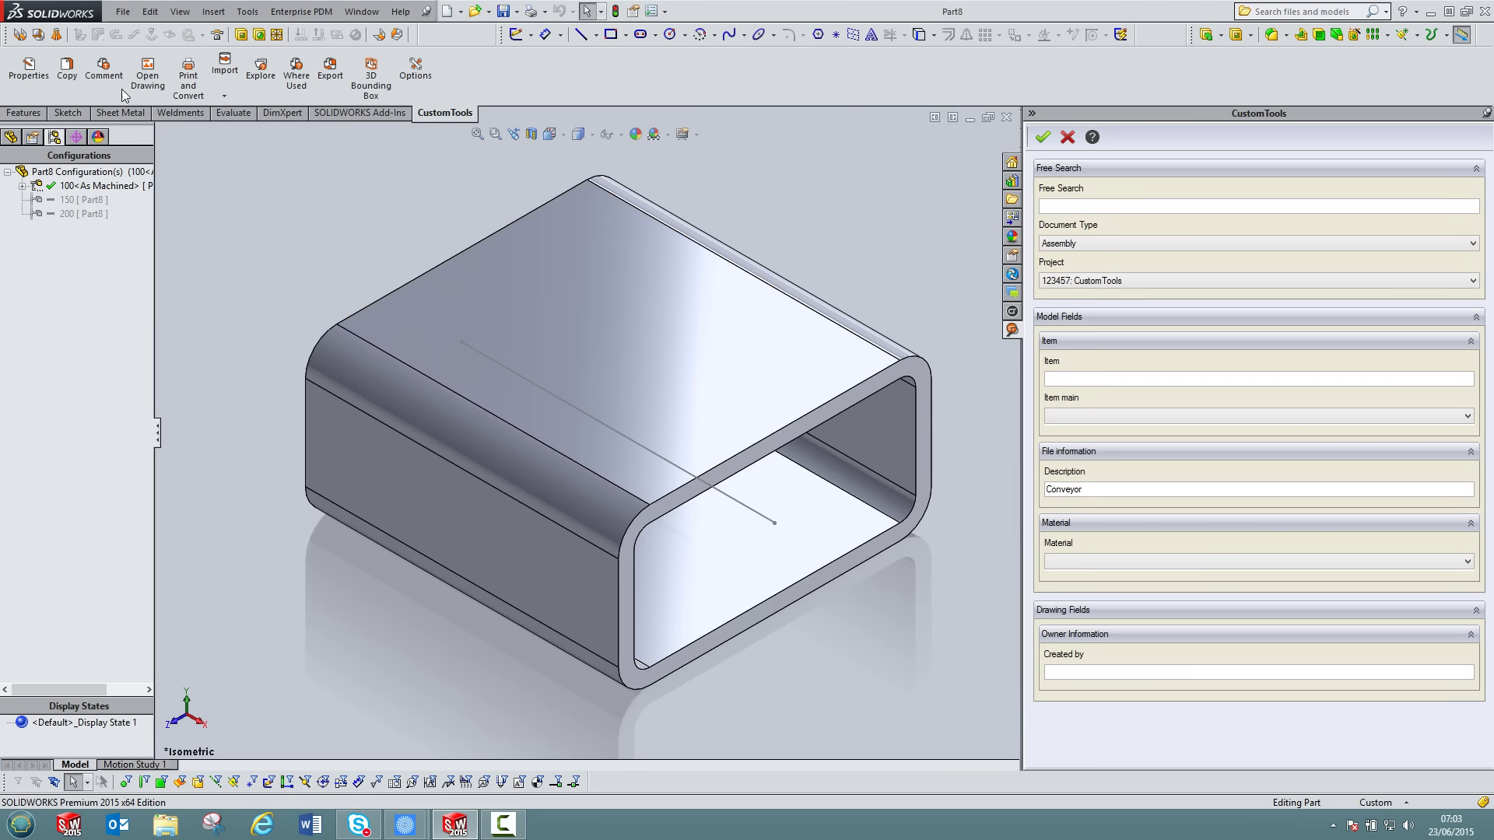
{"action": "left_click", "coordinate": [31, 64]}
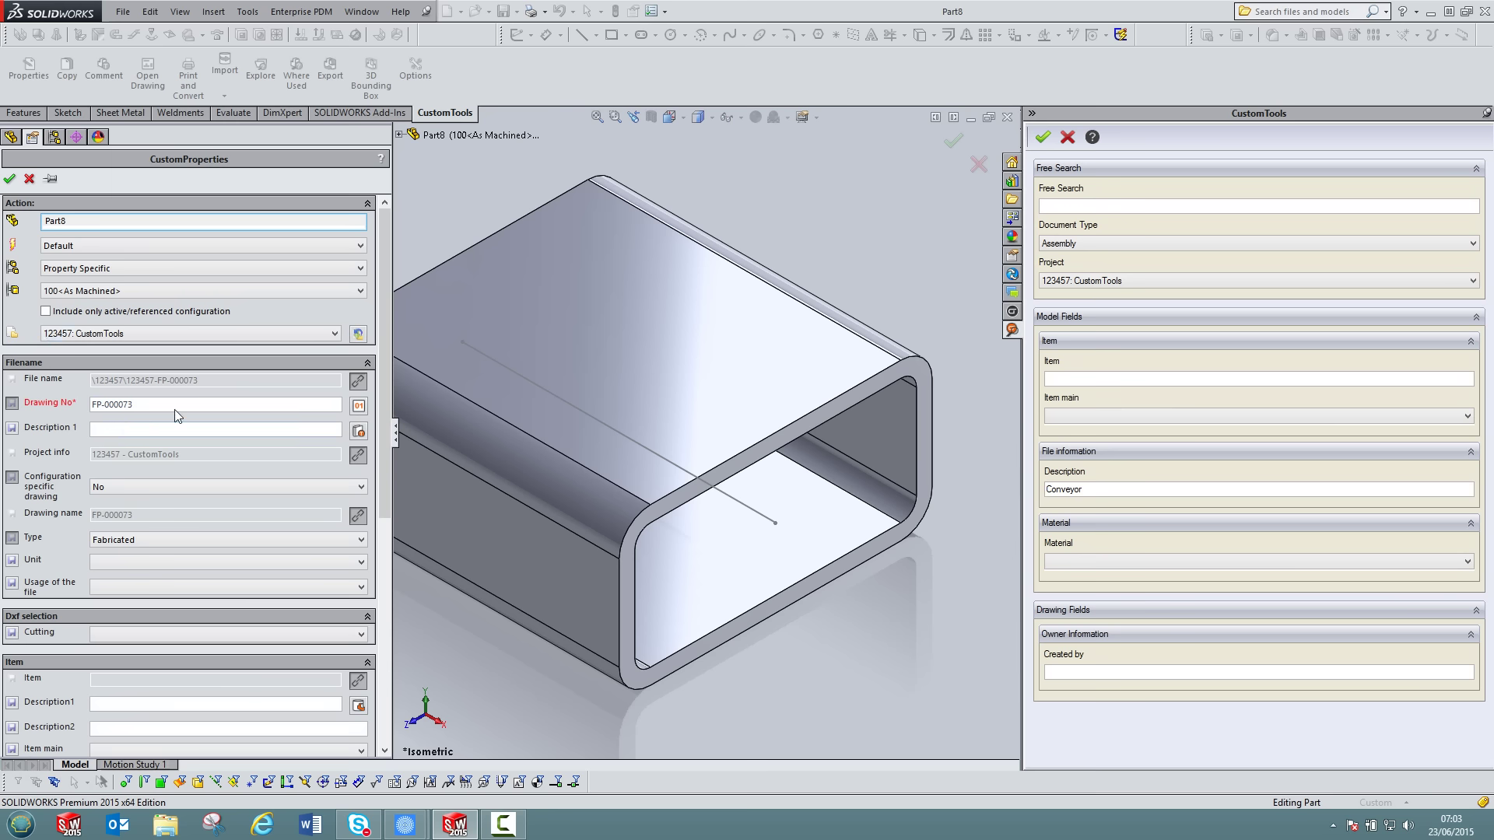
Step: Generate a new Drawing No for the part using the Proto sequence
{"action": "left_click", "coordinate": [358, 406]}
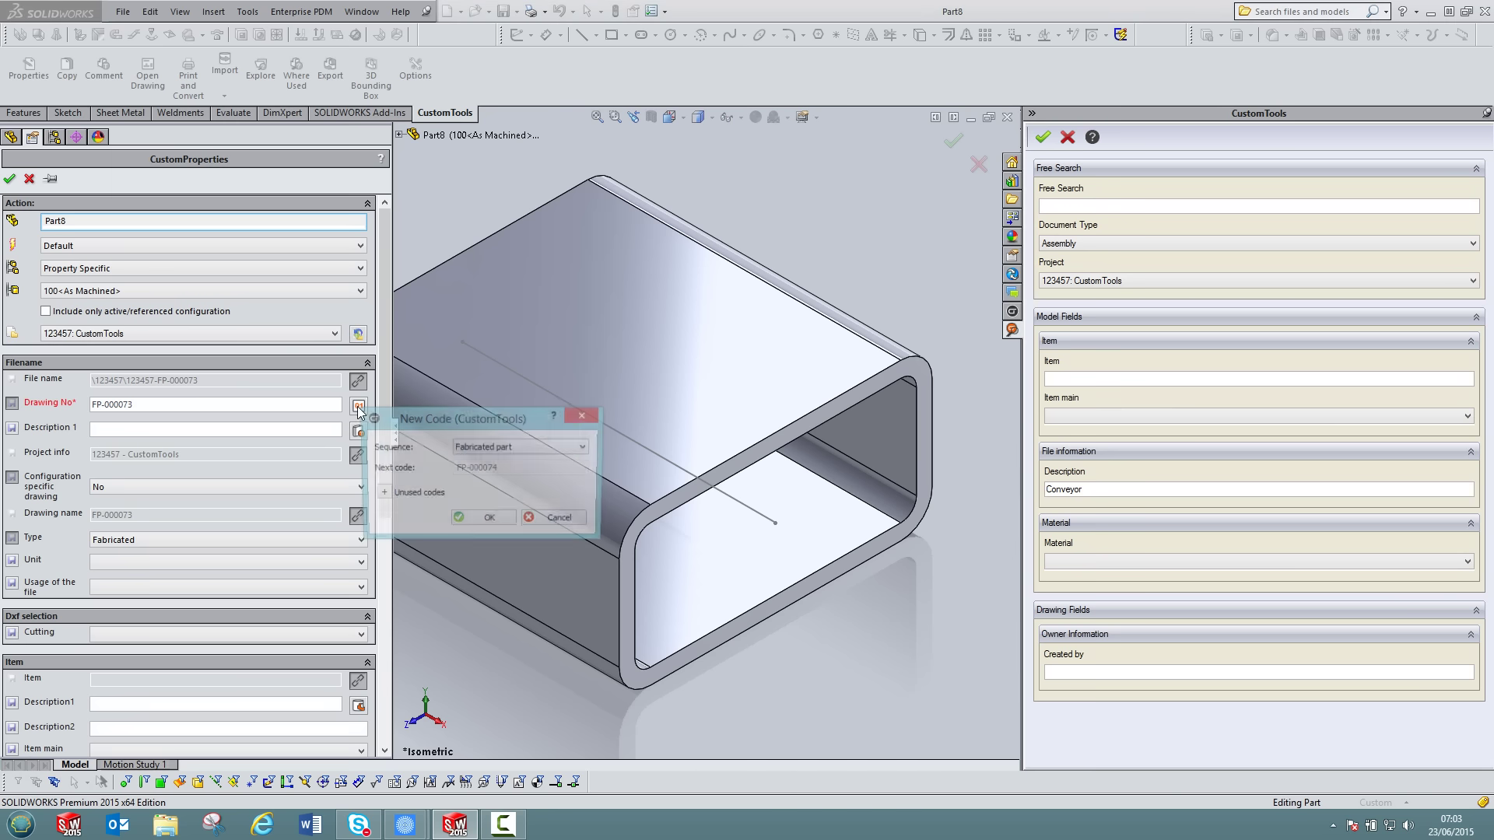
{"action": "left_click", "coordinate": [521, 449]}
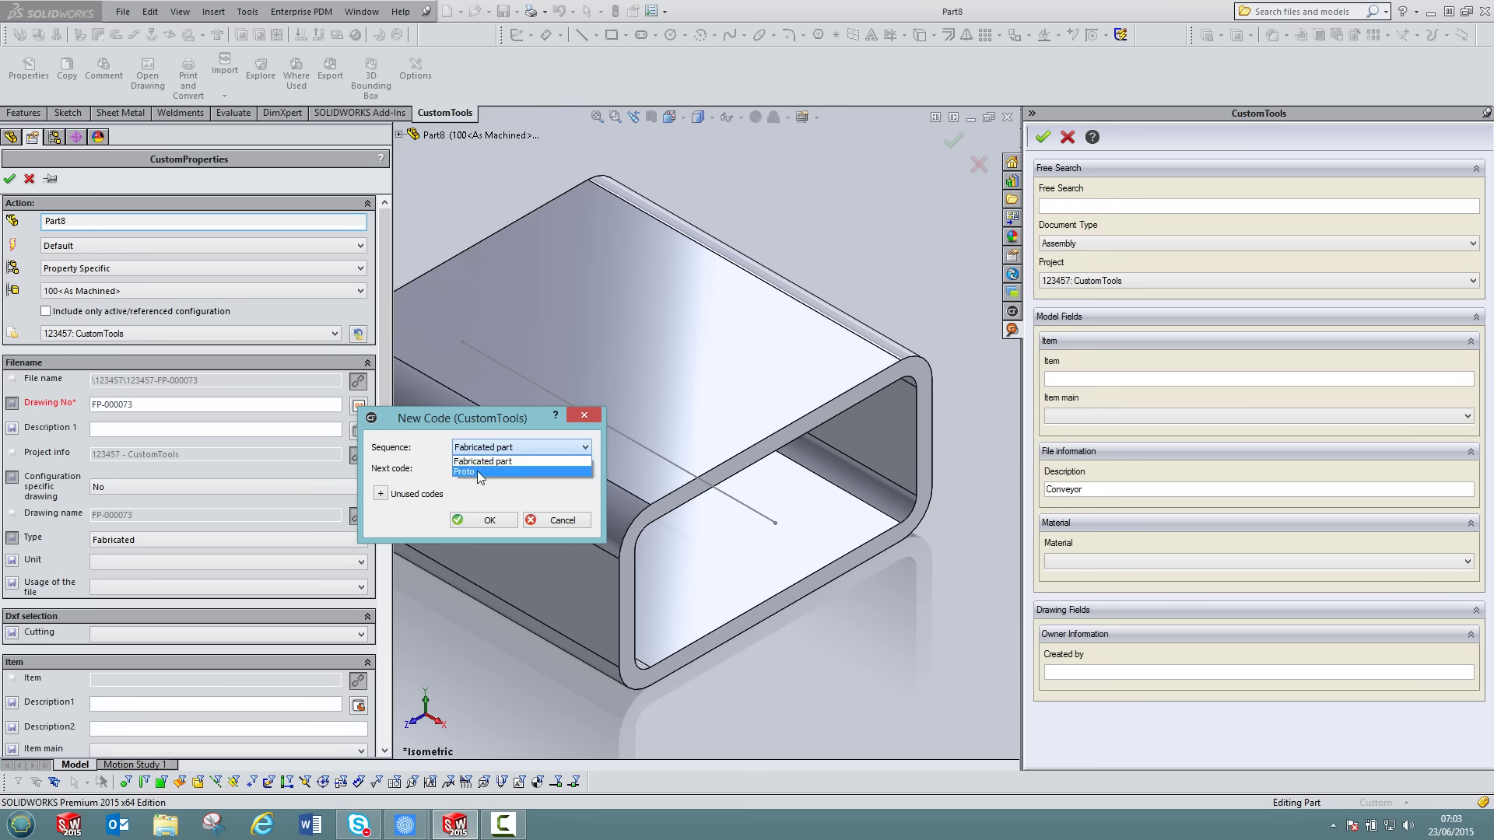
{"action": "left_click", "coordinate": [477, 470]}
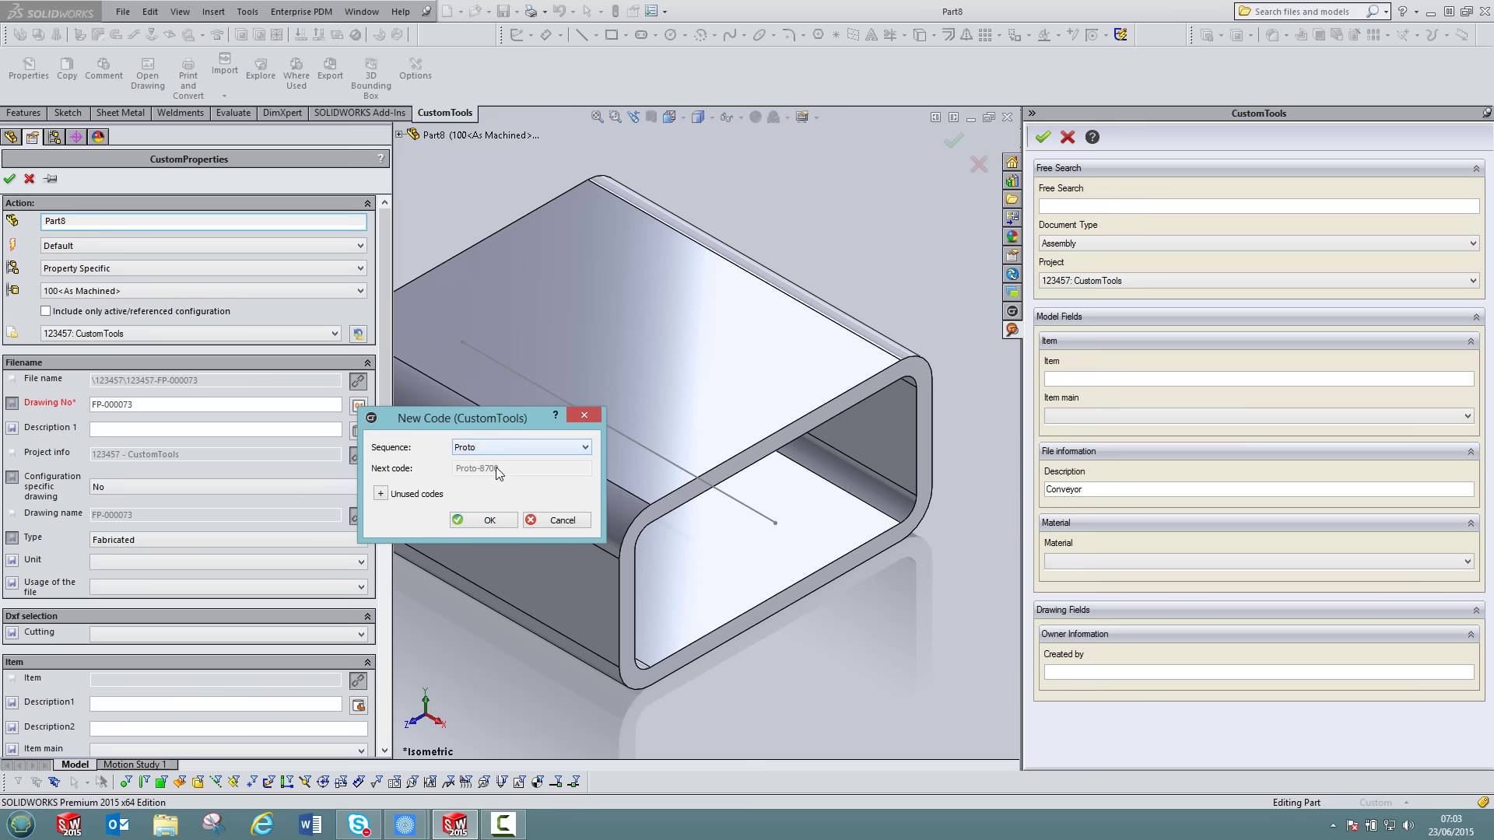
{"action": "left_click", "coordinate": [484, 517]}
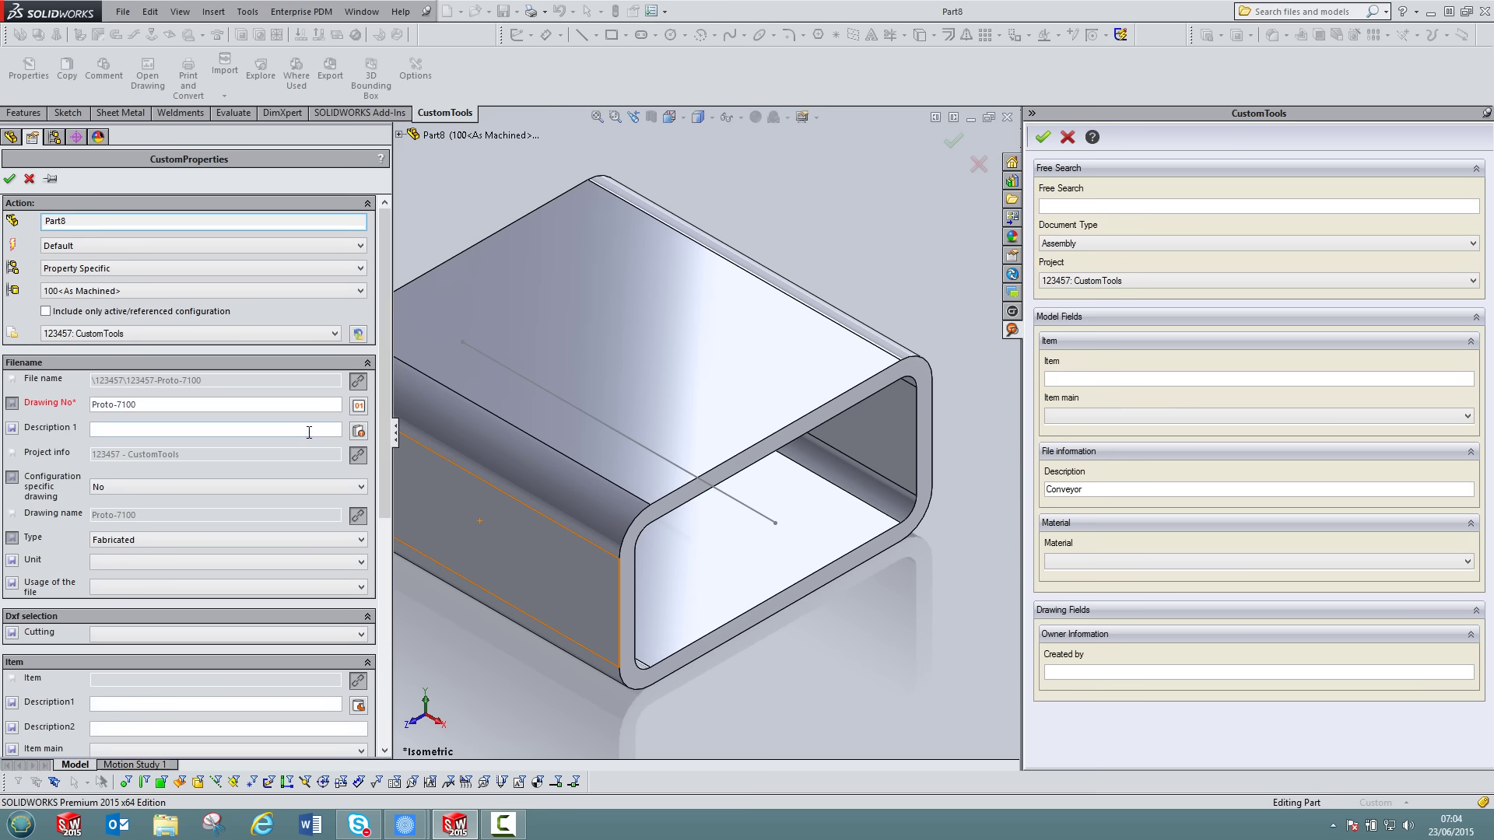
Step: Set Description 1 to ALUMINIUM from the translation dictionary and apply the custom properties
{"action": "left_click", "coordinate": [358, 432]}
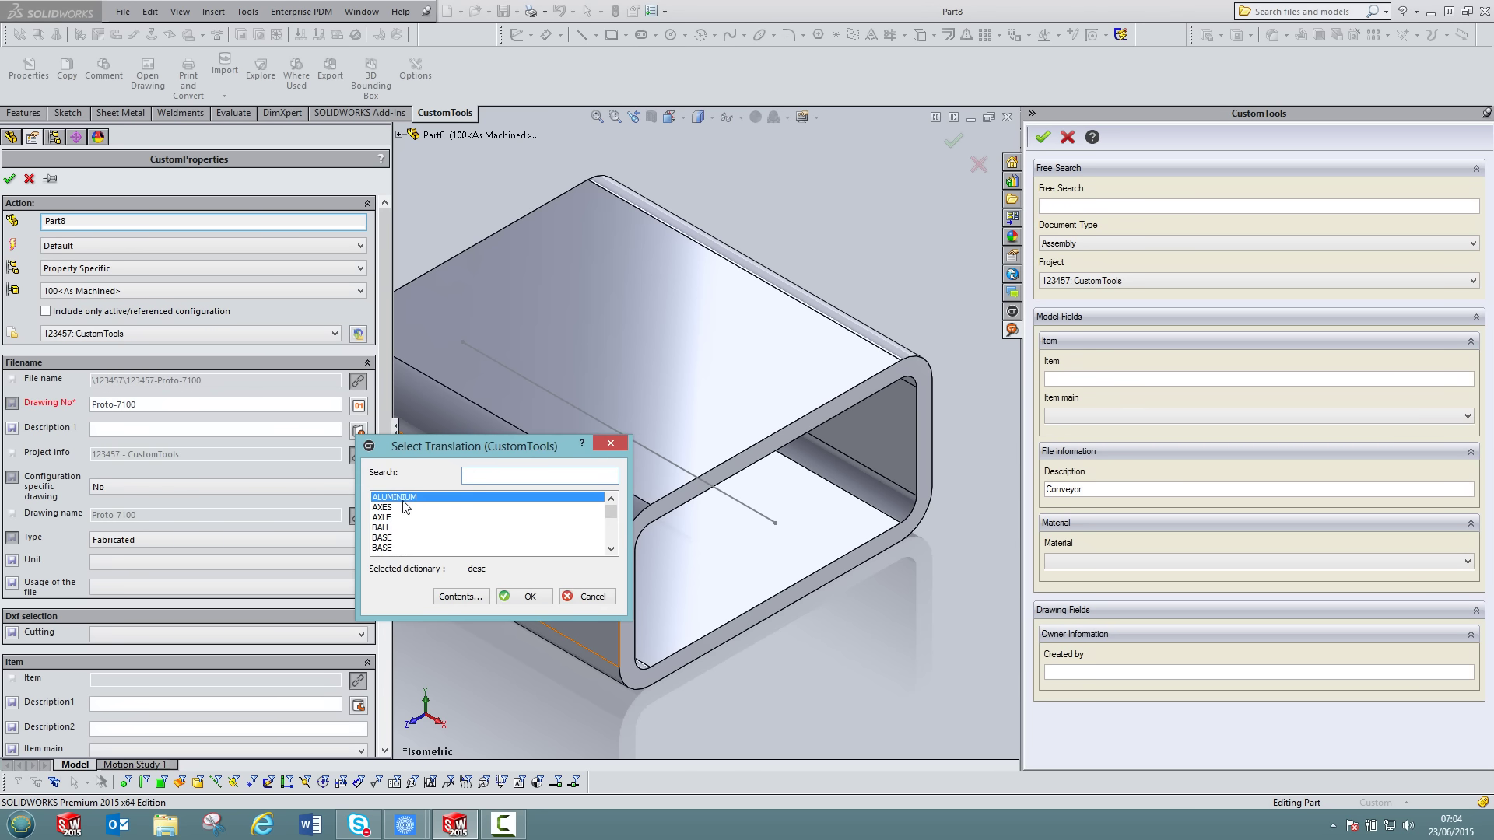
{"action": "left_click", "coordinate": [525, 597]}
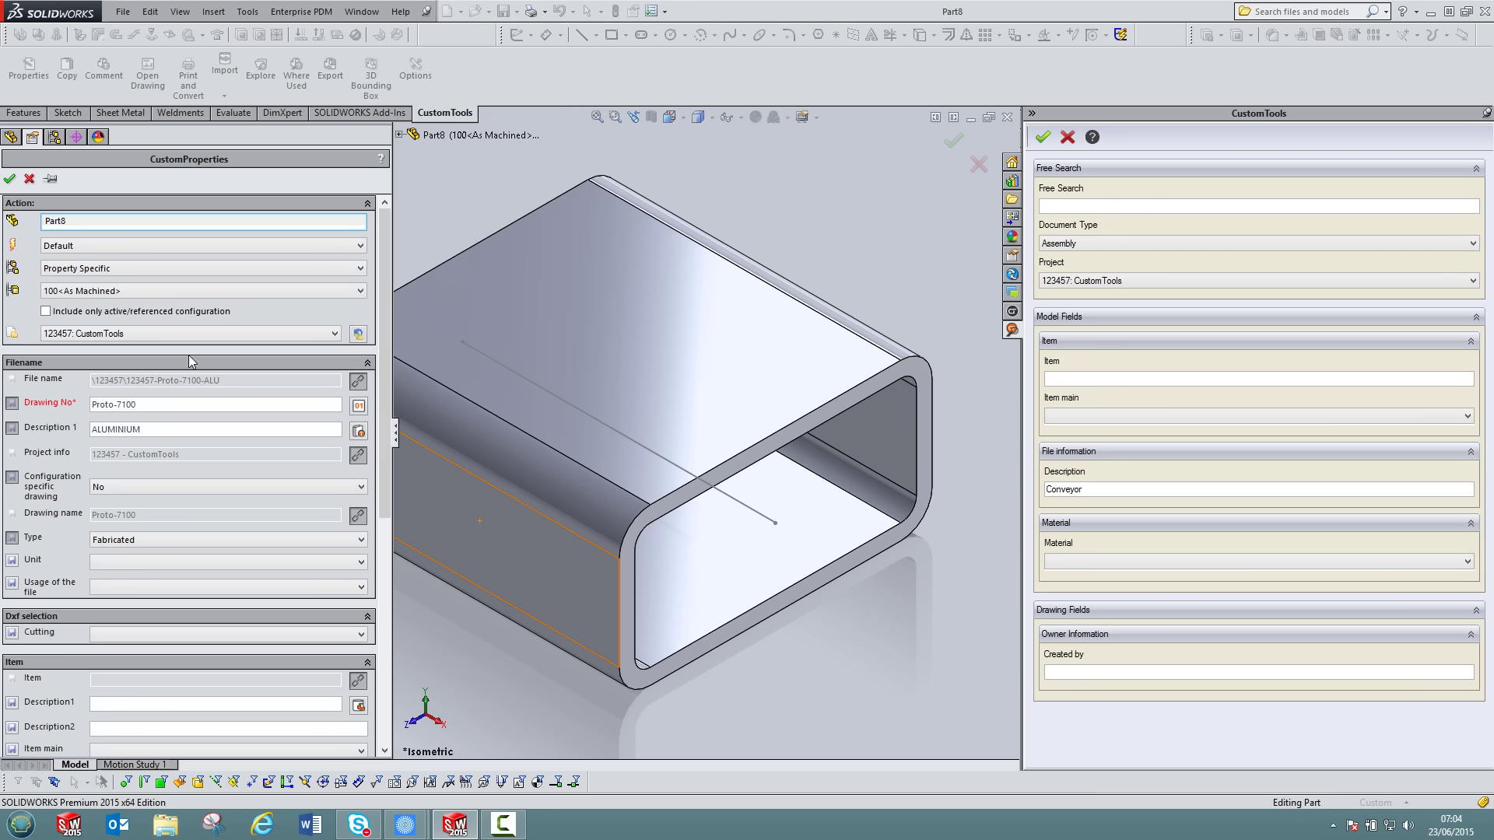
{"action": "left_click", "coordinate": [10, 181]}
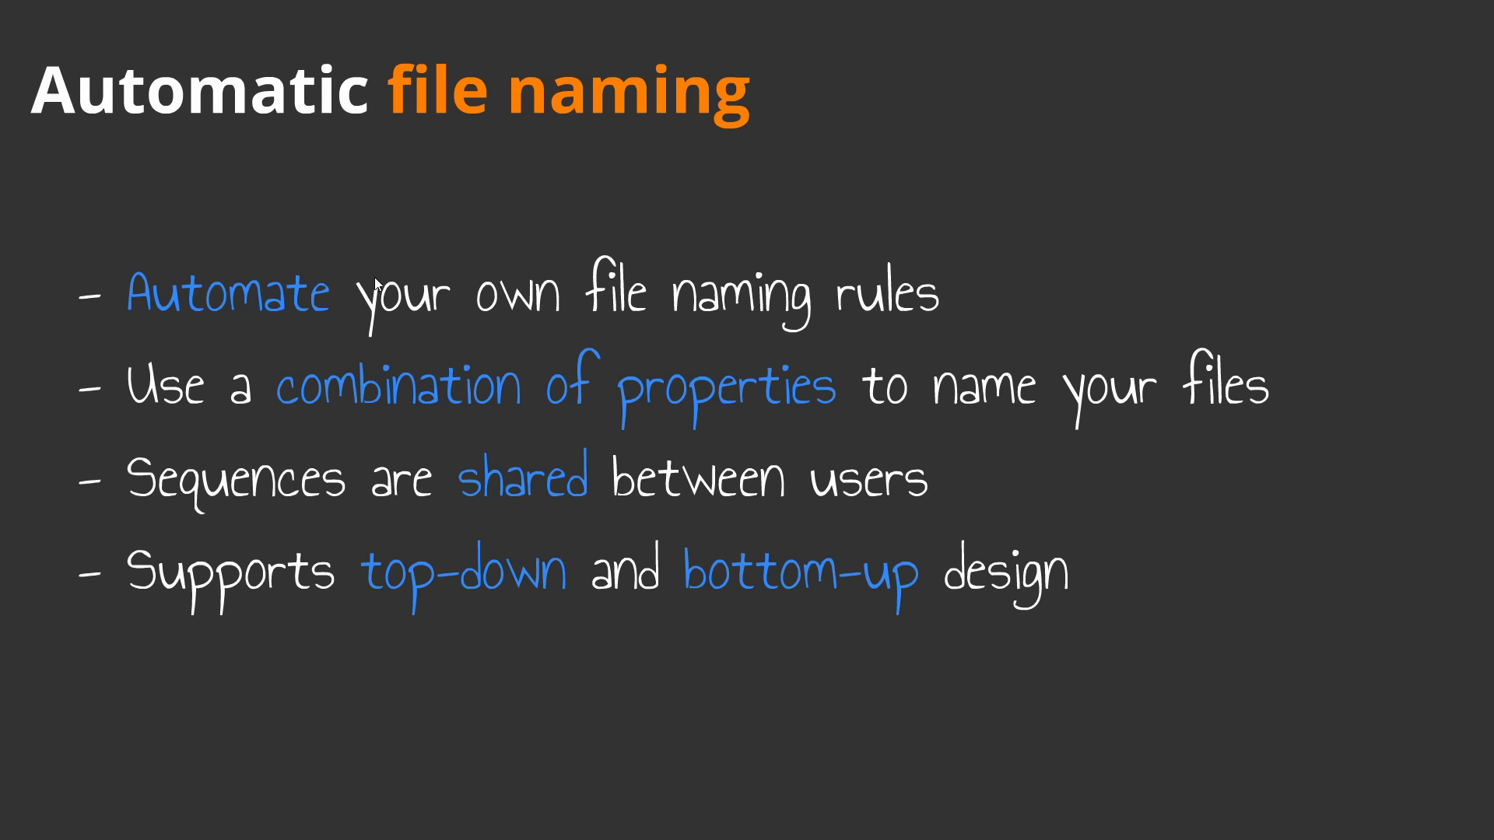
{"action": "left_click", "coordinate": [820, 831]}
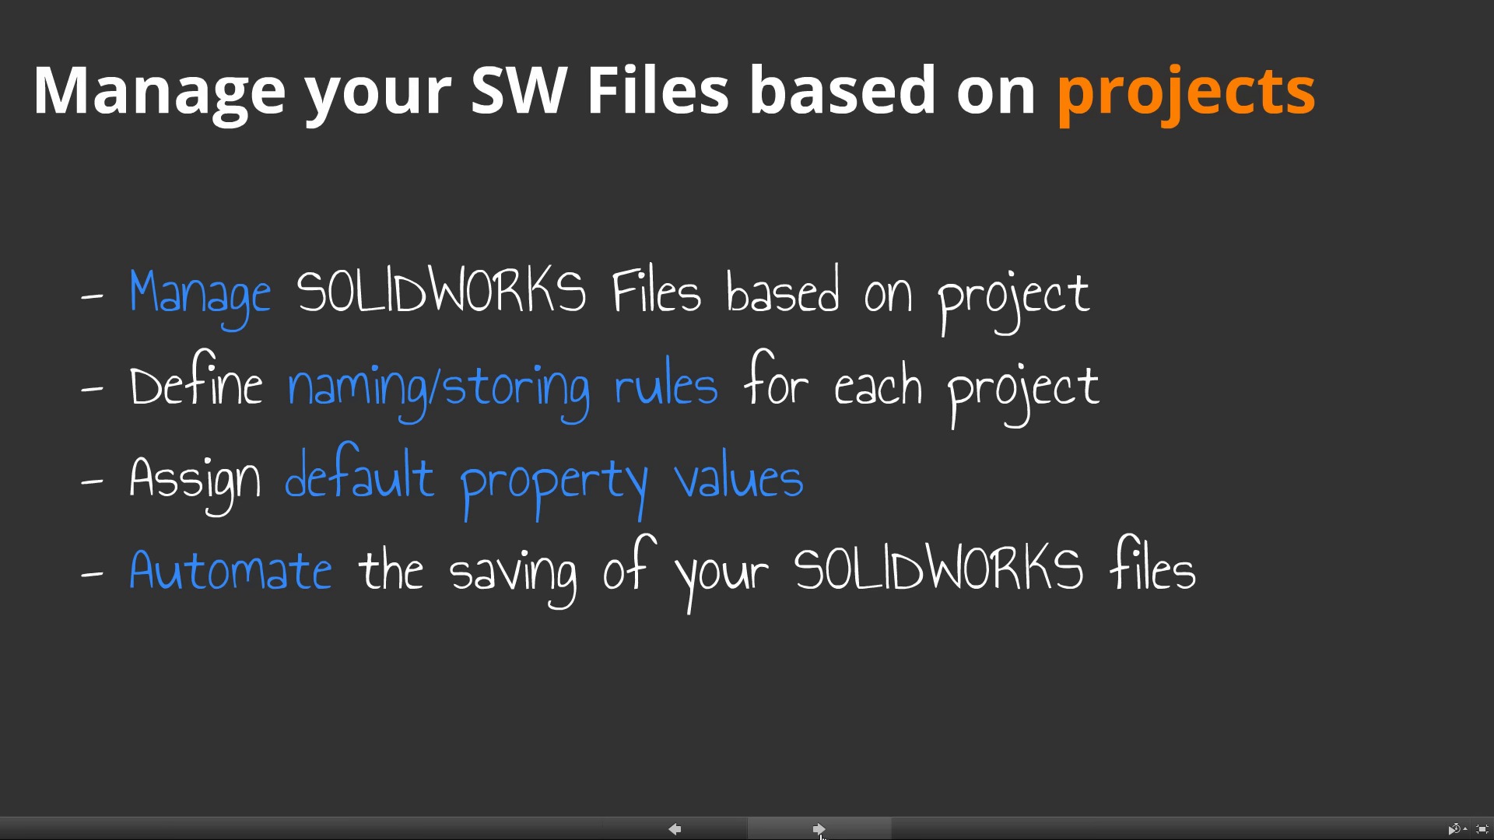
Step: Switch to SOLIDWORKS, create another part from the configuration template without the number 2, and open its custom properties
{"action": "key", "text": "alt+Tab"}
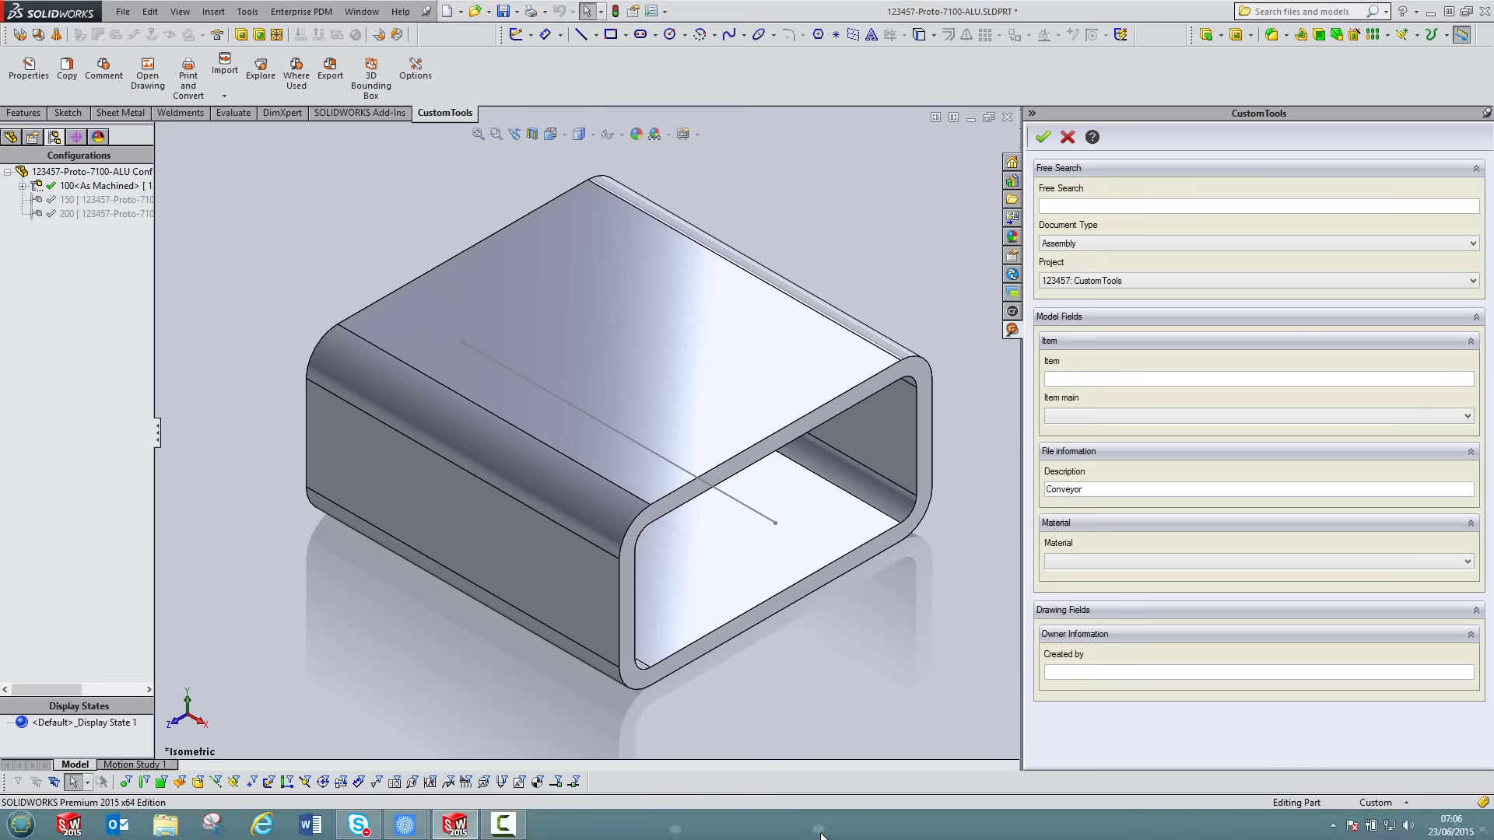
{"action": "left_click", "coordinate": [123, 11]}
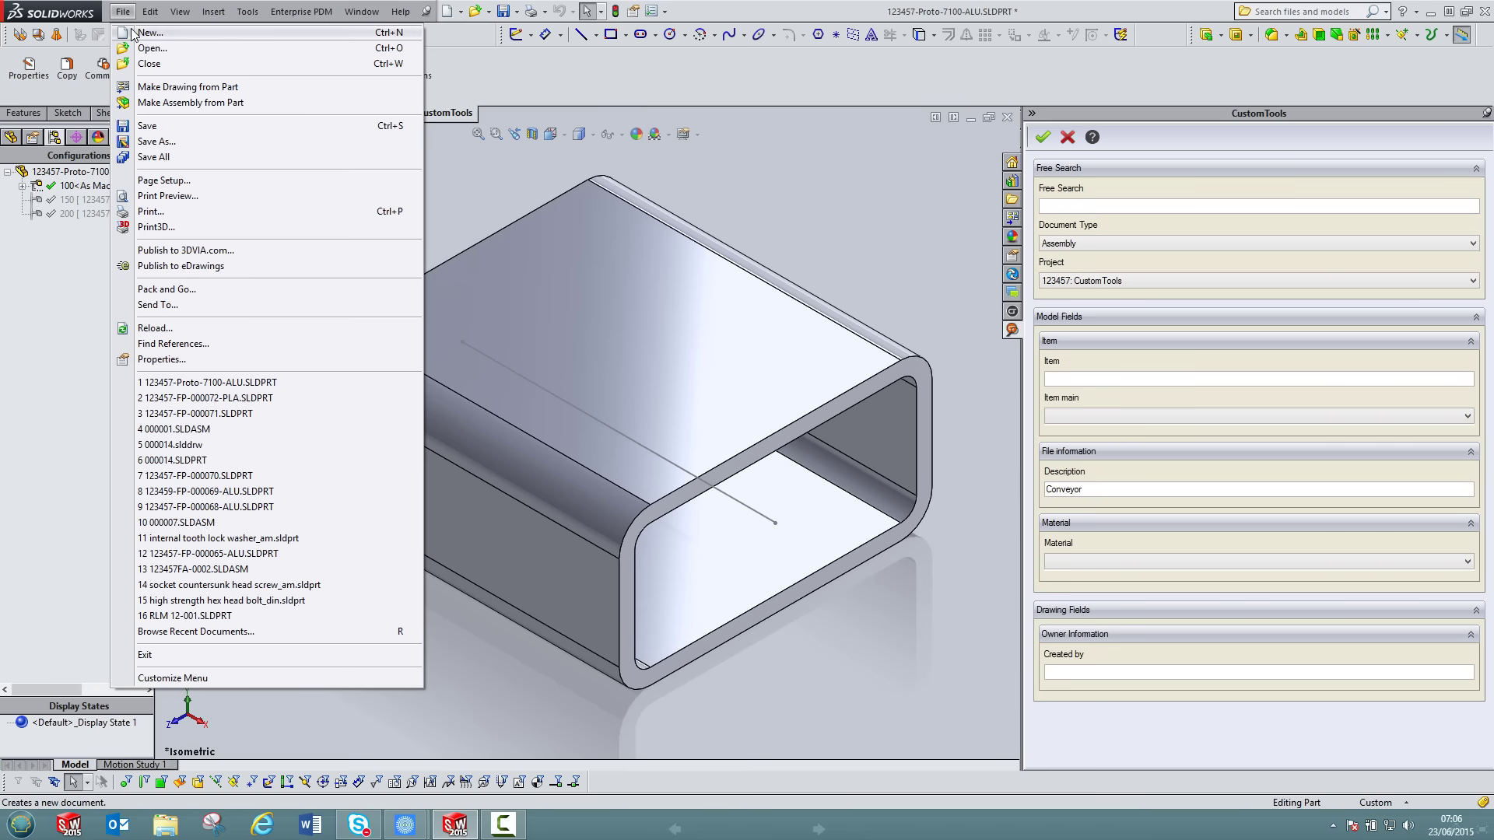
{"action": "left_click", "coordinate": [133, 34]}
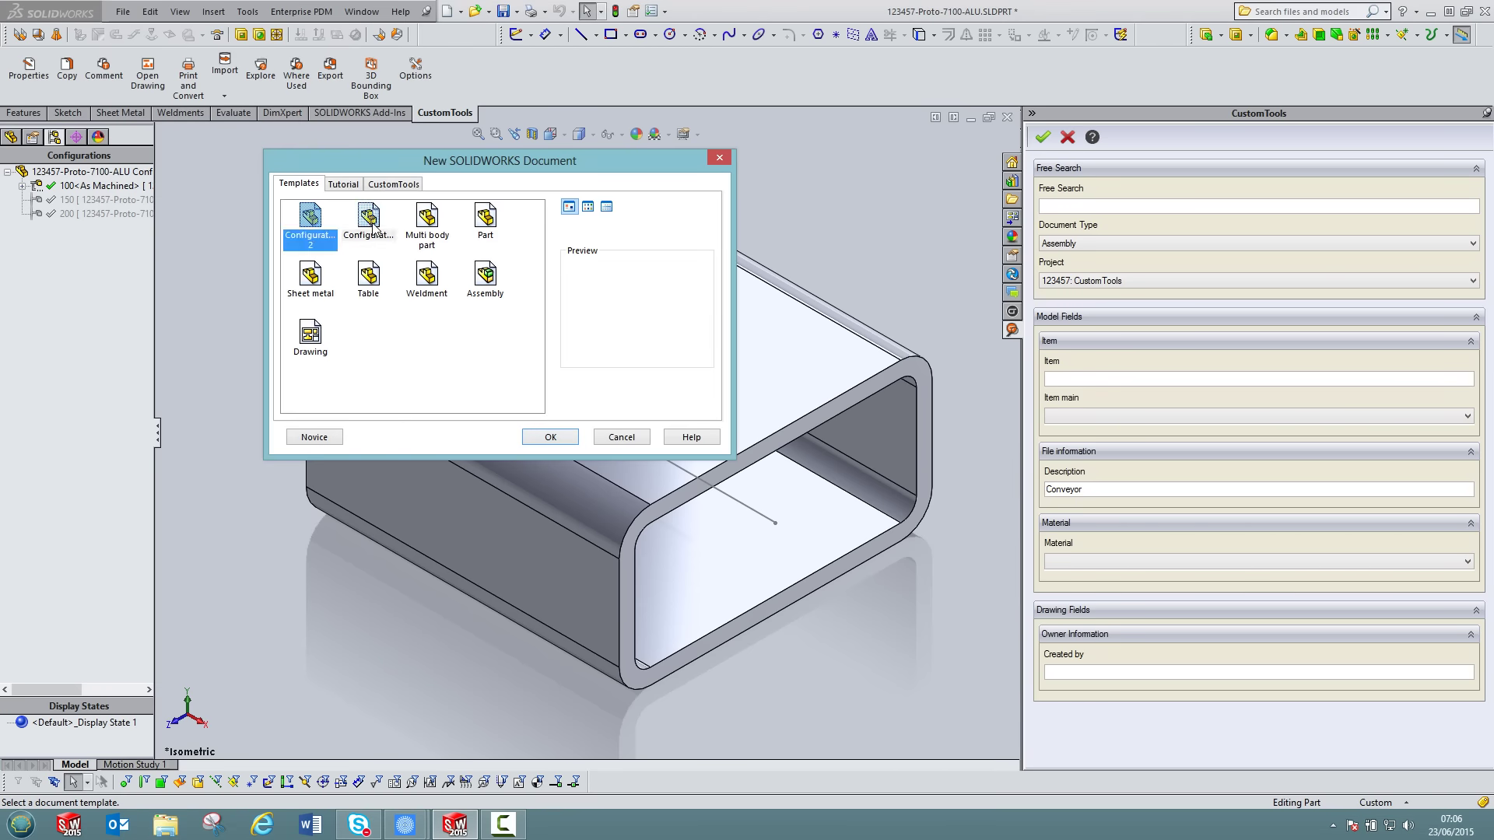
{"action": "left_click", "coordinate": [368, 219]}
{"action": "left_click", "coordinate": [558, 435]}
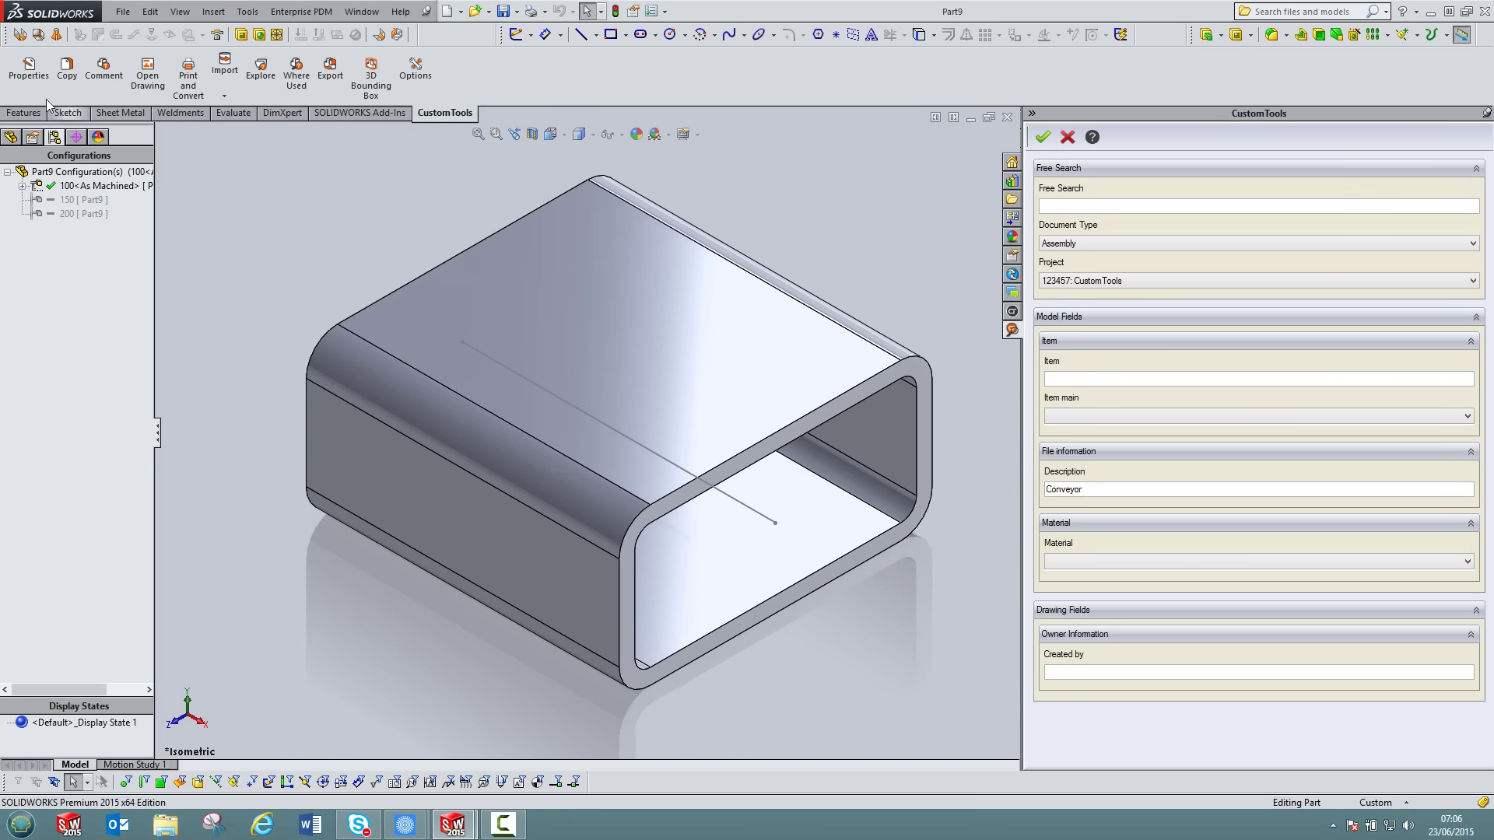
{"action": "left_click", "coordinate": [35, 75]}
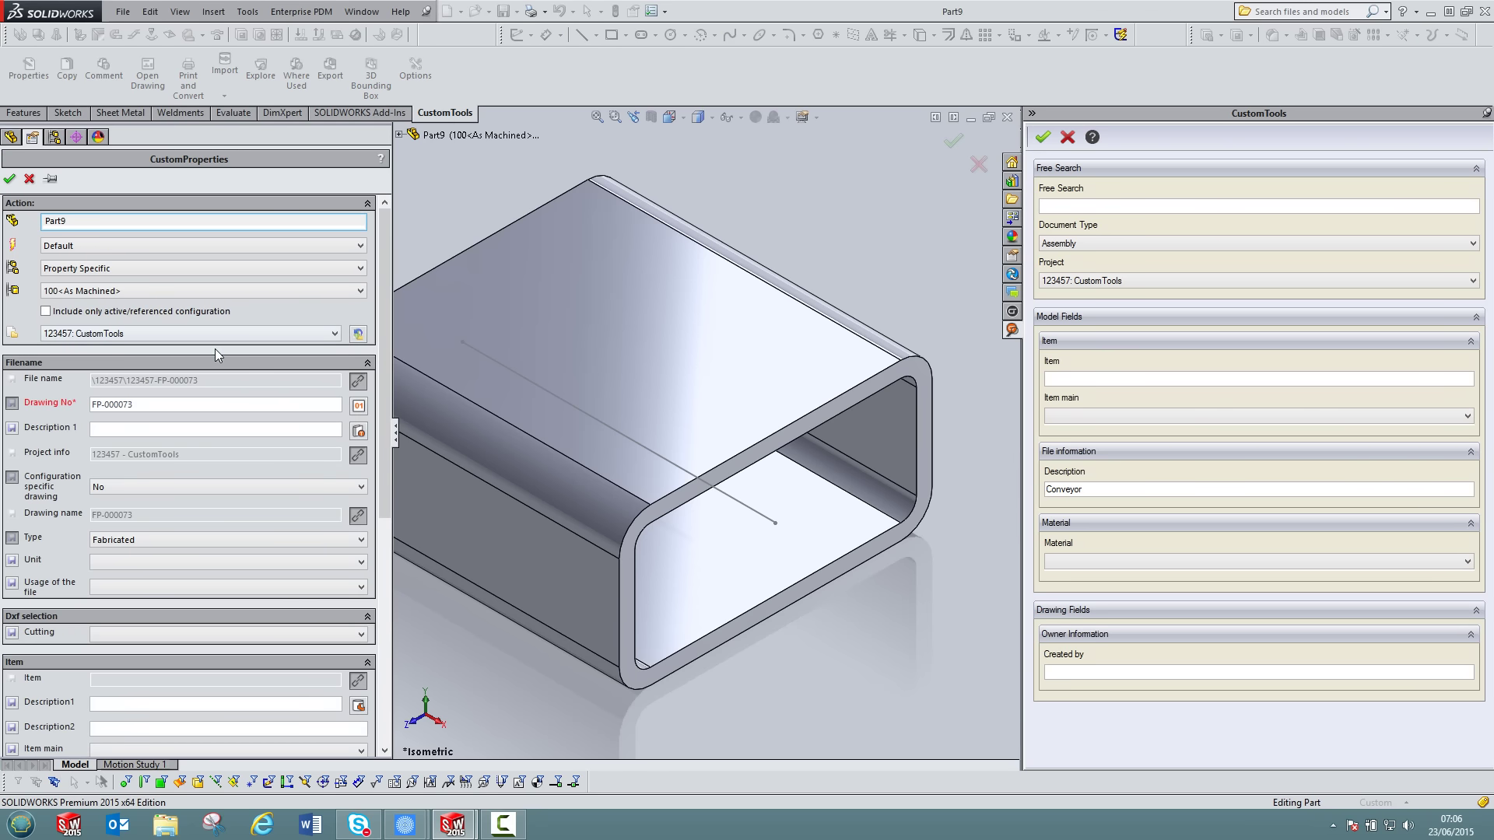
Step: Assign the part to project 123458: ATR Soft, apply the custom properties and log in to the ATR Soft vault
{"action": "left_click", "coordinate": [216, 335]}
{"action": "left_click", "coordinate": [64, 407]}
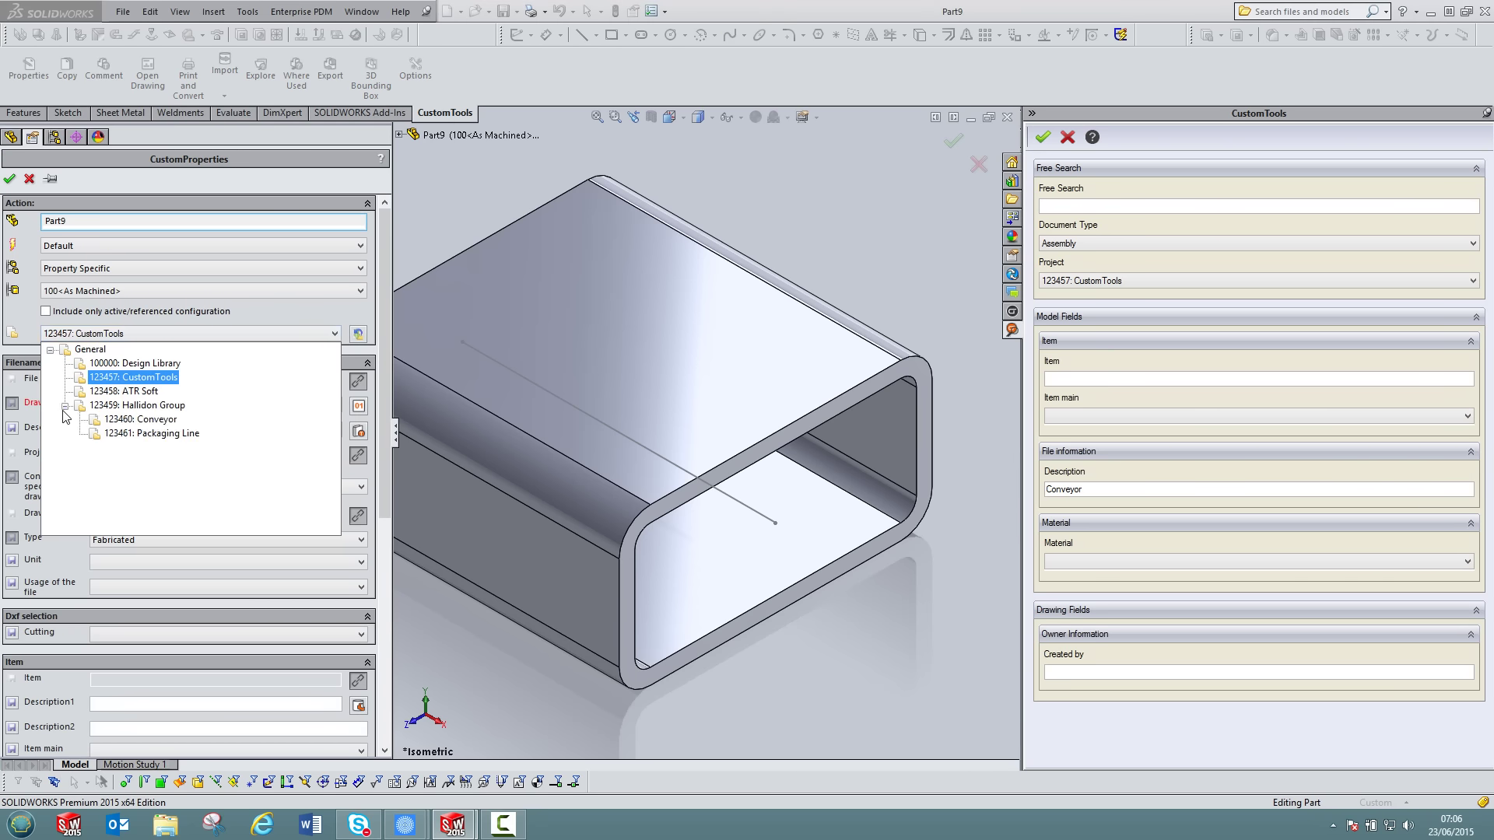
{"action": "left_click", "coordinate": [155, 336]}
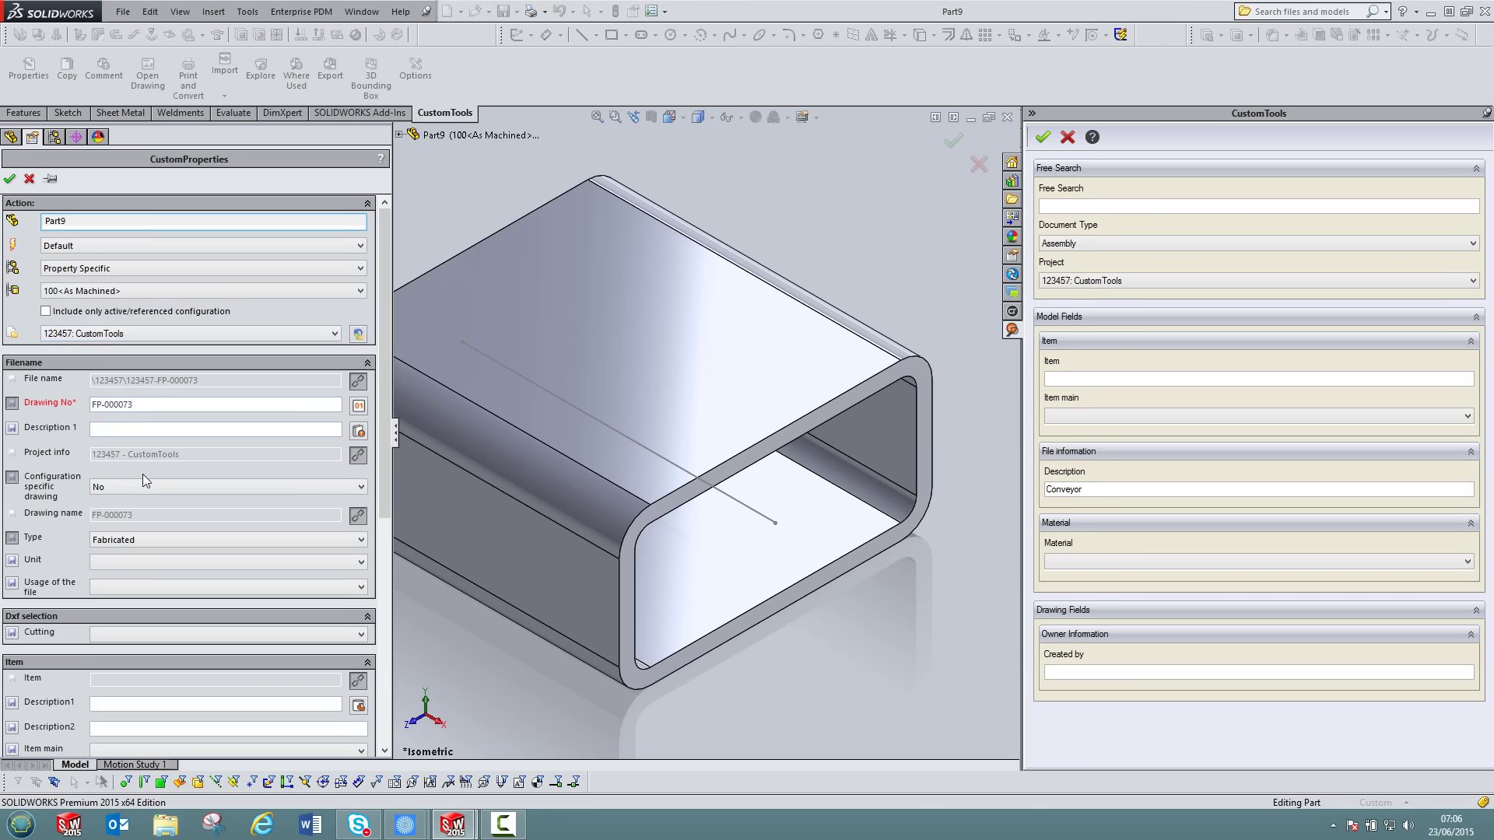
{"action": "left_click", "coordinate": [146, 337]}
{"action": "left_click", "coordinate": [128, 392]}
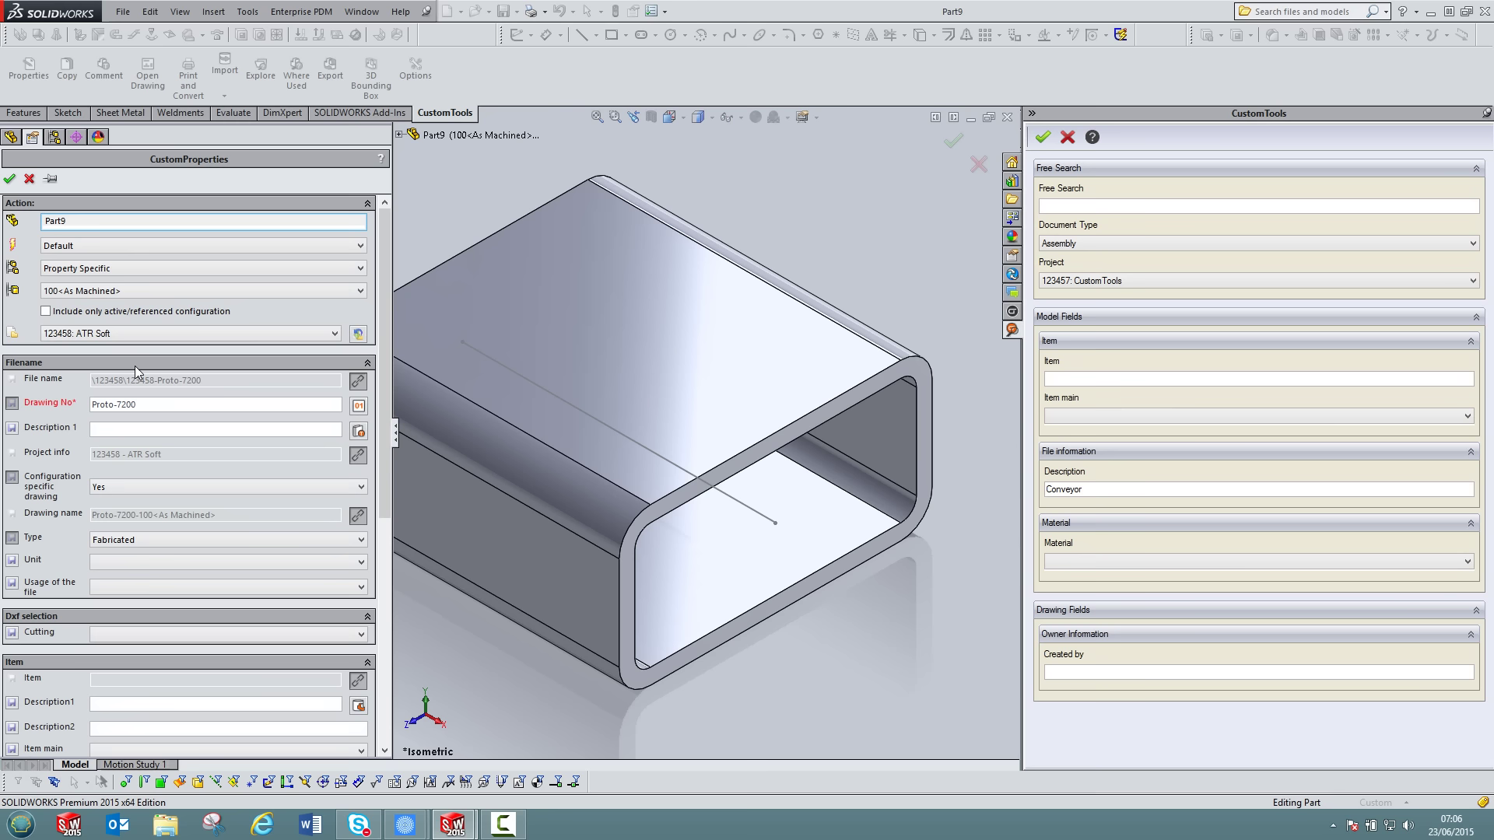
{"action": "left_click", "coordinate": [11, 180]}
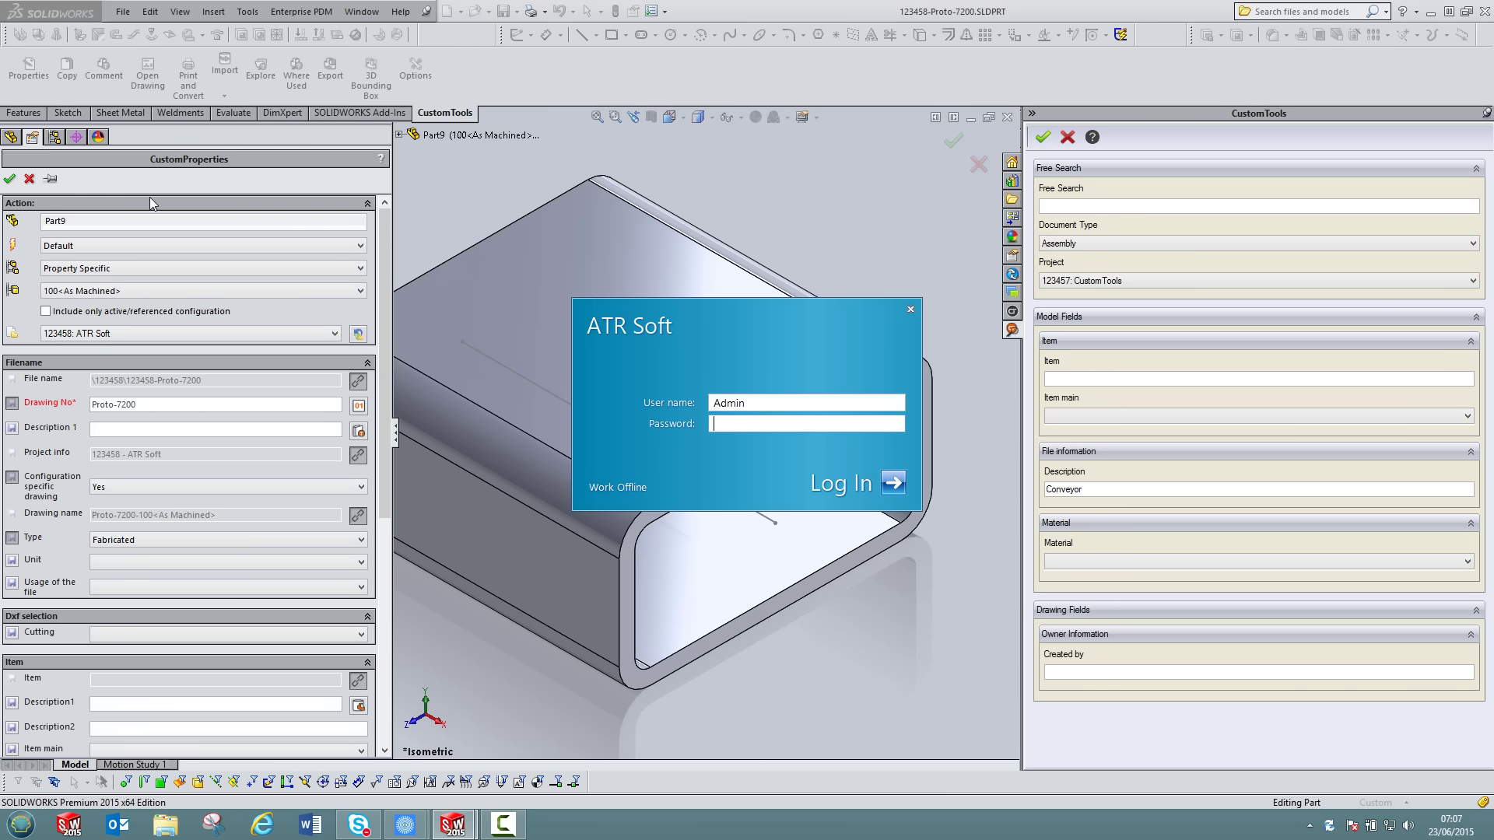
{"action": "left_click", "coordinate": [892, 484]}
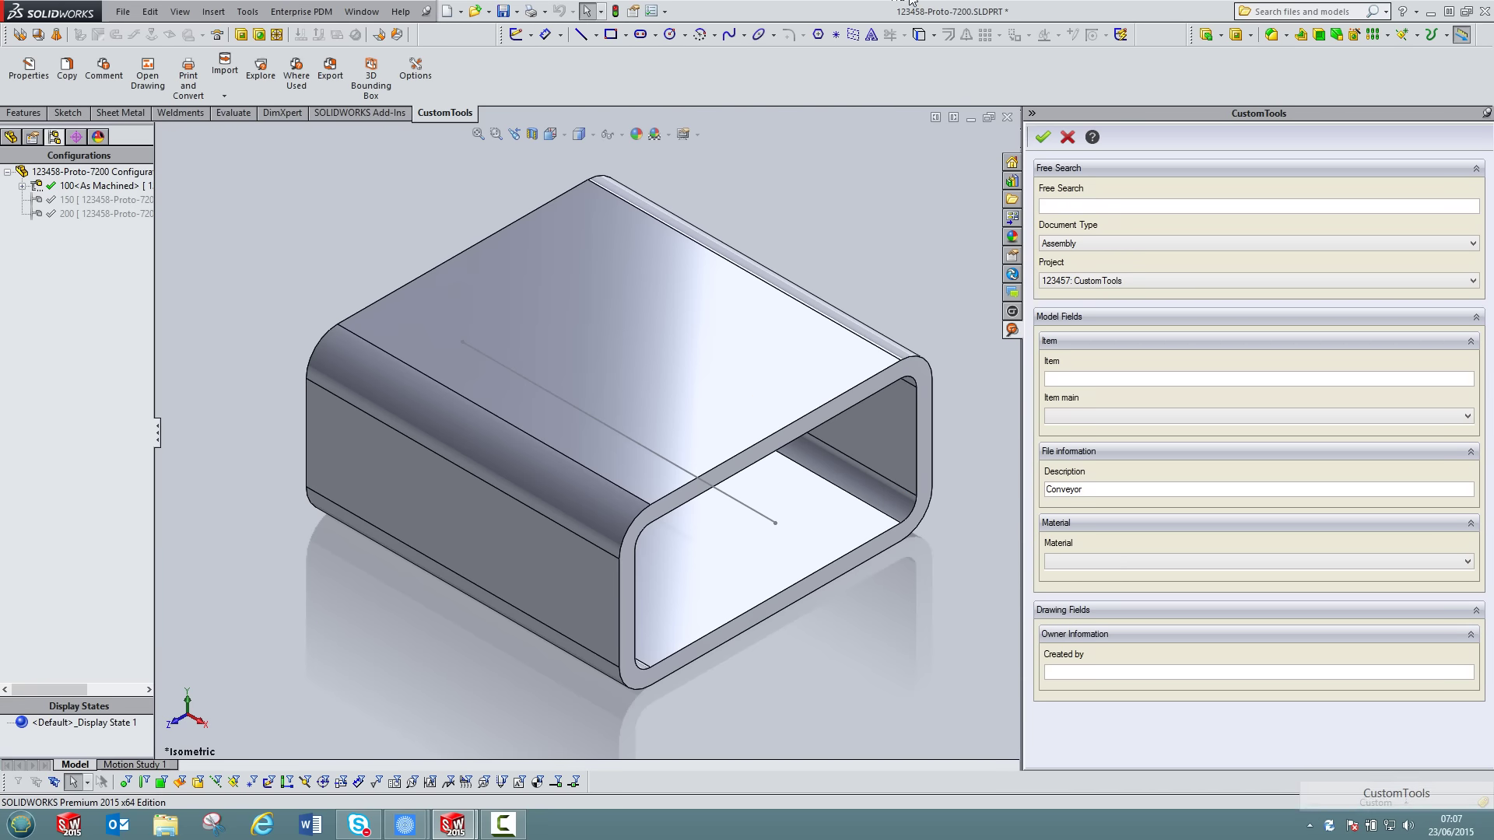
Step: Open the folder containing the saved part to check its name and location, then close the folder
{"action": "left_click", "coordinate": [257, 72]}
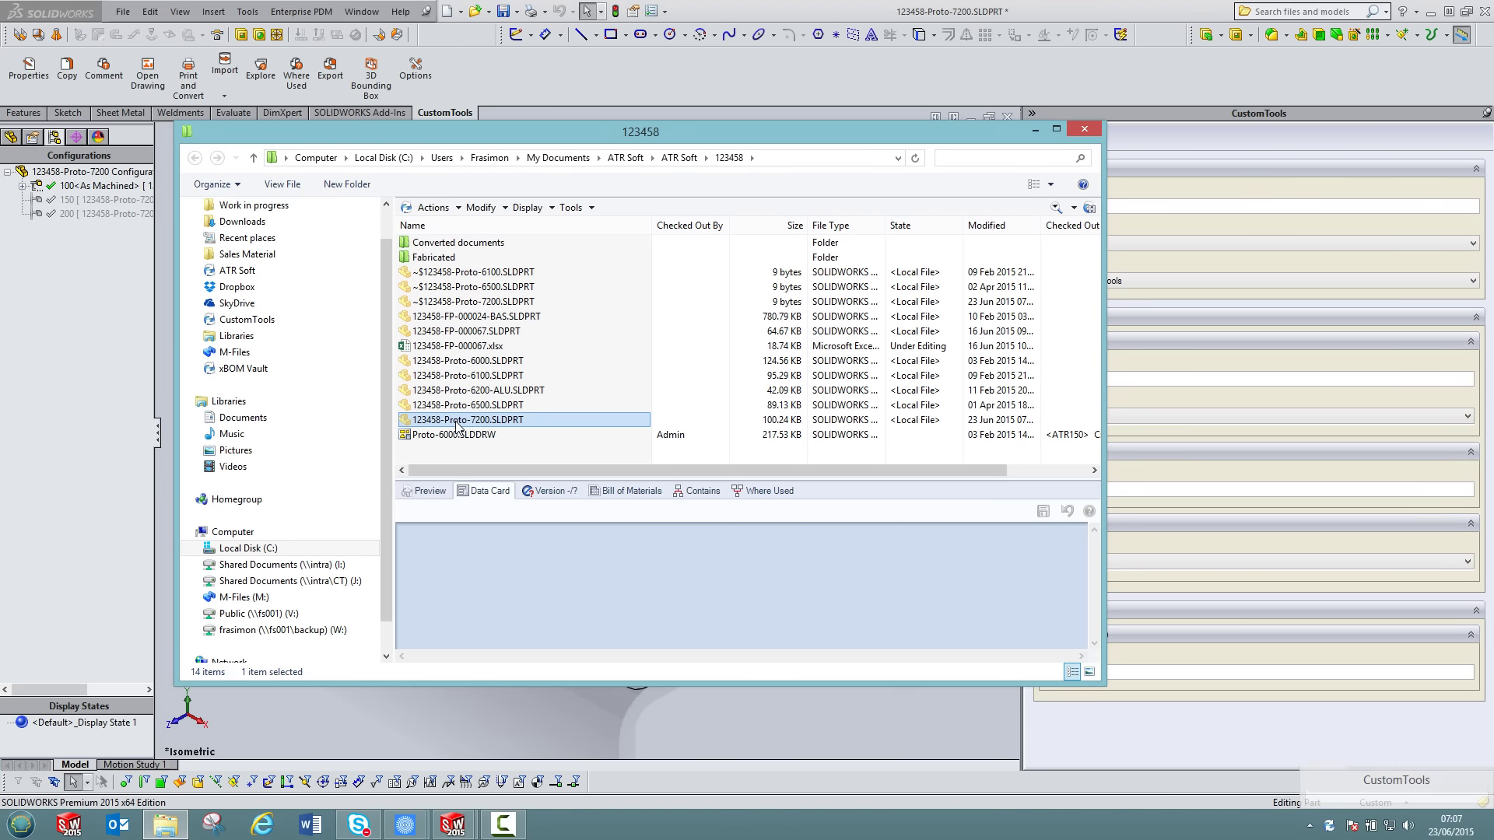
{"action": "left_click", "coordinate": [1082, 131]}
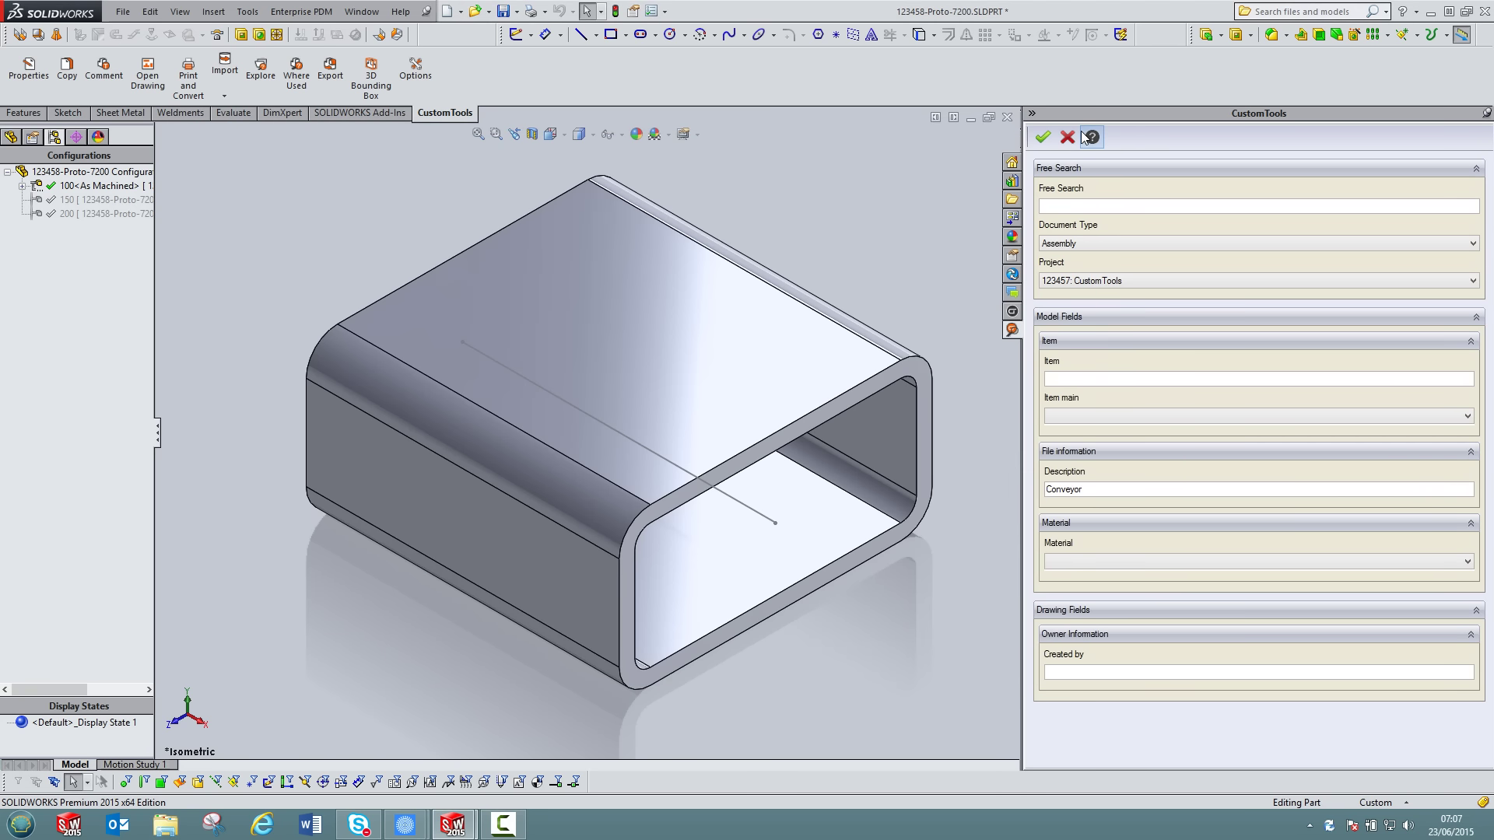
{"action": "key", "text": "alt+Tab"}
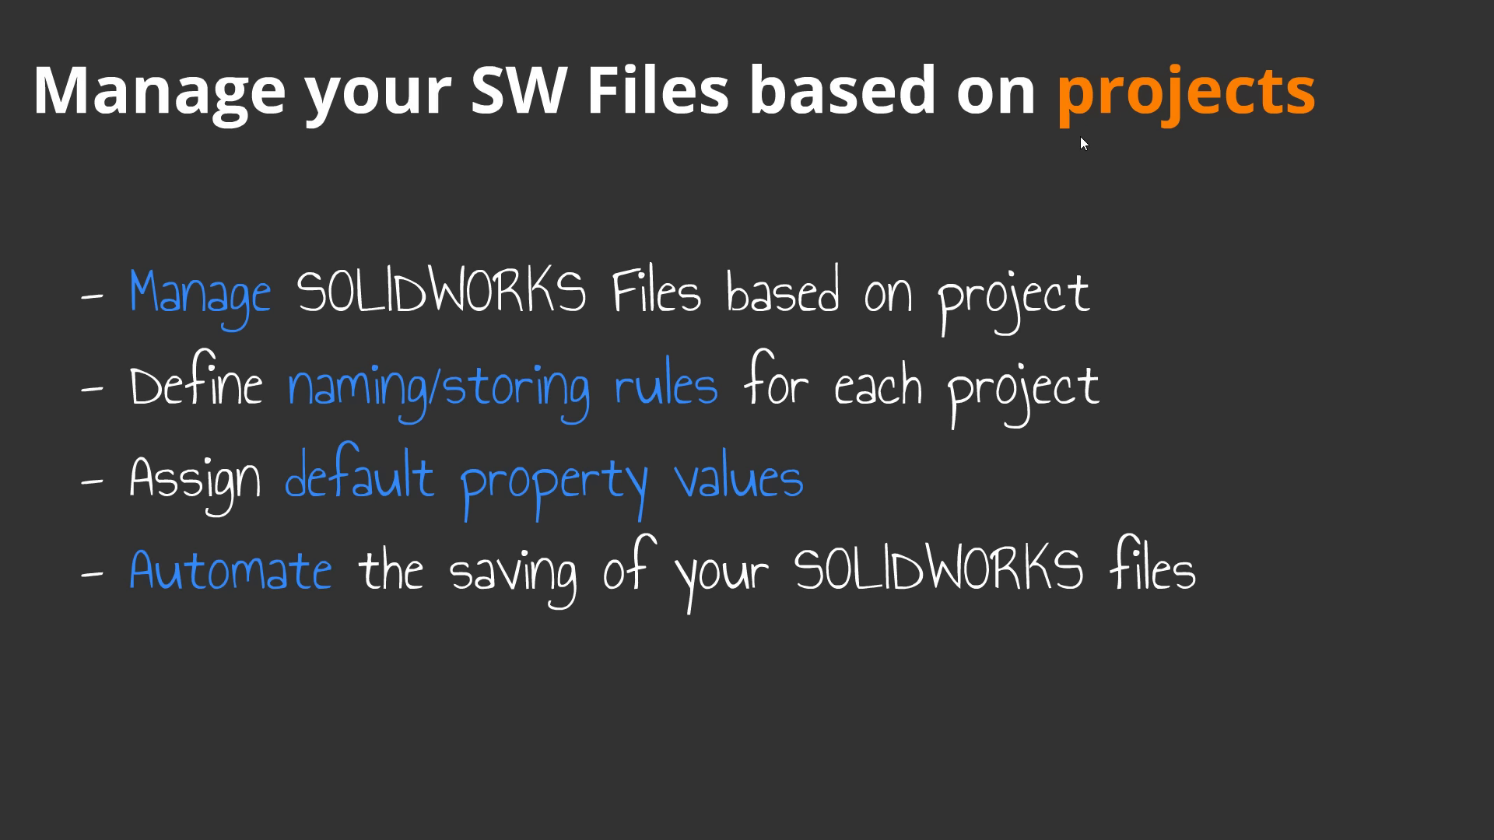
{"action": "left_click", "coordinate": [849, 832]}
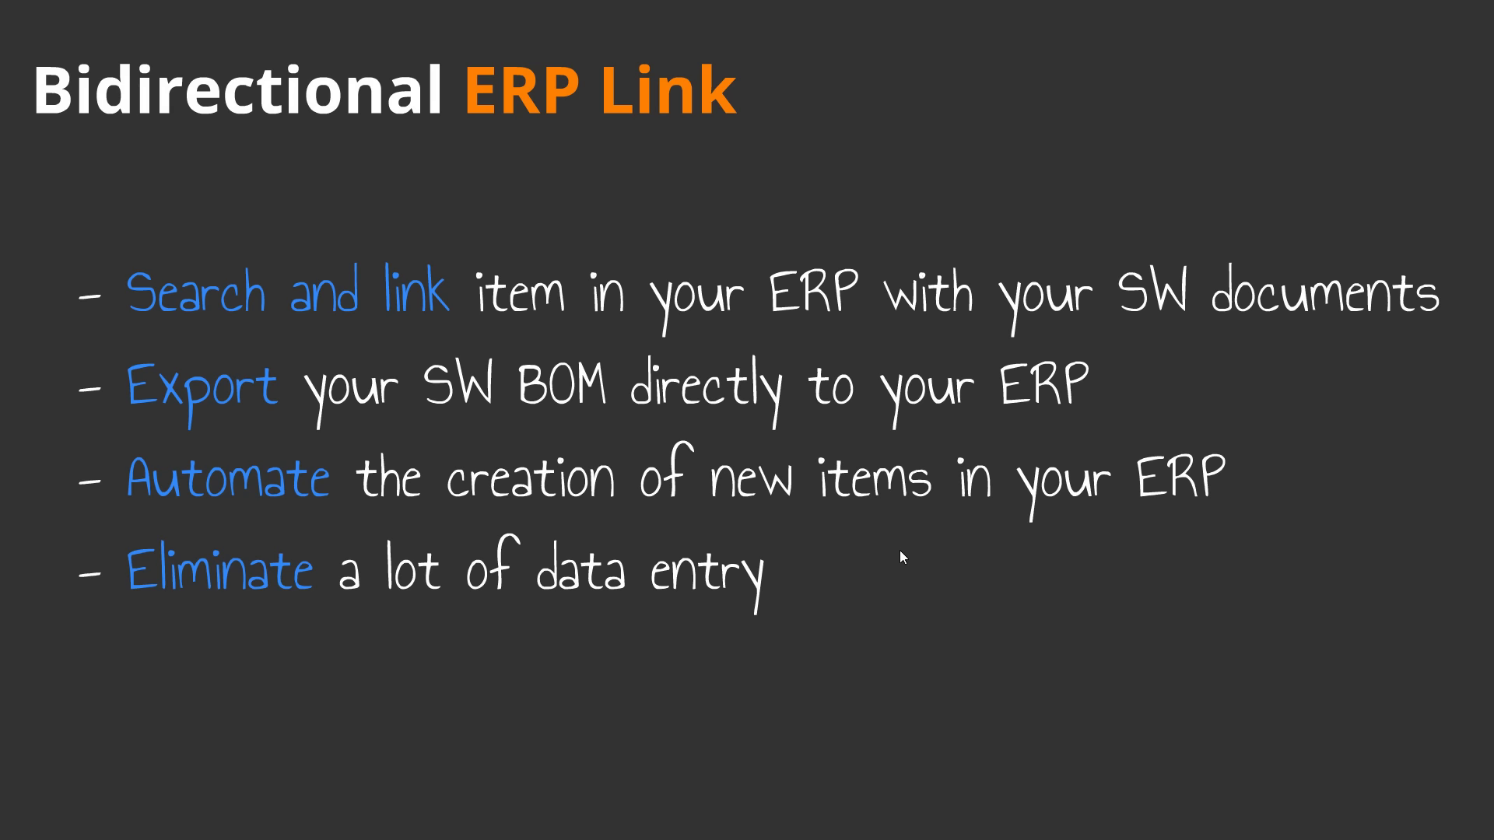
Step: Switch to SOLIDWORKS, open the part's custom properties and run an unfiltered database item search from the item's Description1 property
{"action": "key", "text": "alt+Tab"}
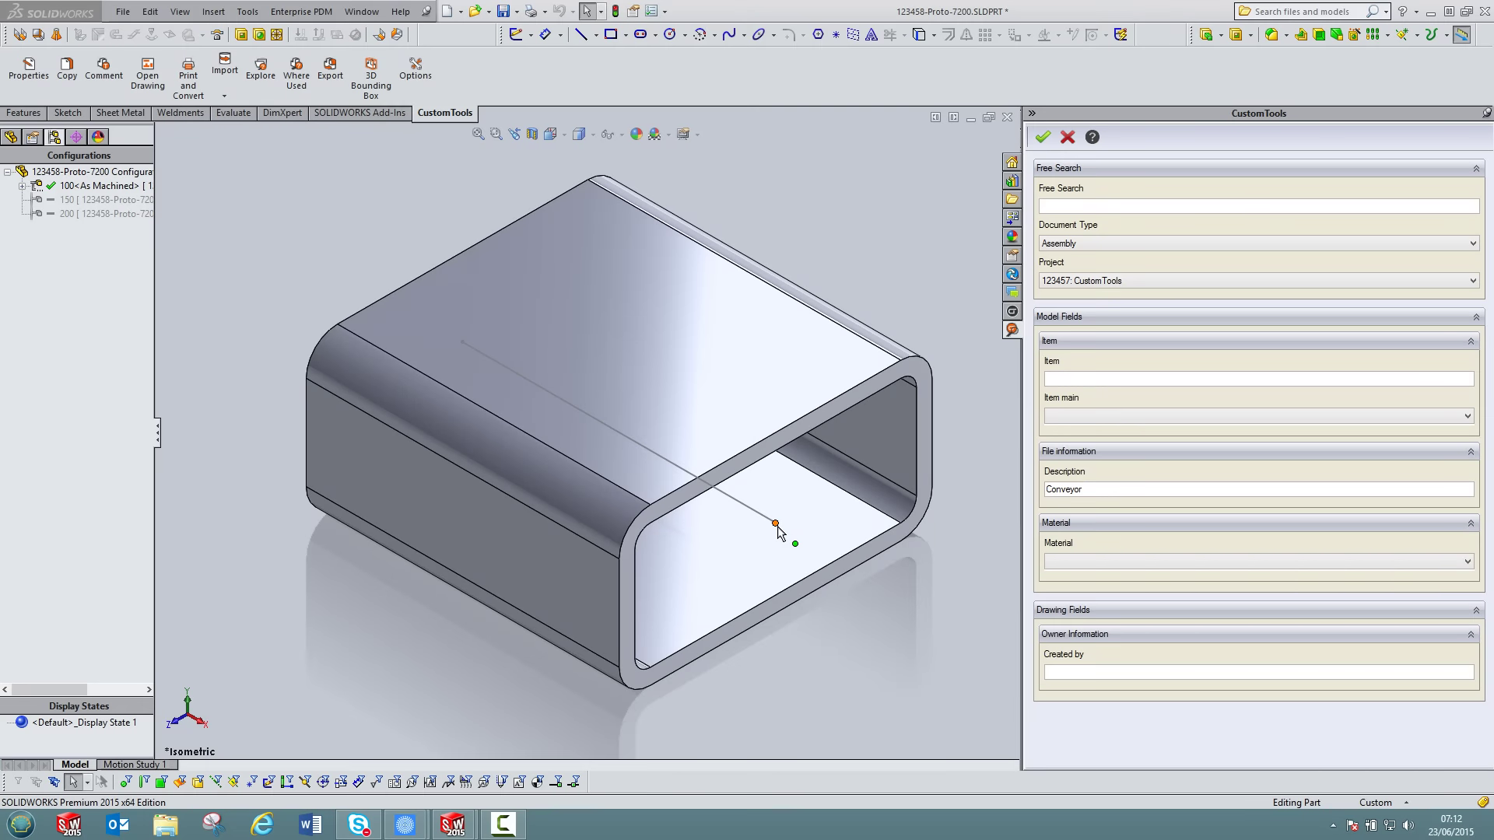
{"action": "left_click", "coordinate": [31, 70]}
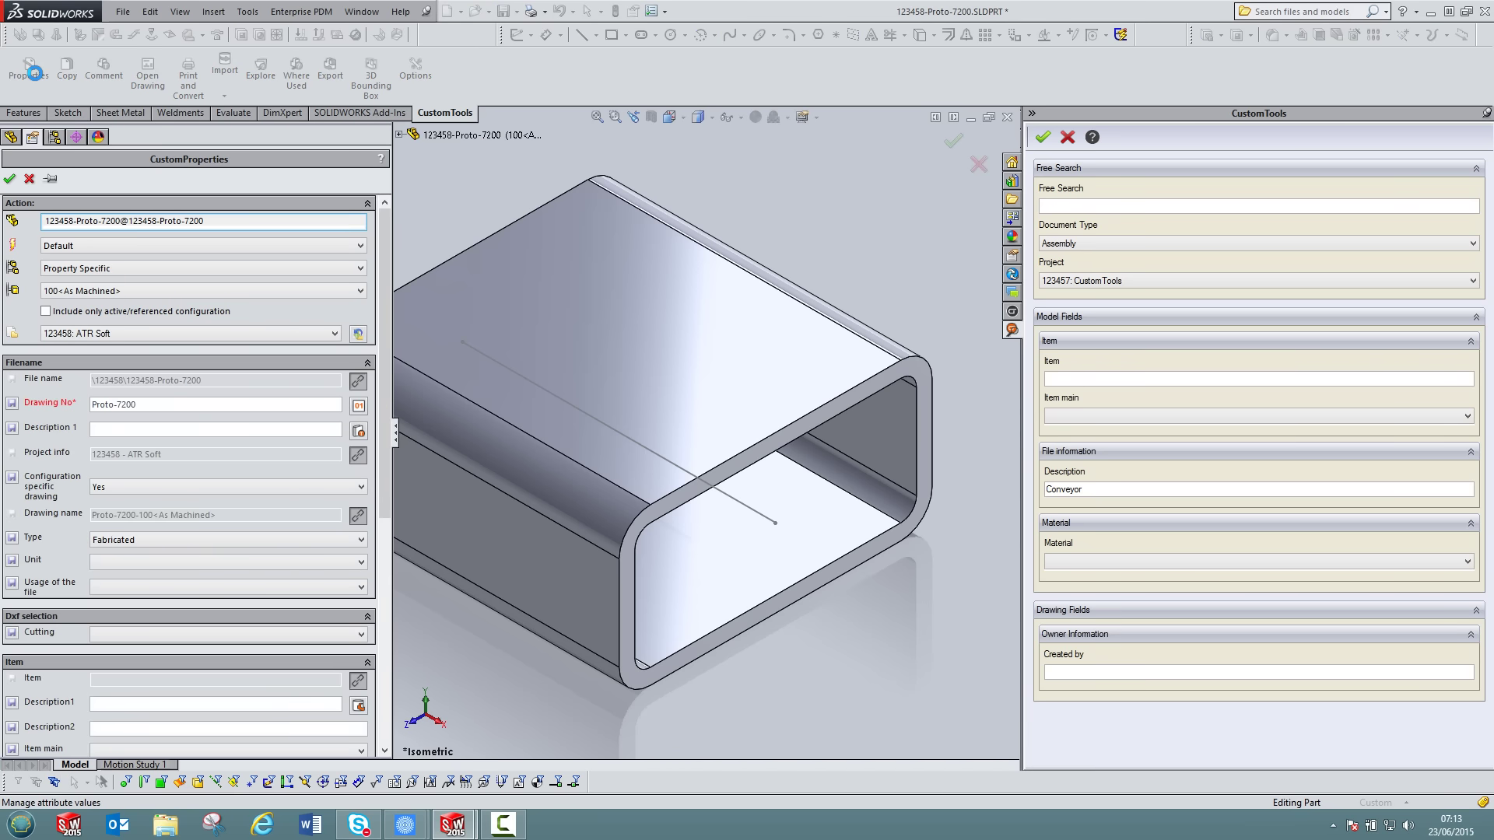
{"action": "left_click_drag", "start_coordinate": [385, 227], "coordinate": [380, 398]}
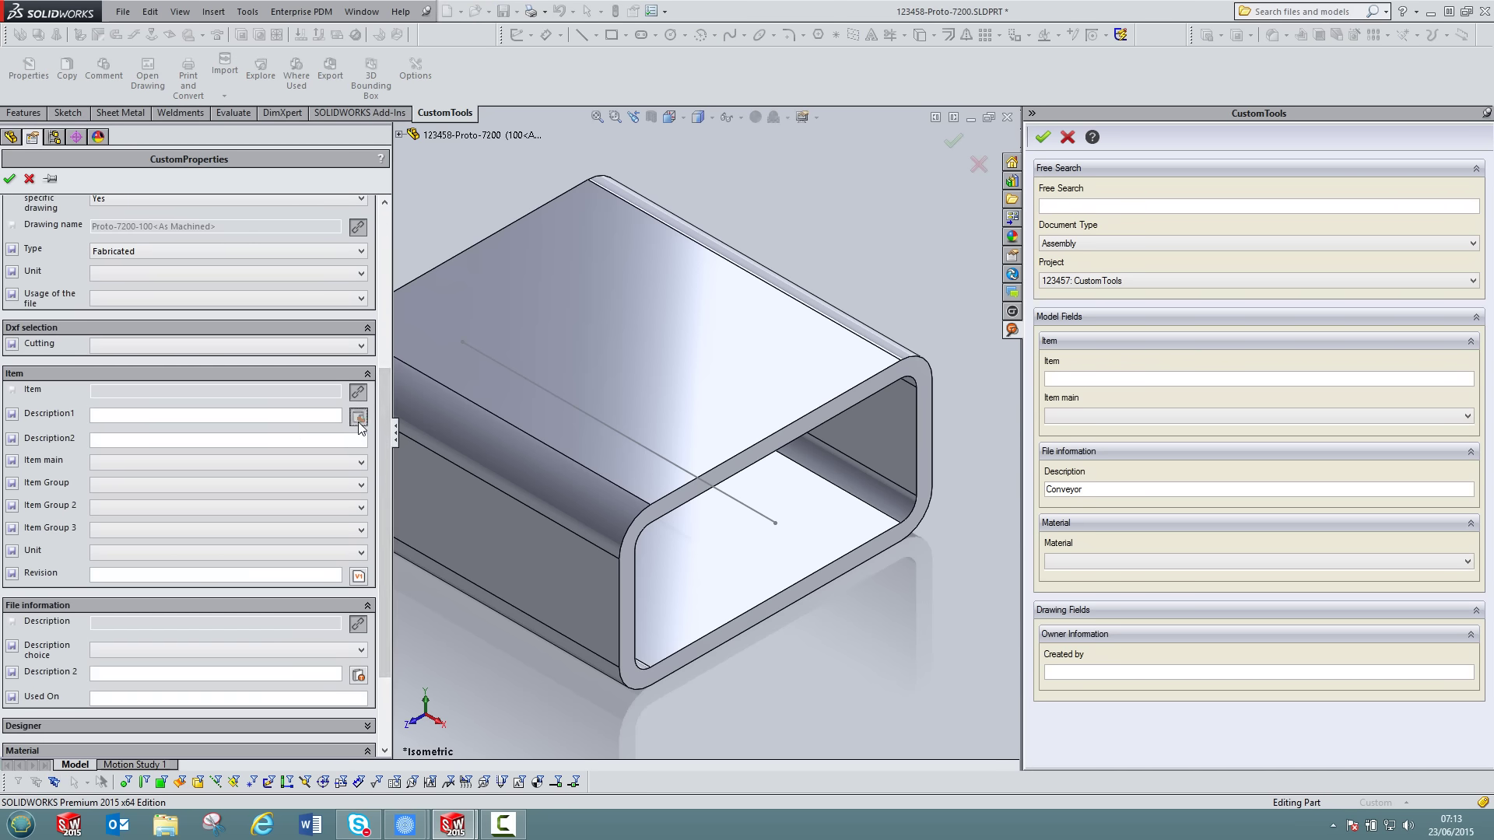
{"action": "left_click", "coordinate": [358, 420]}
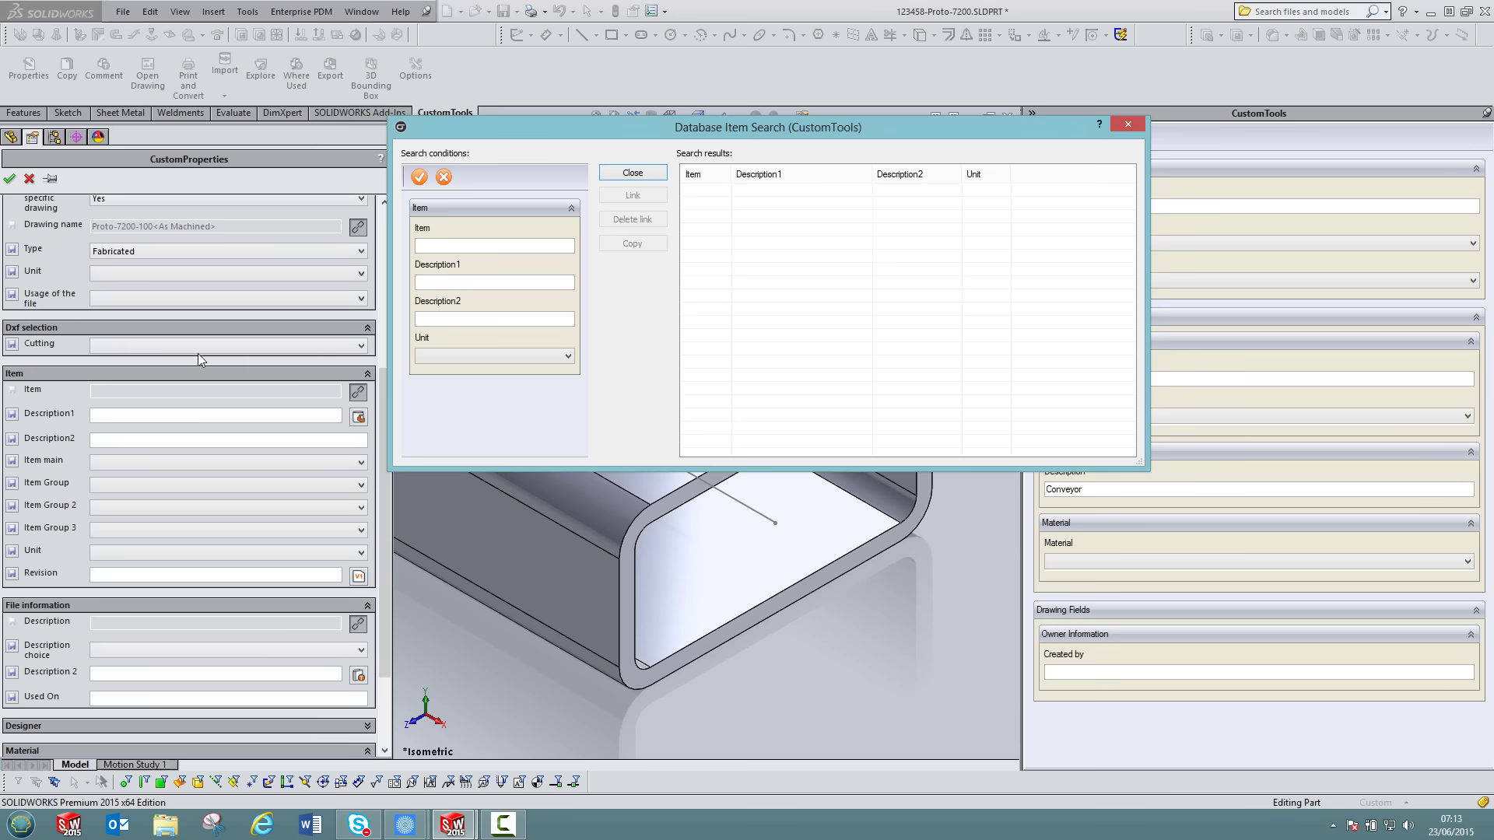
{"action": "left_click", "coordinate": [418, 178]}
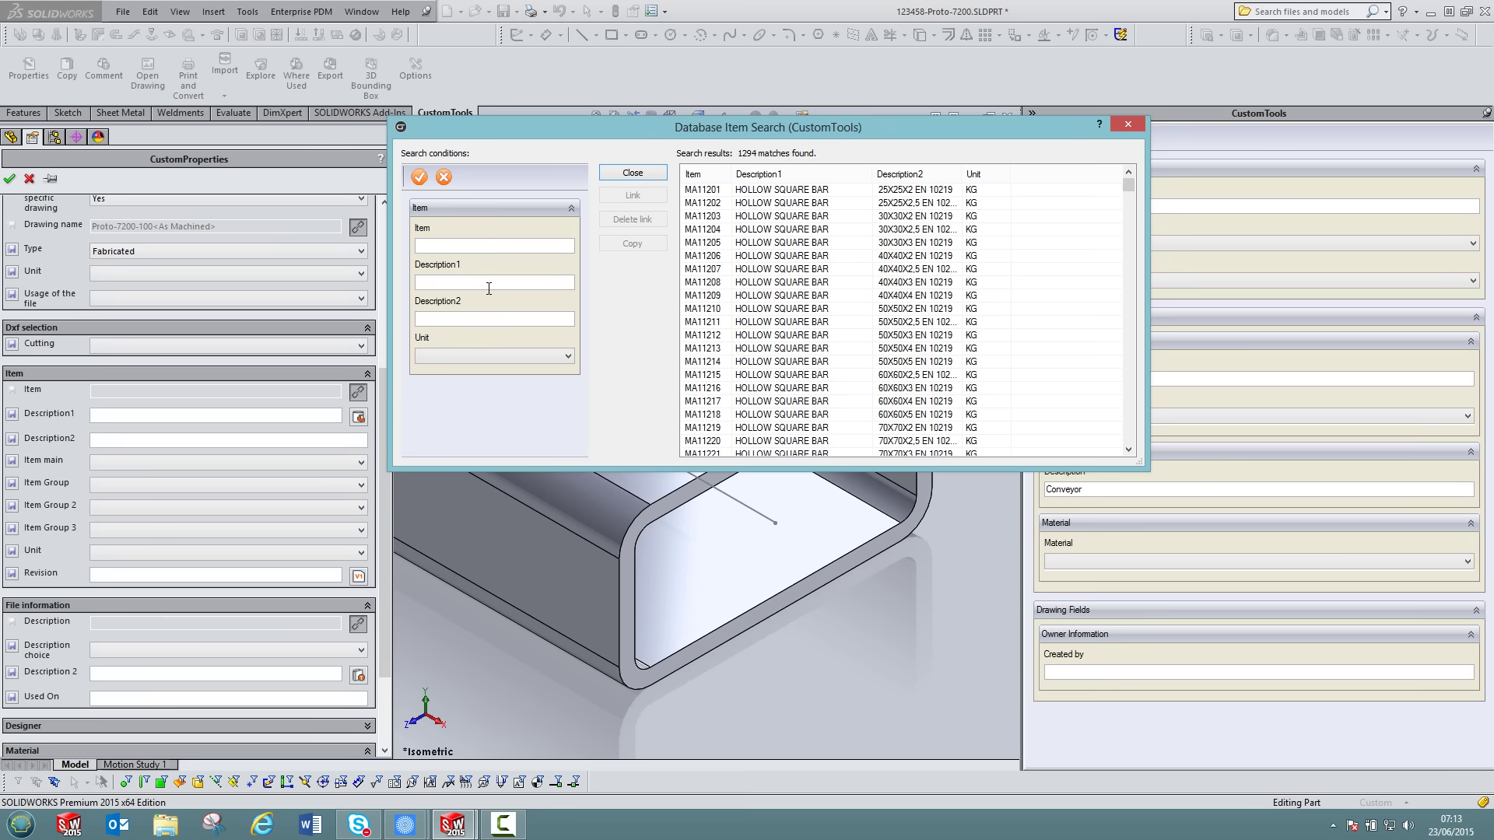
Step: Search the item database for Description1 Steel, link item MA11441 to the part and apply the custom properties
{"action": "type", "text": "Steel"}
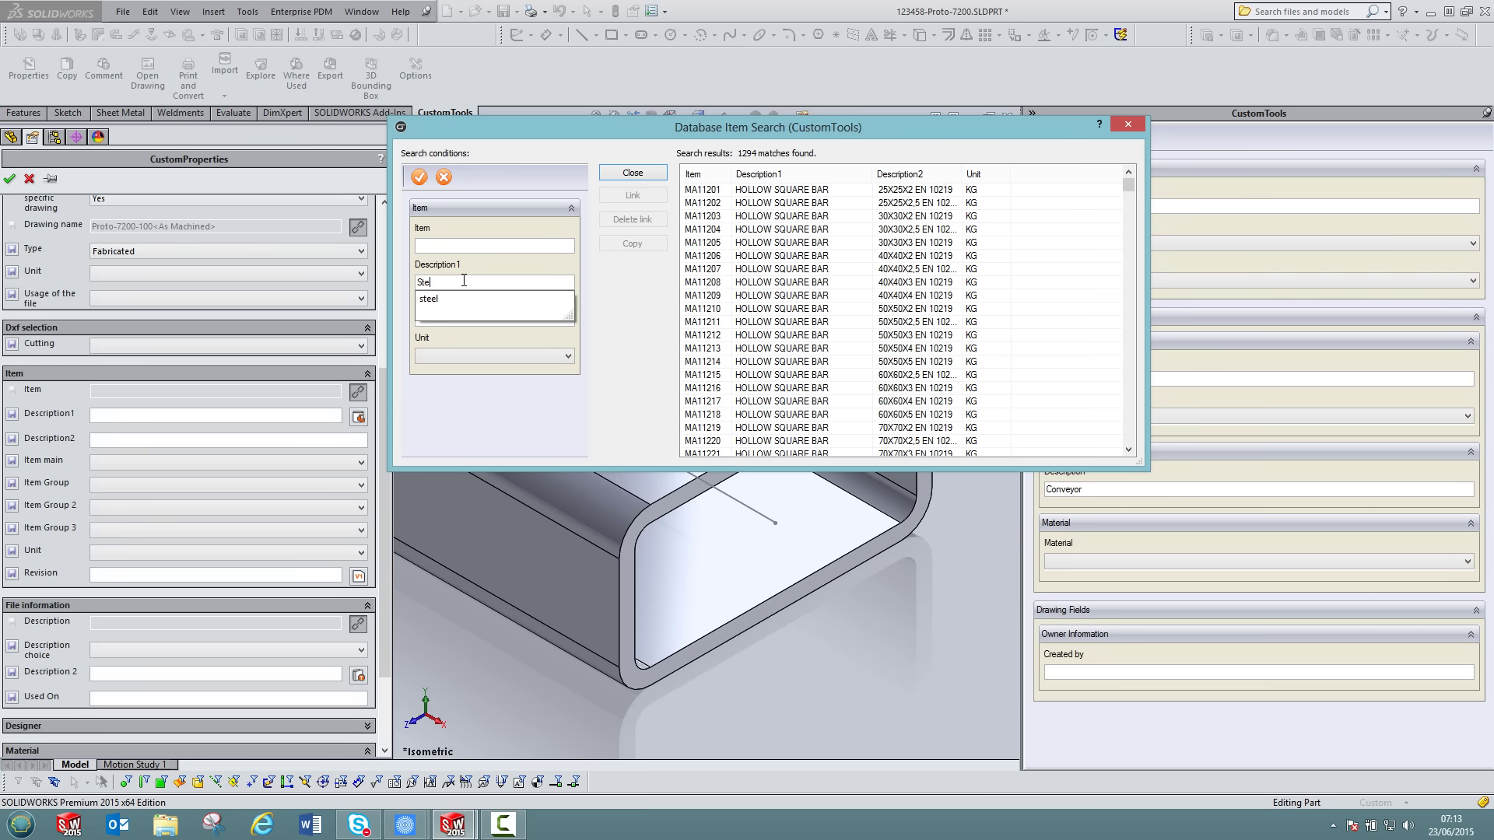
{"action": "double_click", "coordinate": [464, 282]}
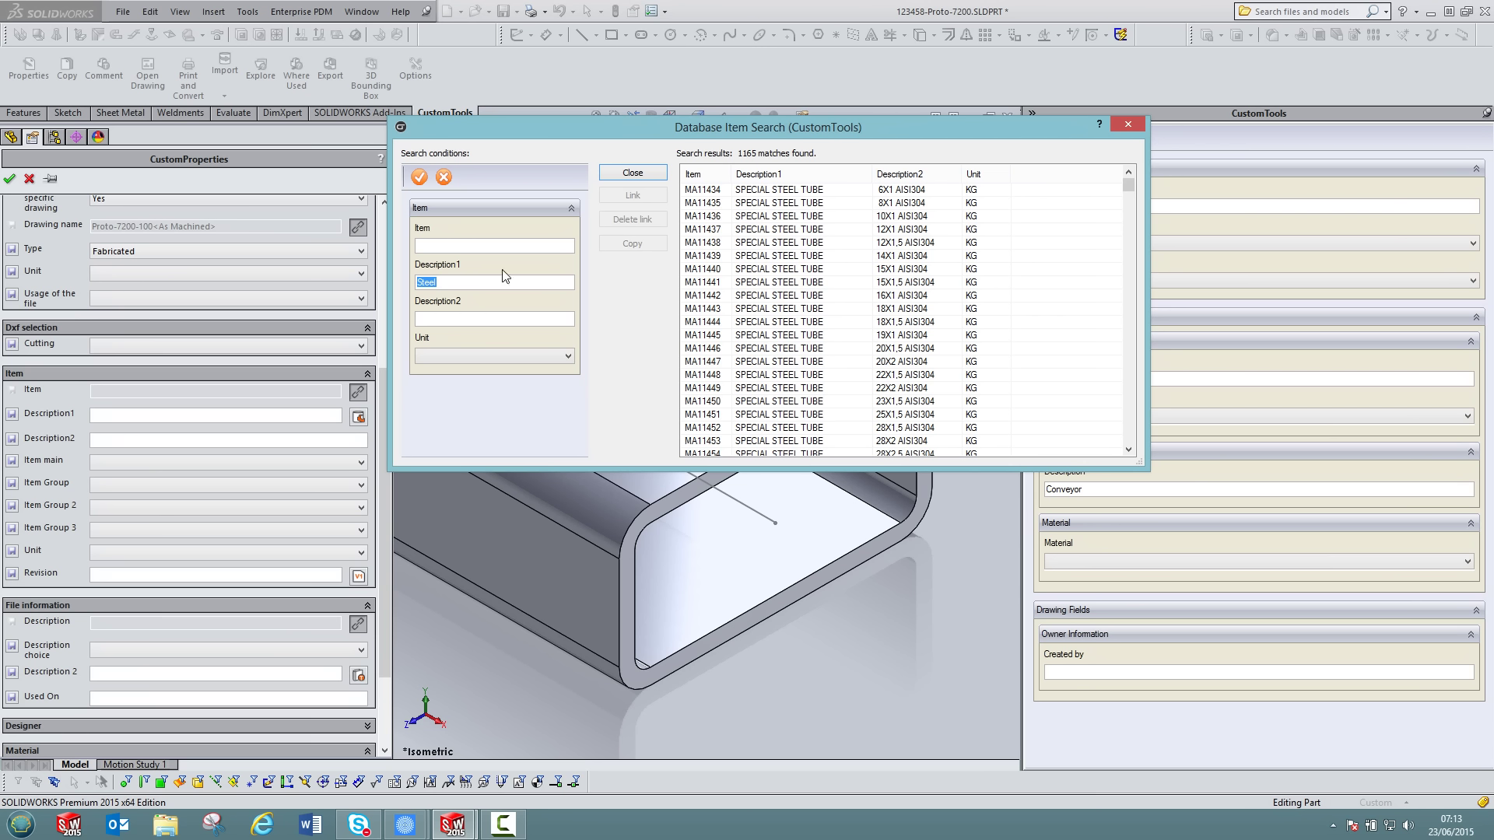
{"action": "left_click", "coordinate": [801, 284]}
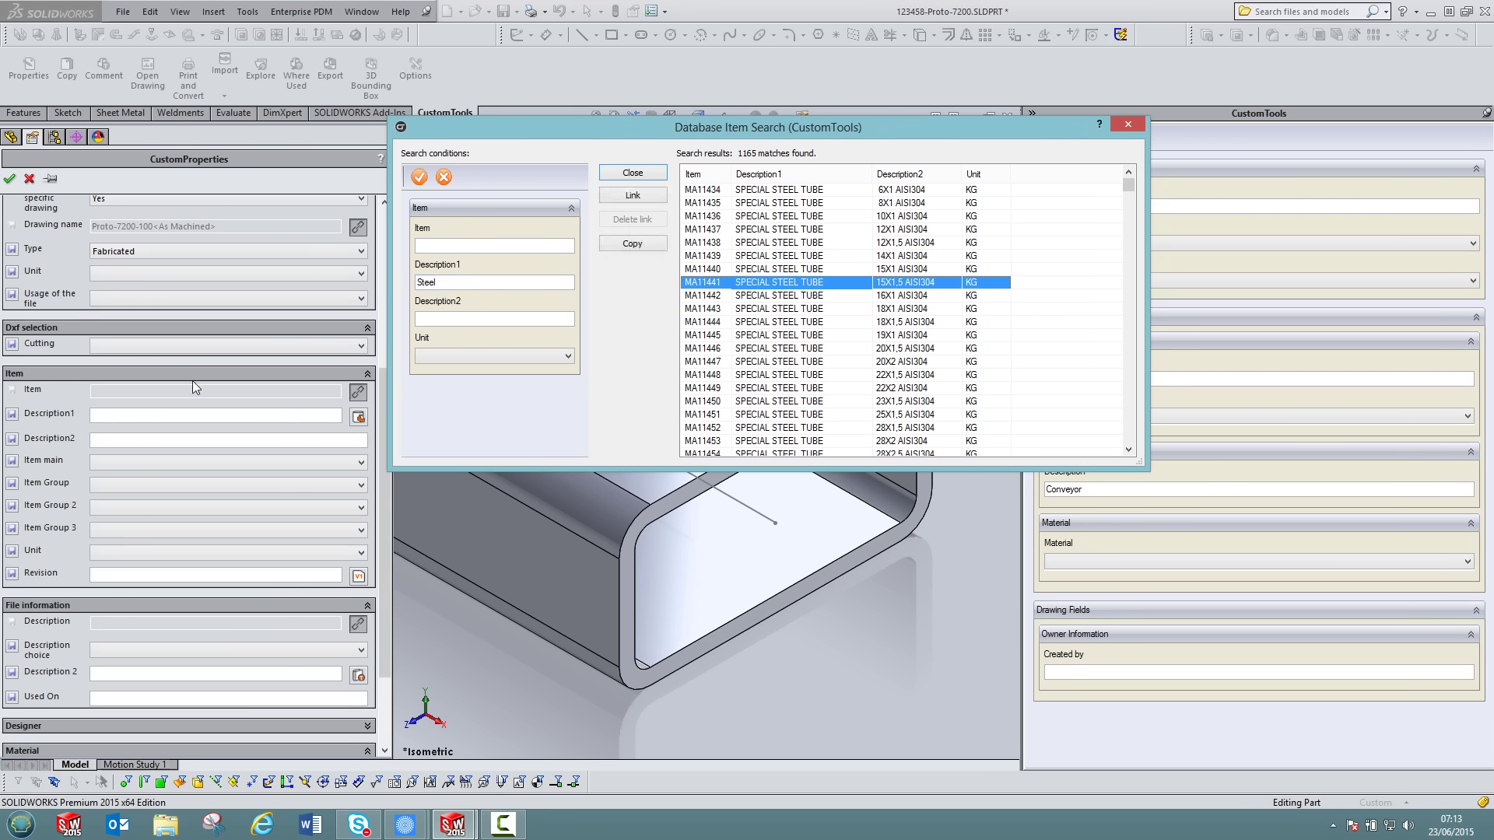
{"action": "left_click", "coordinate": [622, 196]}
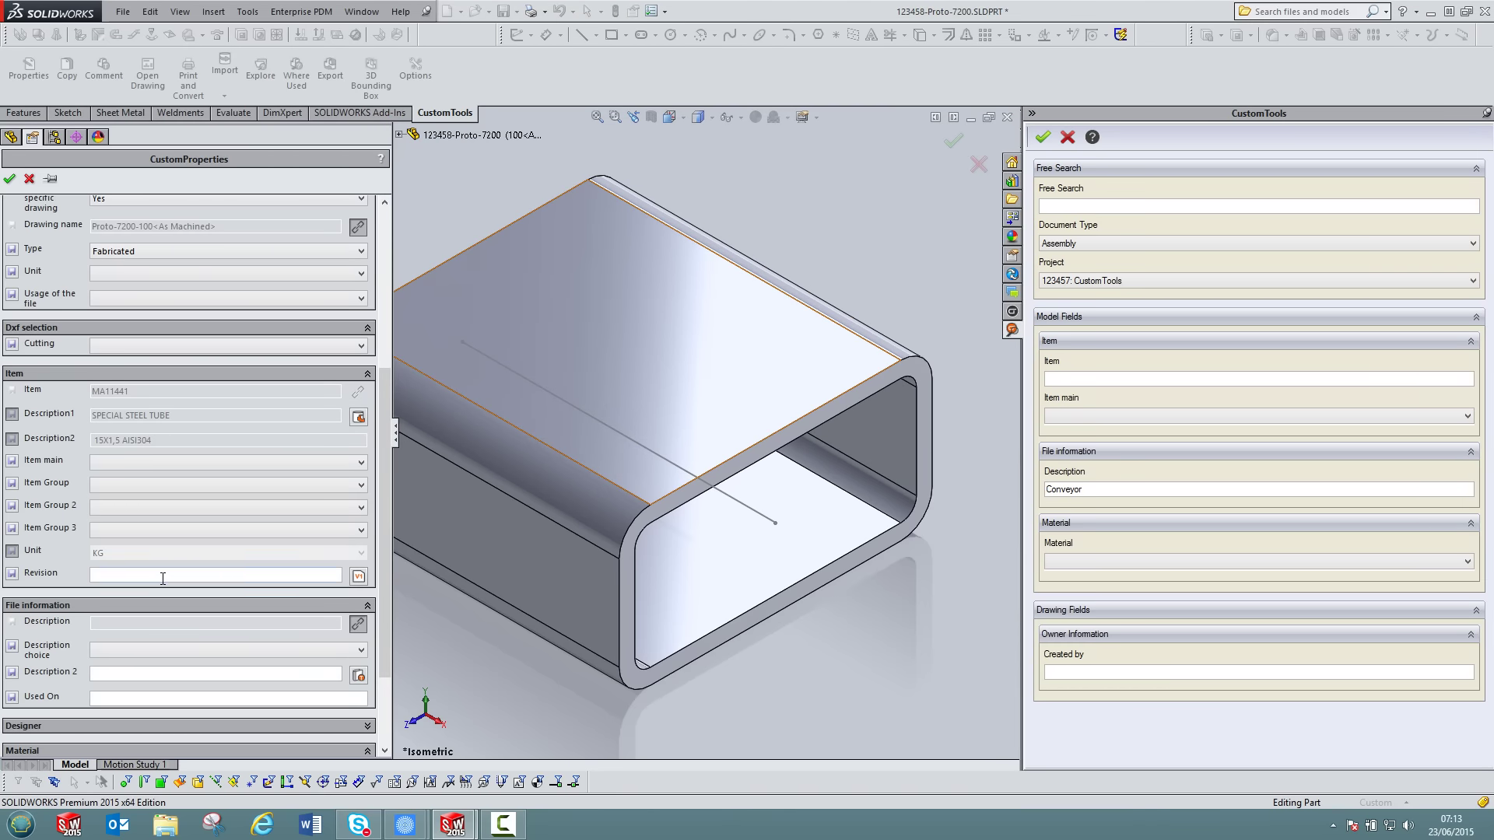
{"action": "left_click", "coordinate": [9, 178]}
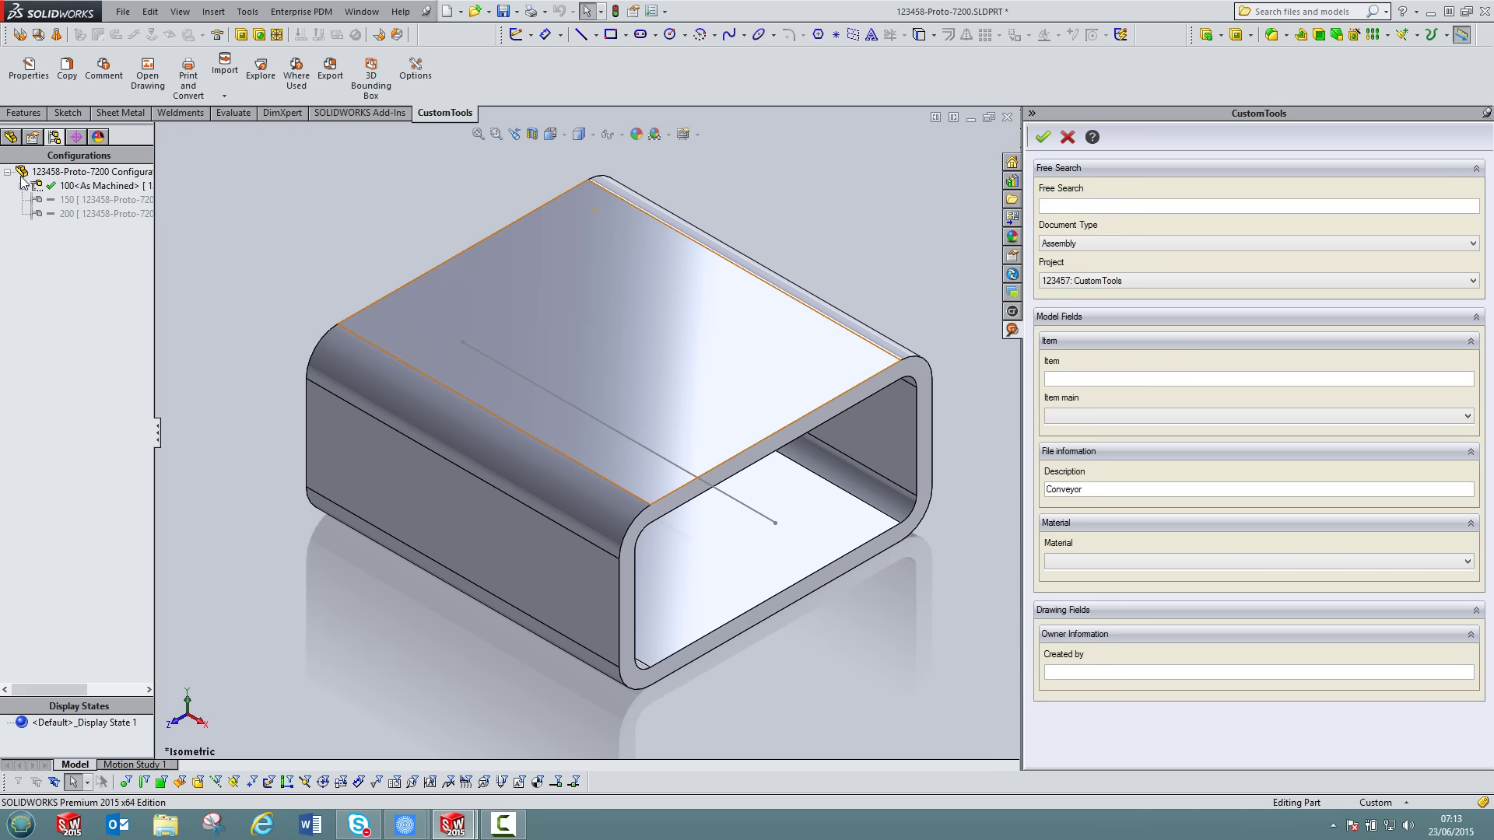
Step: Close the 123458-Proto-7200 part and open the recent assembly 000001.SLDASM, fitted to the window
{"action": "left_click", "coordinate": [1009, 116]}
{"action": "left_click", "coordinate": [702, 429]}
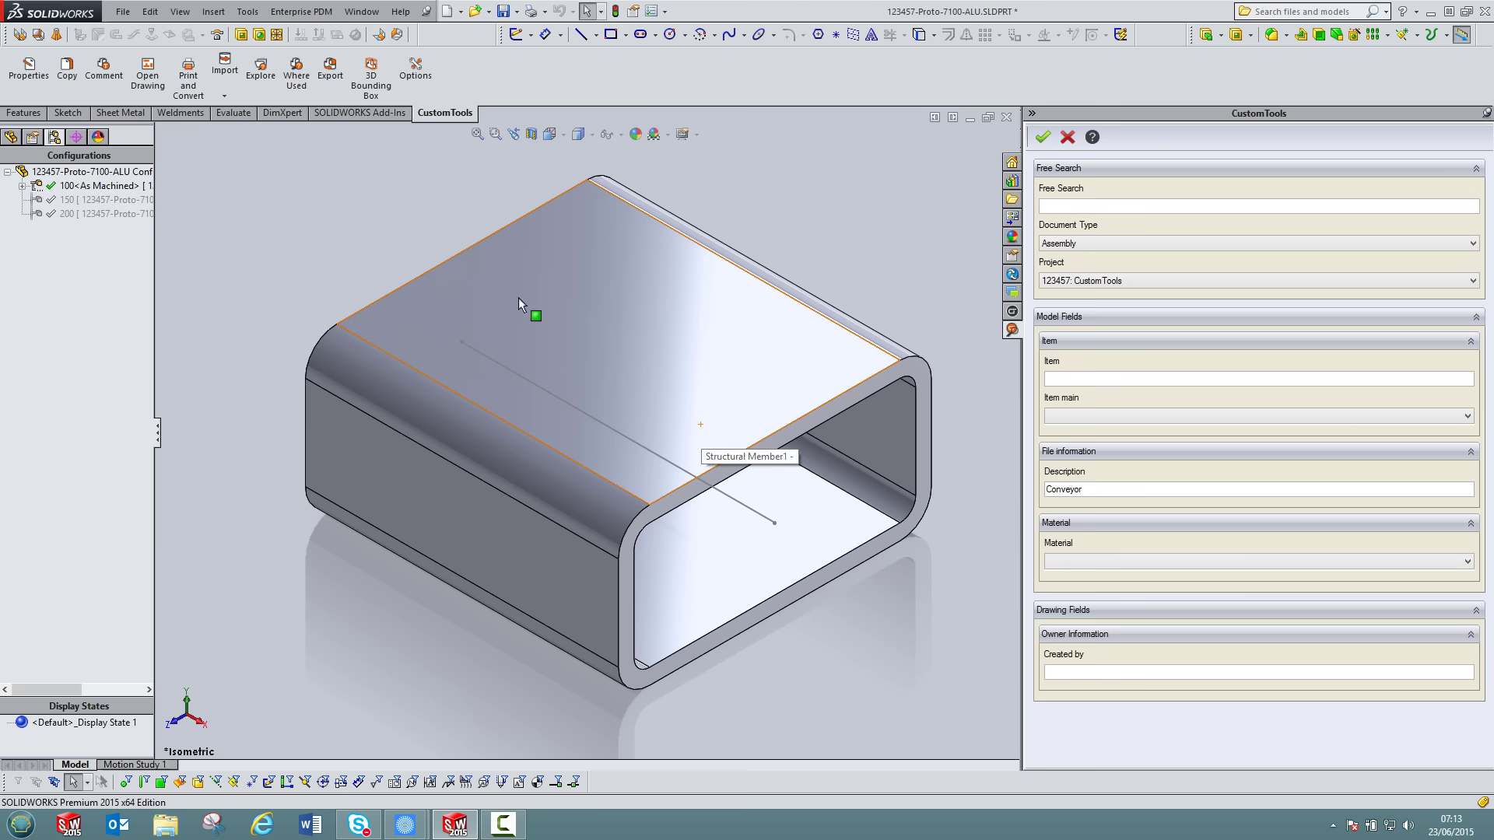
{"action": "left_click", "coordinate": [123, 11]}
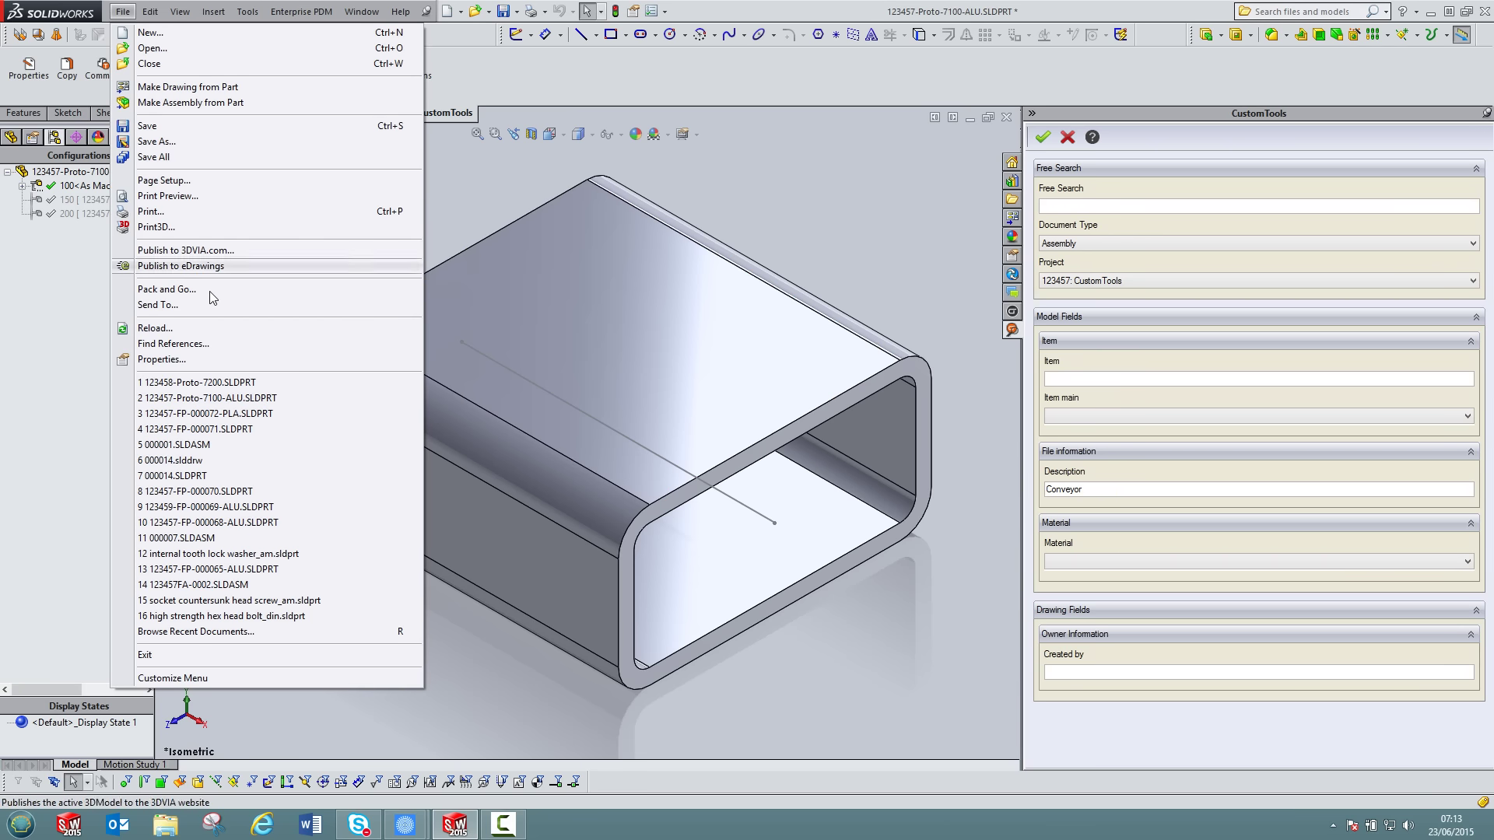
{"action": "left_click", "coordinate": [196, 444]}
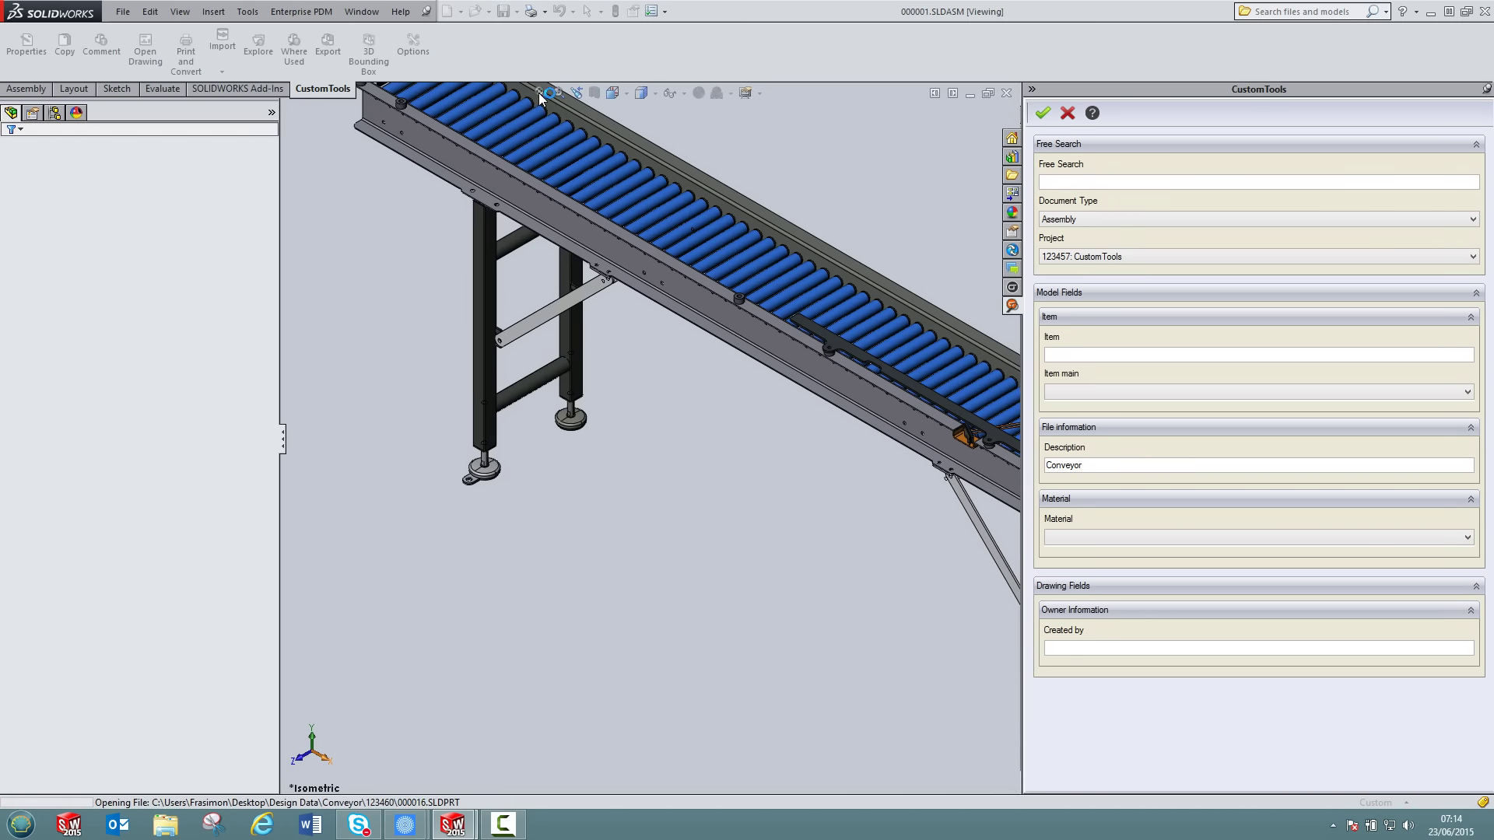
{"action": "left_click", "coordinate": [540, 93]}
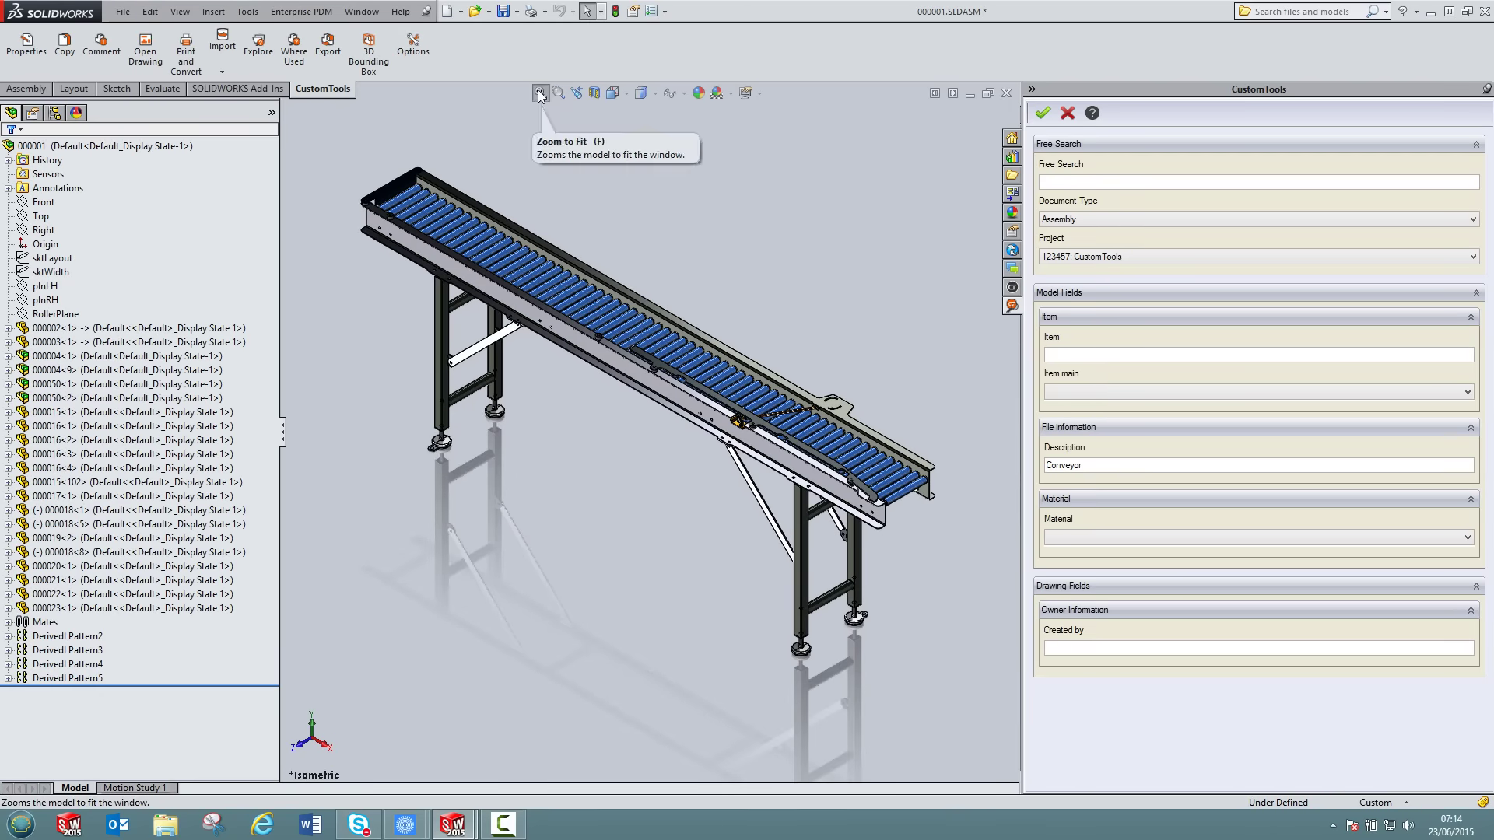
Step: Start the CustomTools export of the conveyor assembly without saving the file first
{"action": "left_click", "coordinate": [334, 50]}
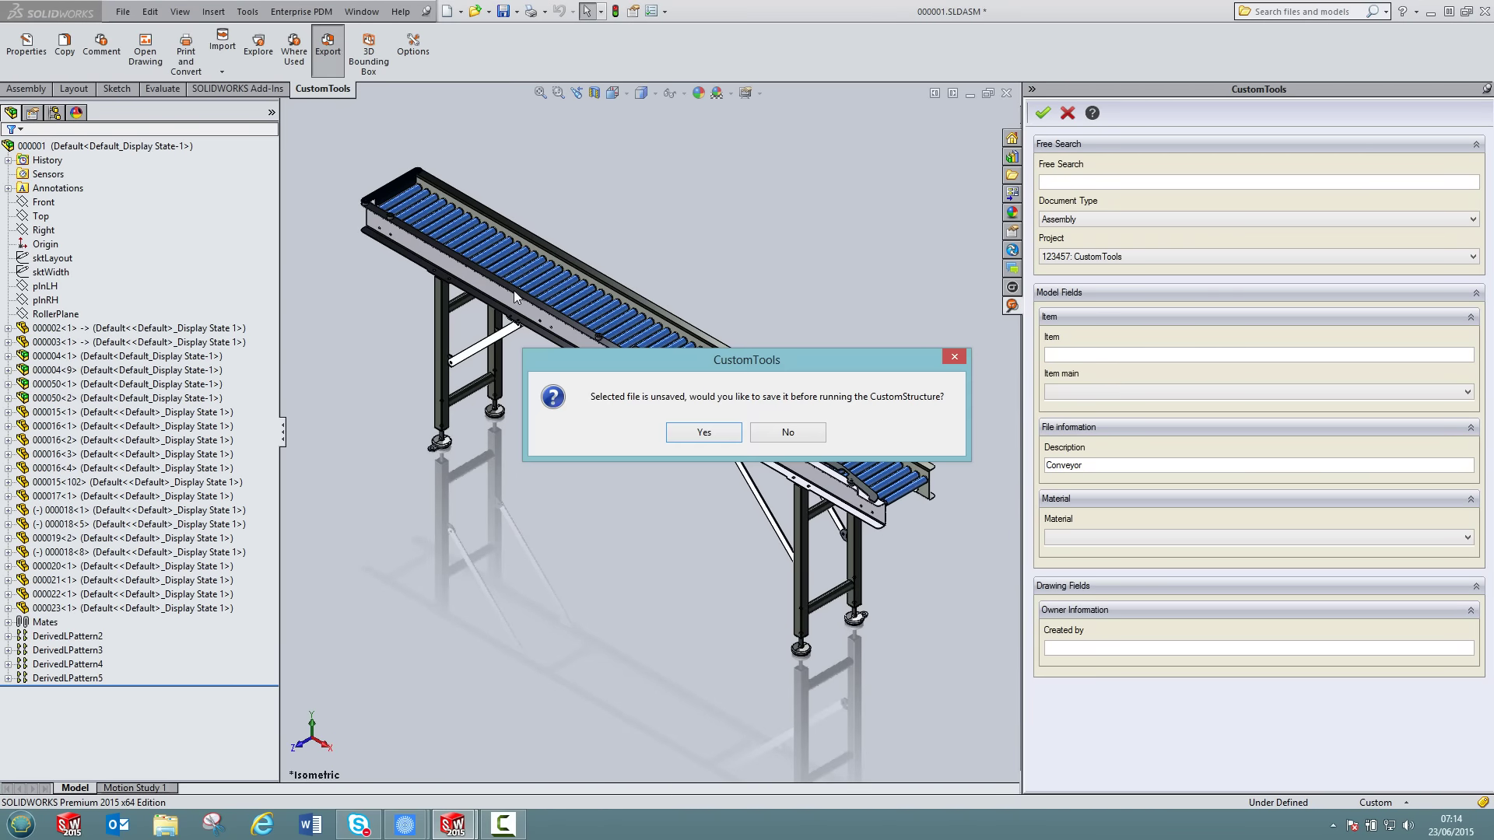
{"action": "left_click", "coordinate": [768, 436]}
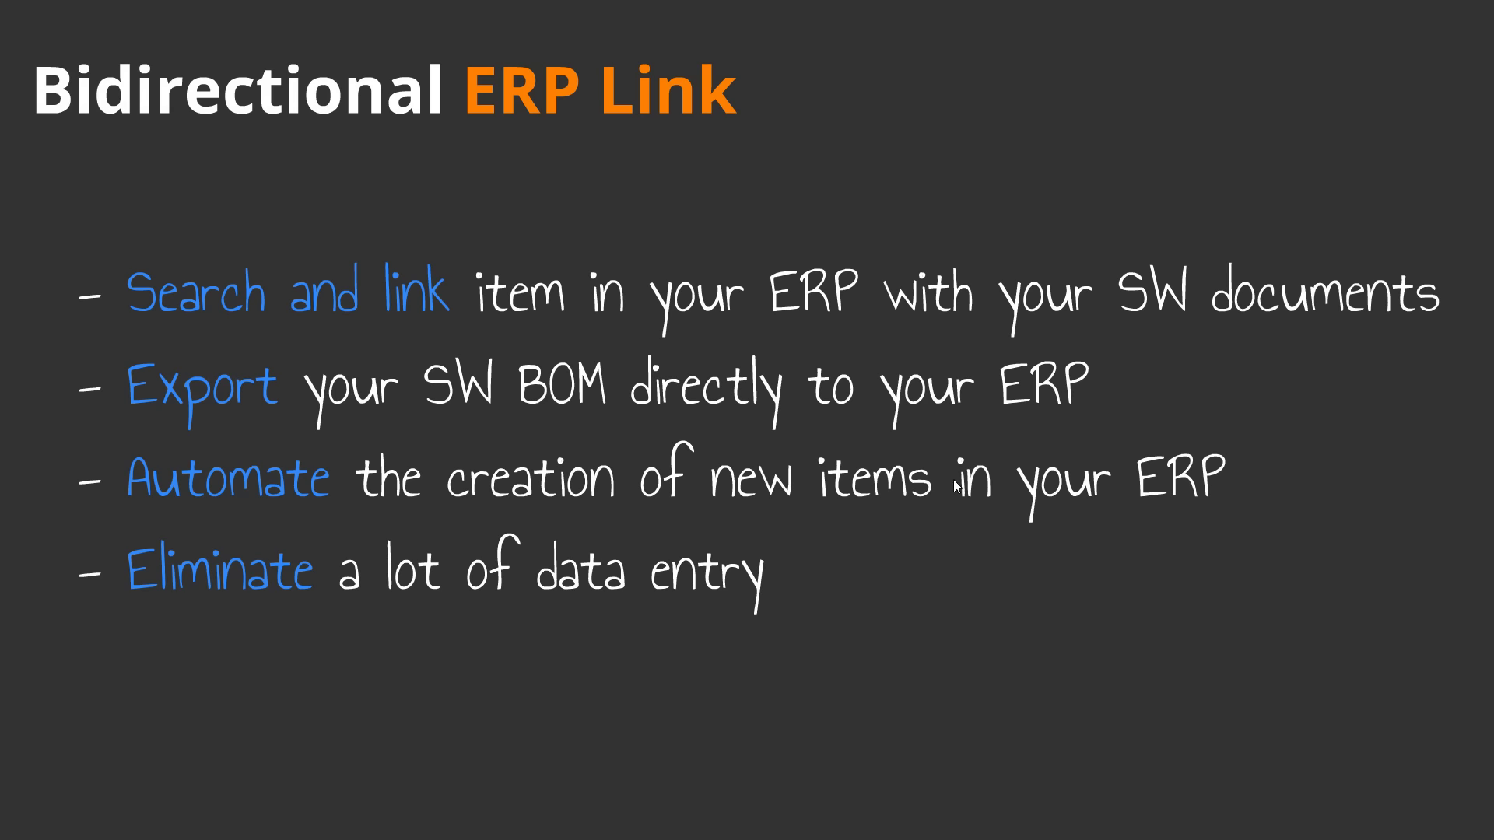
{"action": "left_click", "coordinate": [826, 831]}
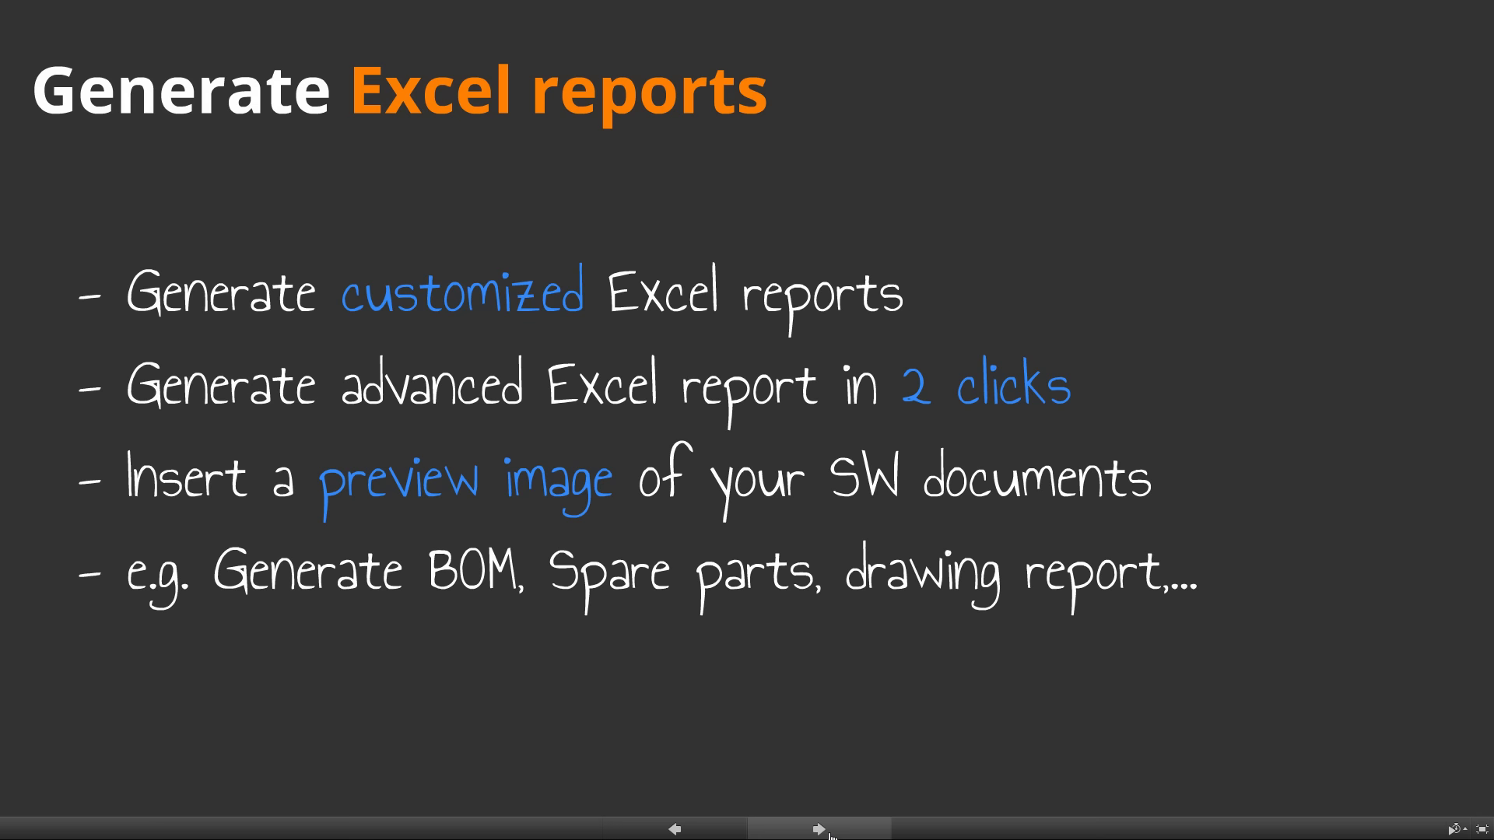
{"action": "left_click", "coordinate": [819, 829]}
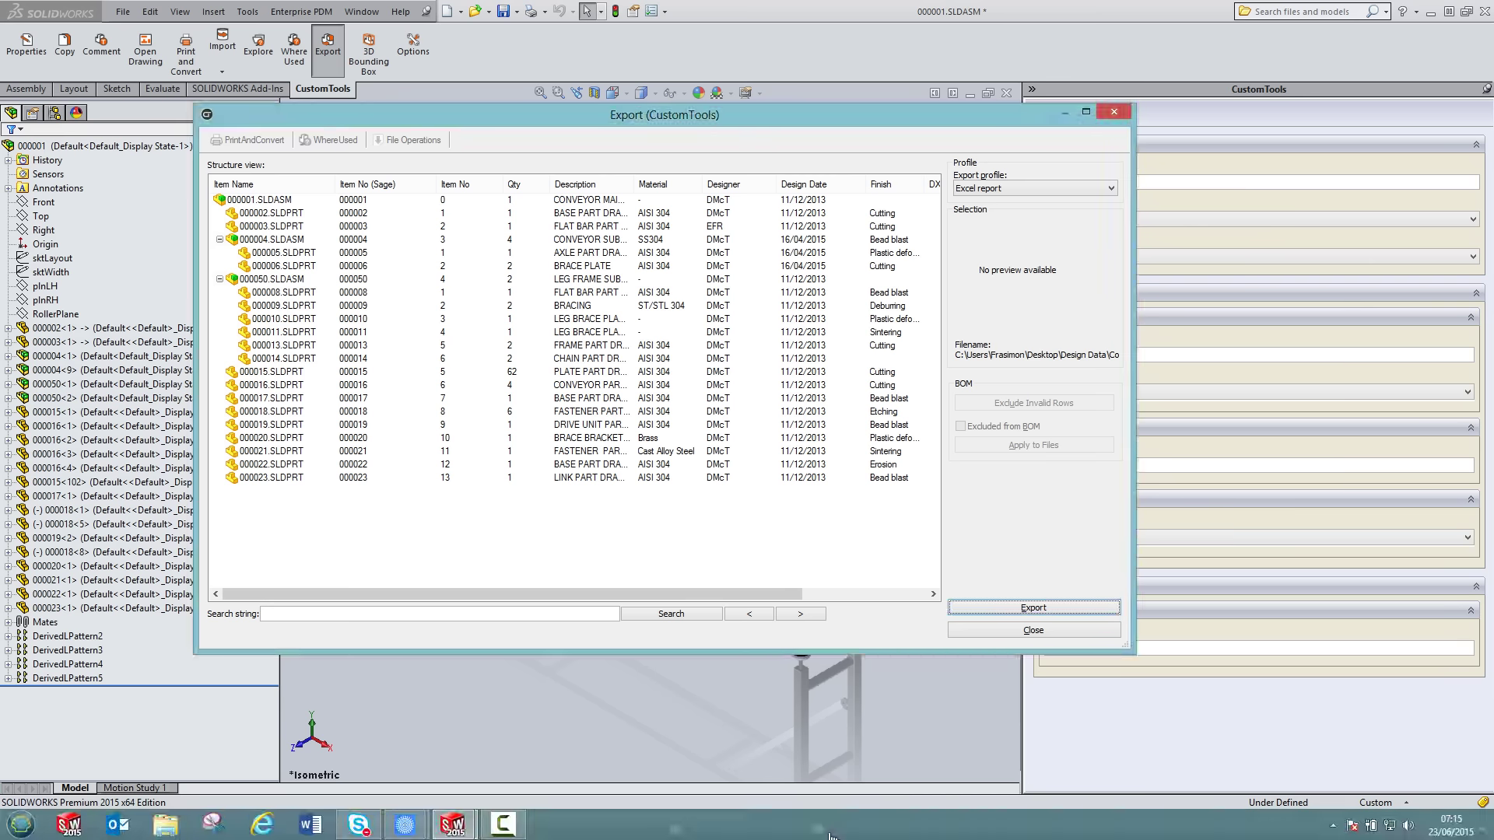
Step: Export the assembly structure using the Excel report export profile
{"action": "left_click", "coordinate": [1070, 188]}
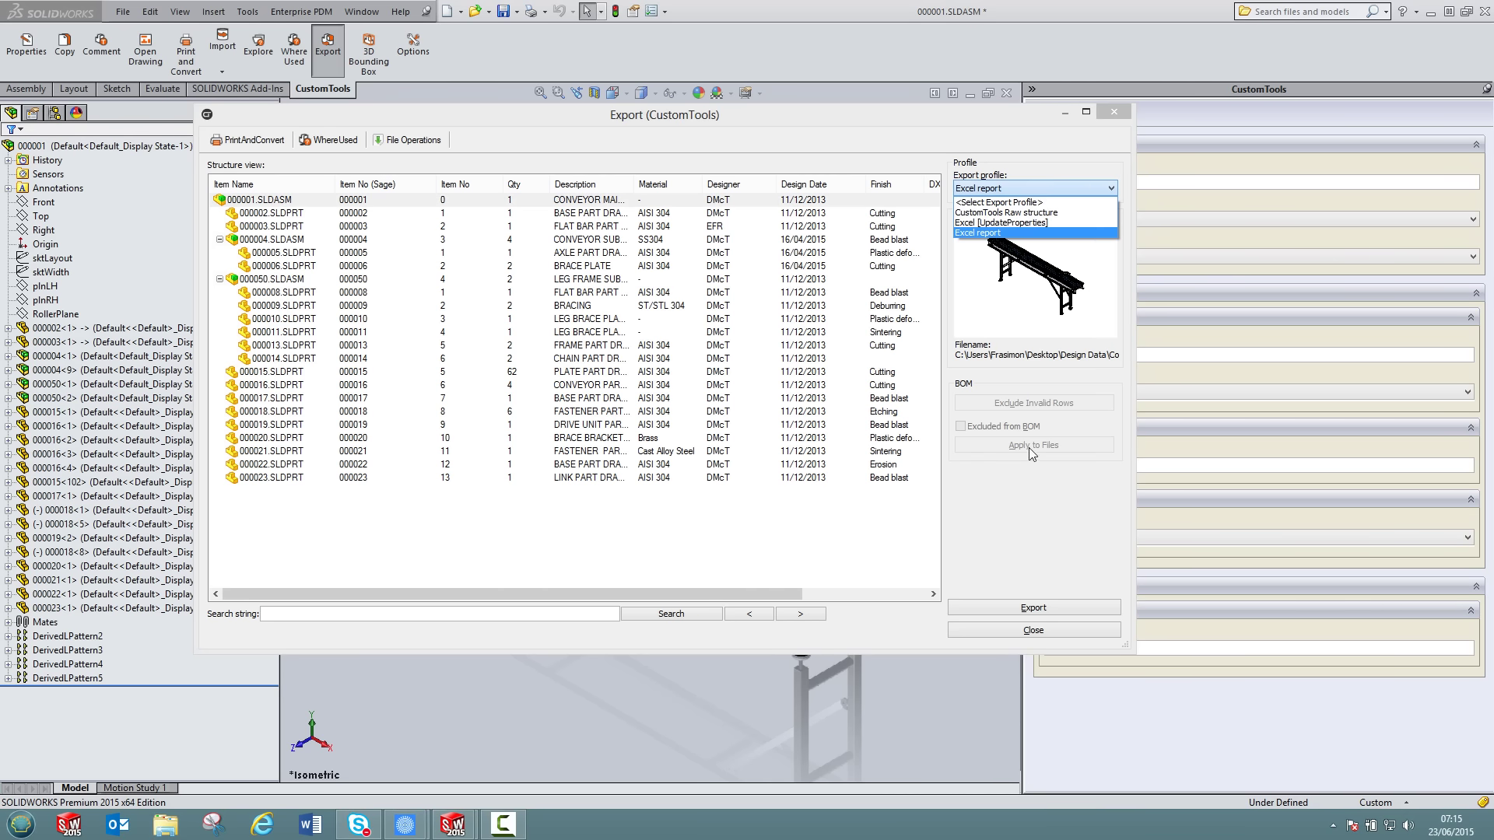
{"action": "left_click", "coordinate": [1067, 189]}
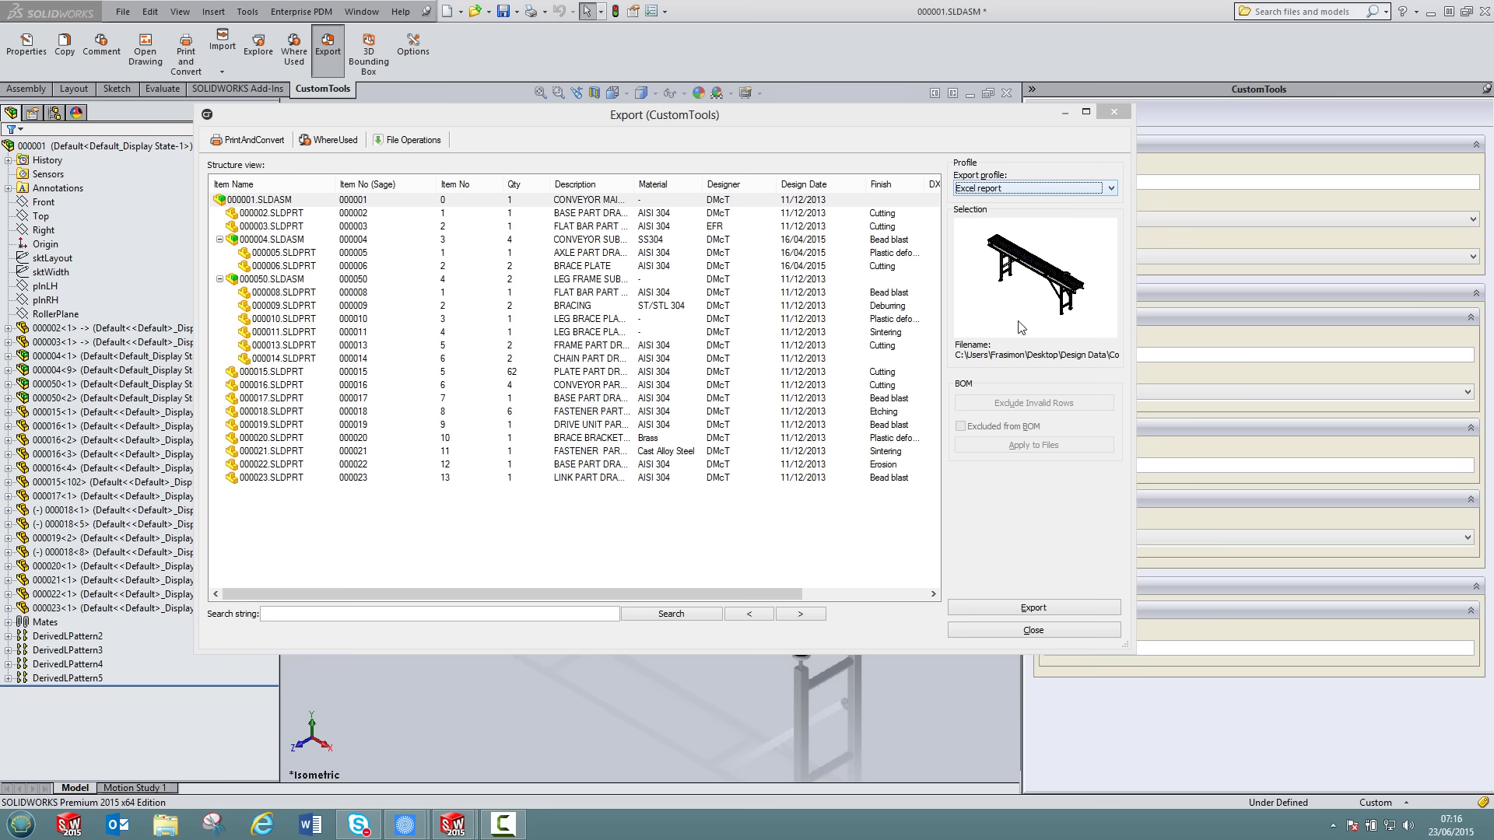
{"action": "left_click", "coordinate": [1021, 613]}
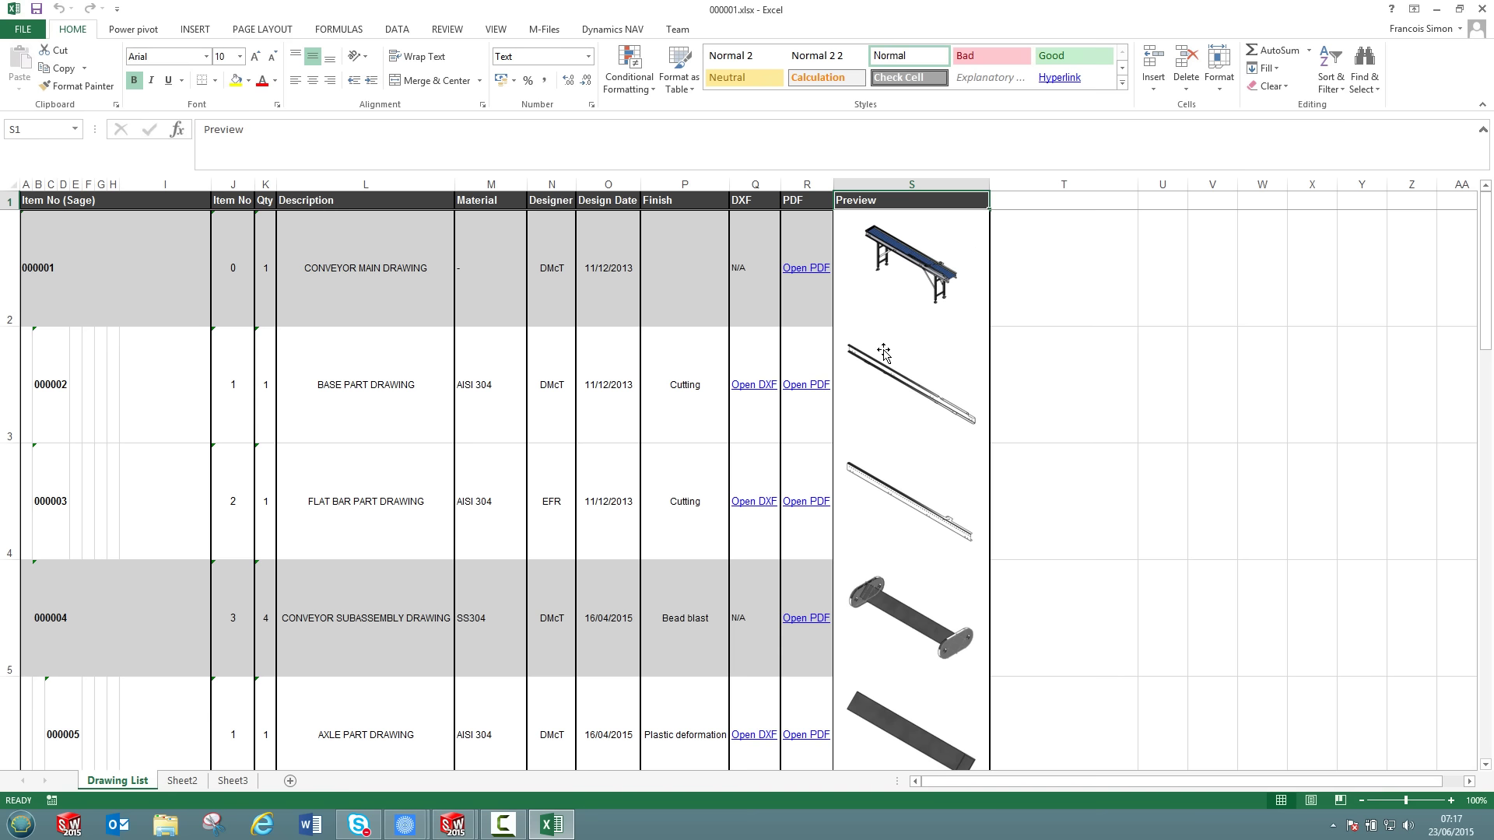
Step: View the linked PDF drawing of item 000002 from the Excel report, then close the PDF and the workbook
{"action": "left_click", "coordinate": [824, 389]}
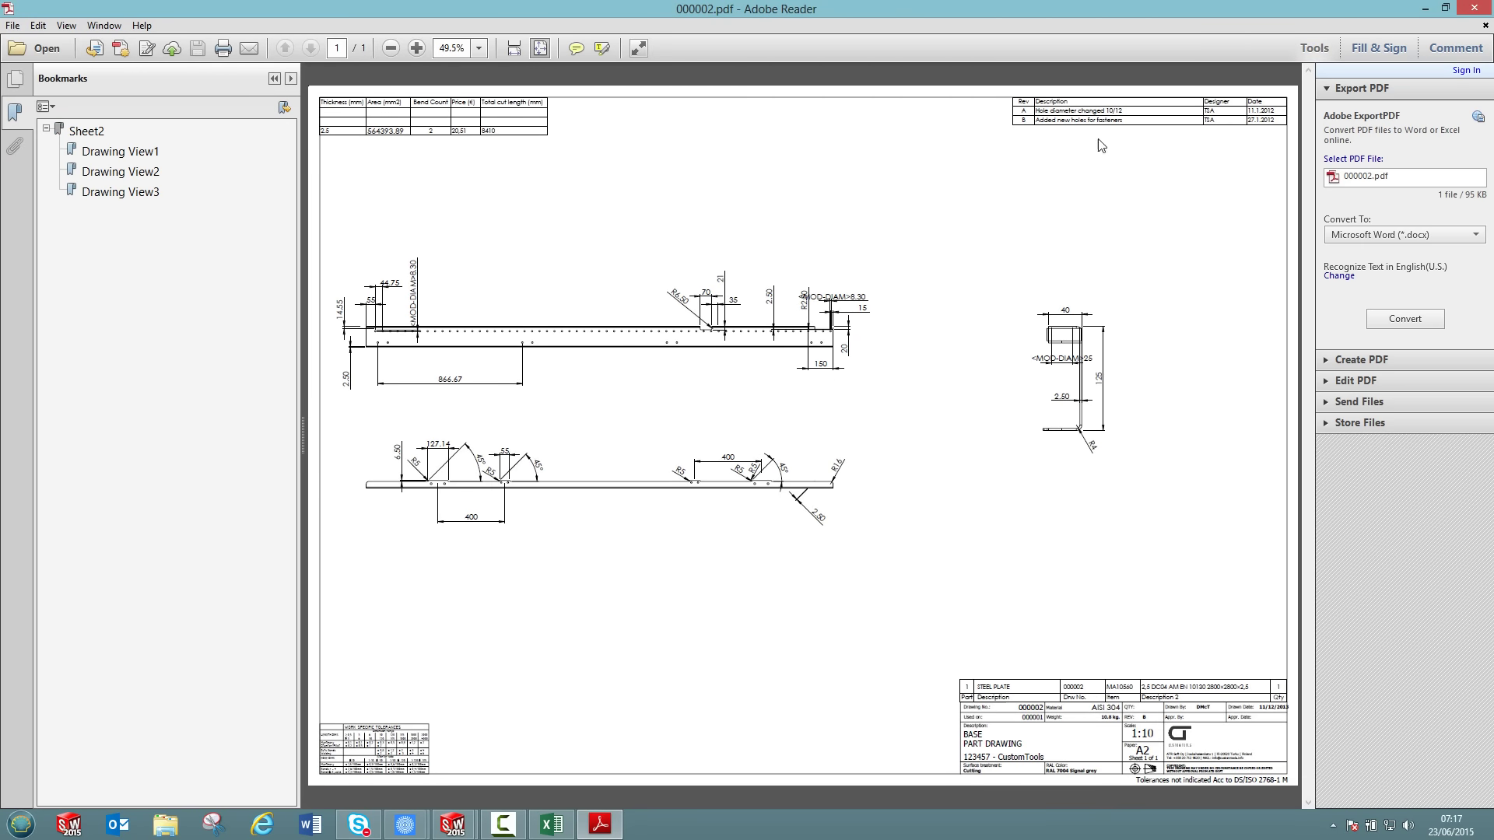
{"action": "left_click", "coordinate": [1476, 10]}
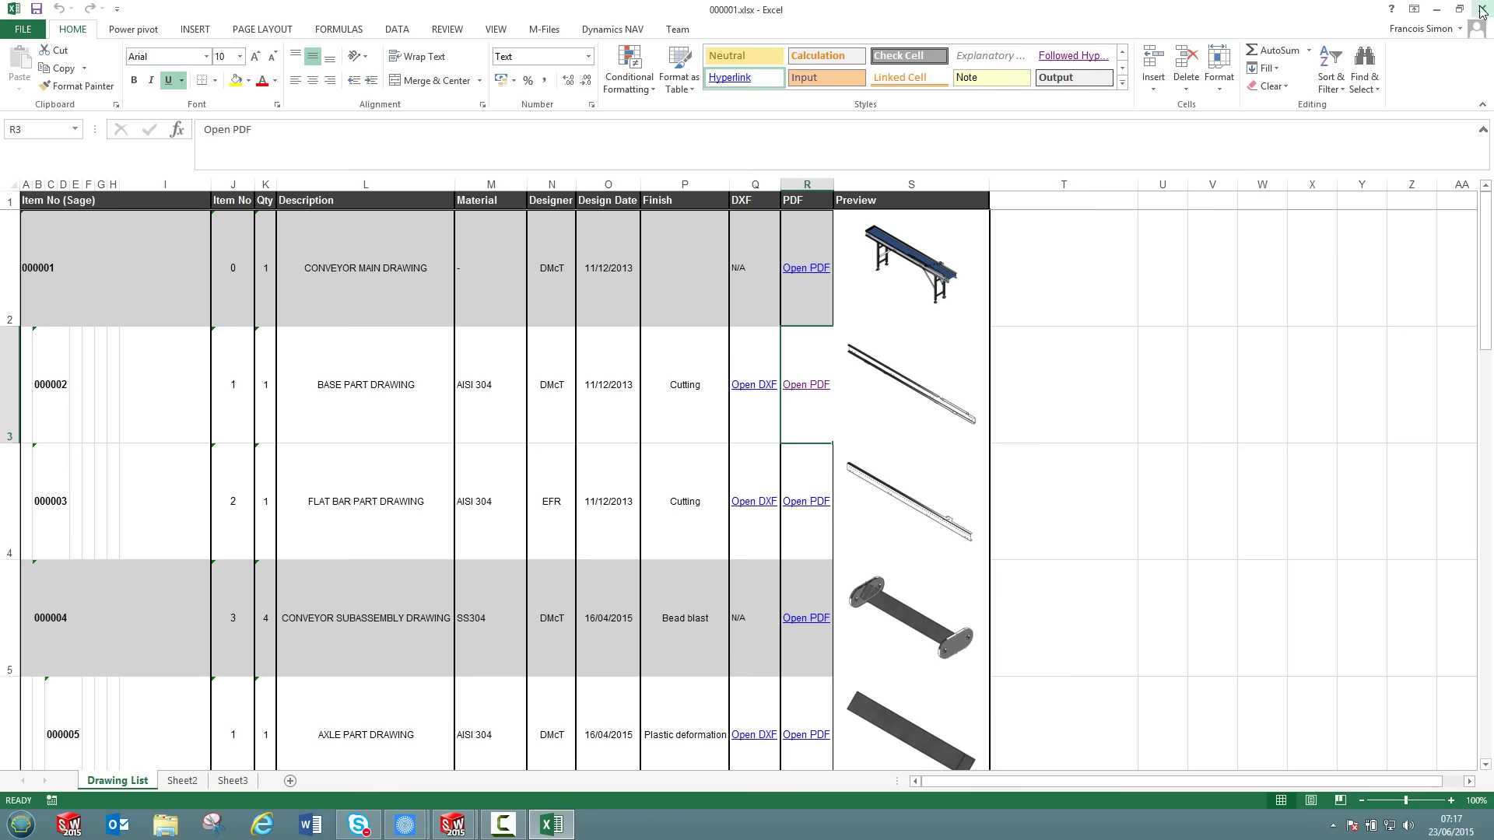
{"action": "left_click", "coordinate": [1475, 10]}
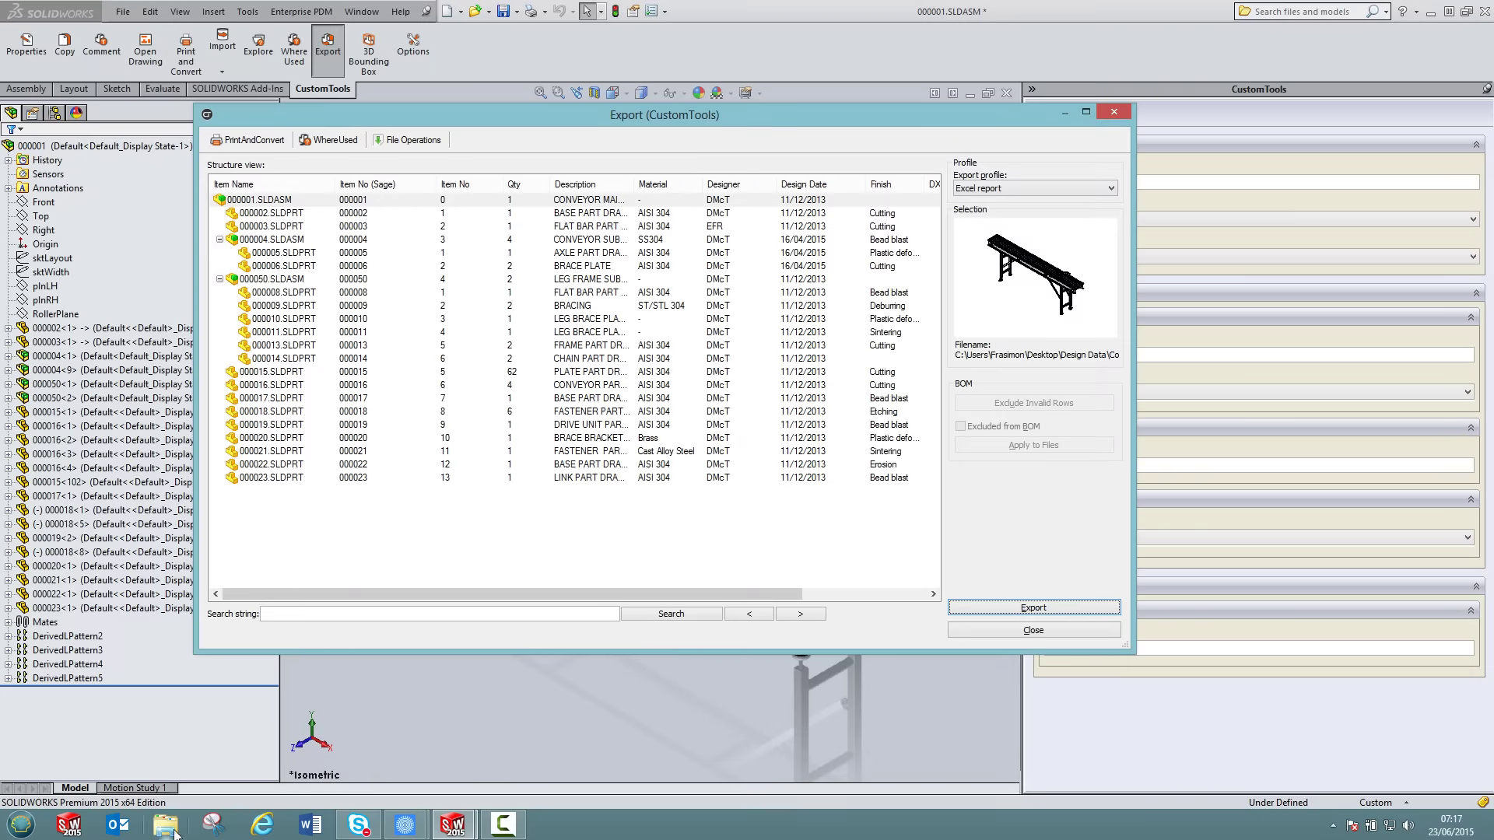
Step: Open the folder containing 000001.SLDASM from the export structure's file operations
{"action": "left_click", "coordinate": [270, 200]}
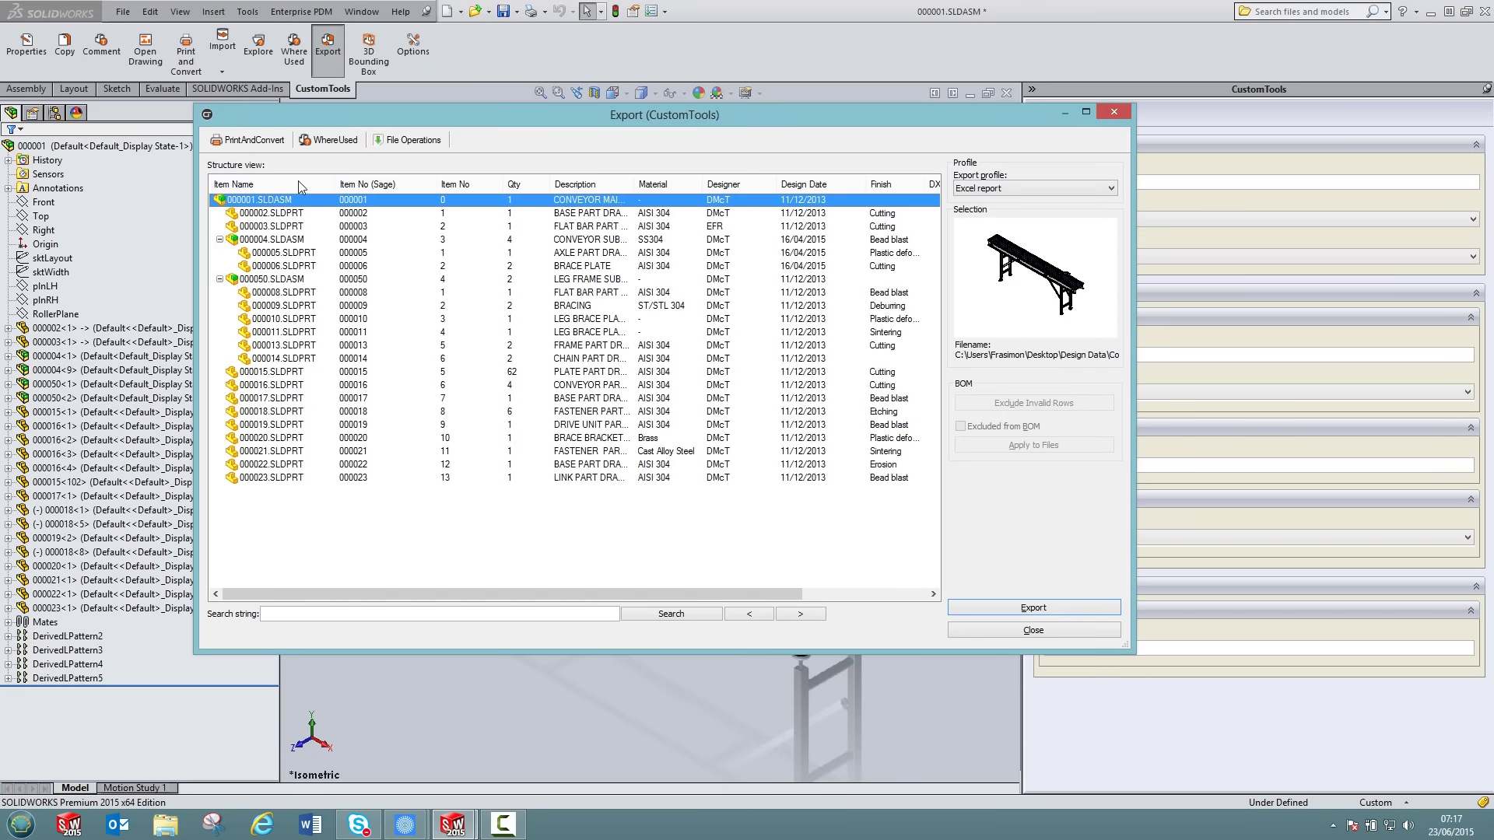
{"action": "left_click", "coordinate": [409, 140]}
{"action": "left_click", "coordinate": [424, 212]}
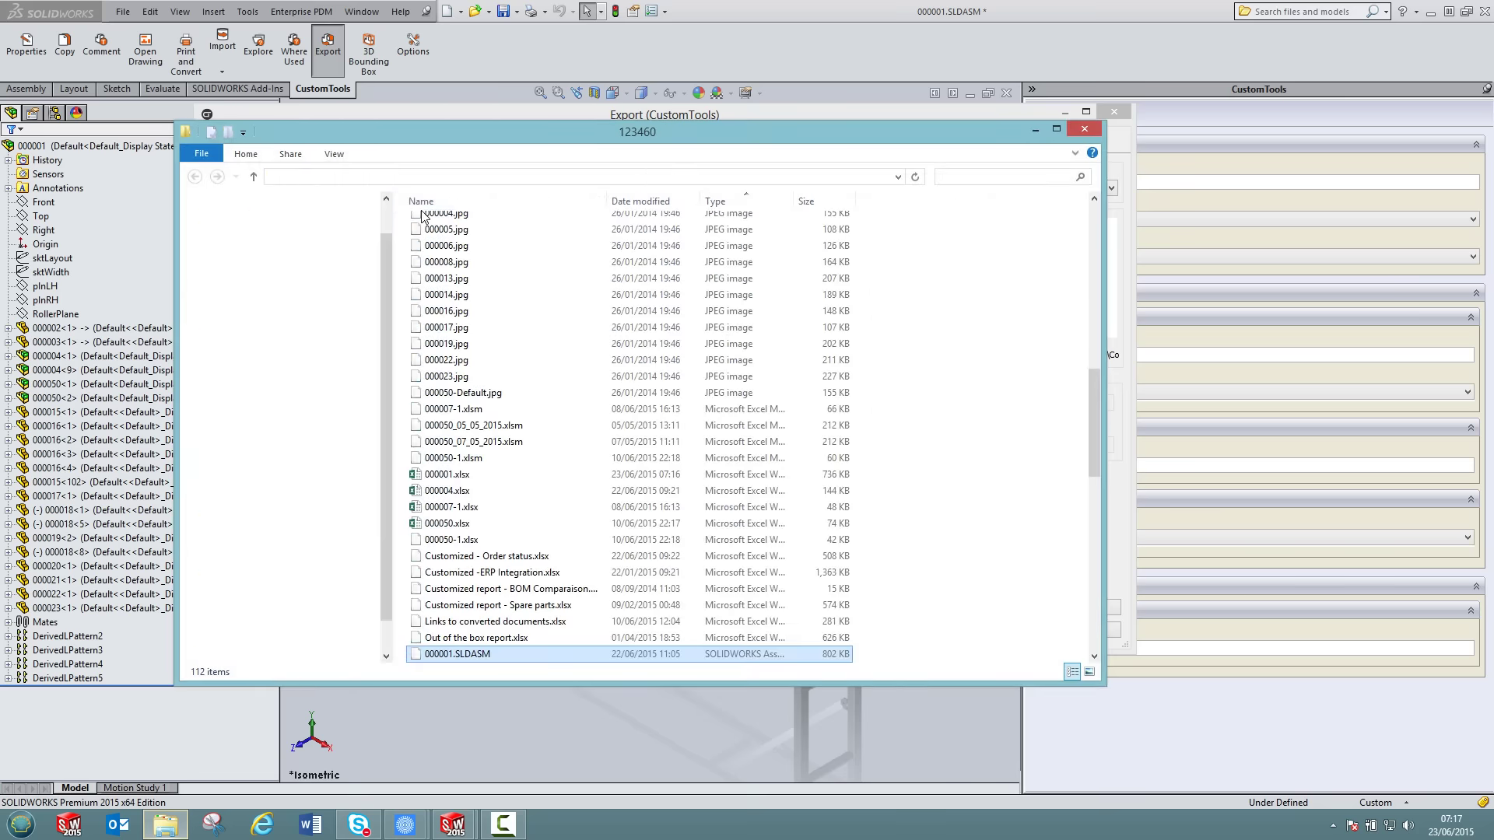
Step: Review the Customized - Order status report and every sheet of the Customized -ERP Integration workbook, closing each workbook when done
{"action": "double_click", "coordinate": [498, 557]}
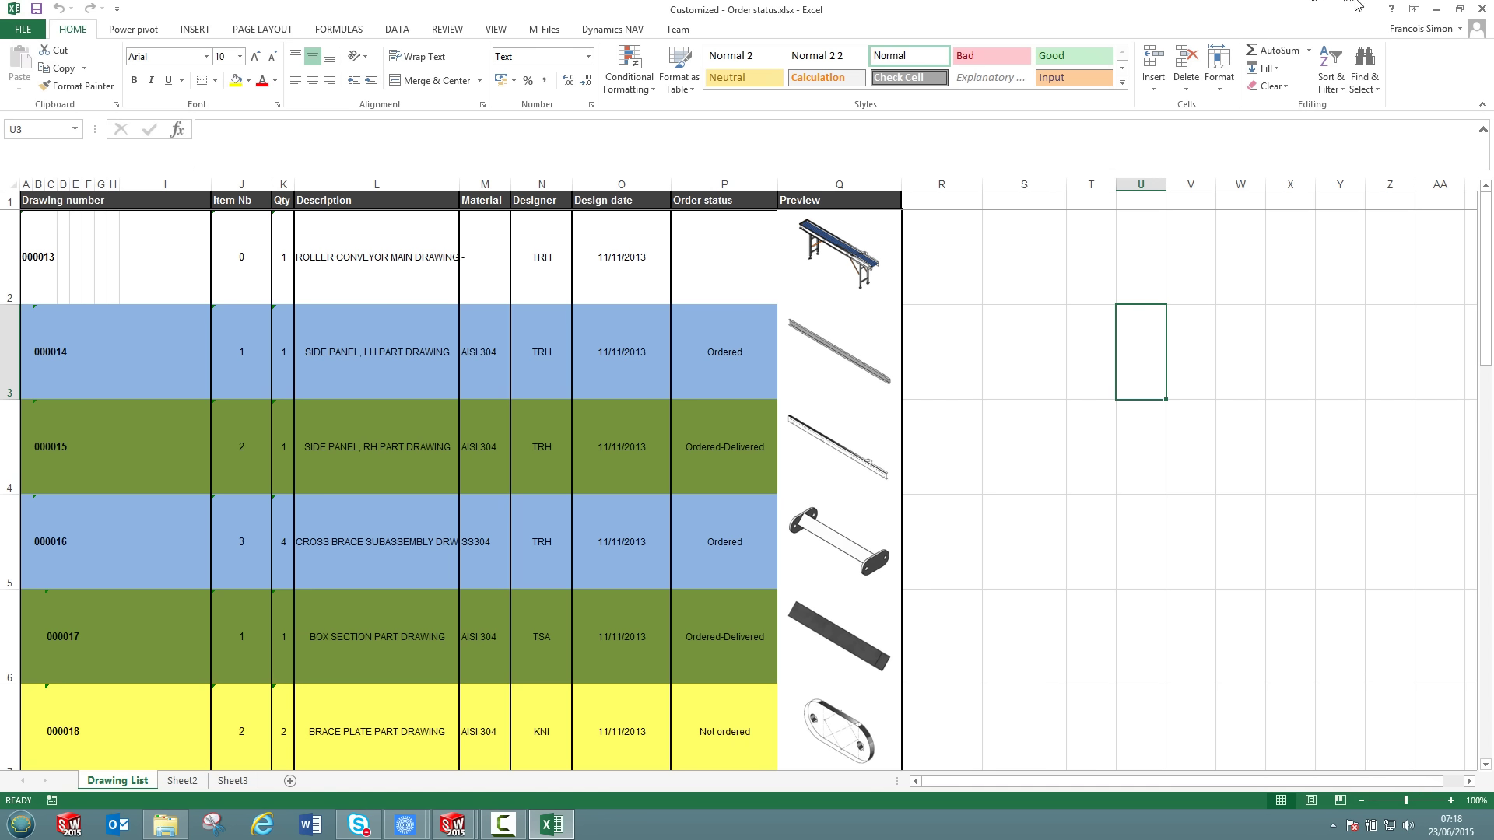
{"action": "left_click", "coordinate": [1479, 9]}
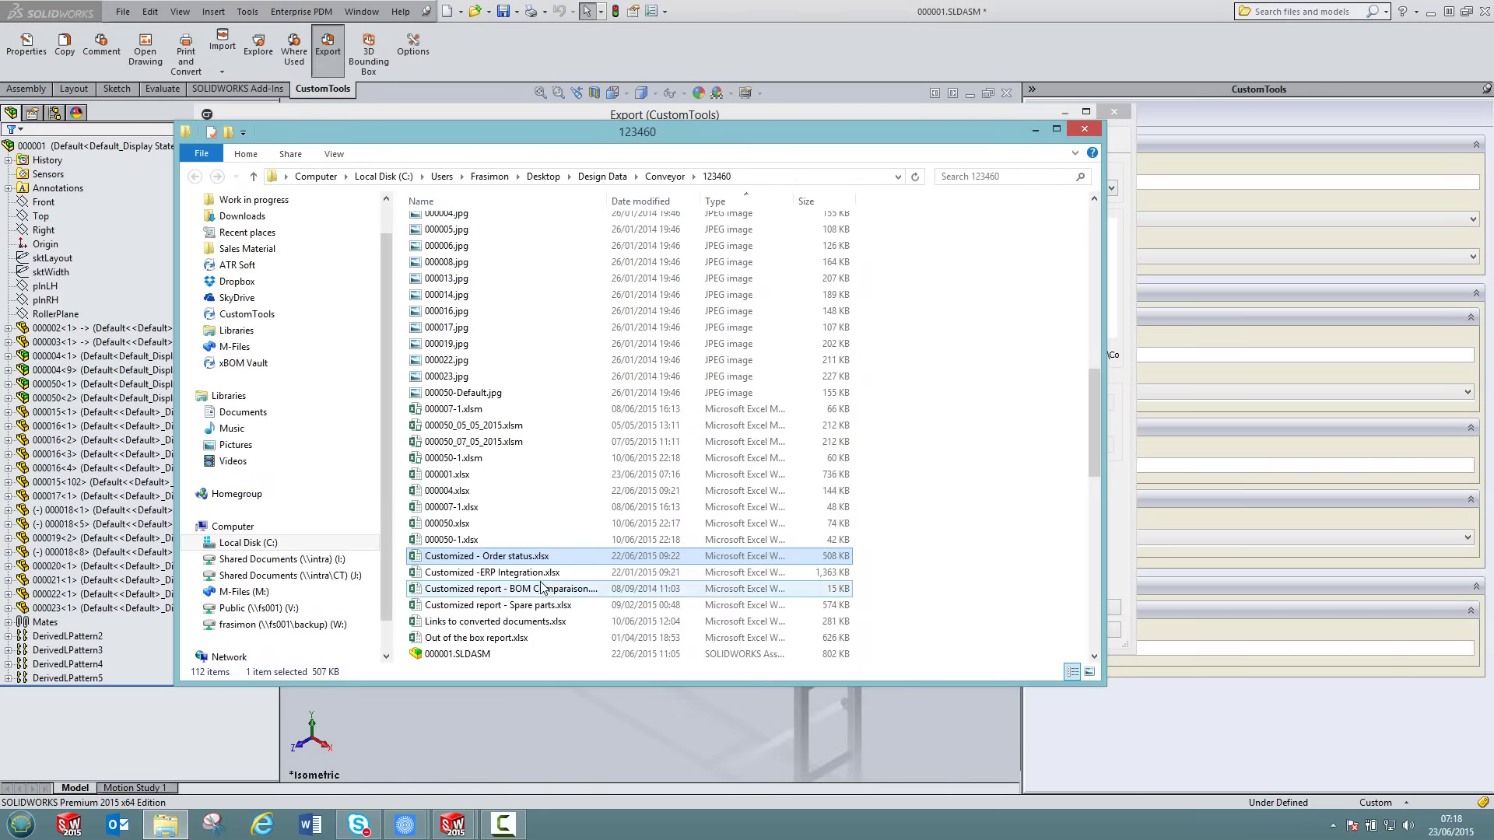
{"action": "double_click", "coordinate": [466, 573]}
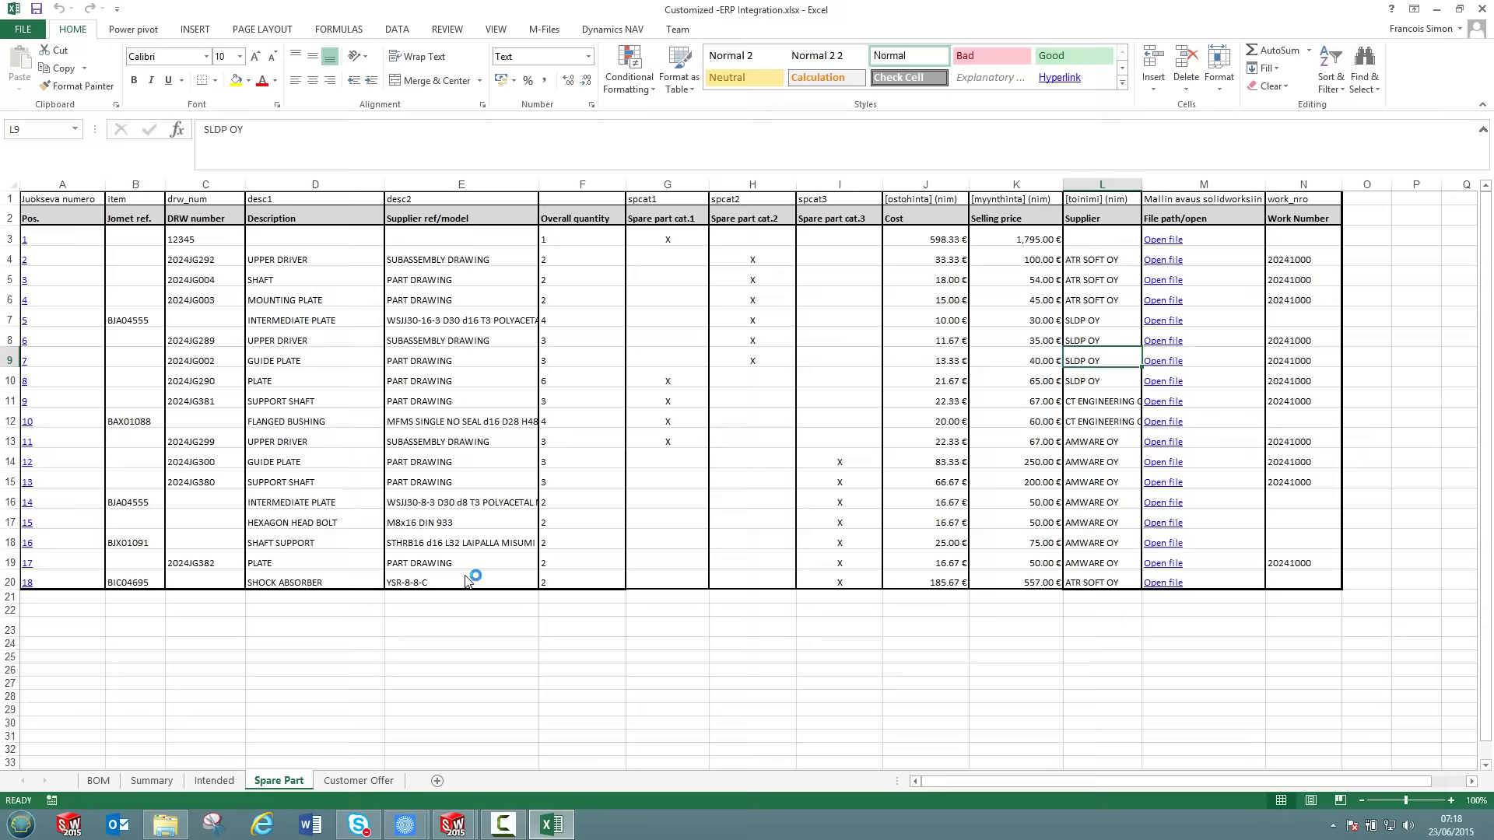
{"action": "left_click", "coordinate": [105, 783]}
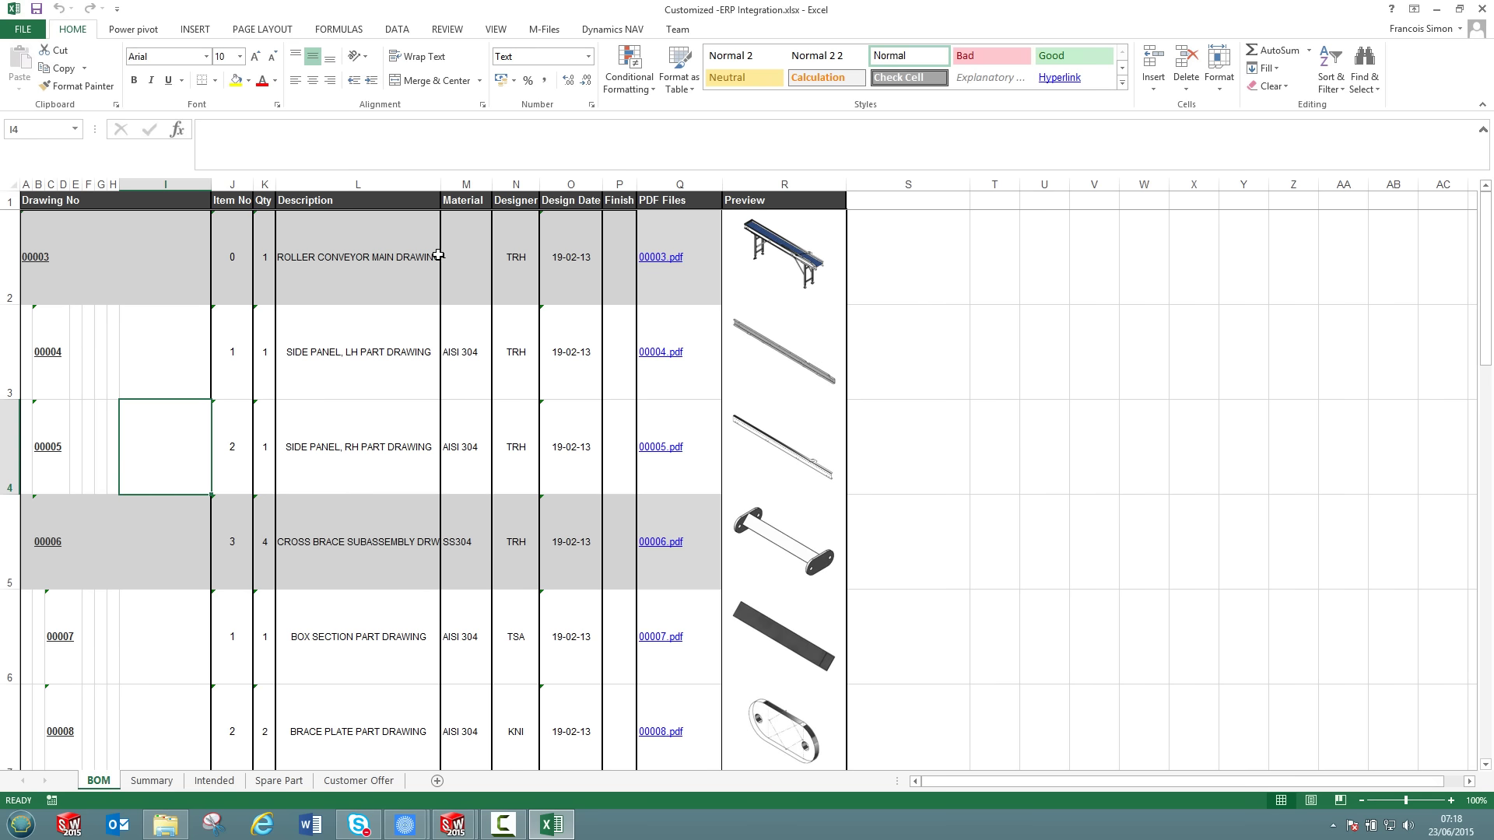
{"action": "left_click", "coordinate": [159, 786]}
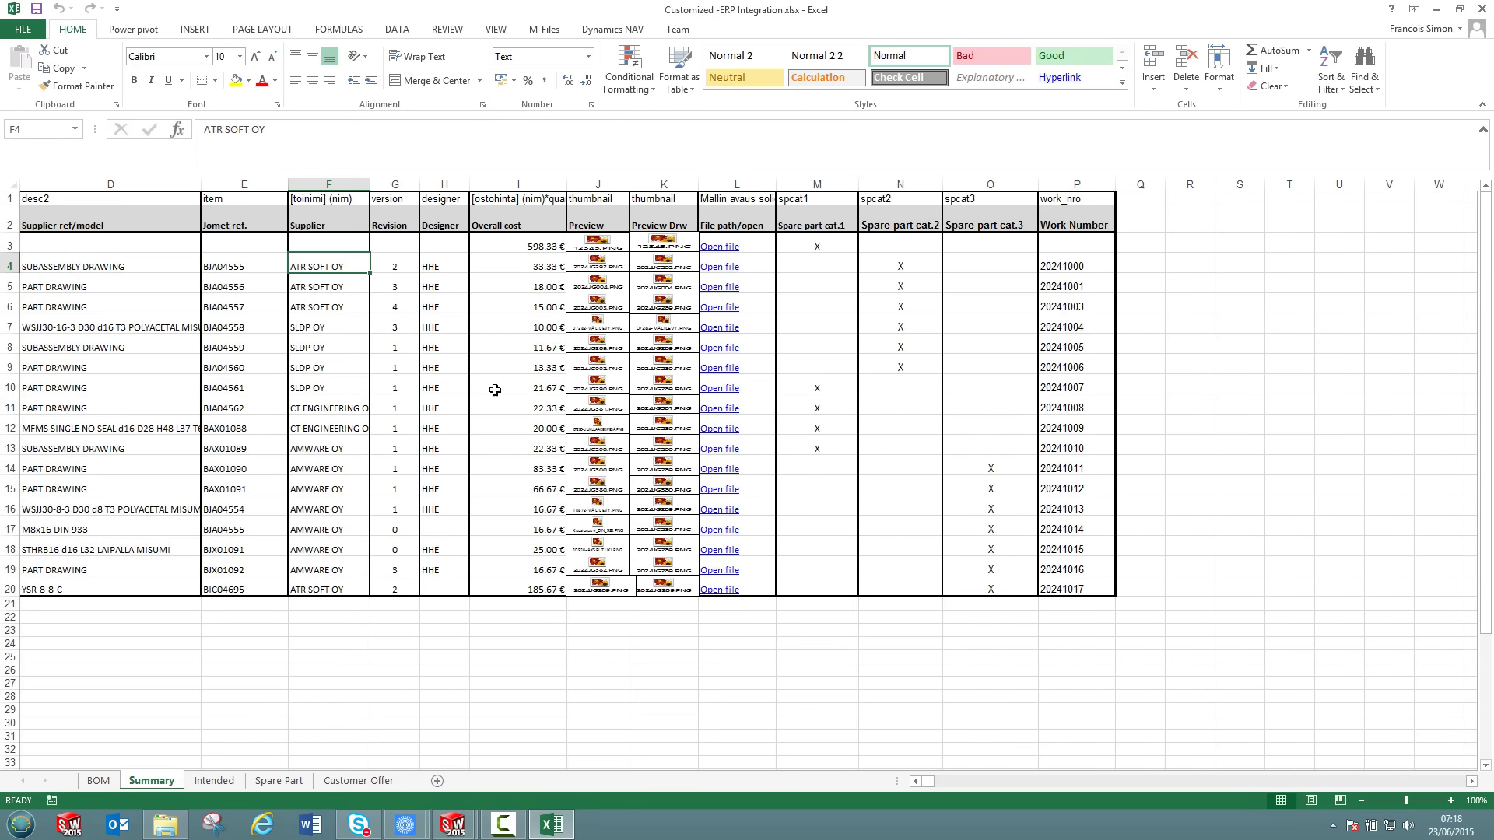
{"action": "left_click", "coordinate": [214, 782]}
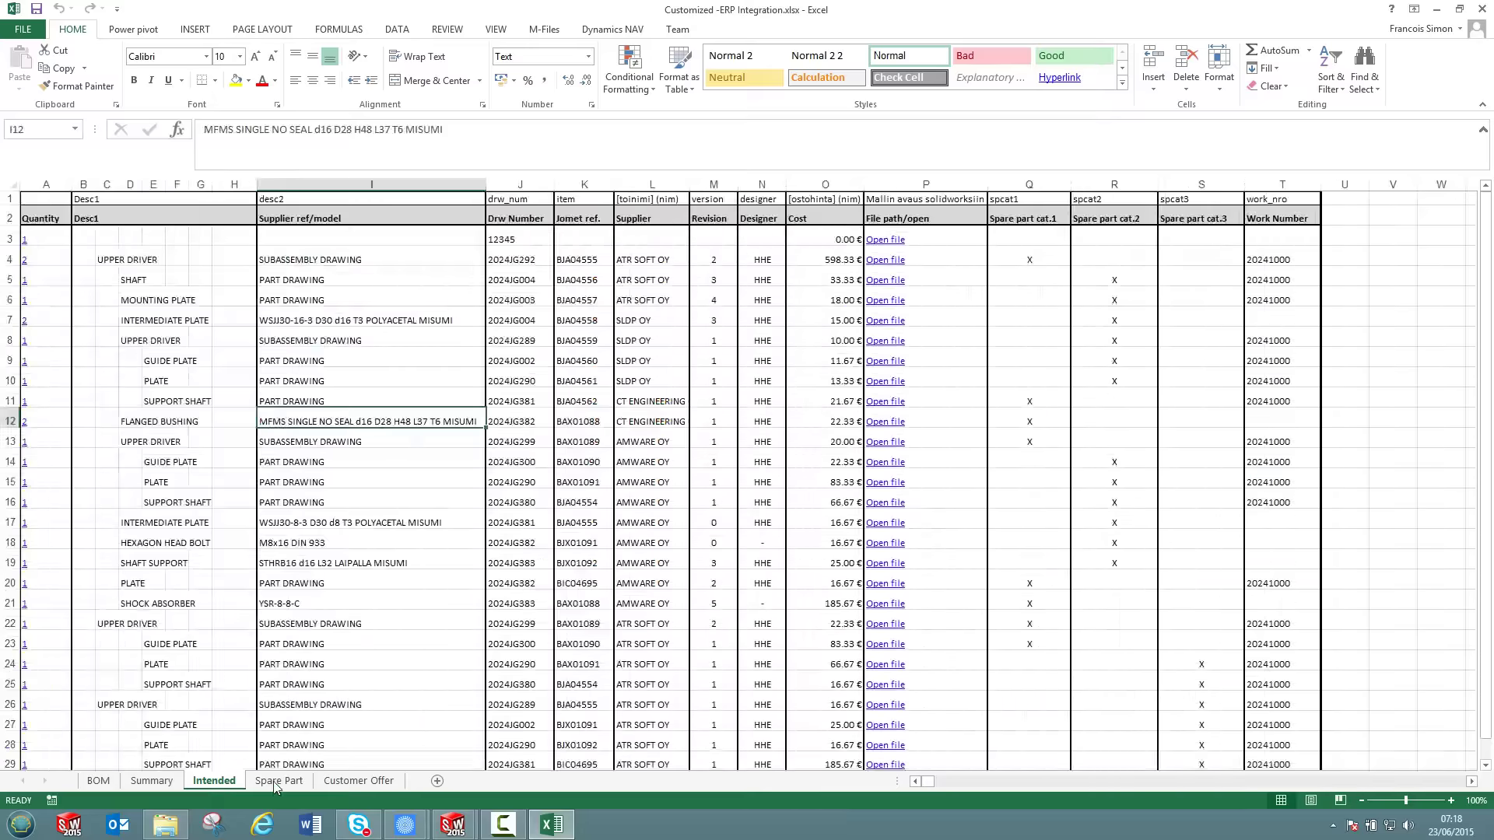
{"action": "left_click", "coordinate": [277, 781]}
{"action": "left_click", "coordinate": [366, 782]}
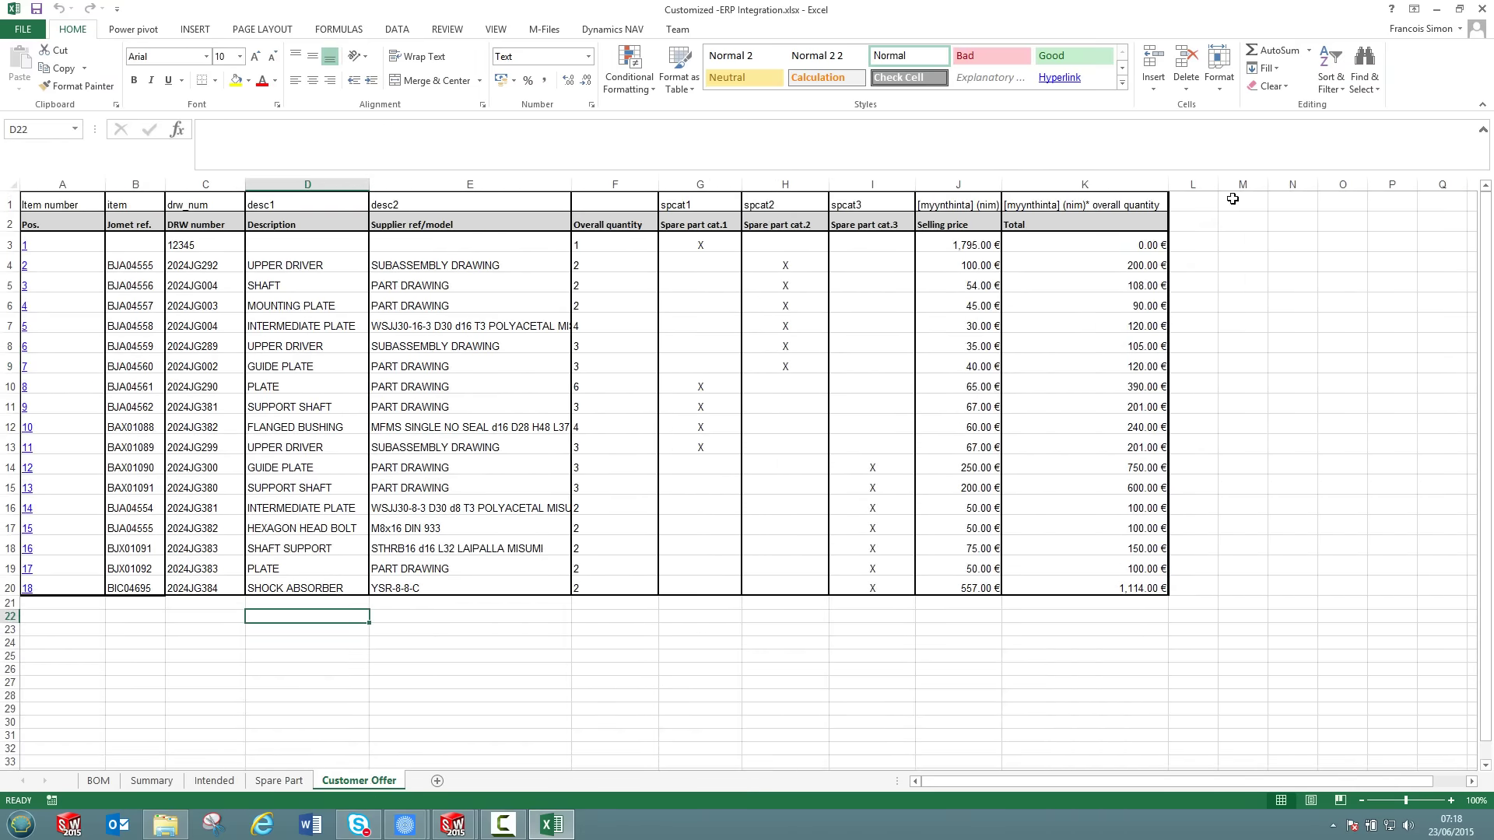
{"action": "left_click", "coordinate": [1482, 10]}
Step: Examine the color-coded modified, added and deleted items in the BOM comparison report, and close the workbook
{"action": "double_click", "coordinate": [542, 589]}
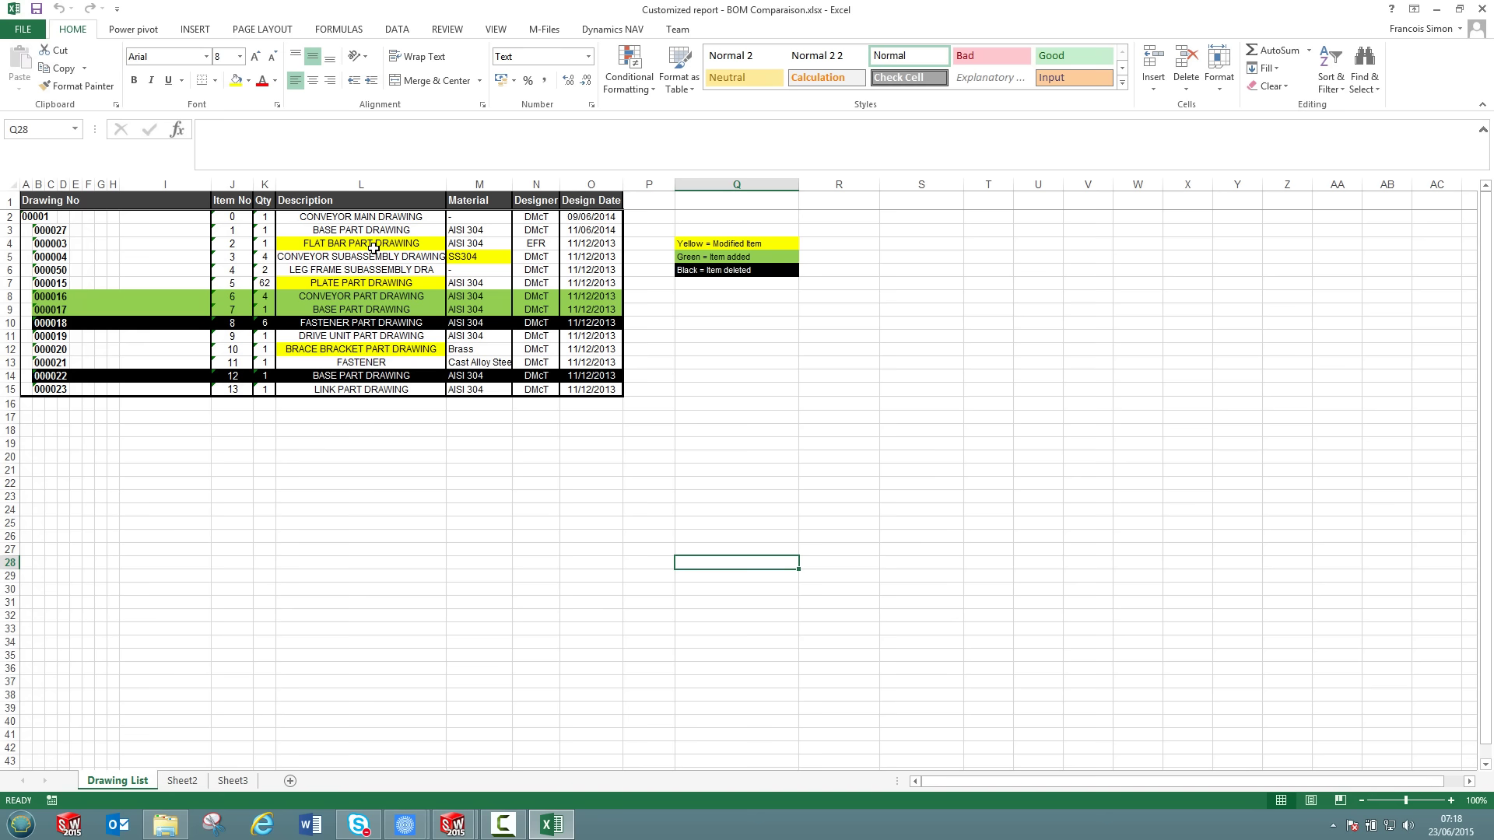
{"action": "left_click", "coordinate": [361, 298]}
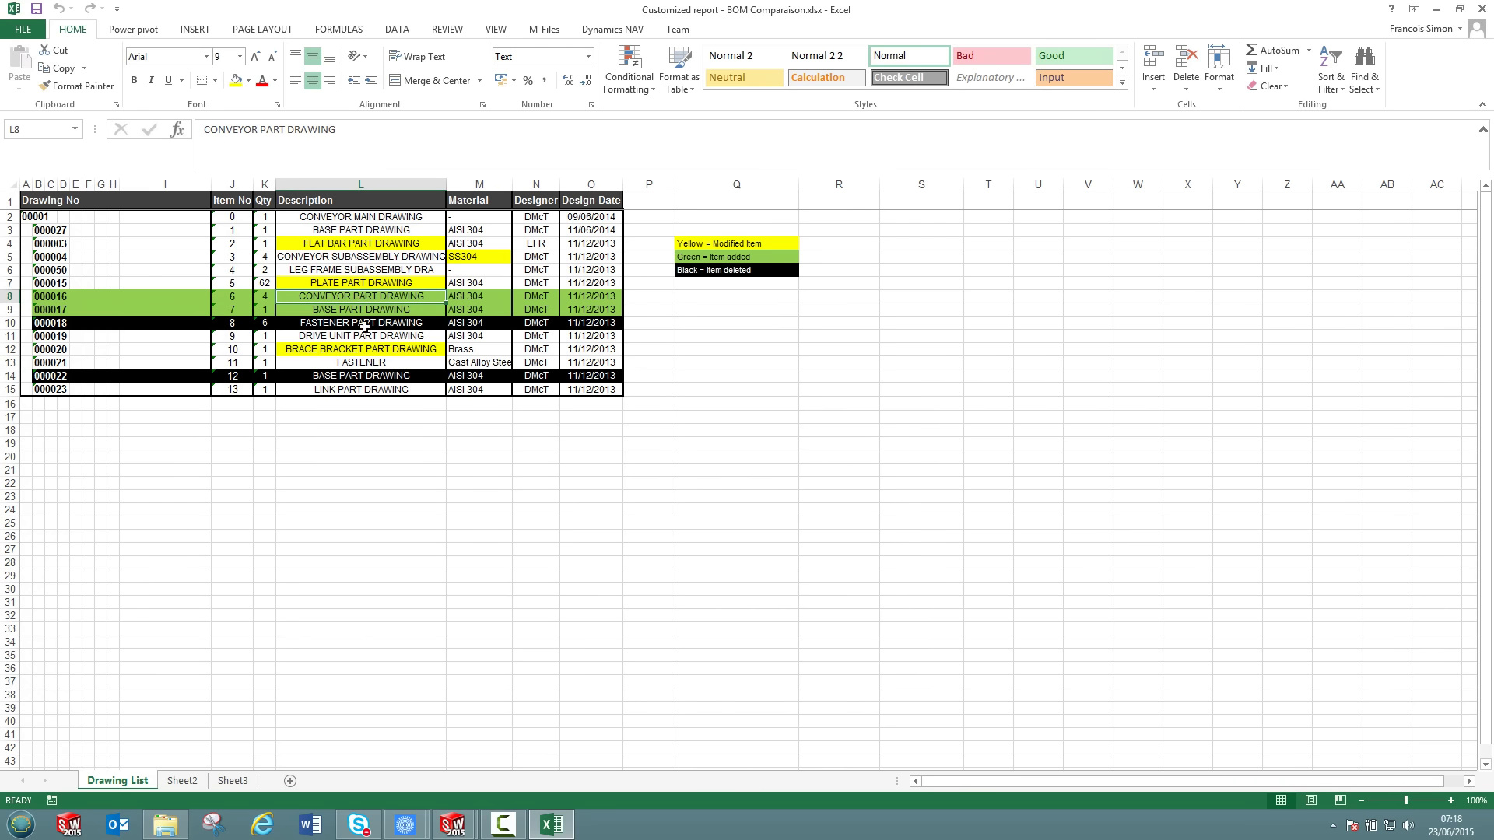
{"action": "left_click", "coordinate": [1482, 8]}
Step: Review the BOM, Spare Part and ACPM OY sheets of the Spare parts report, close it and return to the export structure
{"action": "double_click", "coordinate": [520, 605]}
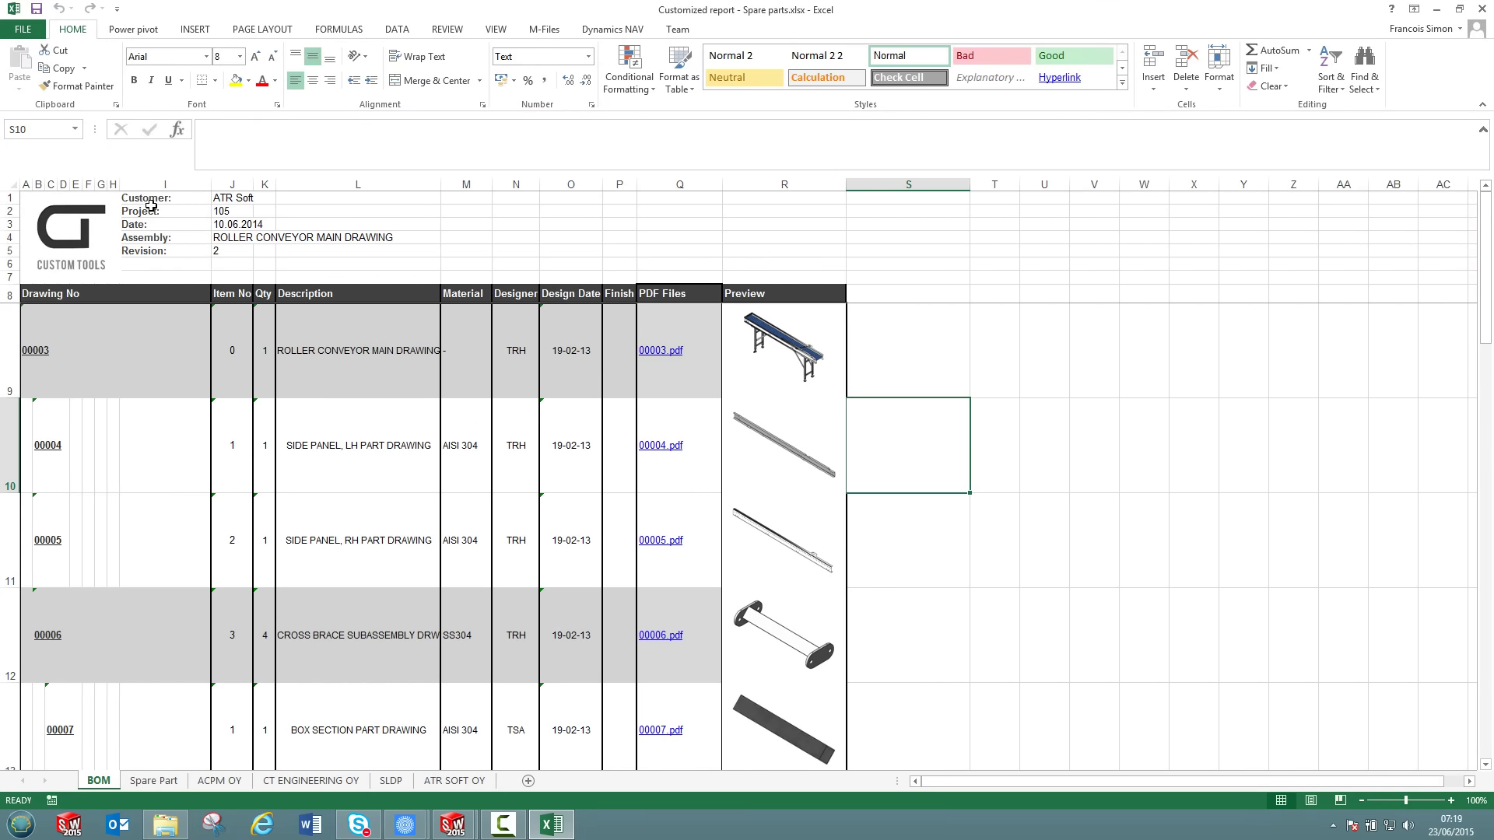
{"action": "left_click", "coordinate": [156, 781]}
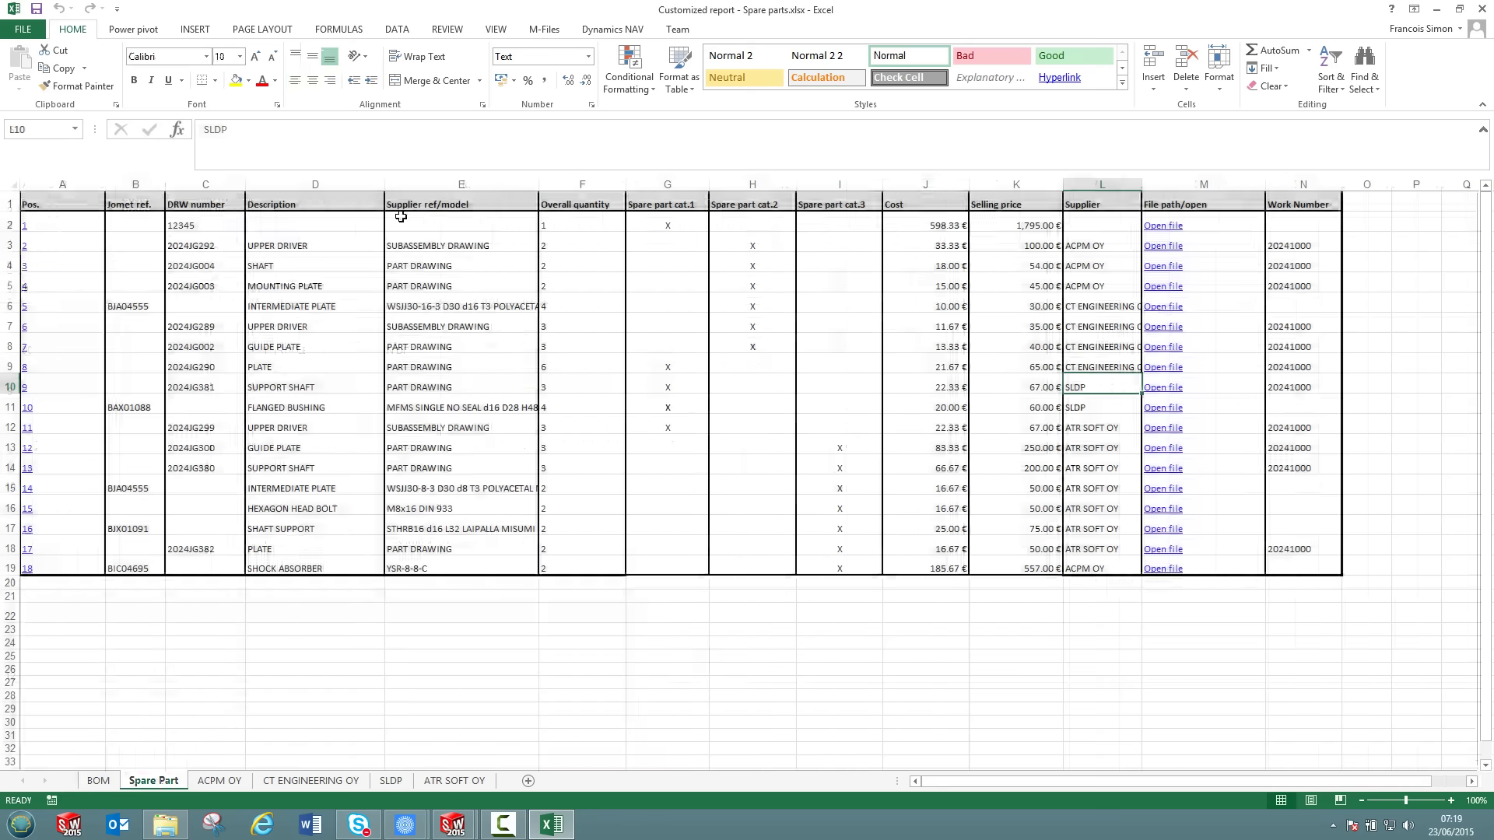
{"action": "left_click", "coordinate": [219, 781]}
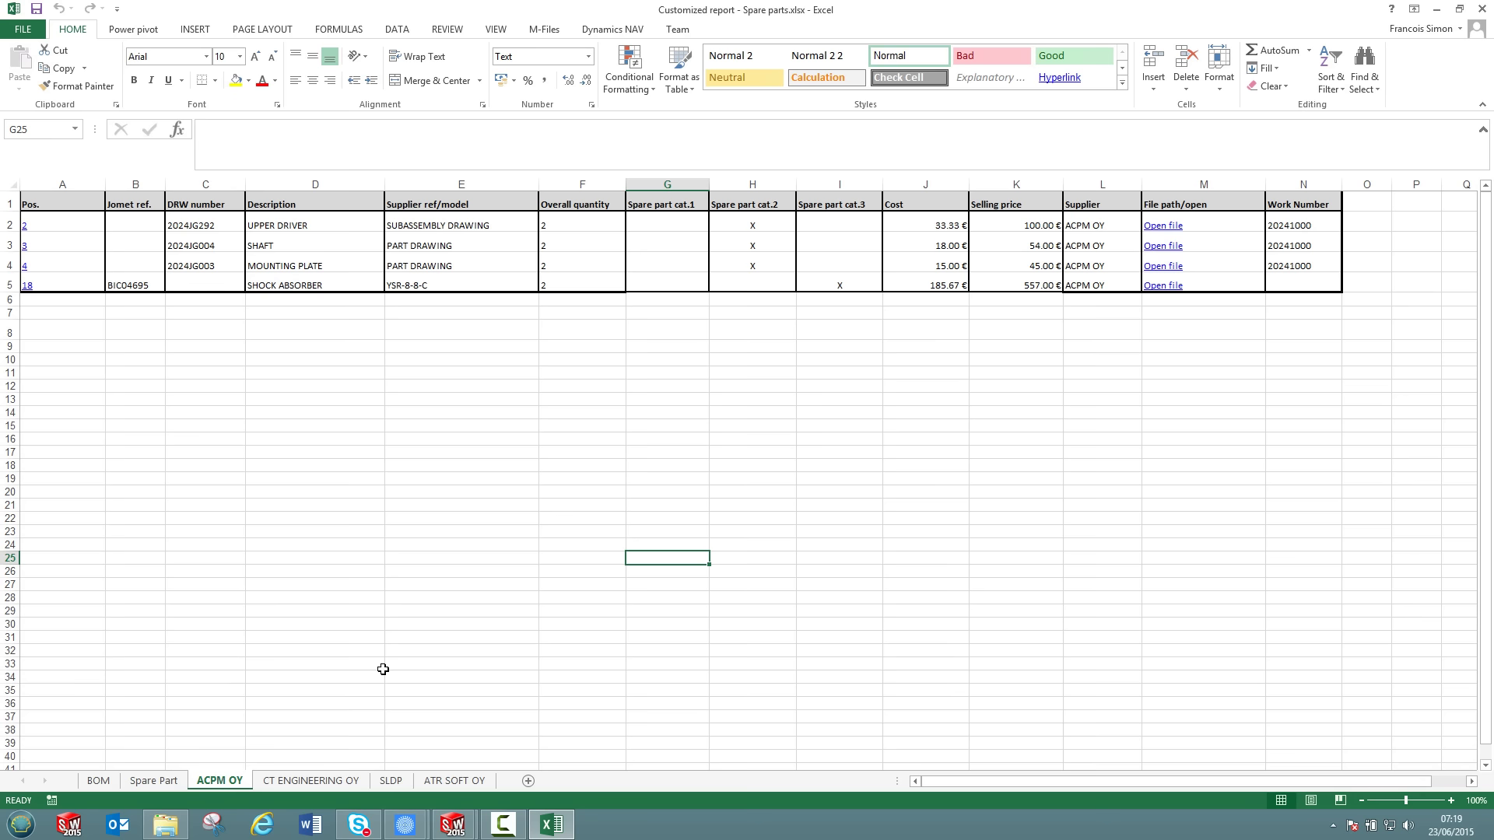
{"action": "left_click", "coordinate": [1476, 9]}
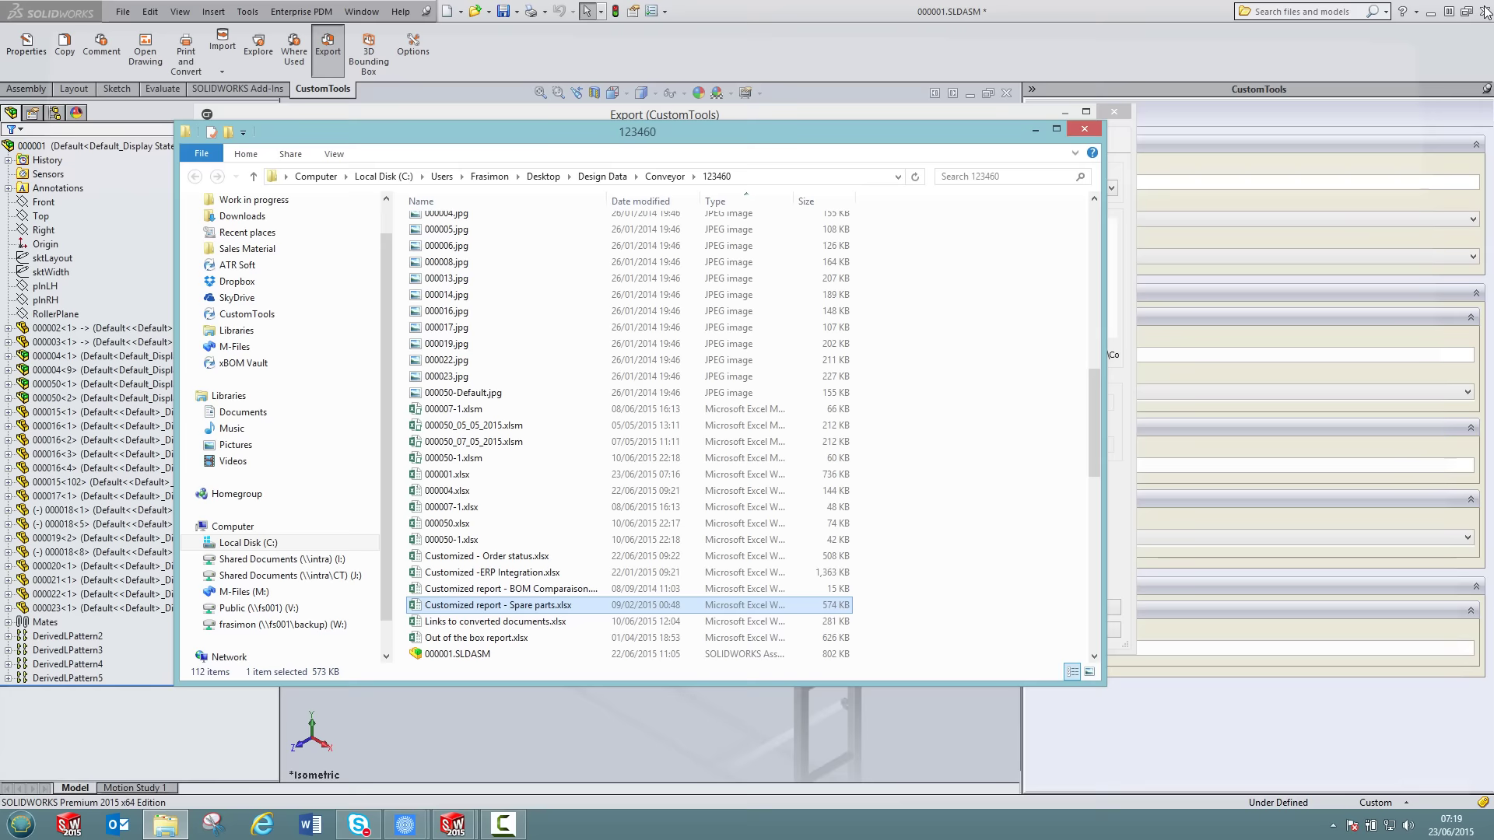
{"action": "left_click", "coordinate": [926, 742]}
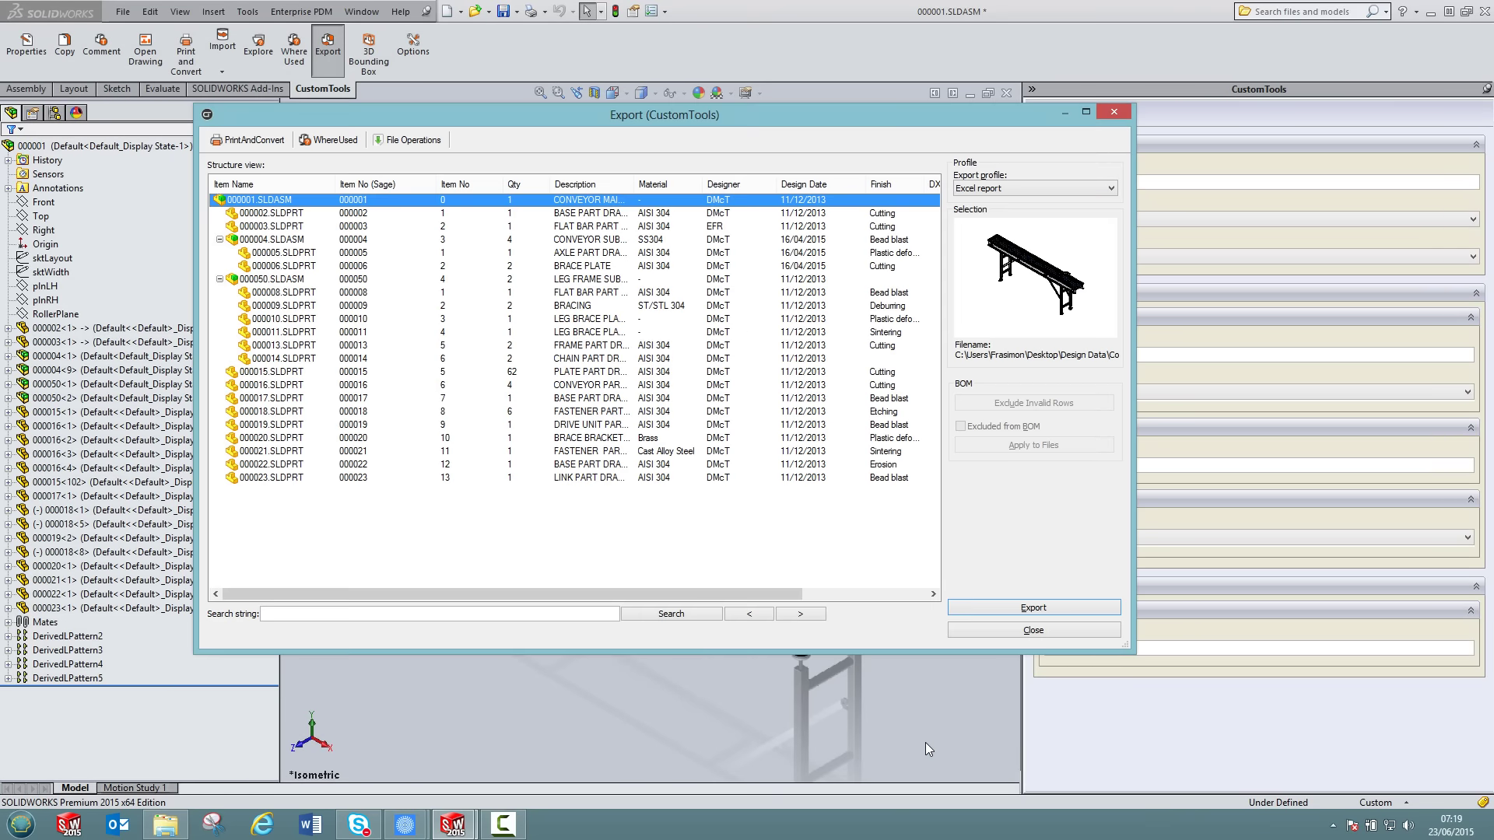
{"action": "key", "text": "alt+Tab"}
{"action": "left_click", "coordinate": [732, 454]}
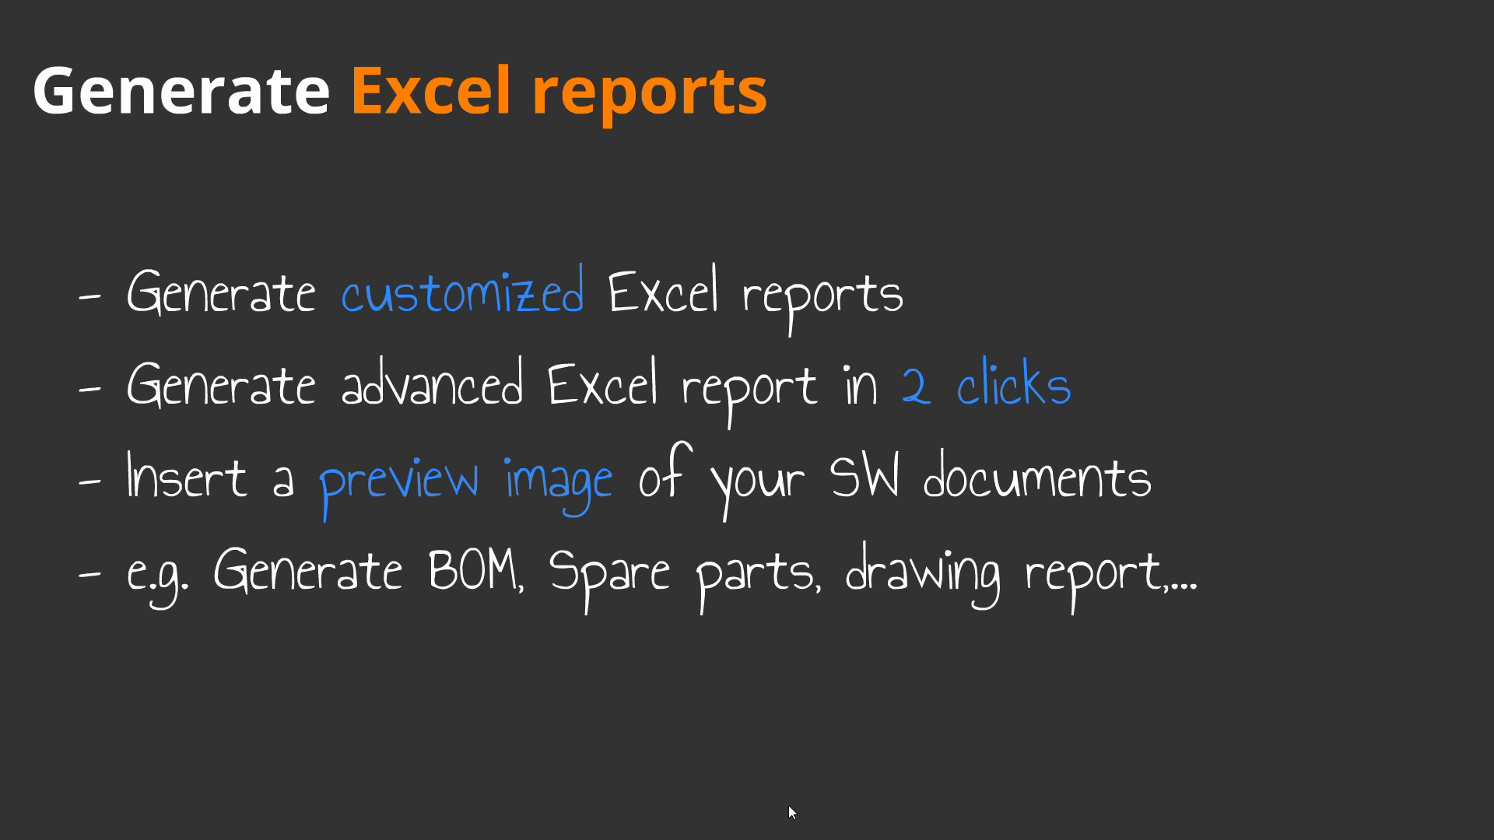
{"action": "left_click", "coordinate": [835, 831]}
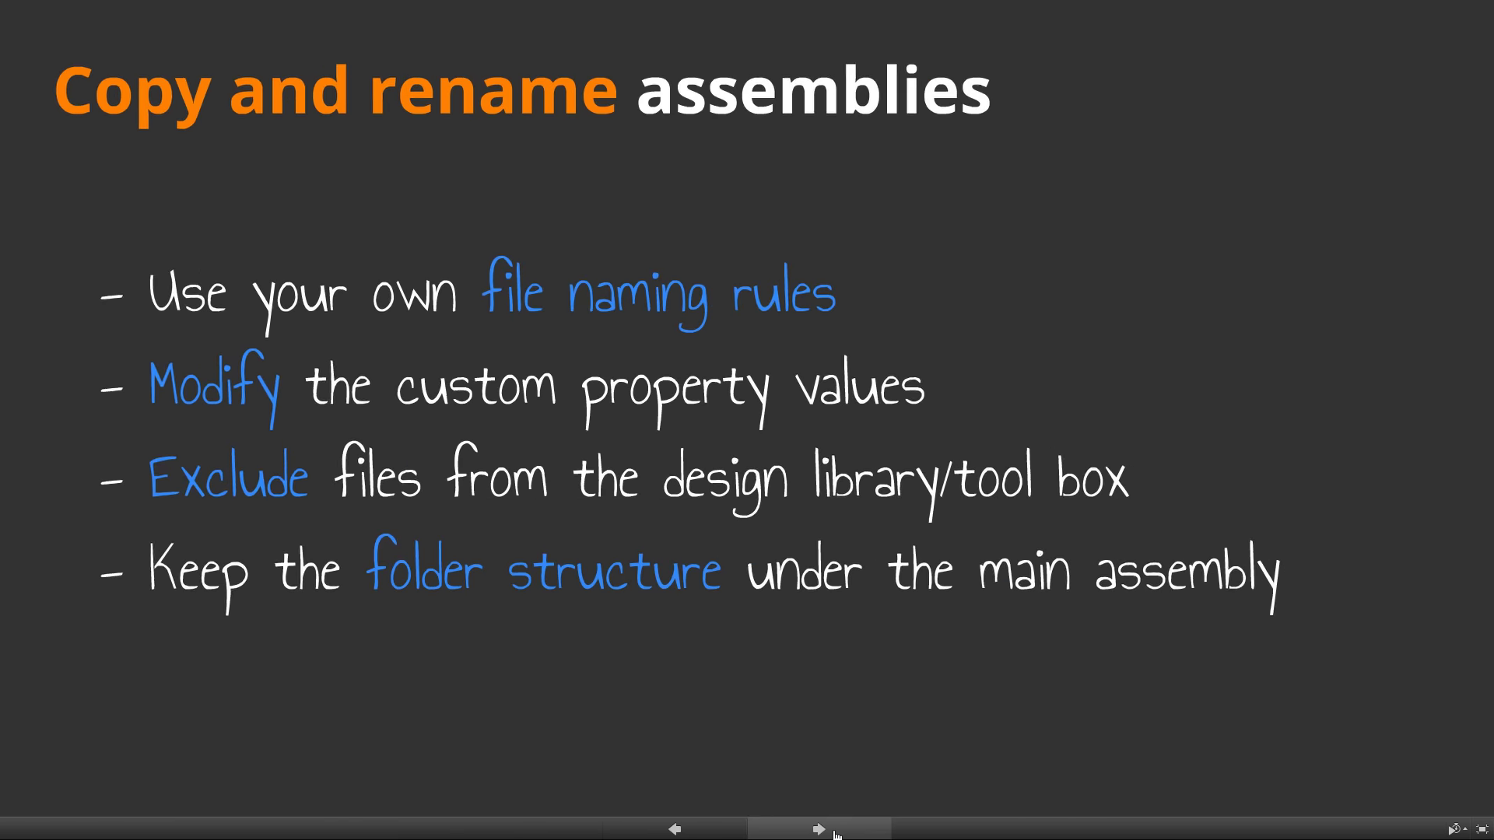
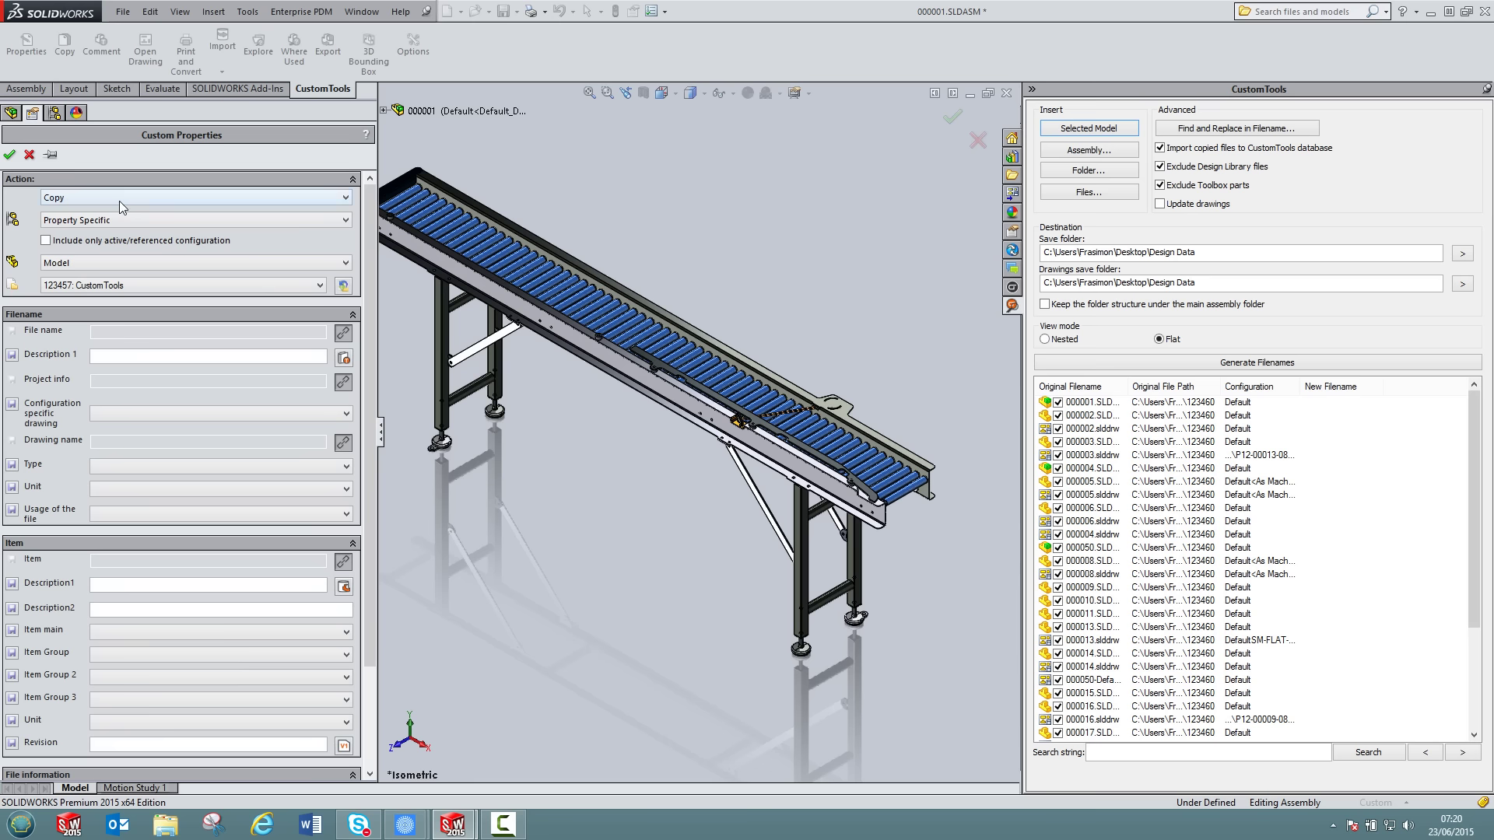
Step: Examine the available actions while keeping Copy, and review the property fields for Drawing, Part and Assembly before returning to Model
{"action": "left_click", "coordinate": [119, 201]}
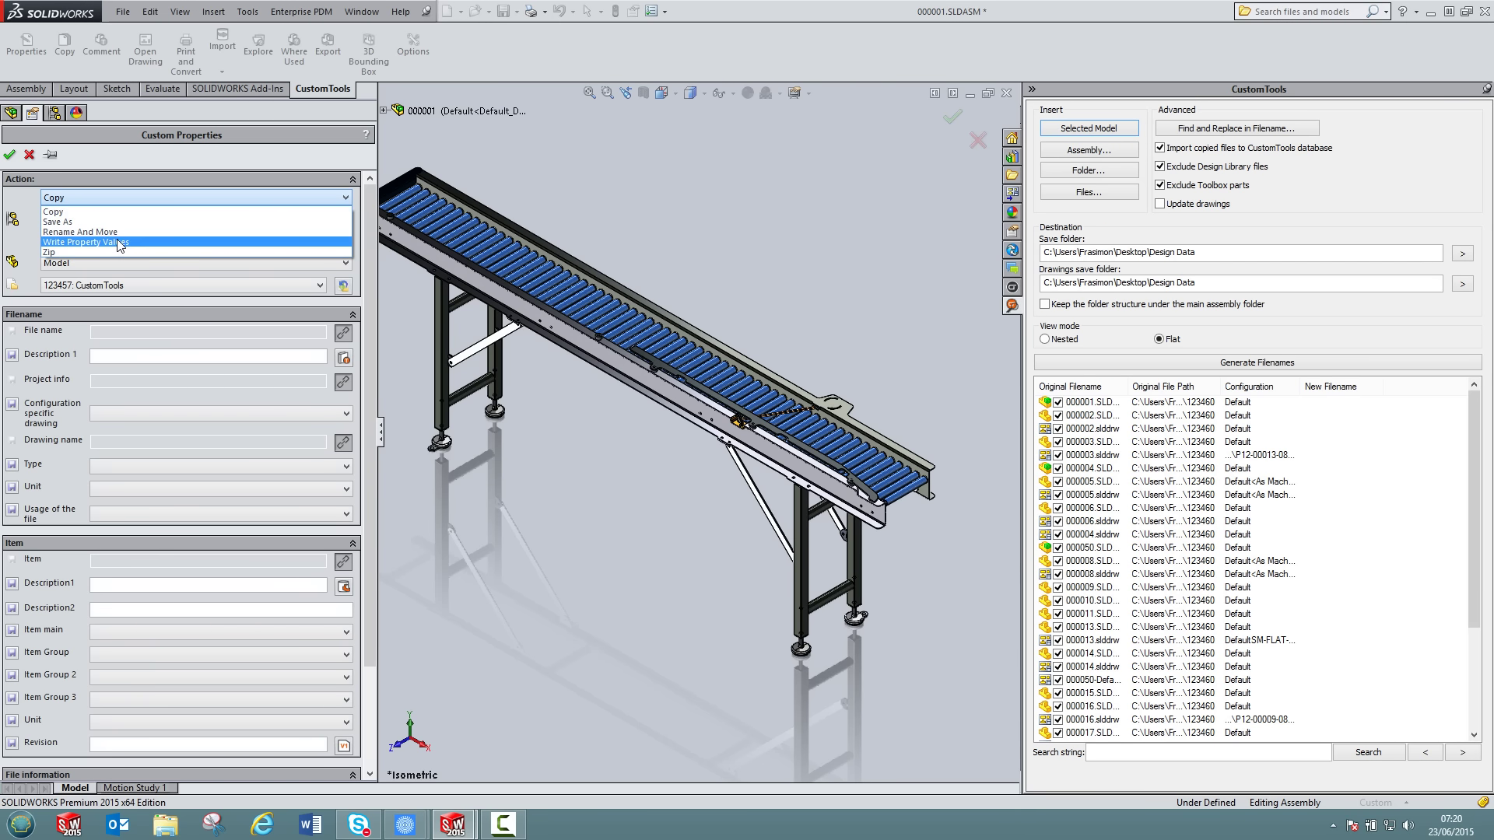
{"action": "left_click", "coordinate": [101, 193]}
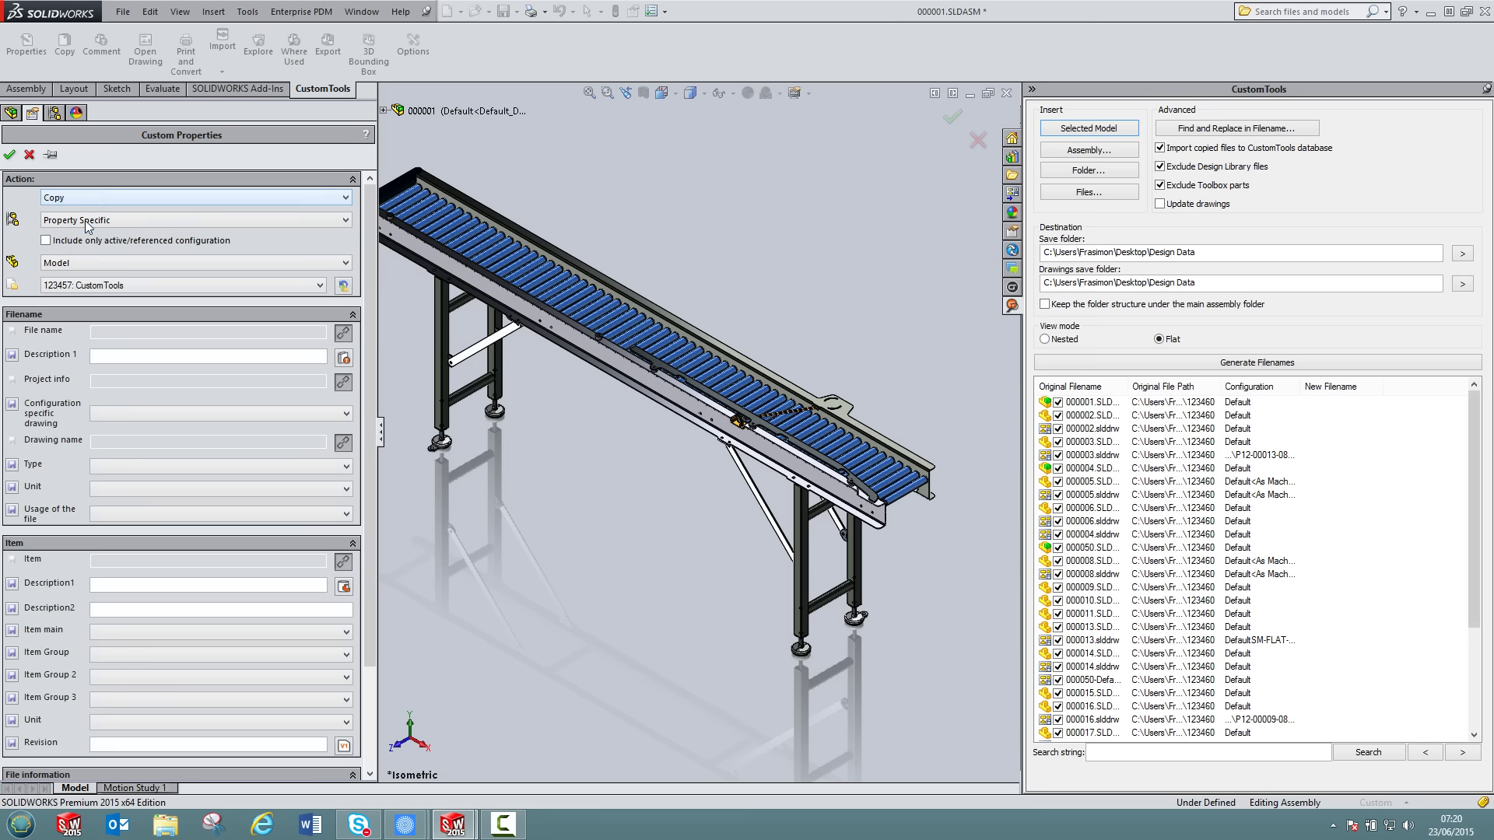
{"action": "left_click", "coordinate": [81, 266]}
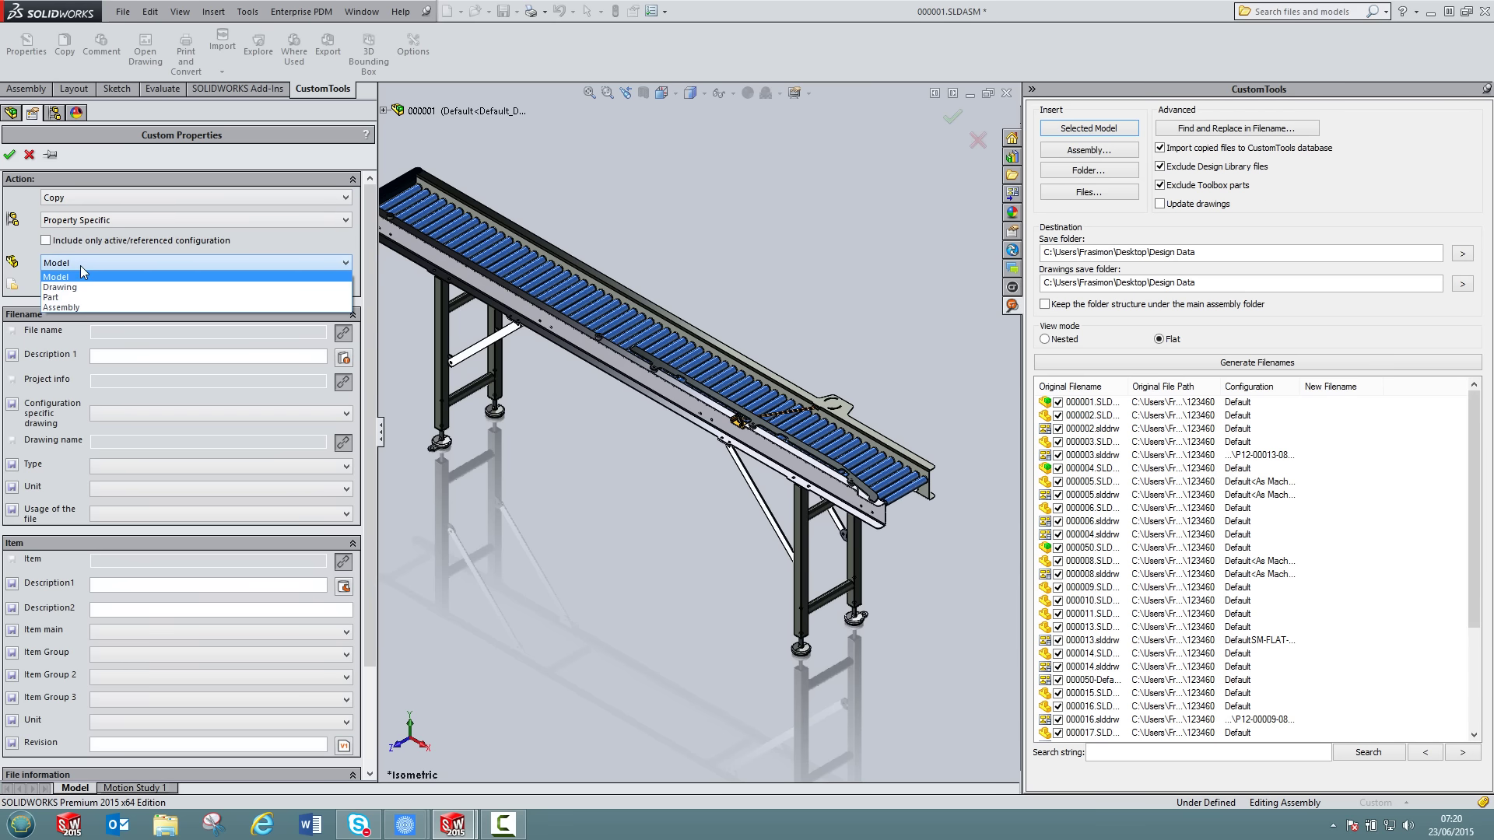
{"action": "left_click", "coordinate": [76, 288]}
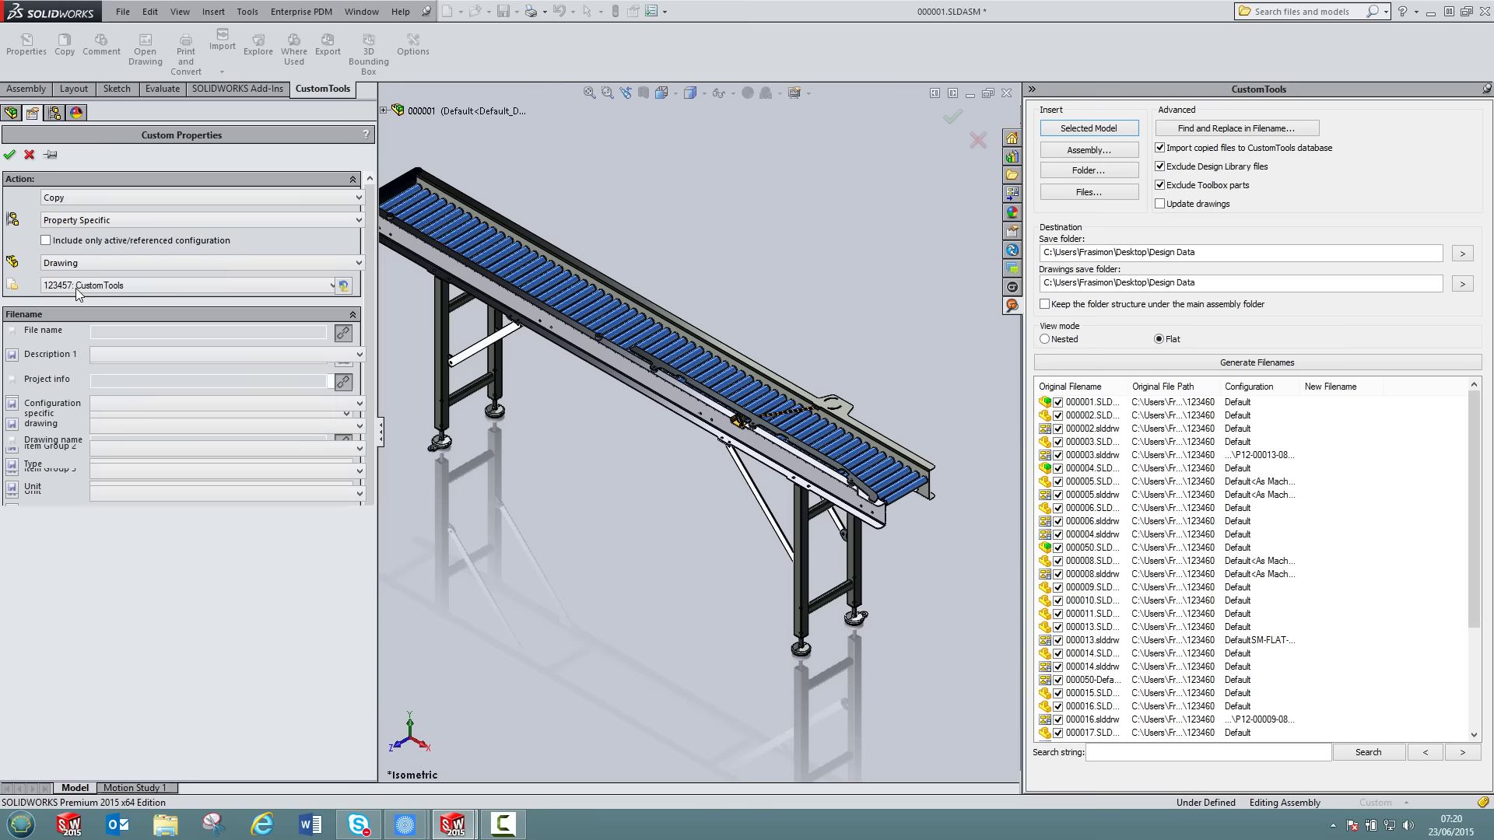
{"action": "left_click", "coordinate": [80, 265]}
{"action": "left_click", "coordinate": [81, 300]}
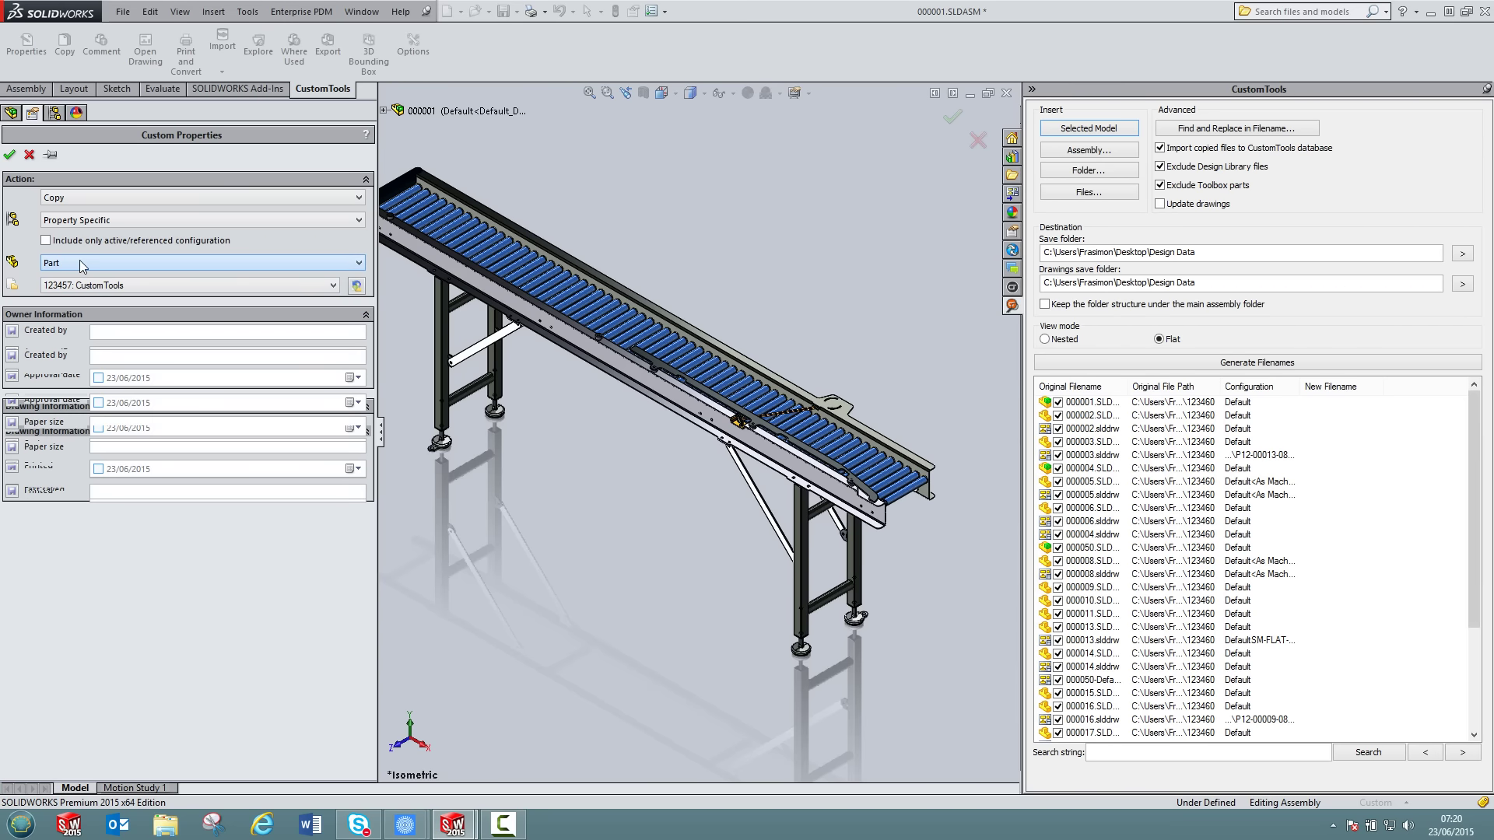
{"action": "left_click", "coordinate": [78, 260]}
{"action": "left_click", "coordinate": [71, 312]}
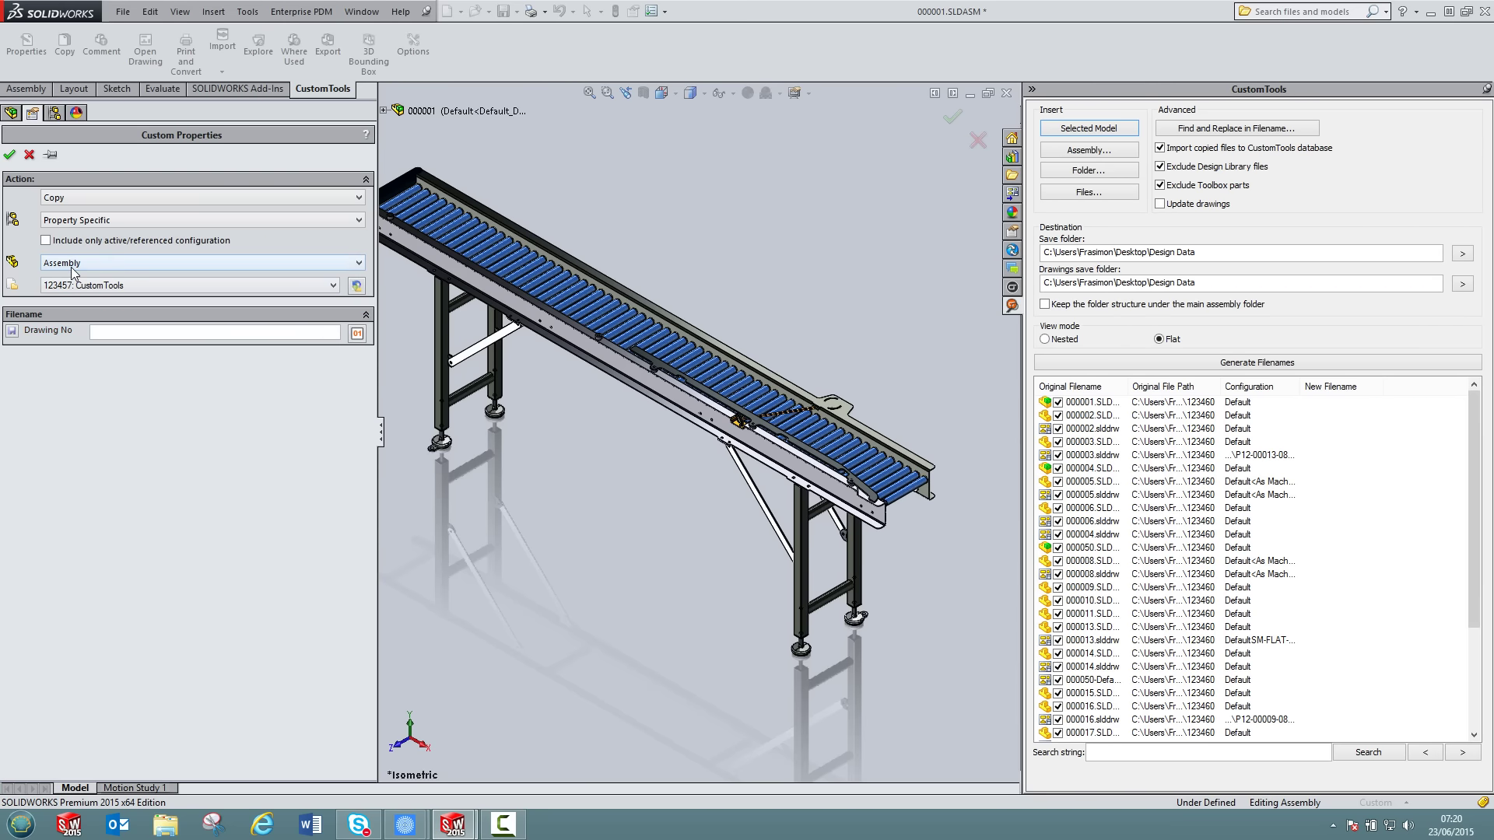
{"action": "left_click", "coordinate": [72, 266]}
{"action": "left_click", "coordinate": [71, 278]}
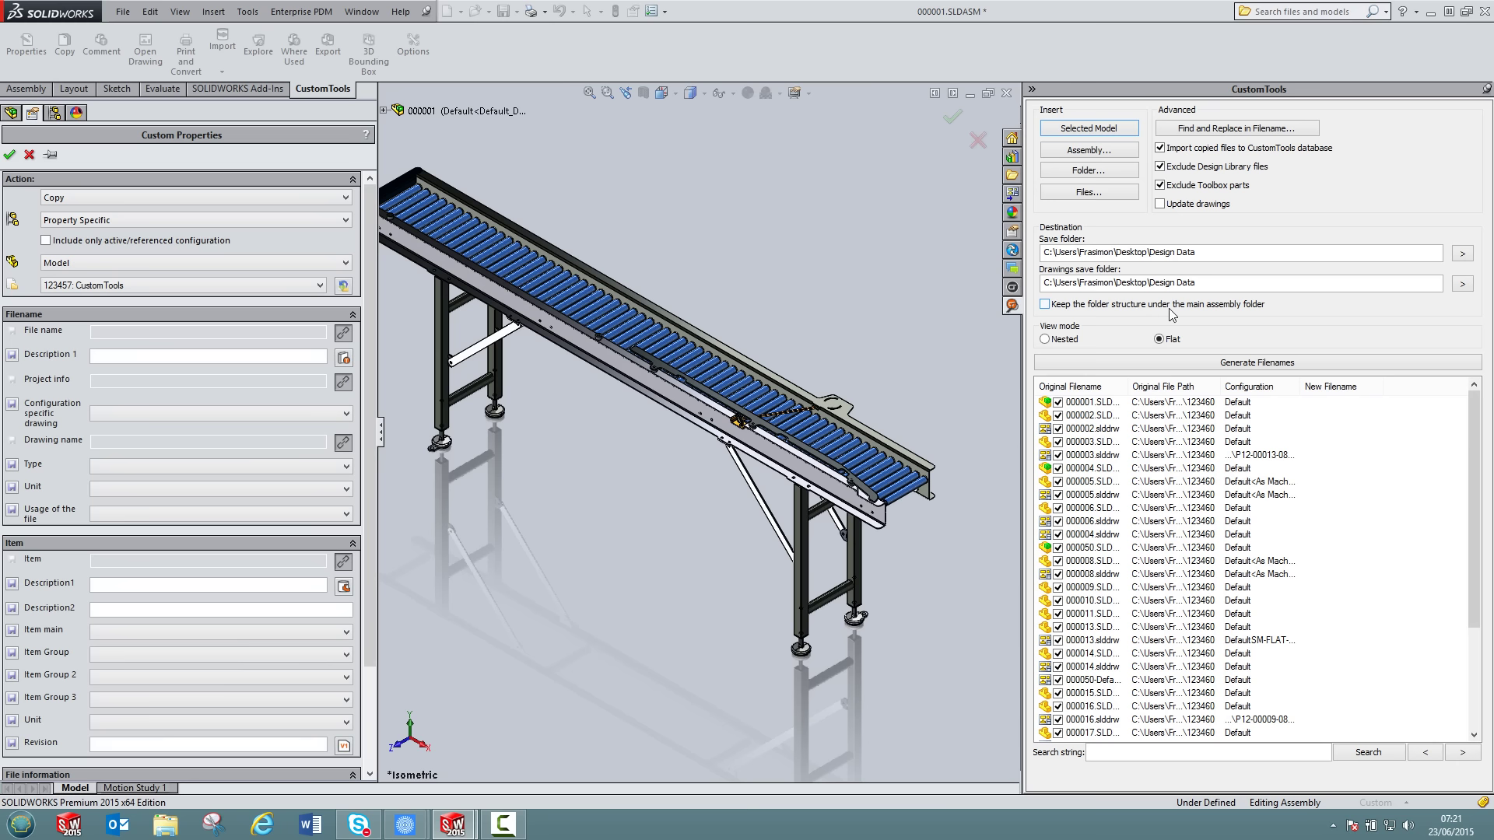
Step: Try 123459: Hallidon Group as the target project for the assembly copy, and cancel the copy
{"action": "left_click", "coordinate": [100, 287]}
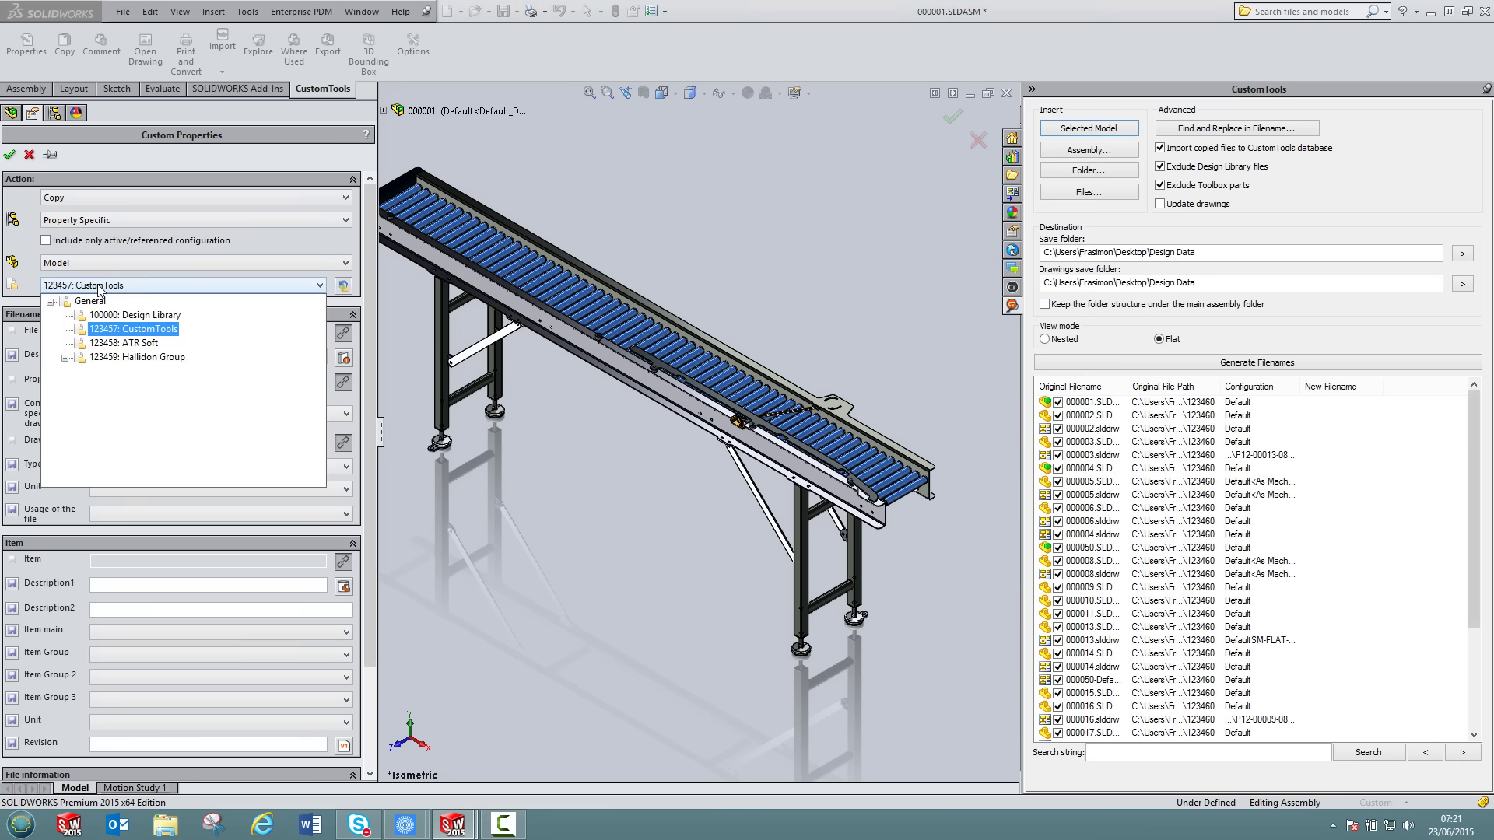
{"action": "left_click", "coordinate": [128, 357]}
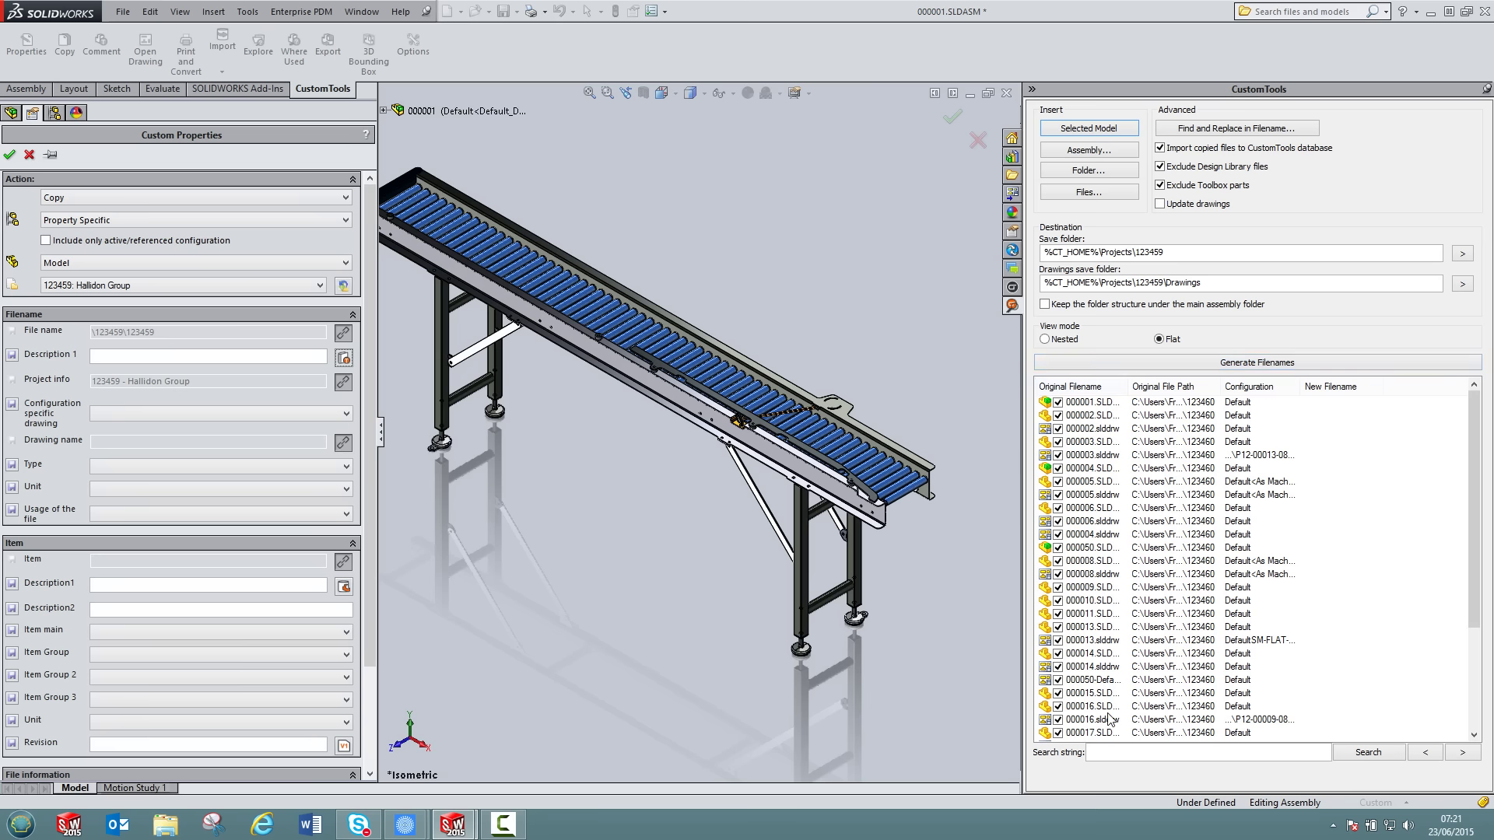
{"action": "left_click", "coordinate": [978, 140]}
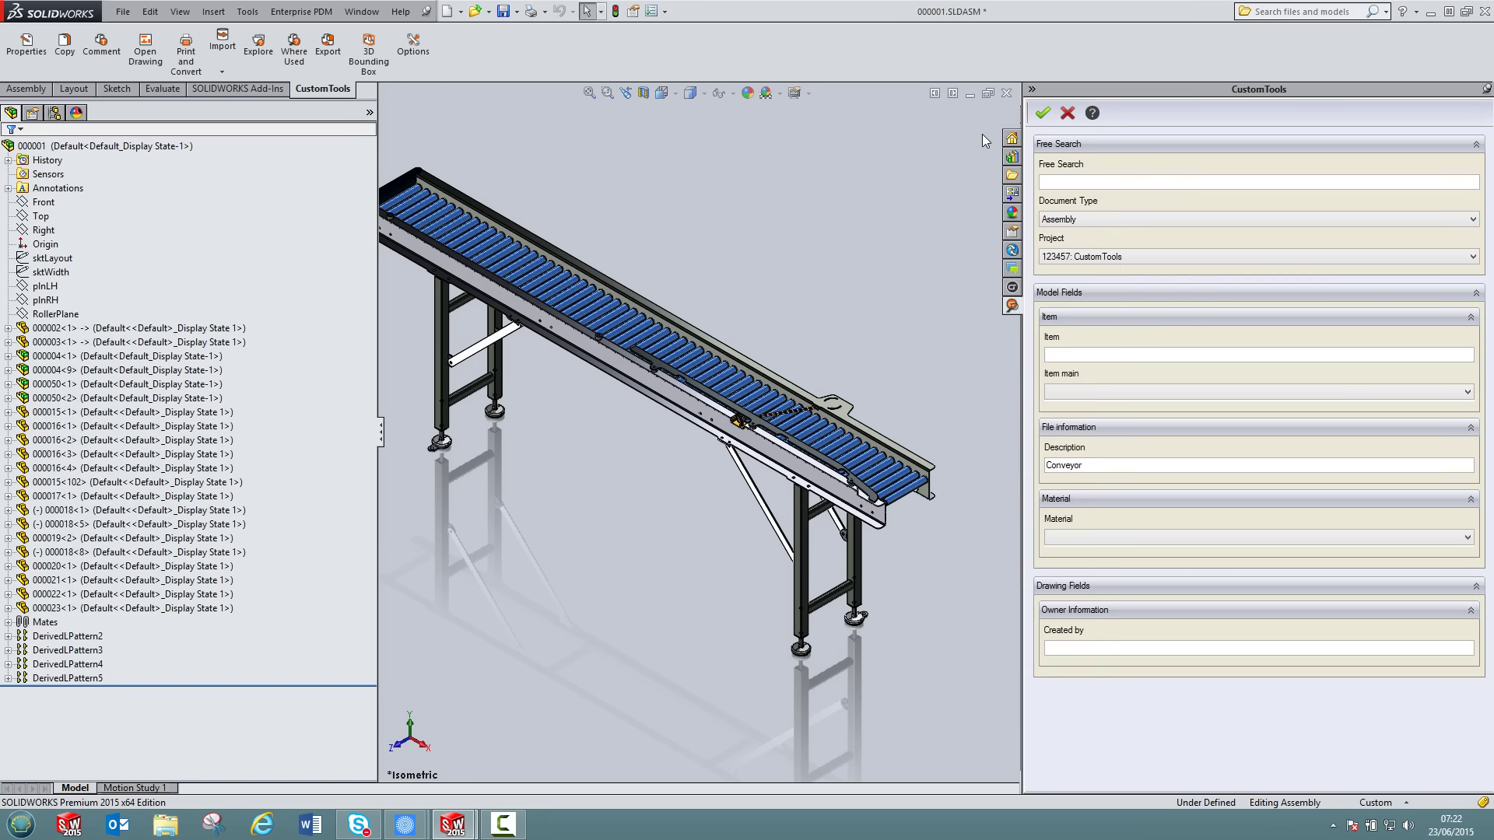
{"action": "key", "text": "alt+Tab"}
{"action": "left_click", "coordinate": [839, 834]}
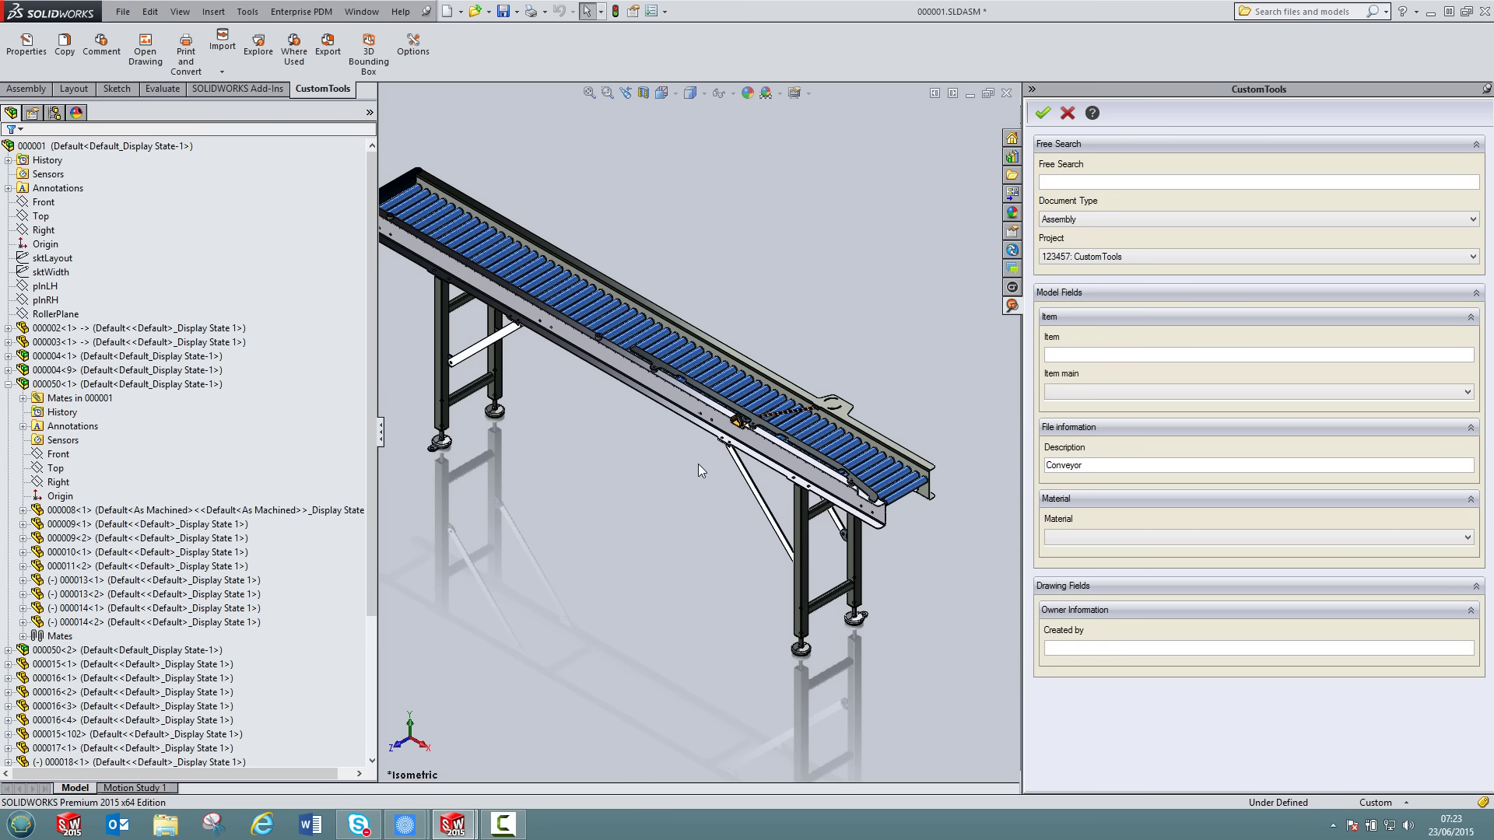
Step: Open the drawing of the diagonal brace part 000014 from the conveyor assembly
{"action": "left_click", "coordinate": [481, 349]}
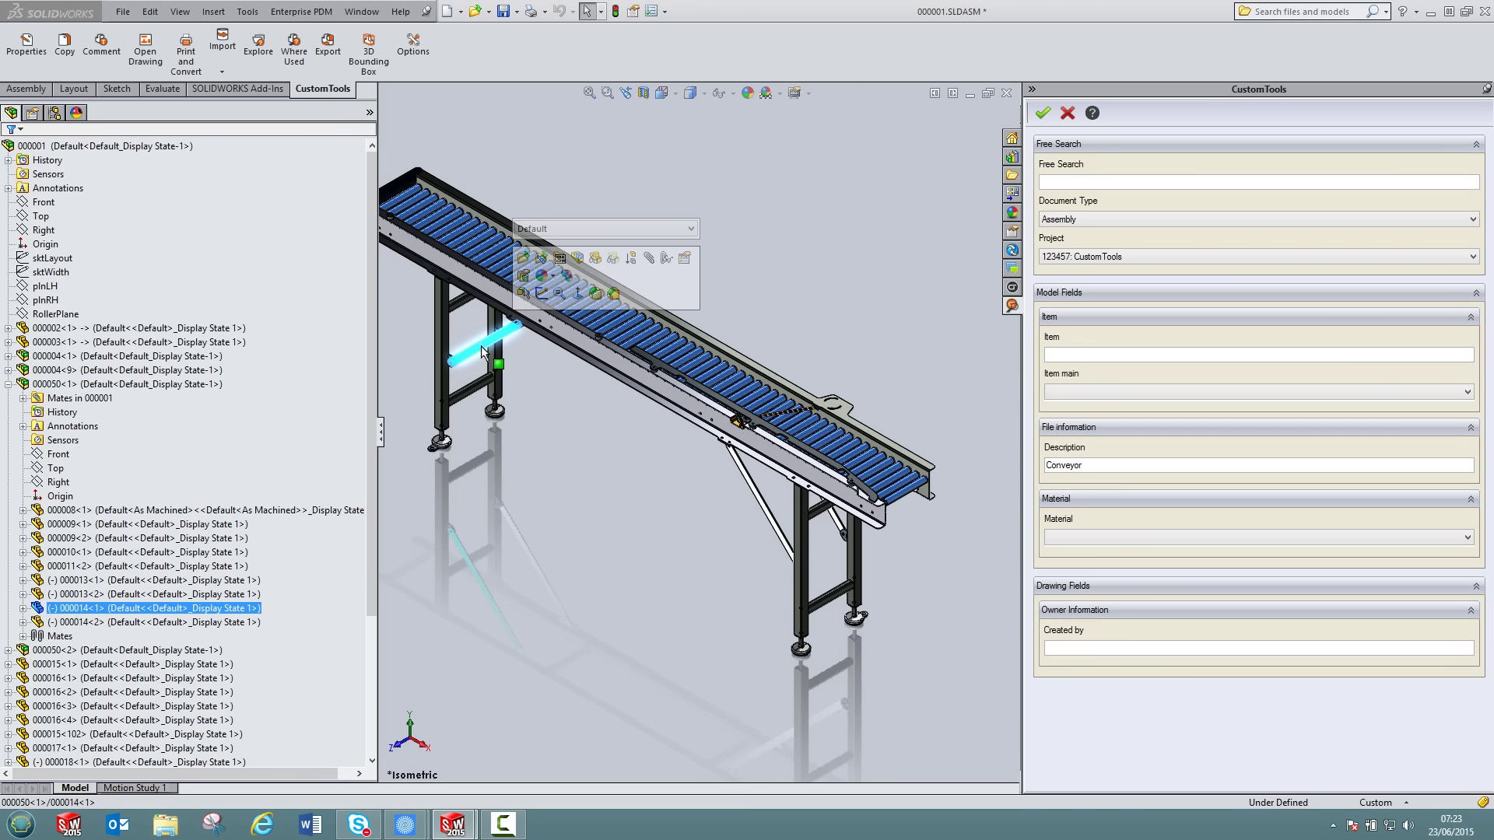
{"action": "left_click", "coordinate": [160, 57]}
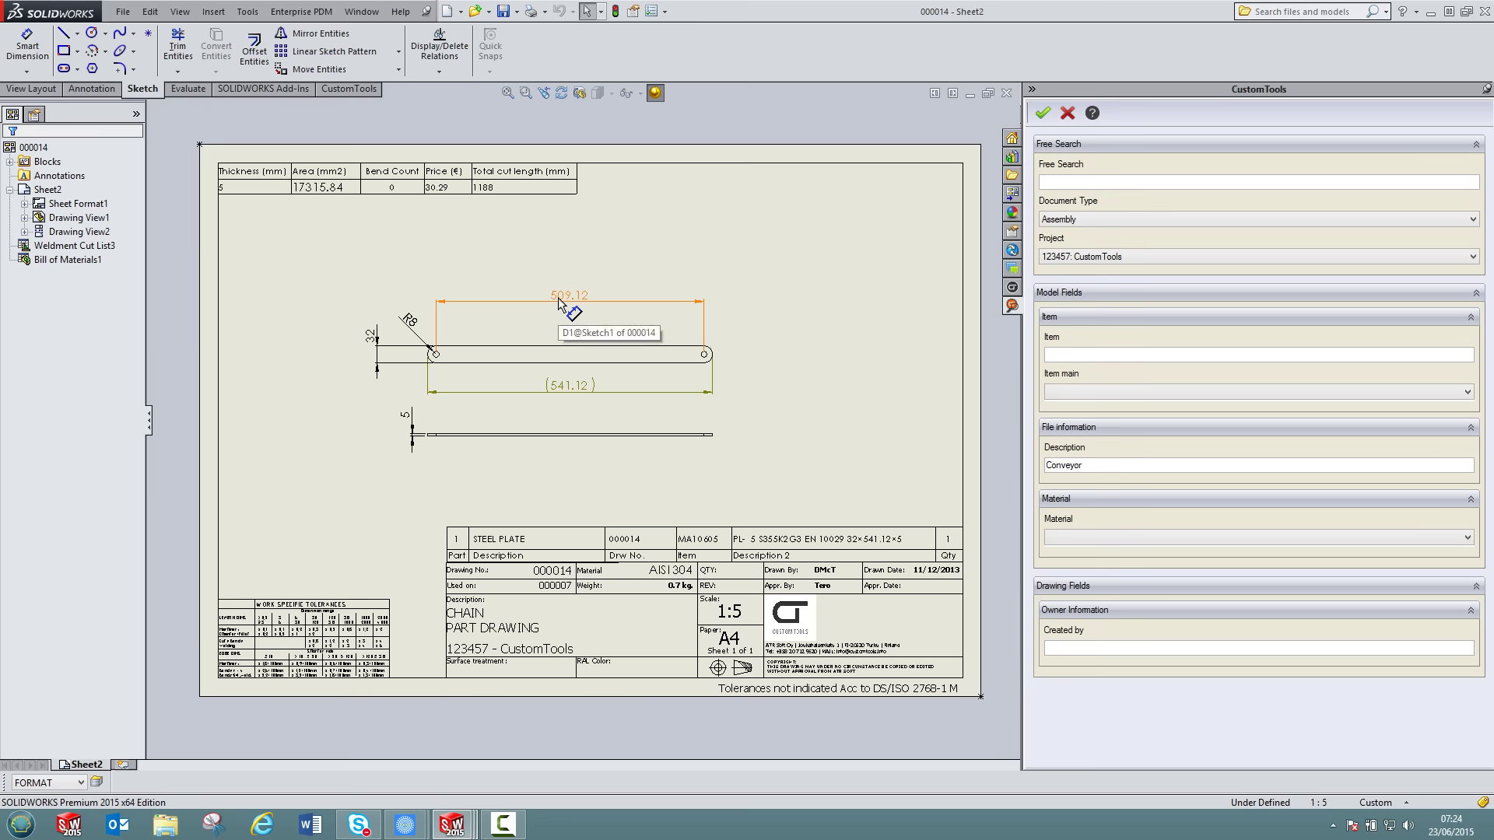
Step: Generate a DXF sheet for the plate in drawing 000014 with the CNC Tool, and inspect the flat view on it
{"action": "left_click", "coordinate": [608, 348]}
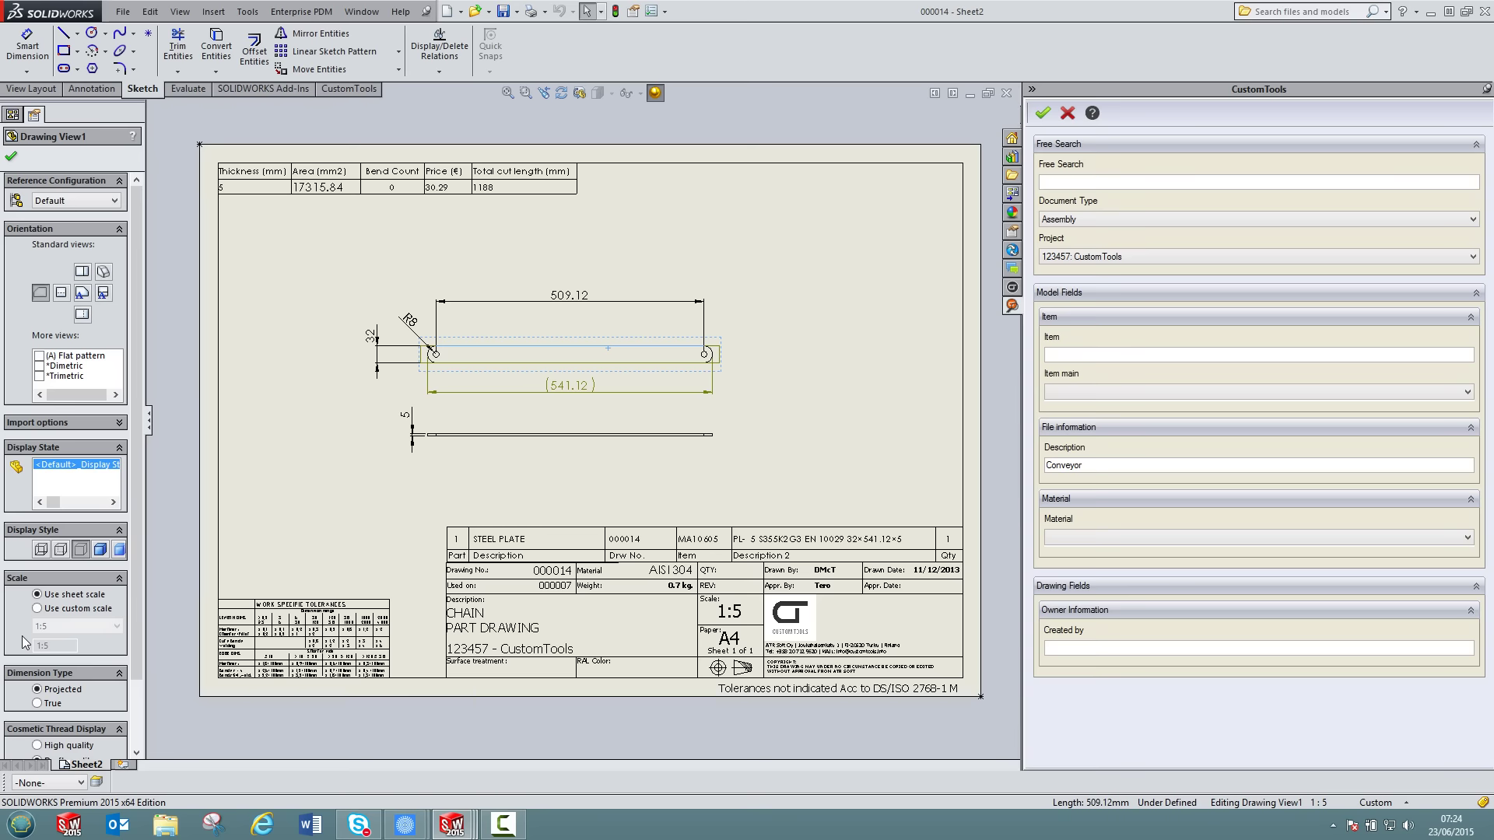
{"action": "left_click", "coordinate": [11, 157]}
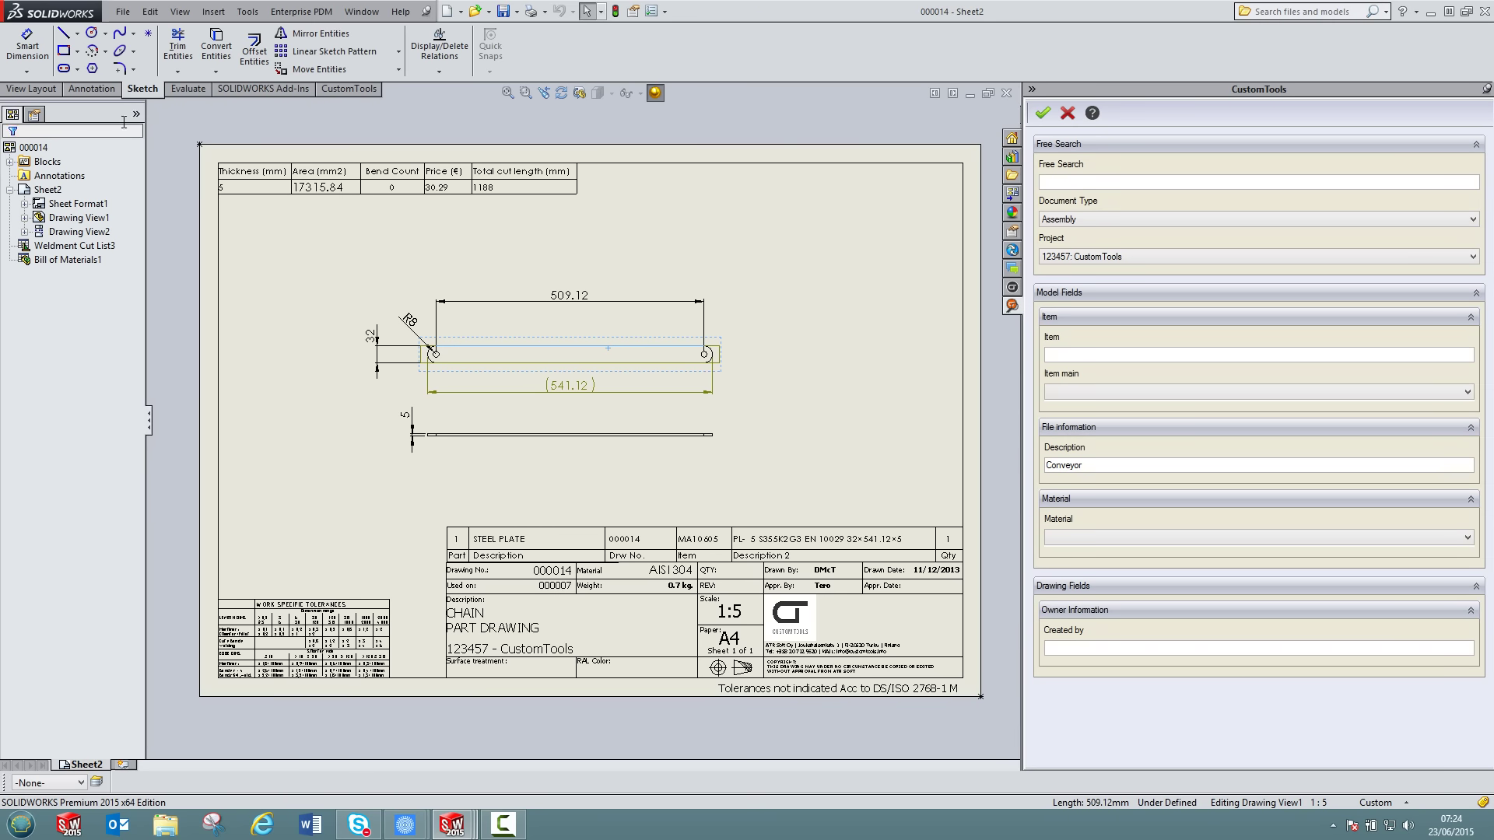
{"action": "left_click", "coordinate": [352, 89]}
{"action": "left_click", "coordinate": [341, 51]}
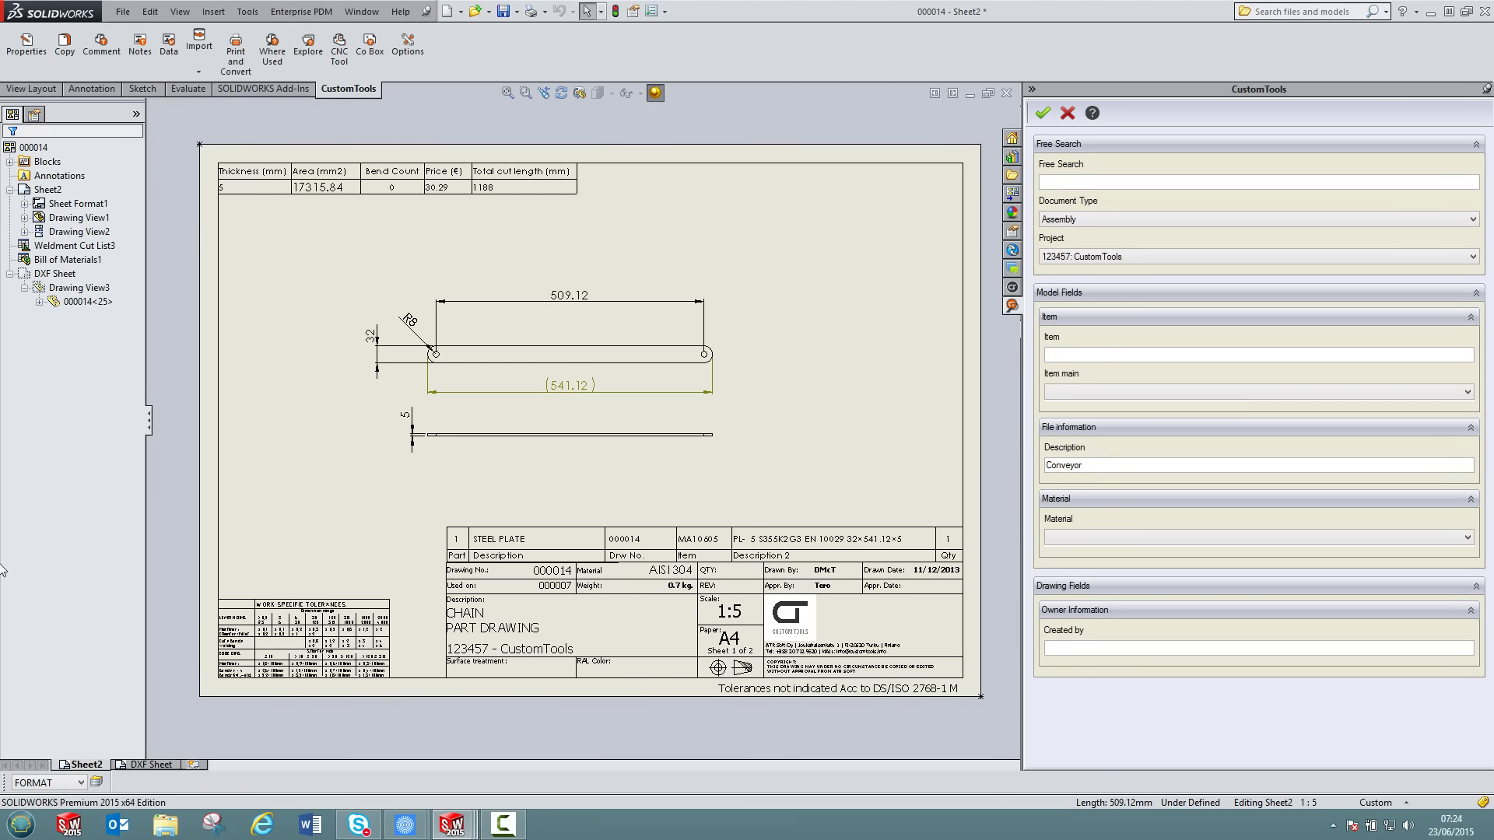
{"action": "left_click", "coordinate": [149, 765]}
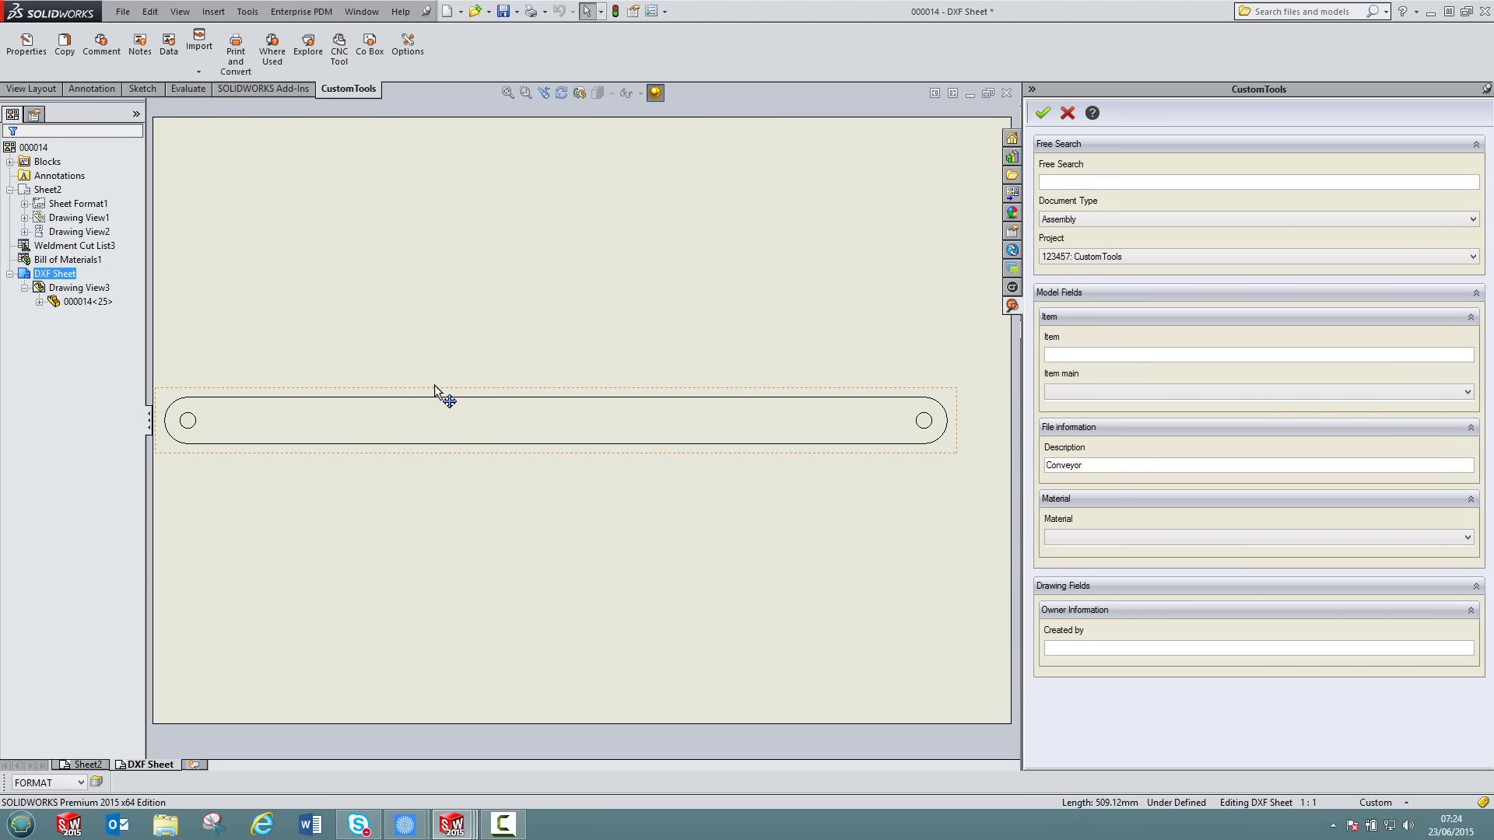
{"action": "left_click", "coordinate": [435, 398]}
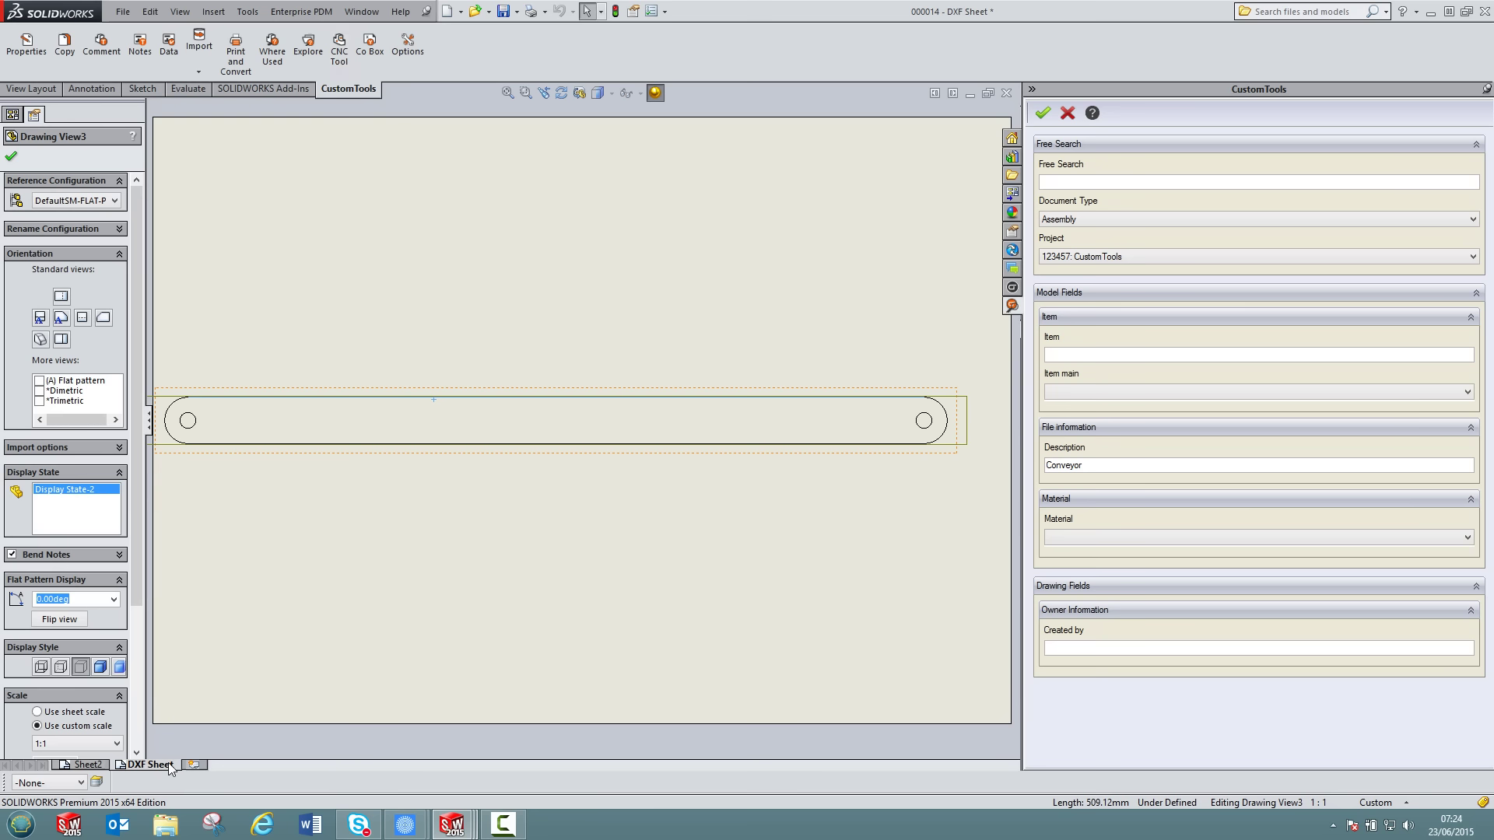
Step: Save drawing 000014 with its DXF sheet, and close the drawing and its part to return to the conveyor assembly
{"action": "left_click", "coordinate": [11, 156]}
{"action": "left_click", "coordinate": [504, 13]}
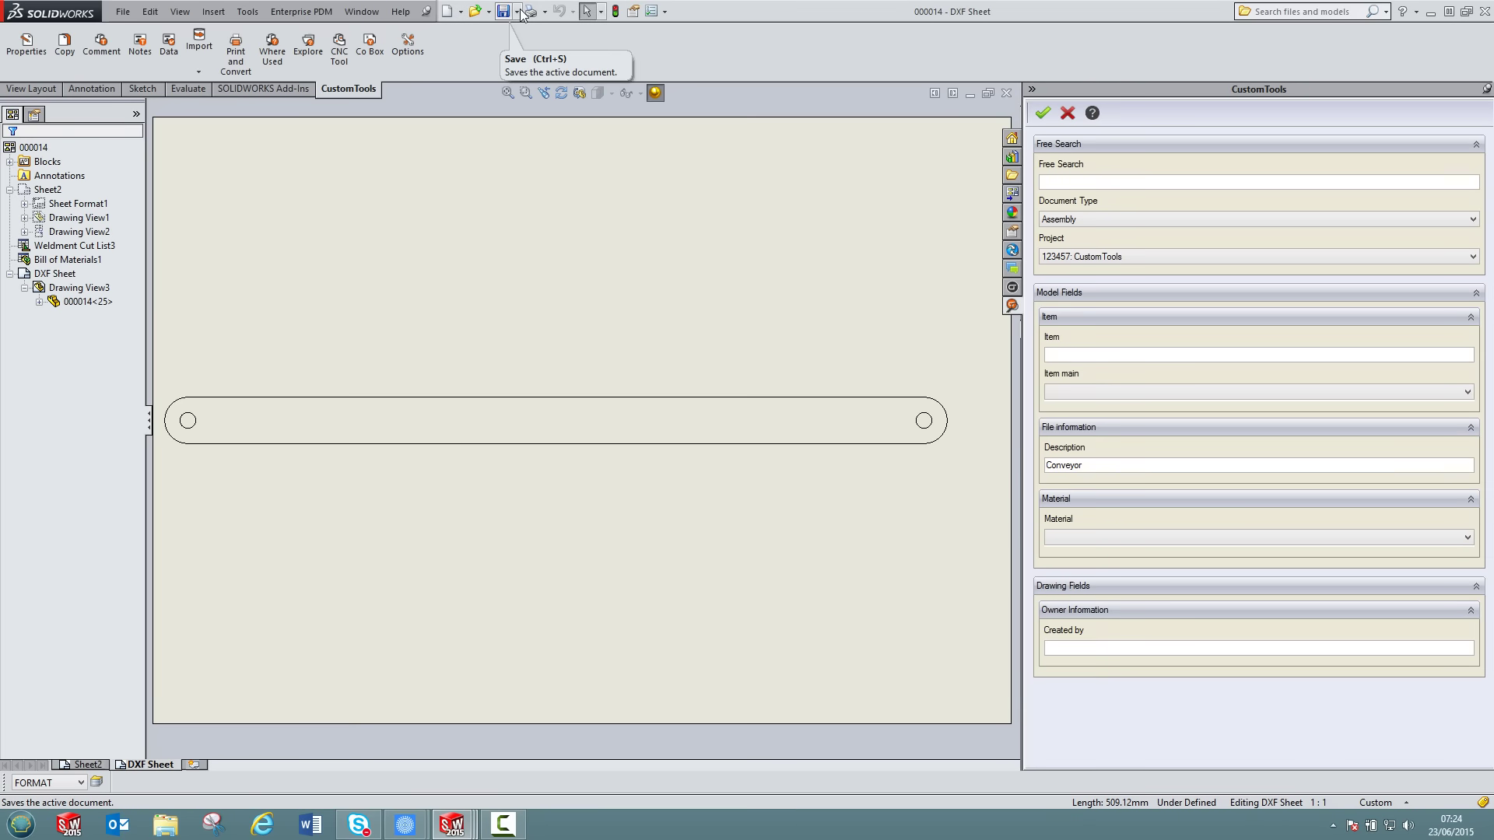
{"action": "left_click", "coordinate": [1006, 90]}
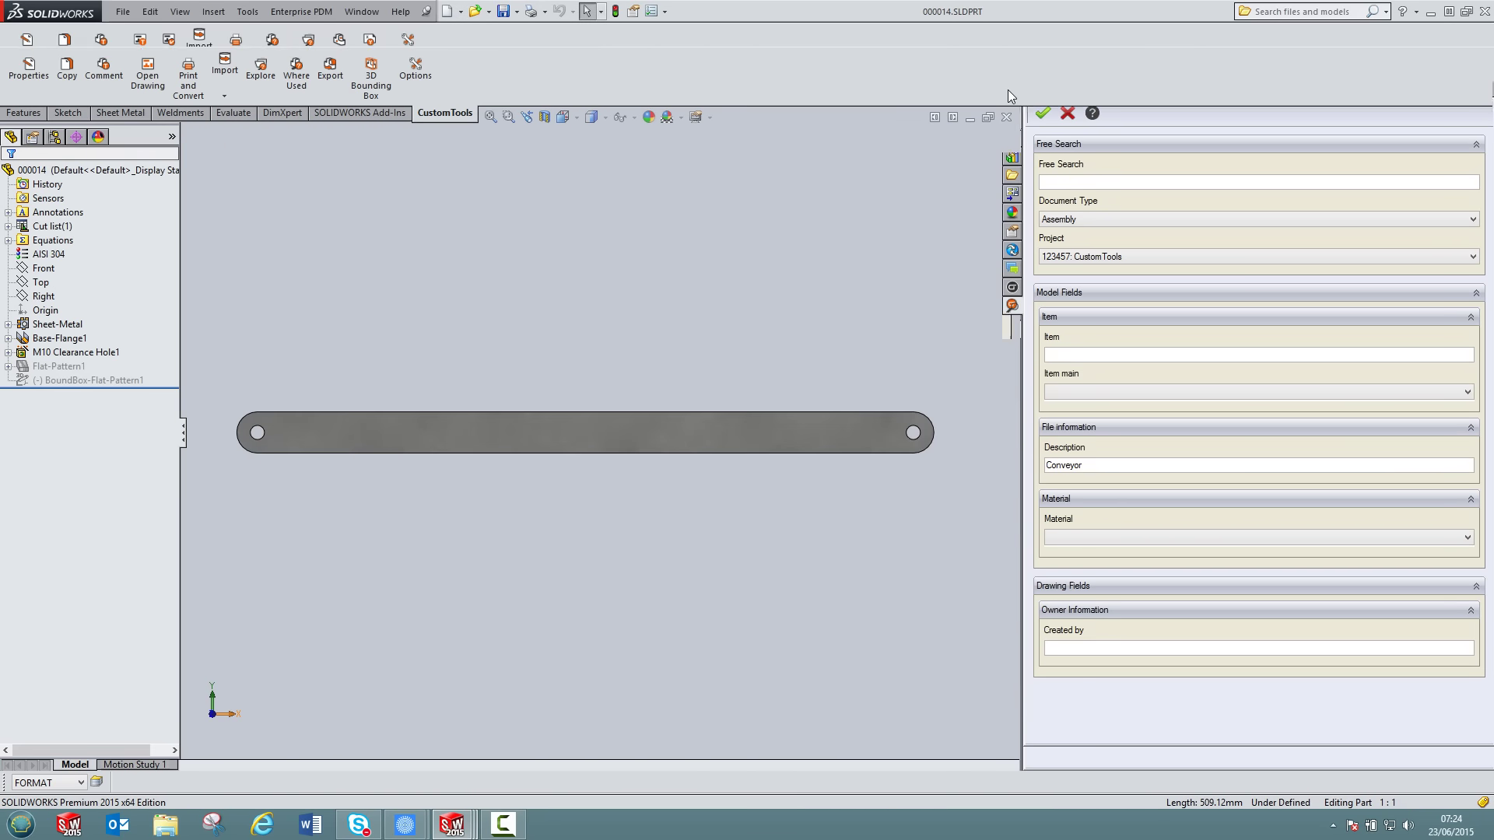
{"action": "left_click", "coordinate": [1012, 116]}
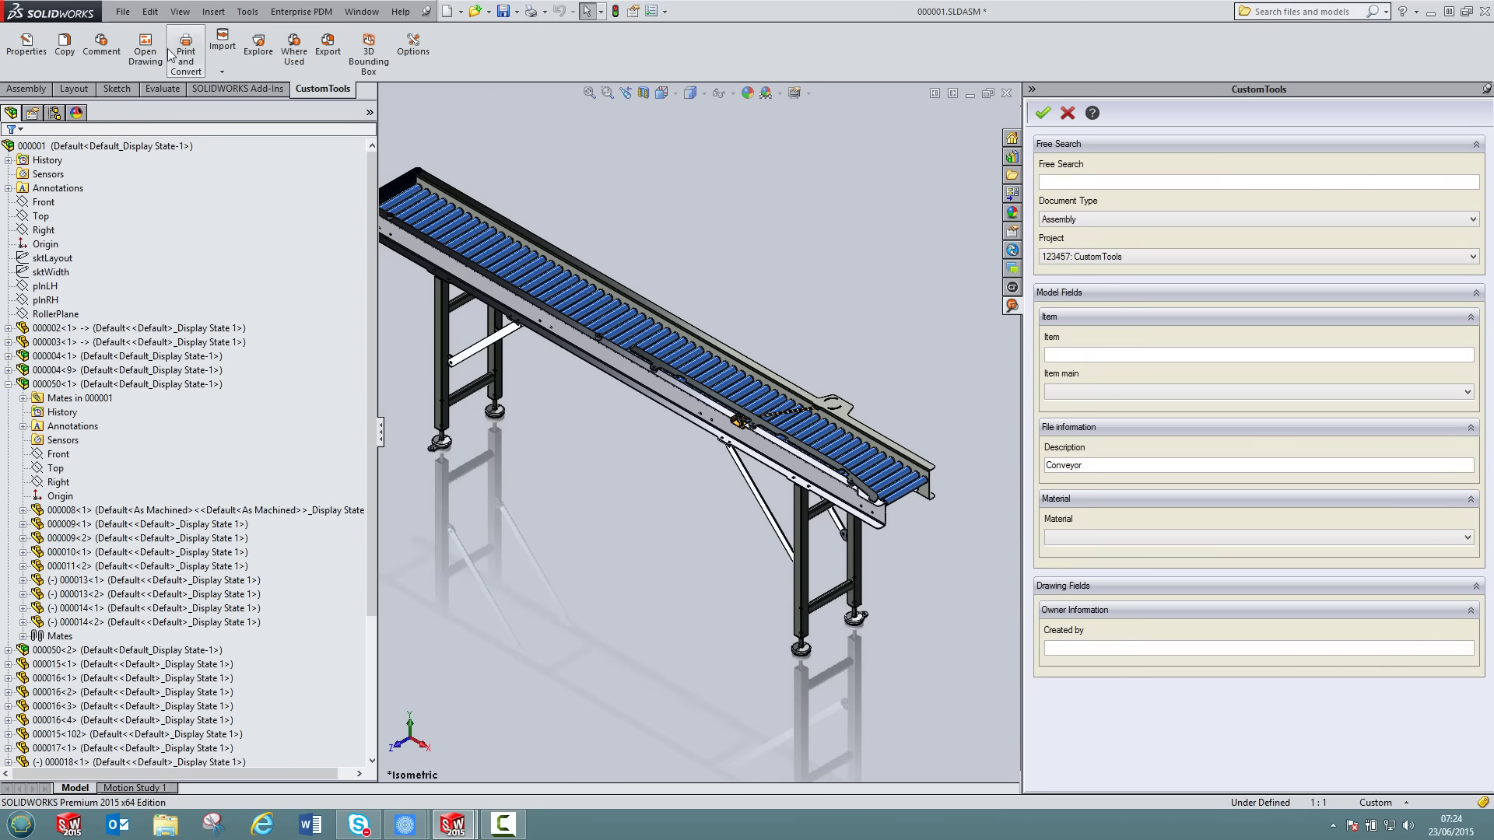
Step: Set up a batch conversion of the conveyor assembly with the rules Dxf part, DXF - SheetMetal, Dxf from Drawings and Dxf Merge
{"action": "left_click", "coordinate": [185, 44]}
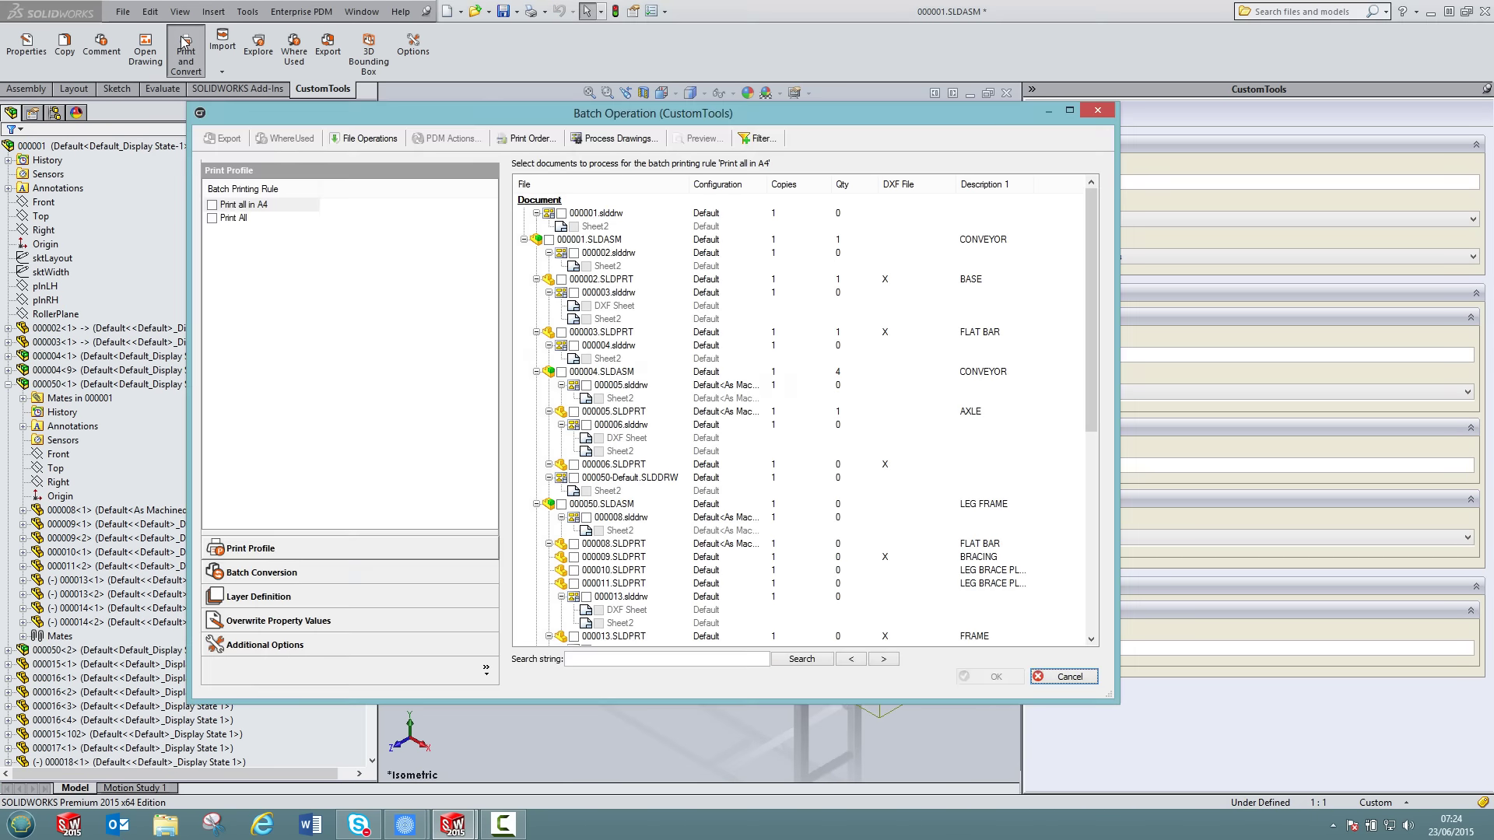
{"action": "left_click", "coordinate": [260, 573]}
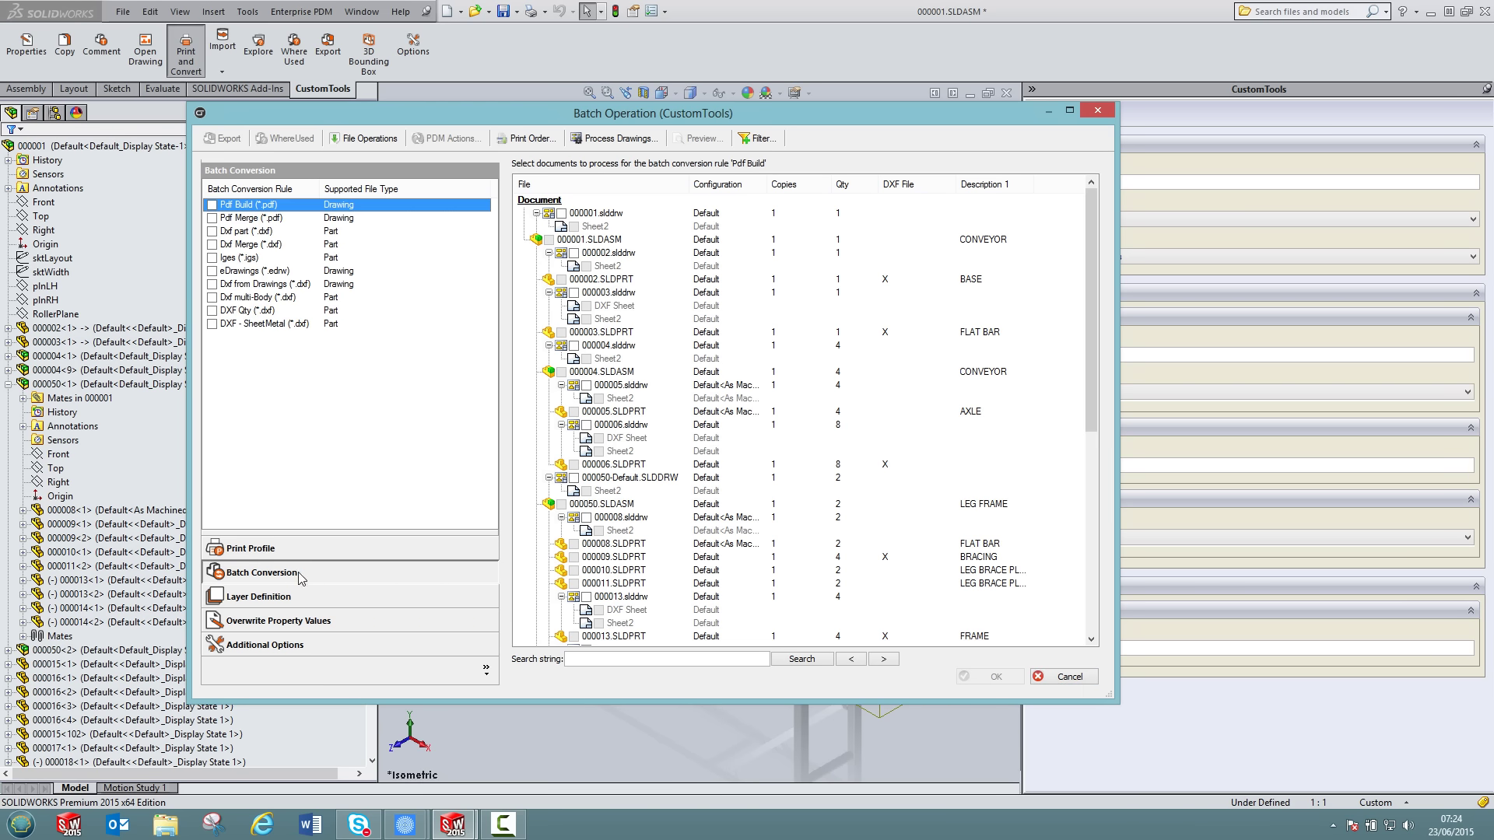
{"action": "left_click", "coordinate": [212, 232]}
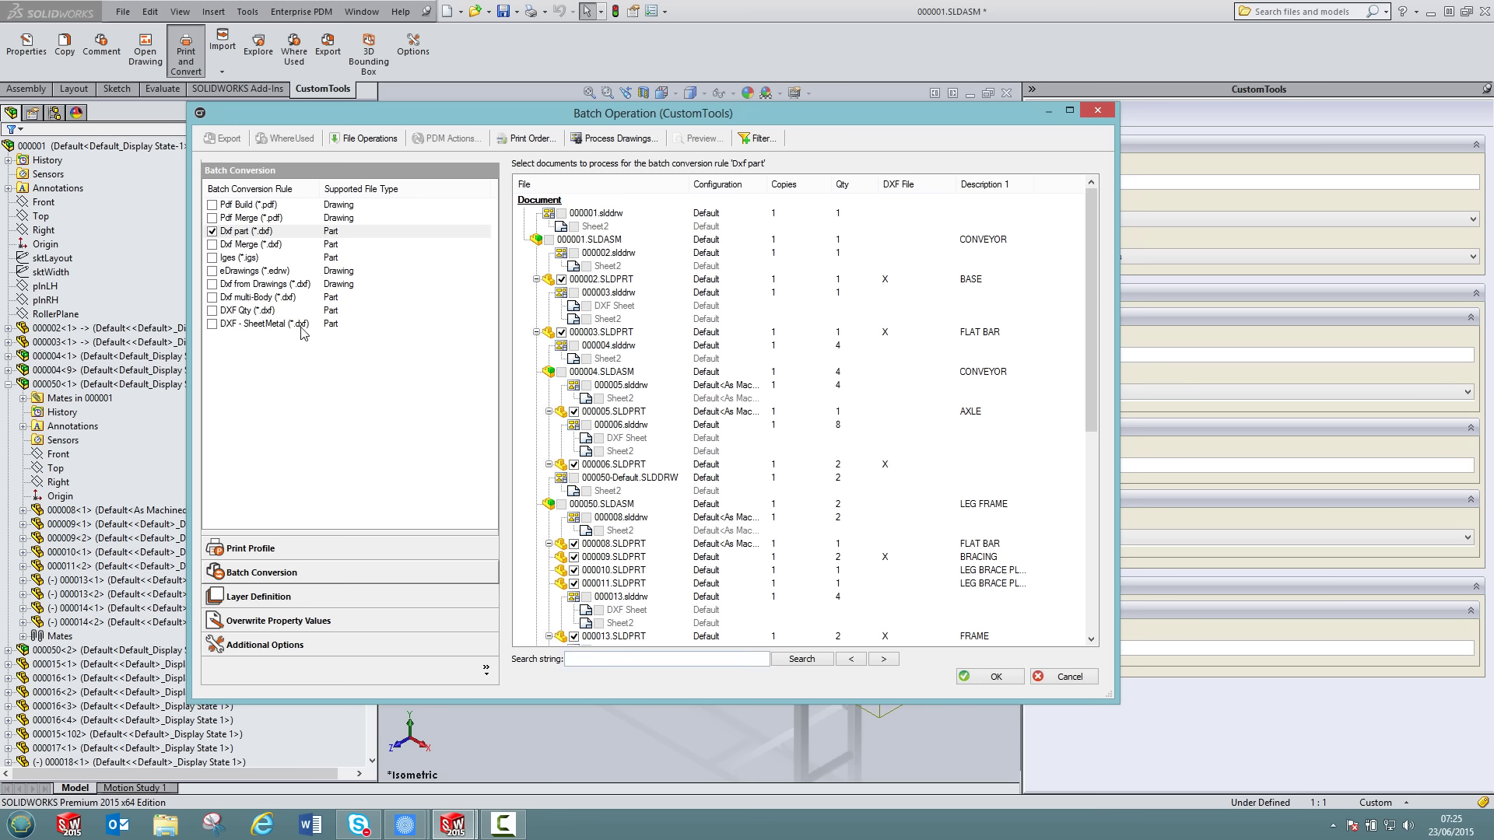
{"action": "left_click", "coordinate": [213, 325]}
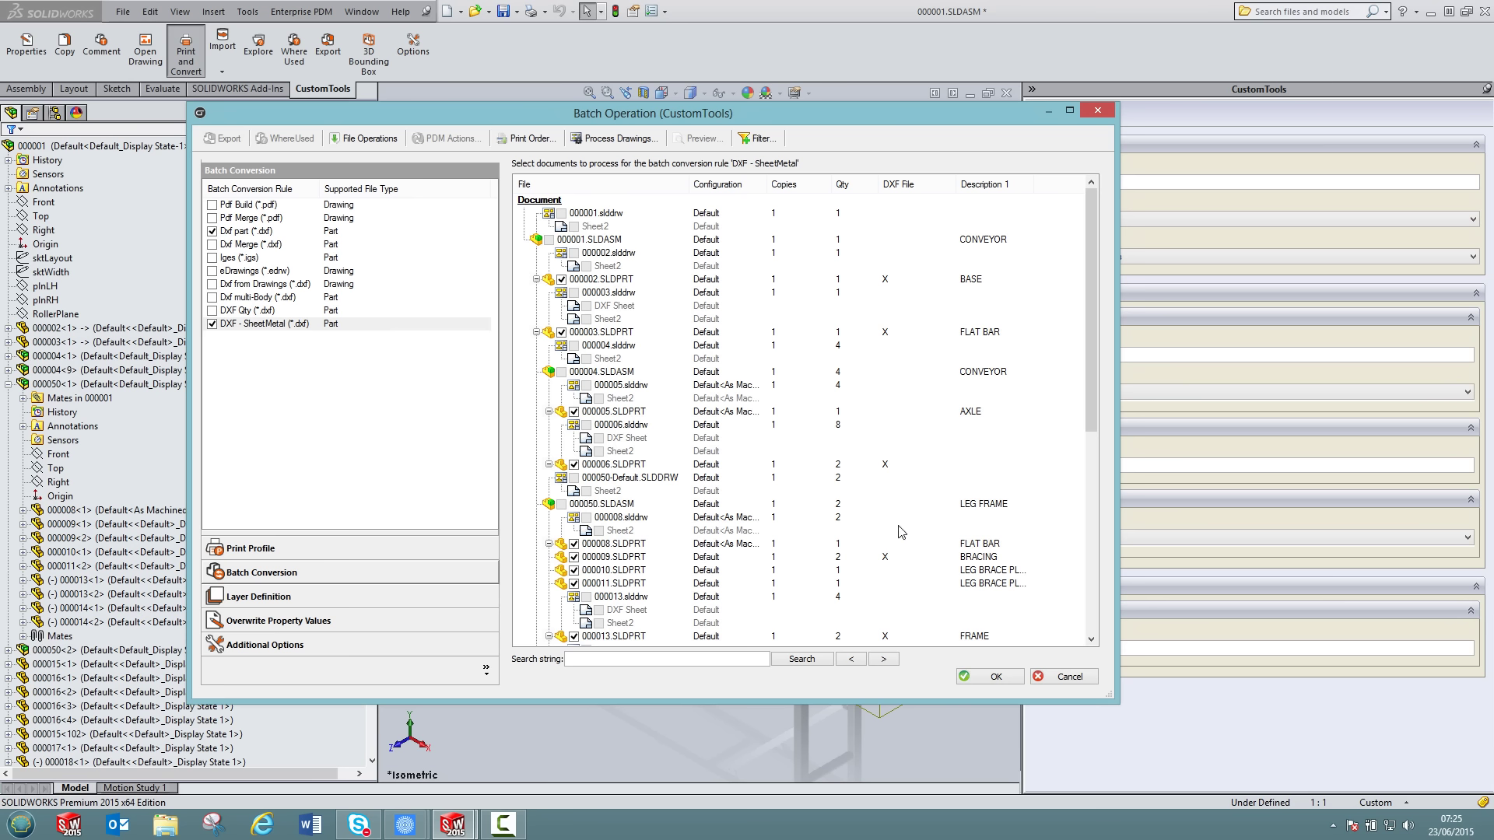
{"action": "left_click", "coordinate": [213, 286]}
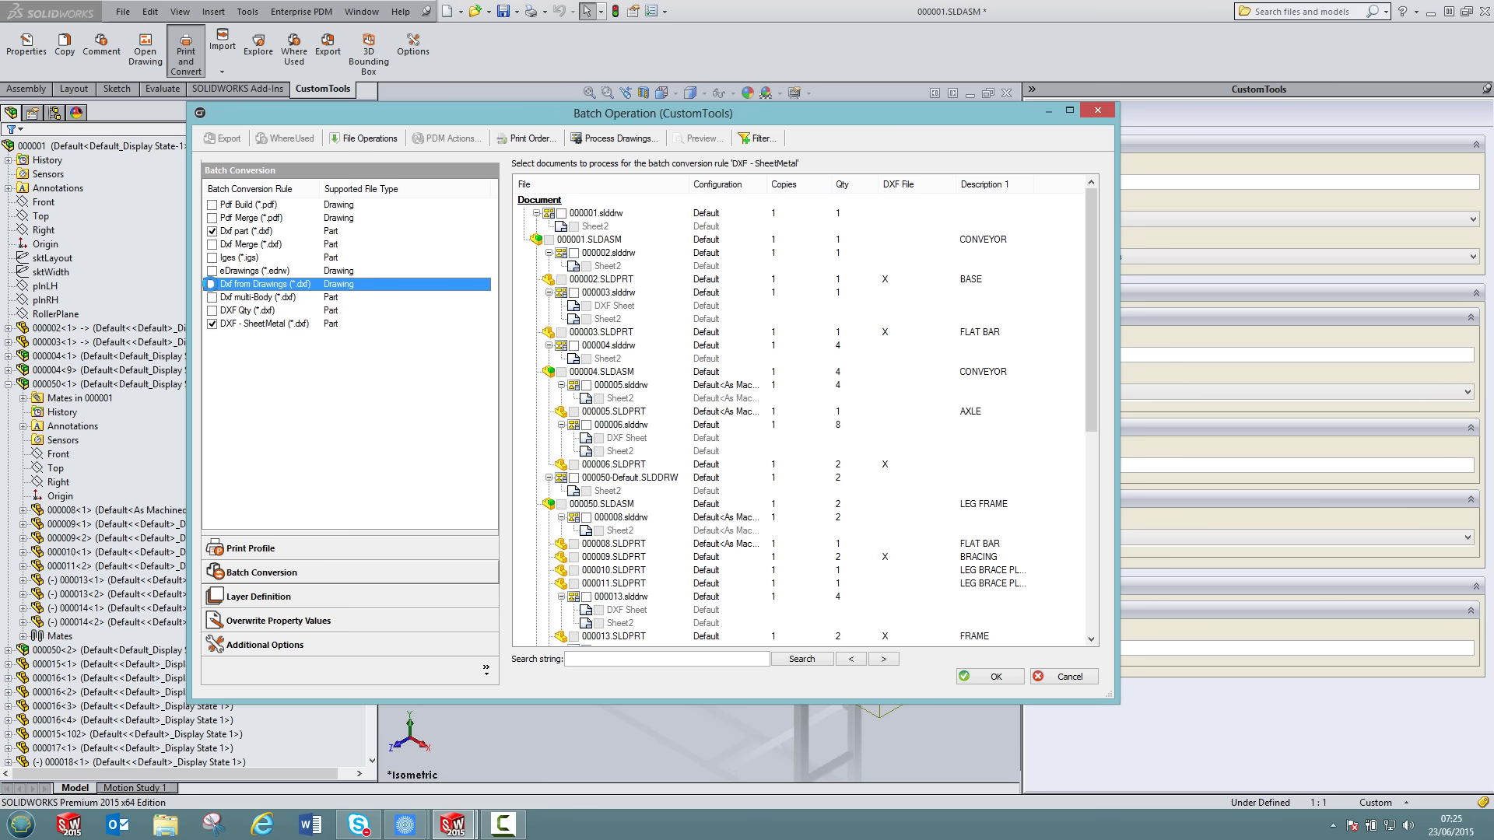
{"action": "left_click", "coordinate": [213, 284]}
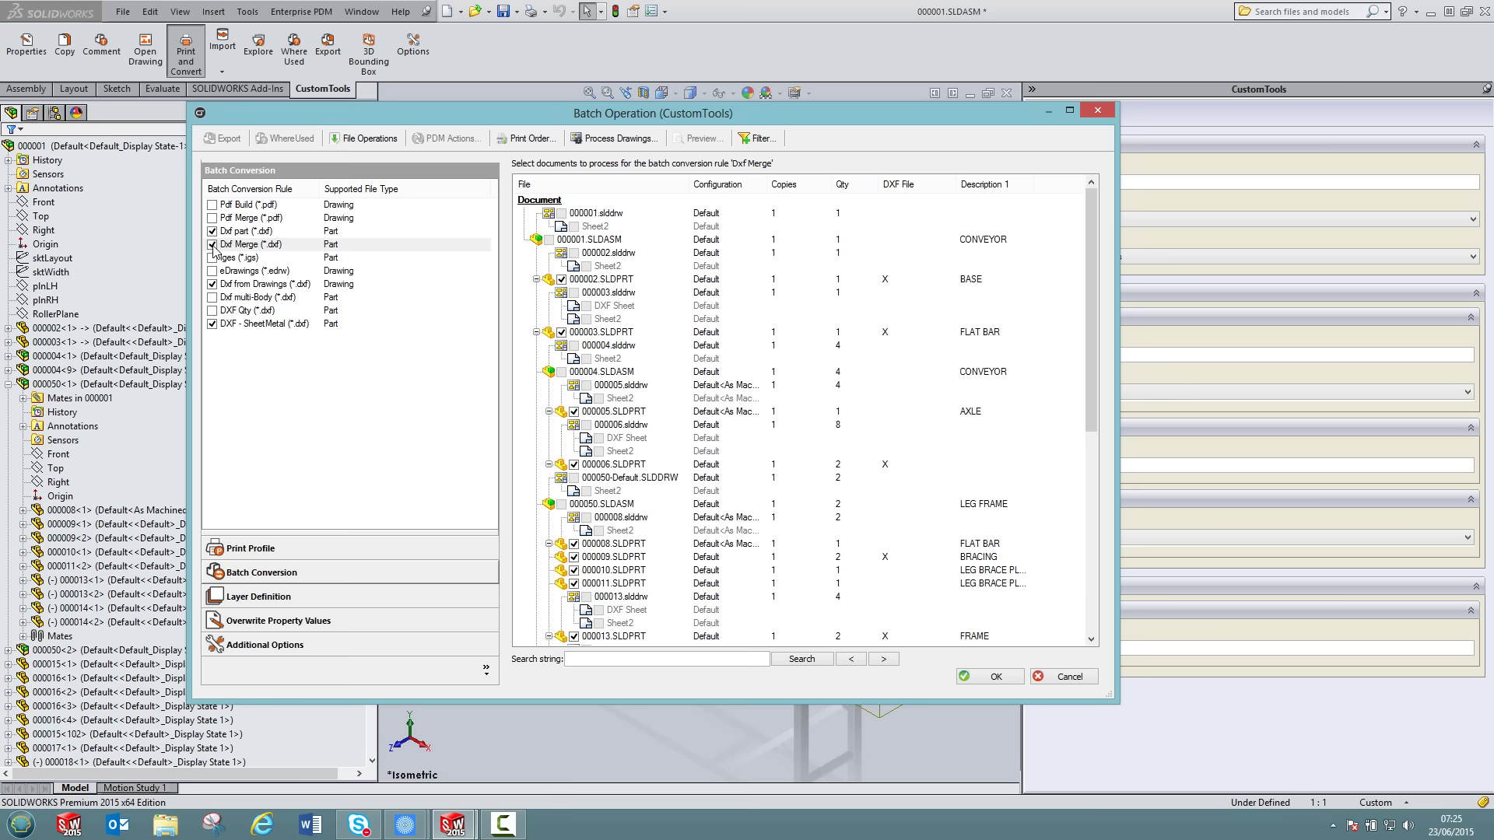
Step: Open the merged file 00004-0.00500.dxf from the Converted Documents\Merge Dxf folder beside assembly 000001.SLDASM
{"action": "left_click", "coordinate": [612, 240]}
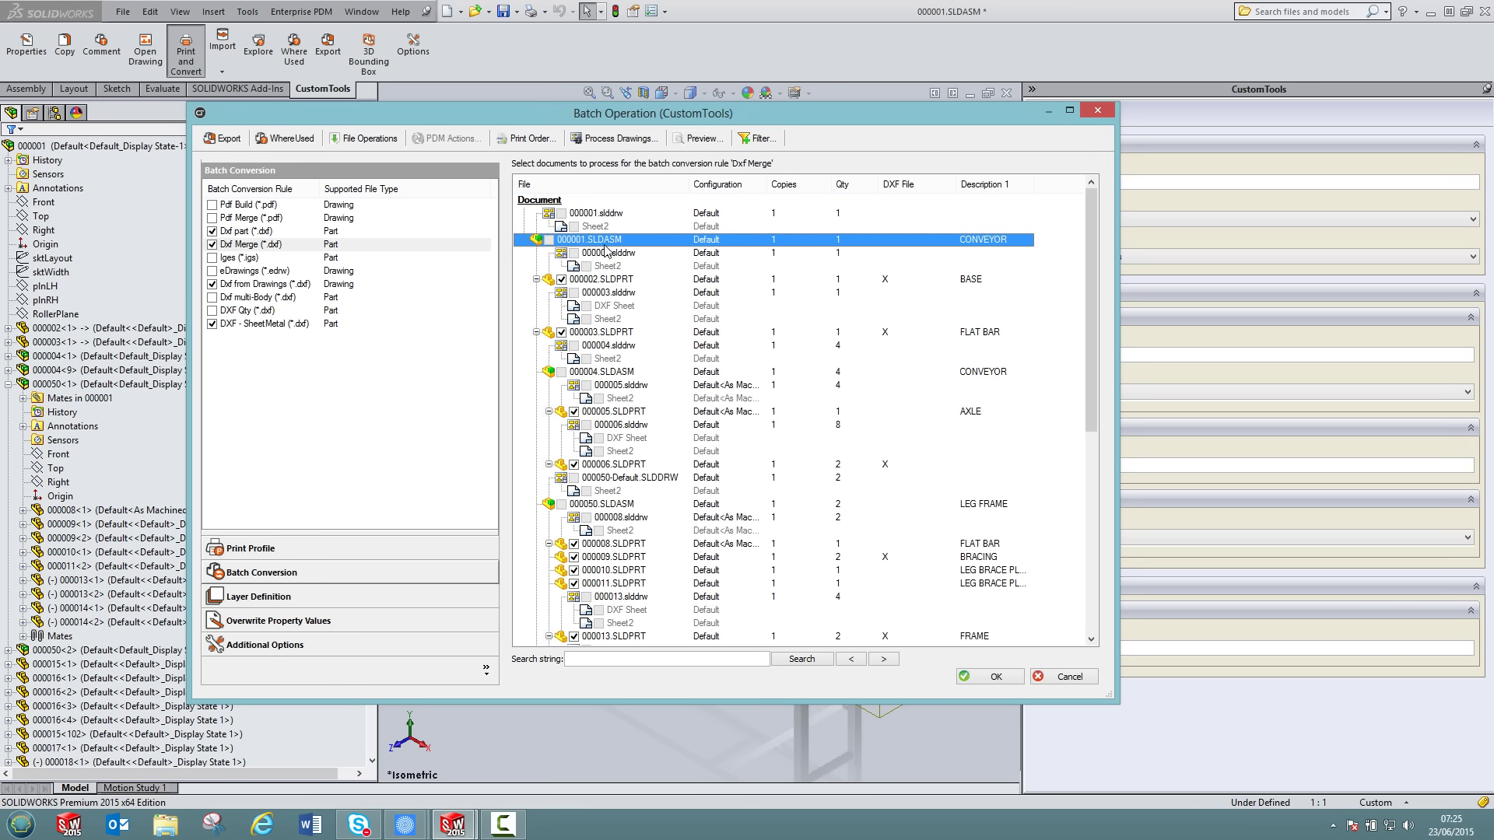
{"action": "left_click", "coordinate": [366, 139]}
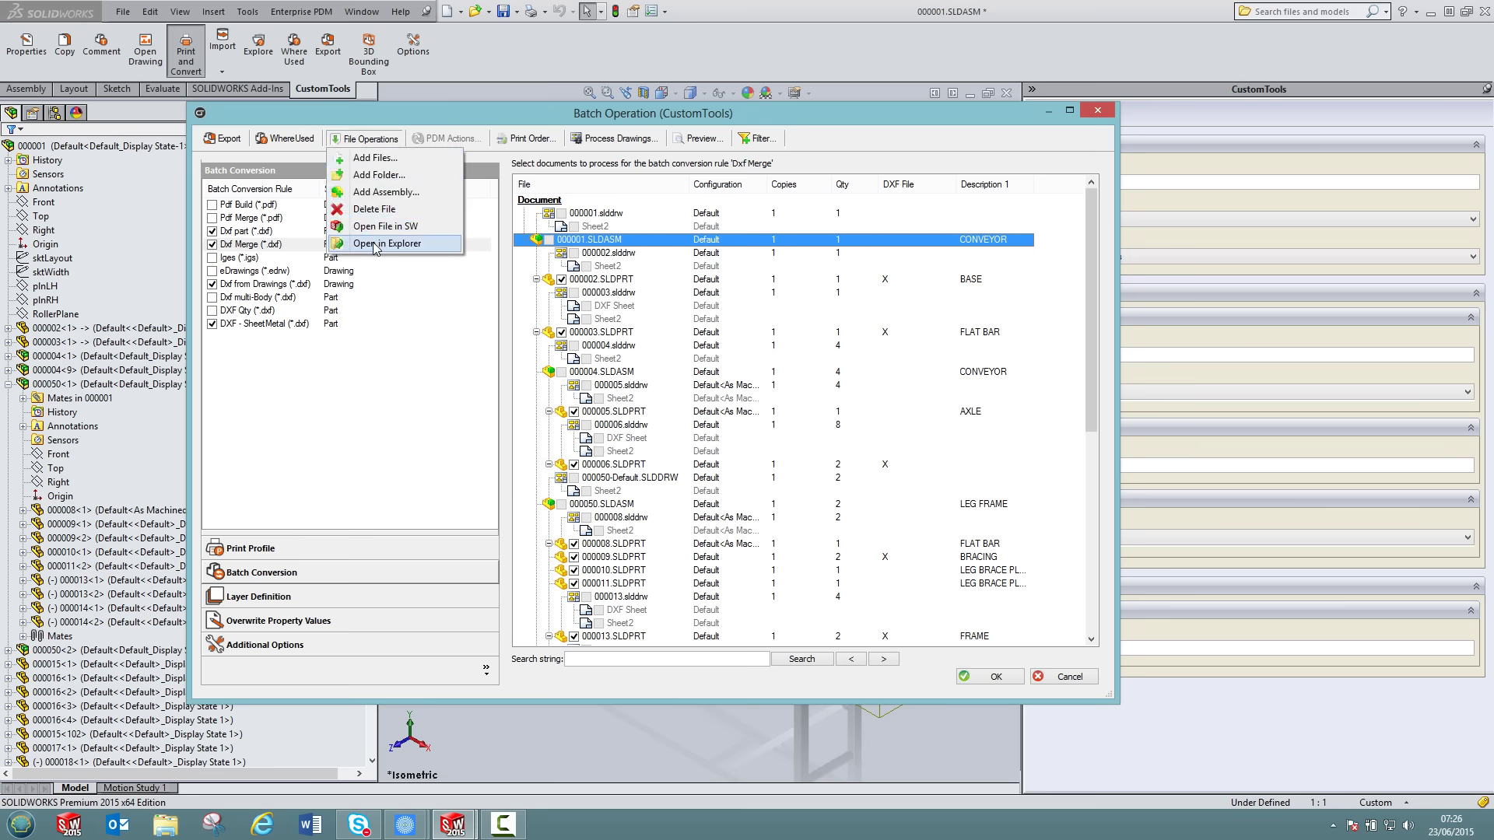
{"action": "left_click", "coordinate": [374, 243]}
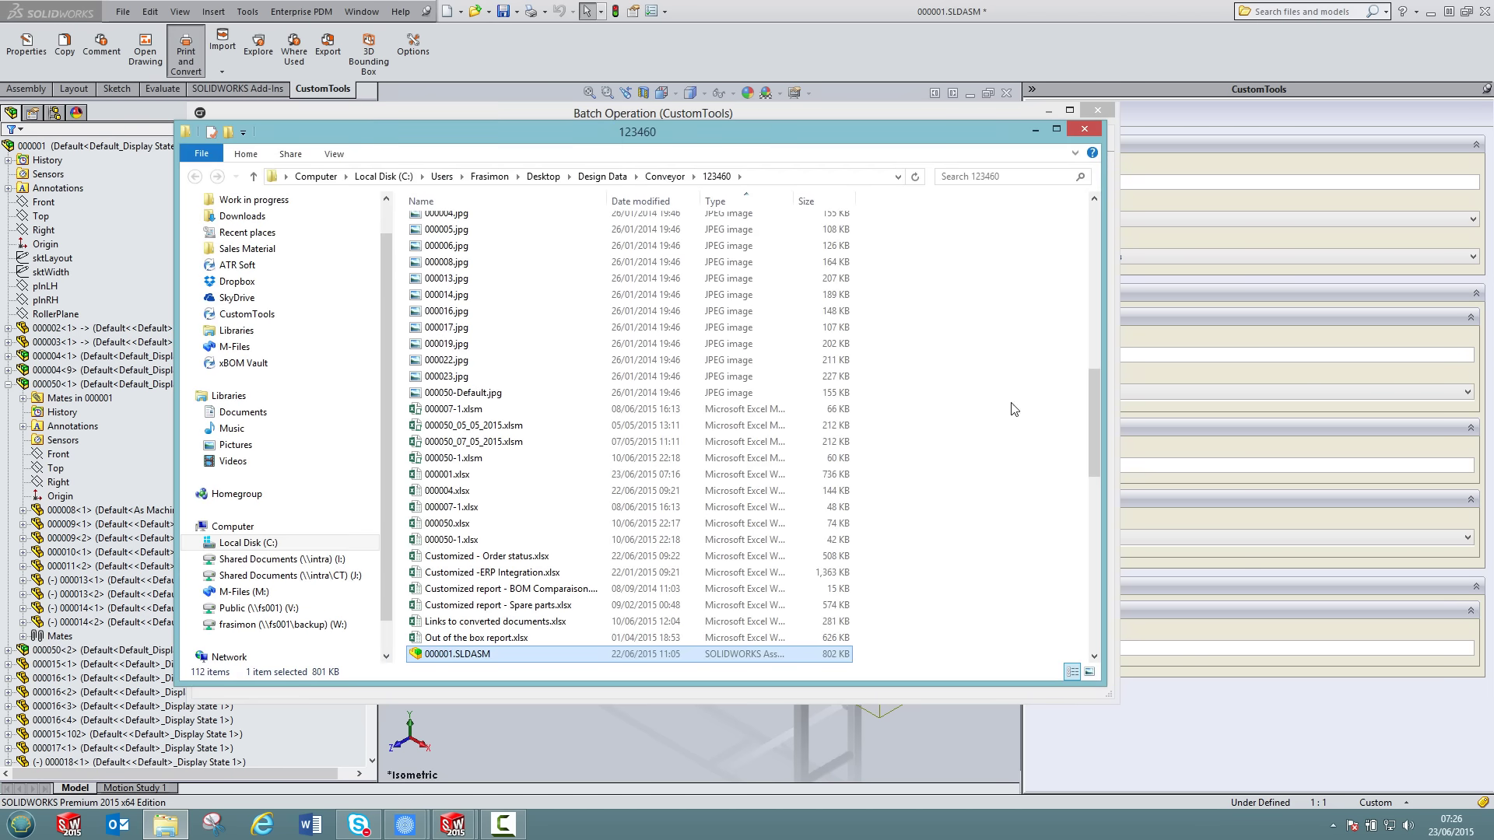
{"action": "left_click_drag", "start_coordinate": [1096, 412], "coordinate": [1093, 236]}
{"action": "double_click", "coordinate": [519, 224]}
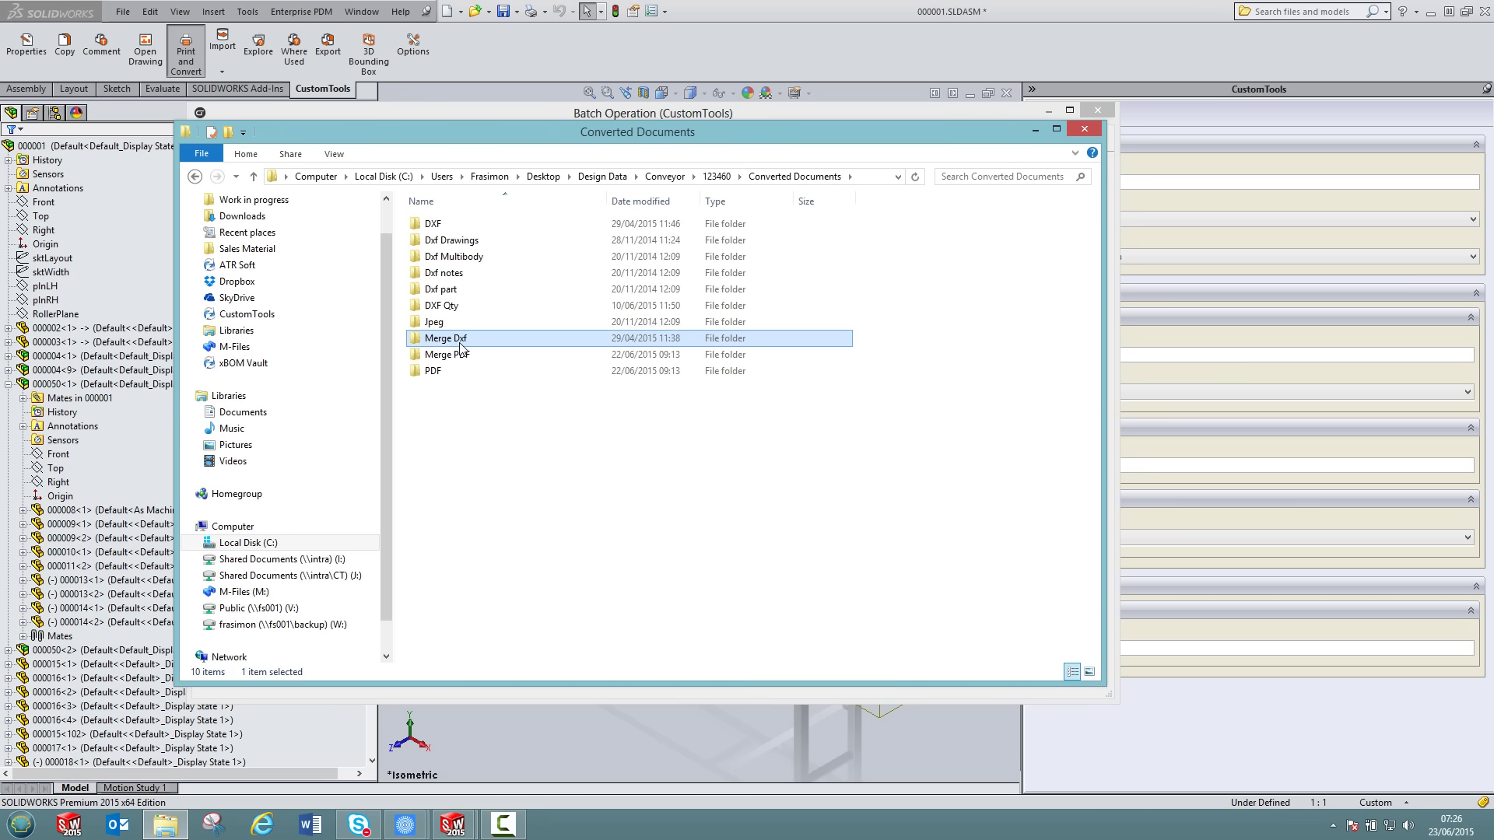
{"action": "double_click", "coordinate": [455, 339]}
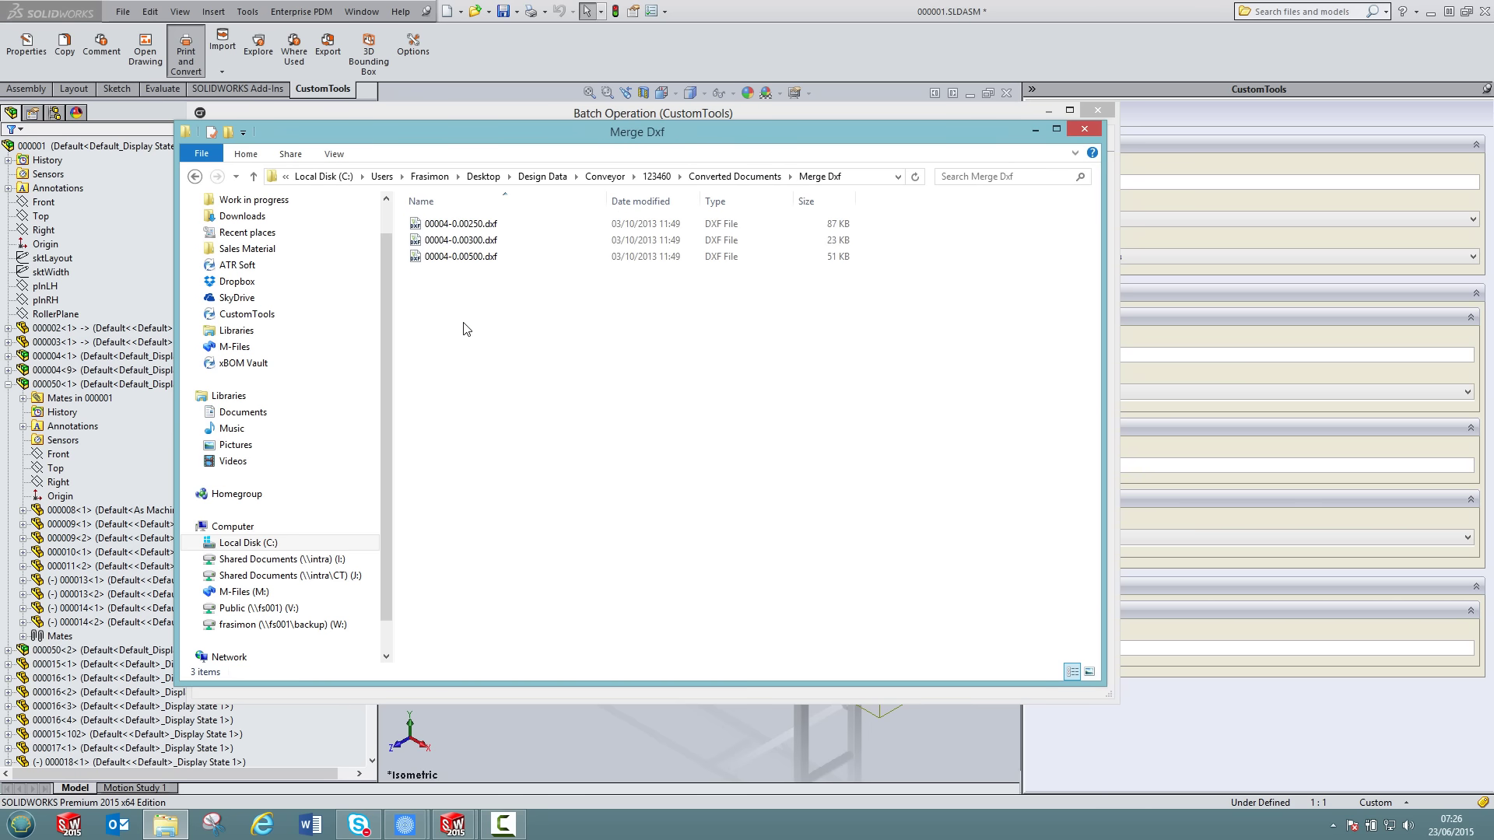
{"action": "double_click", "coordinate": [450, 258]}
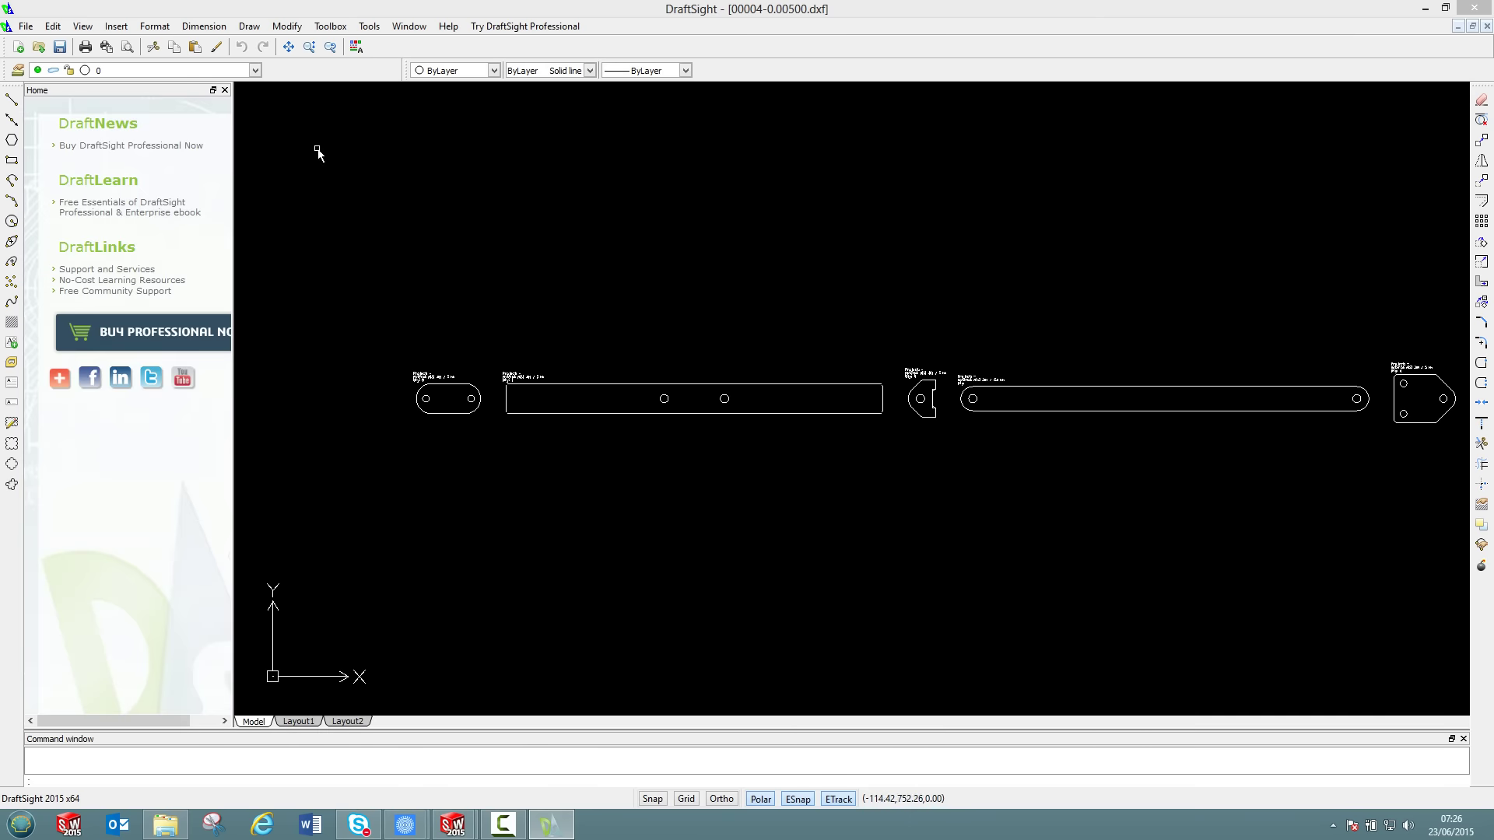
Step: Examine the part outlines and their project, material and quantity labels in the merged DXF, and return to the Batch Operation window in SOLIDWORKS
{"action": "left_click", "coordinate": [225, 90]}
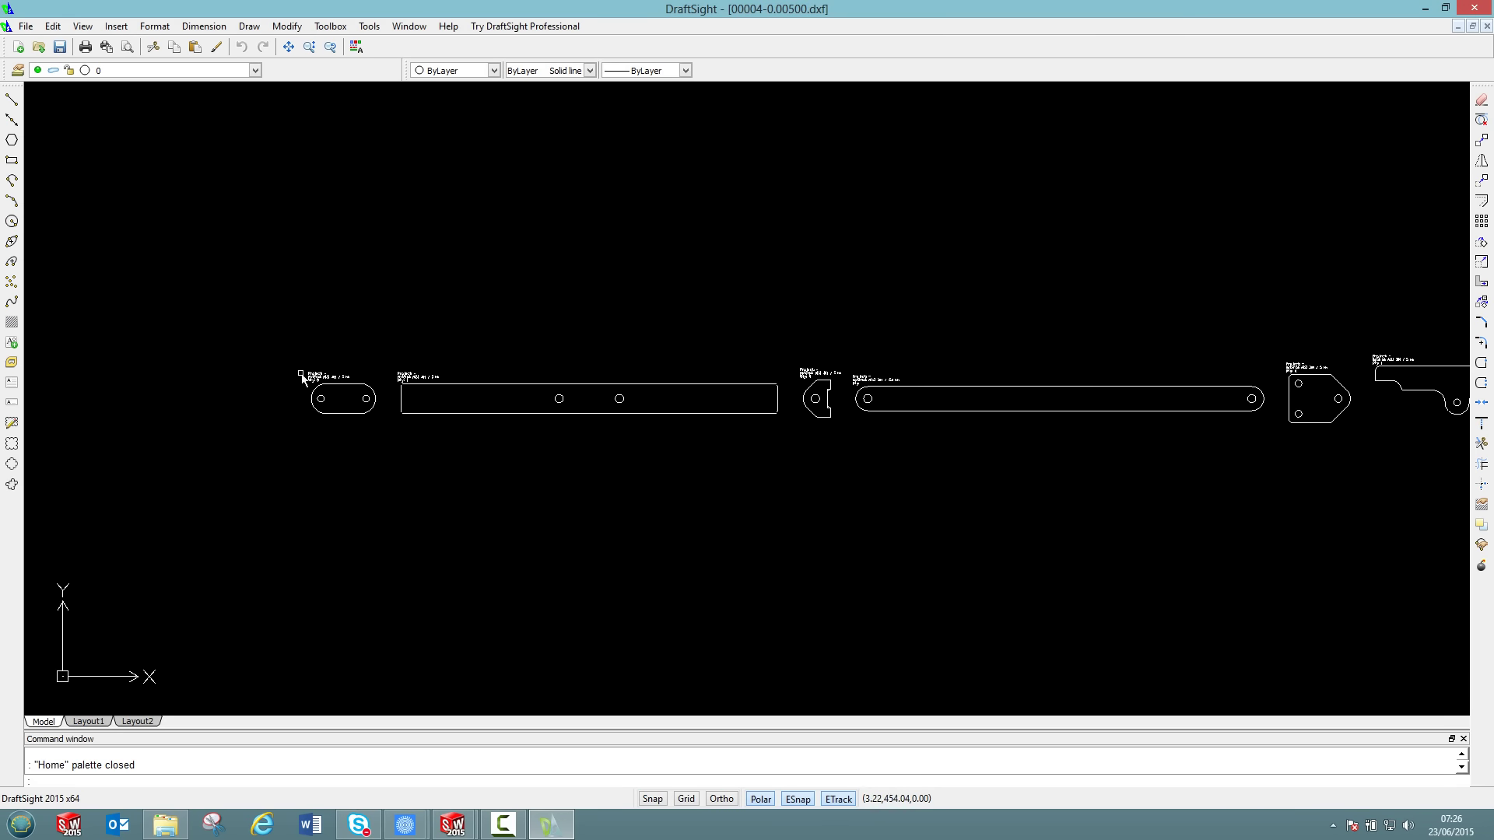
{"action": "scroll", "coordinate": [399, 400], "scroll_direction": "down", "scroll_amount": 3}
{"action": "scroll", "coordinate": [399, 400], "scroll_direction": "up", "scroll_amount": 2}
{"action": "scroll", "coordinate": [311, 377], "scroll_direction": "up", "scroll_amount": 2}
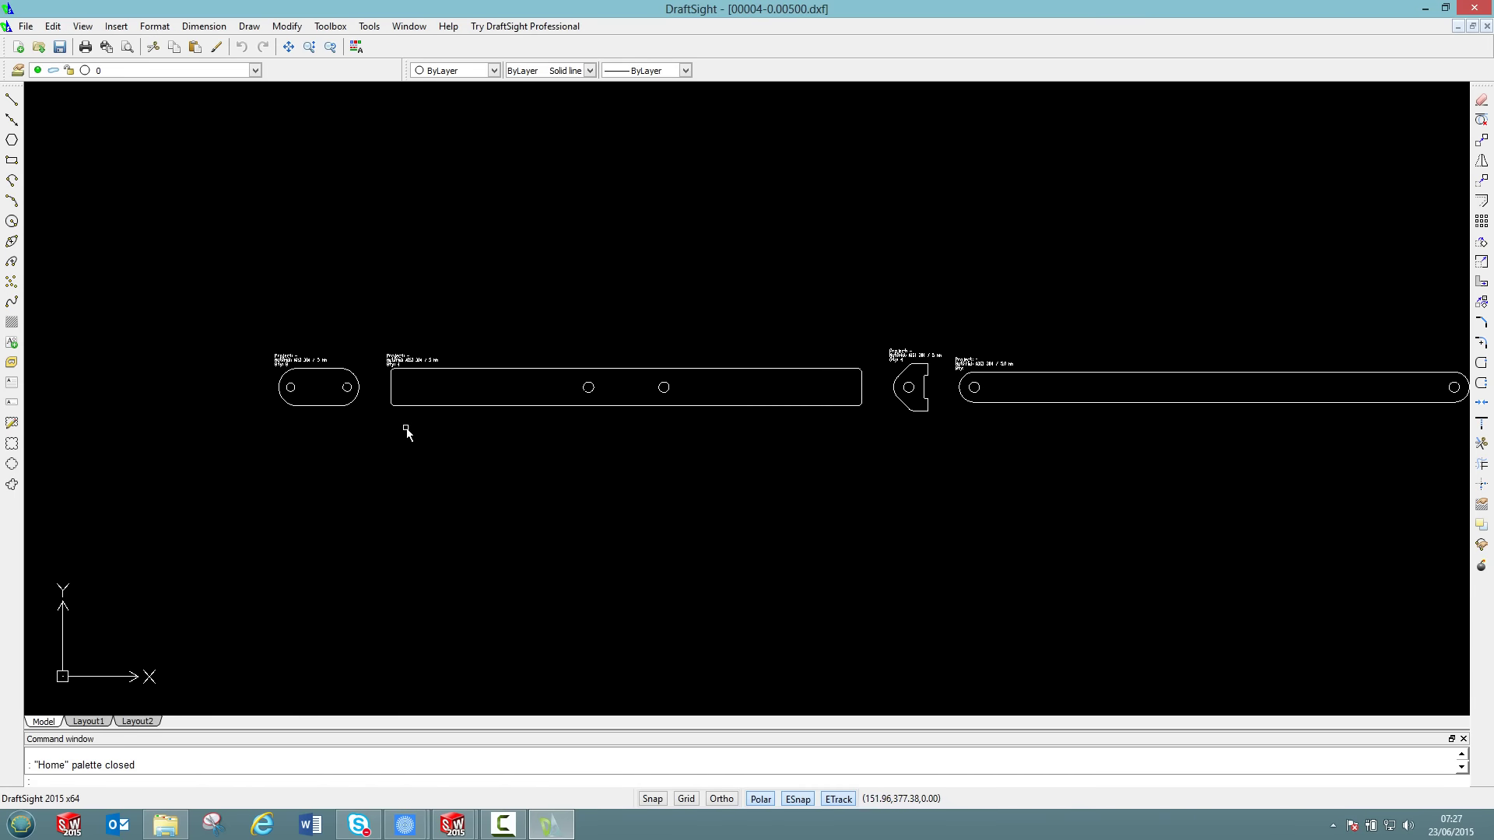
{"action": "scroll", "coordinate": [346, 315], "scroll_direction": "up", "scroll_amount": 1}
{"action": "scroll", "coordinate": [346, 315], "scroll_direction": "up", "scroll_amount": 1}
{"action": "scroll", "coordinate": [234, 459], "scroll_direction": "up", "scroll_amount": 2}
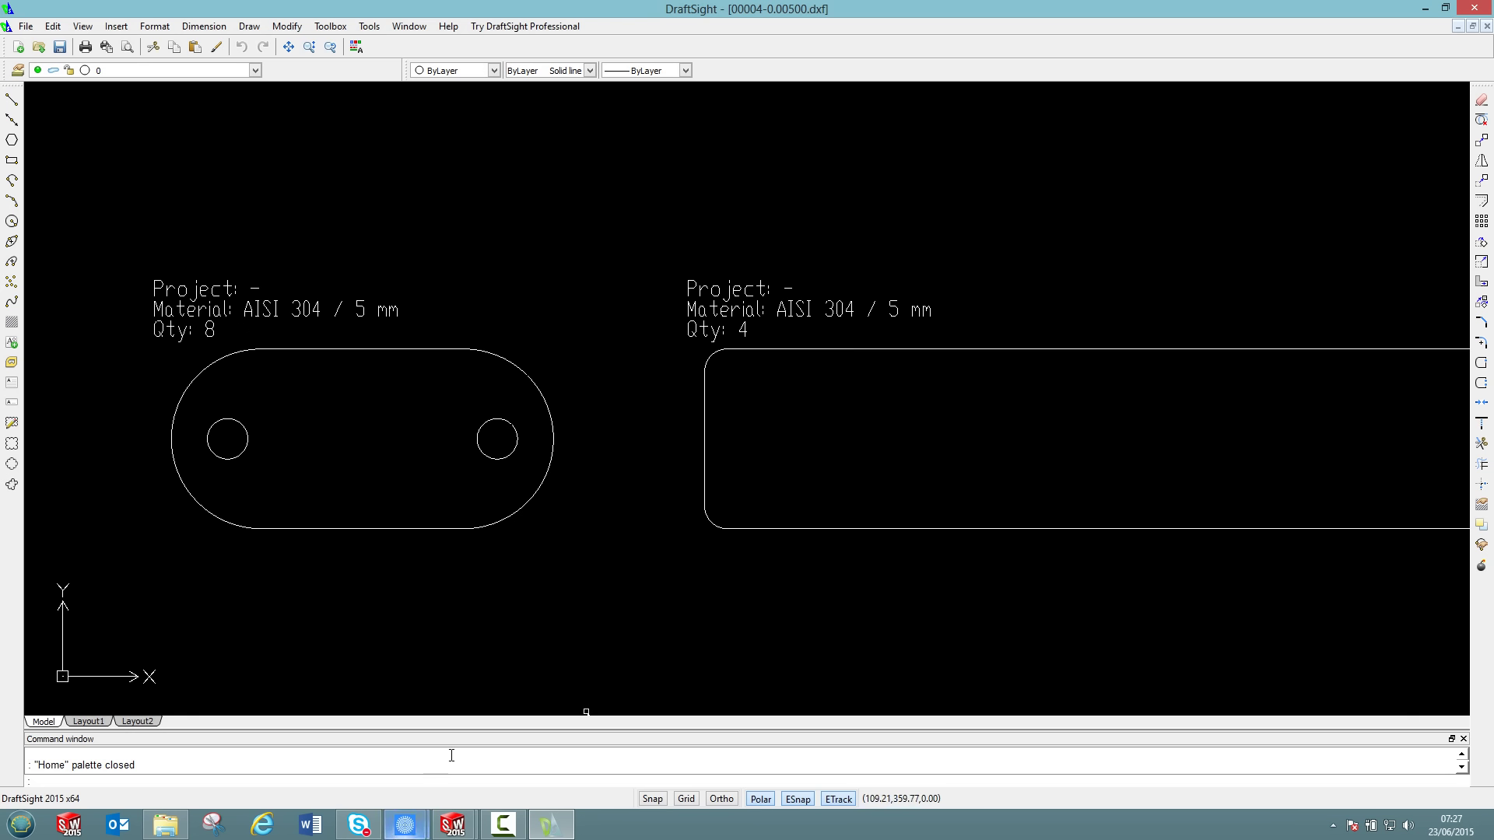
{"action": "key", "text": "alt+Tab"}
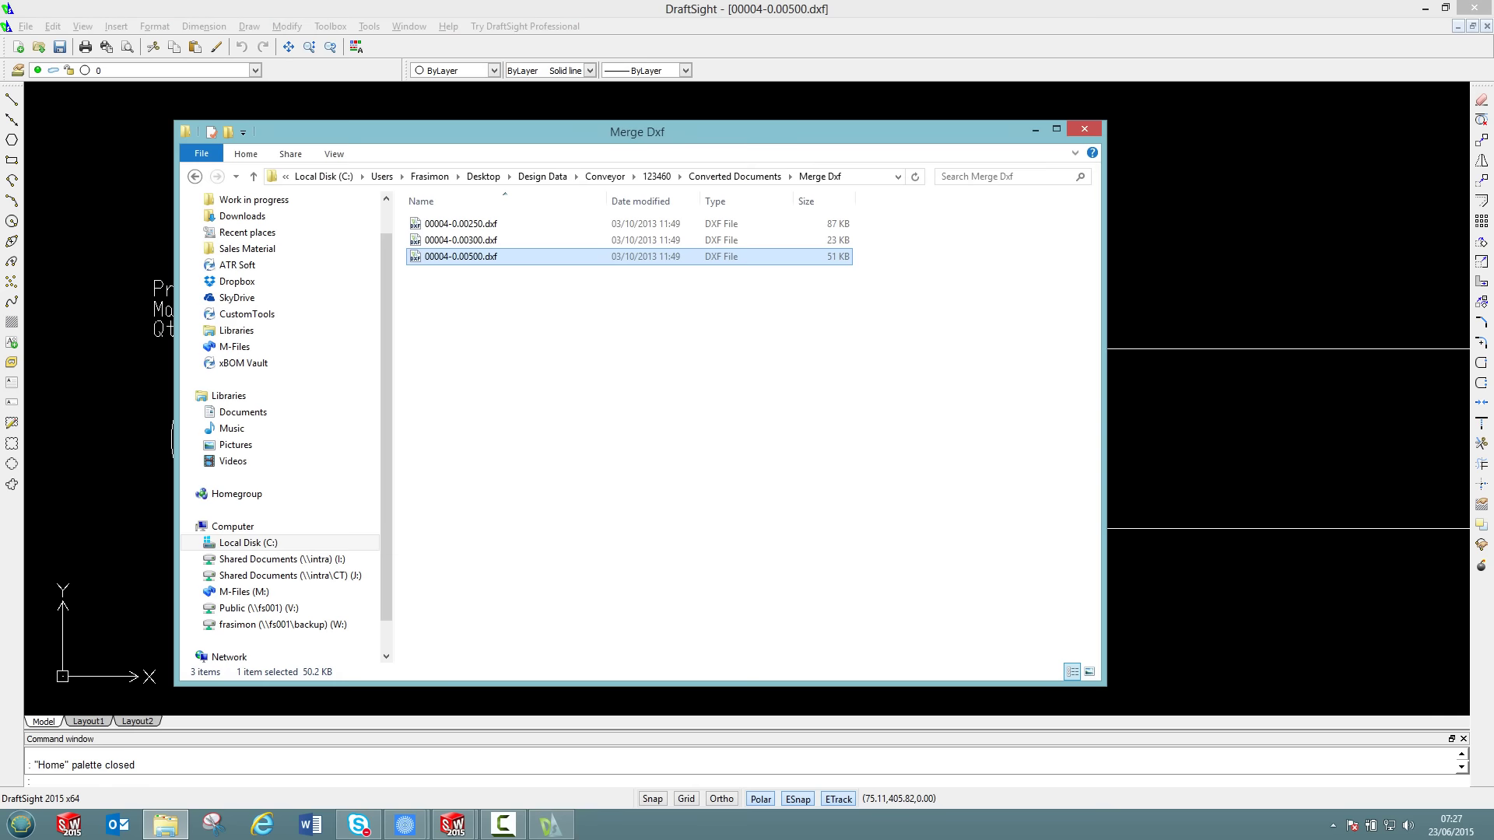
{"action": "key", "text": "alt+Tab"}
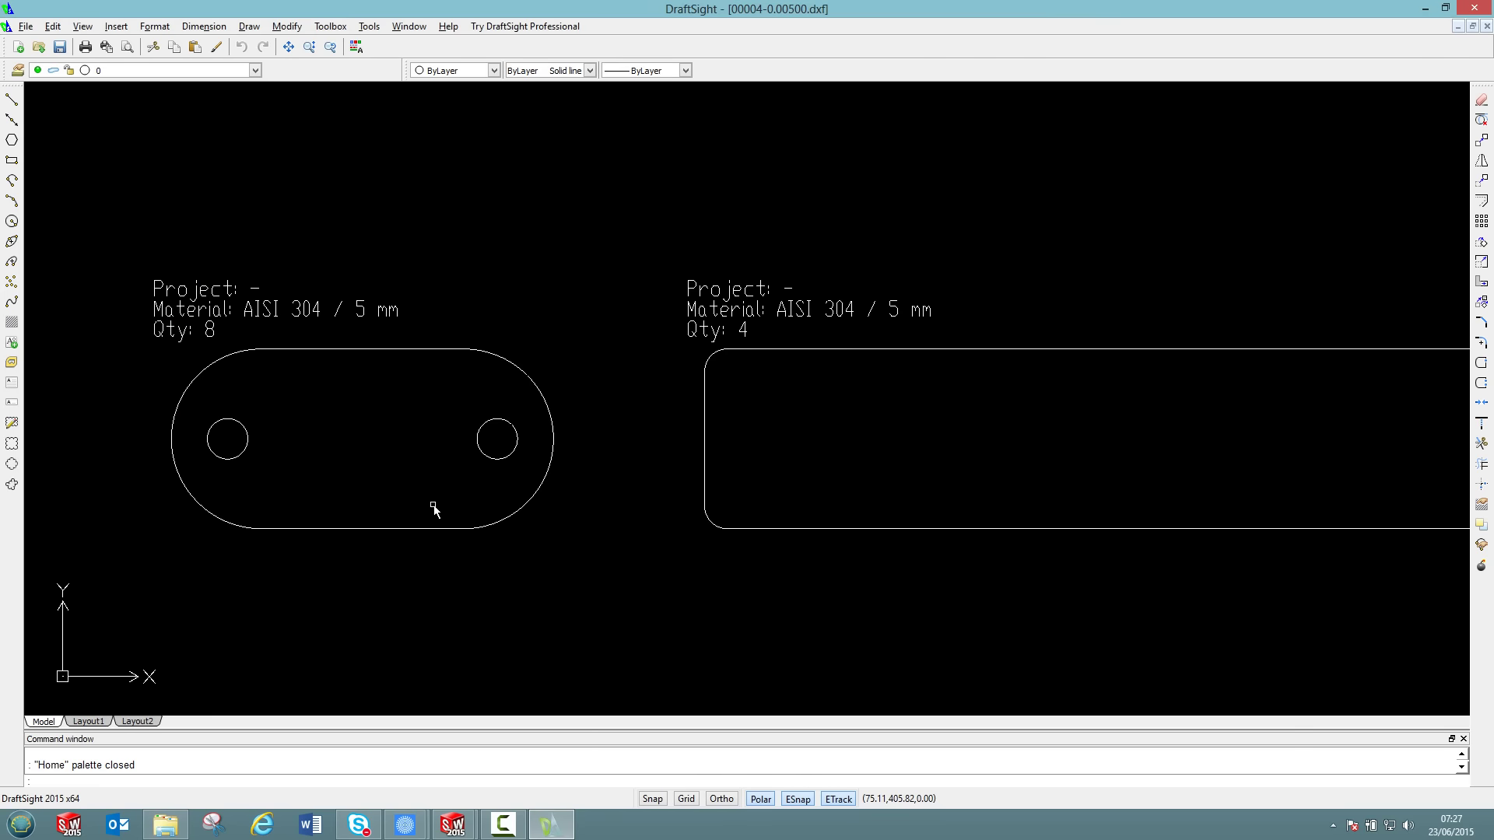
{"action": "key", "text": "alt+Tab"}
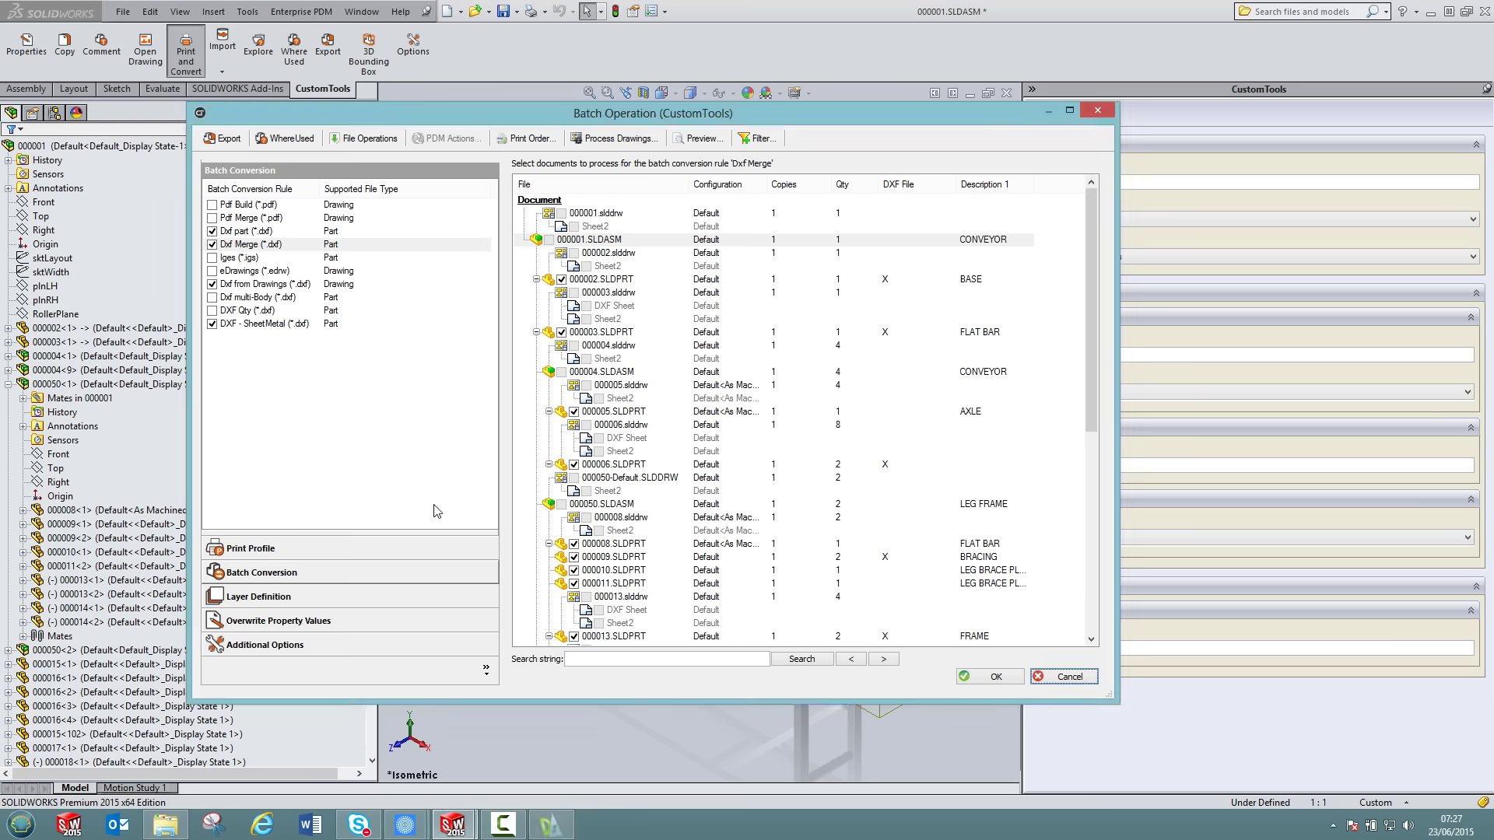